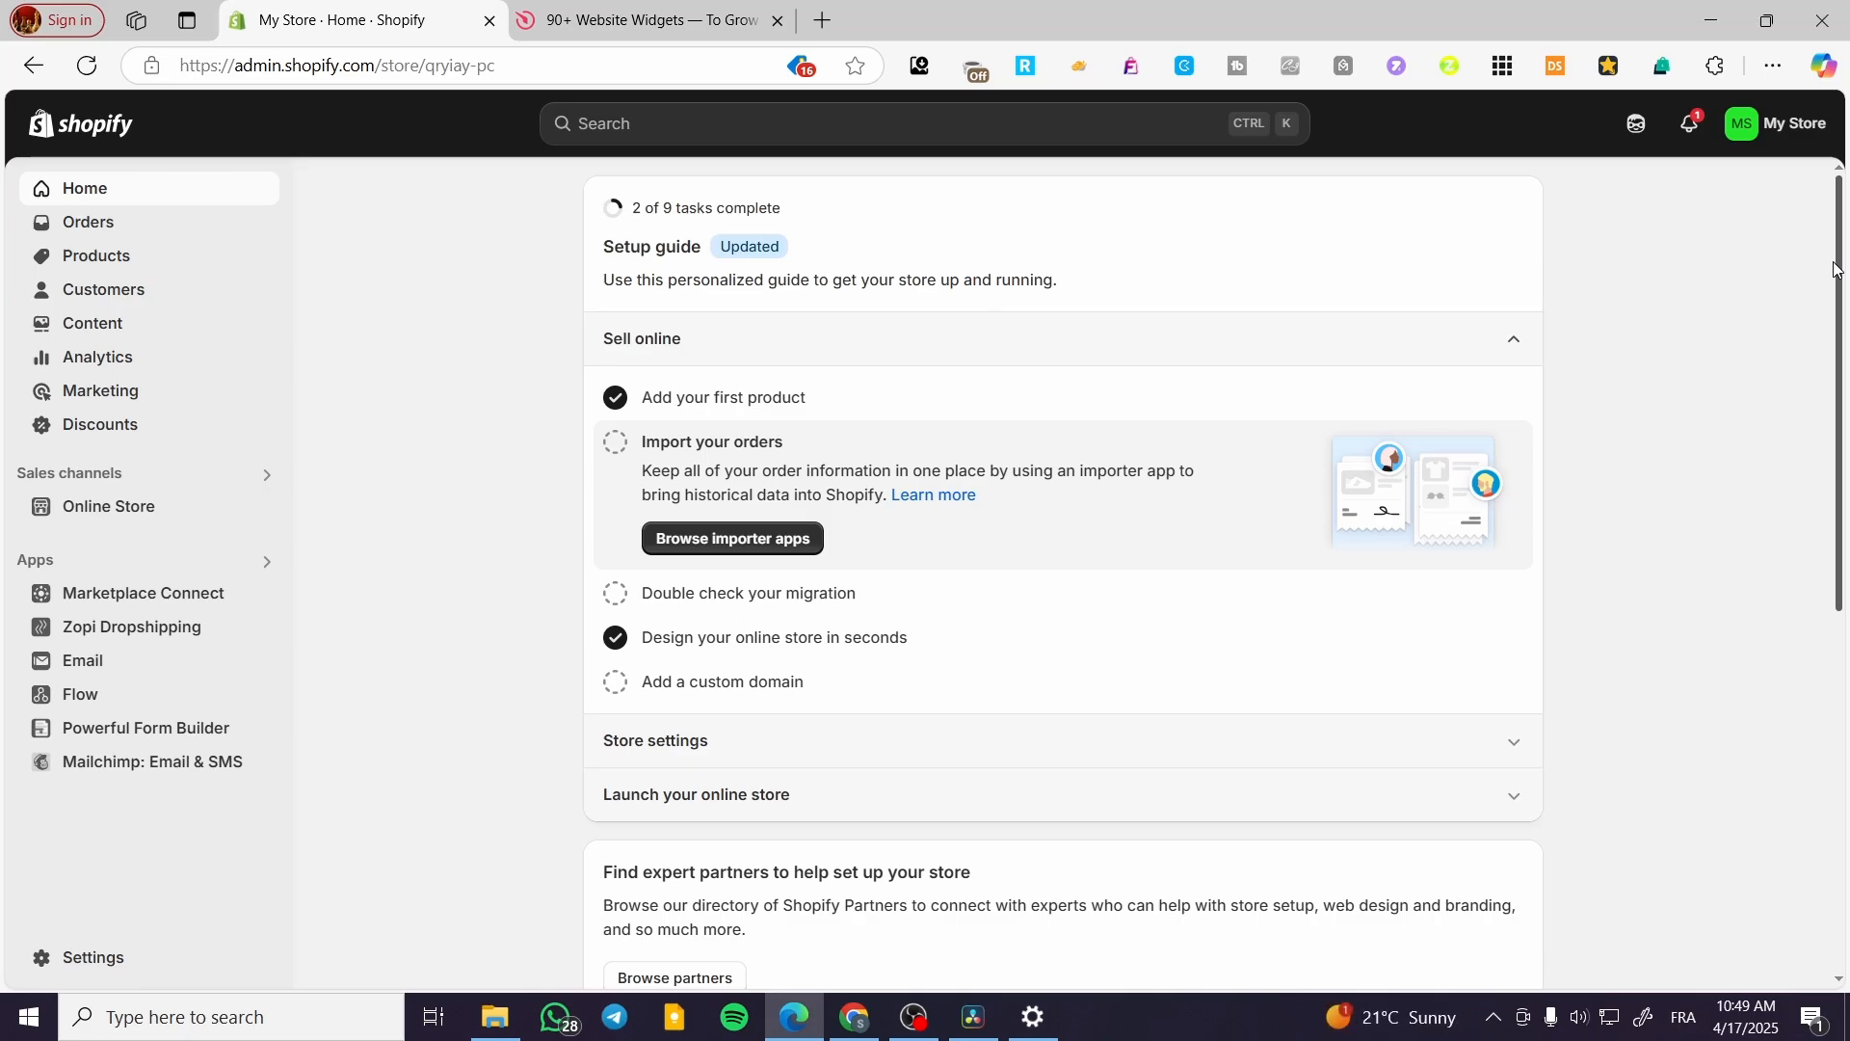
# Open the current Dawn theme of the online store for customization and look over the home page down to the featured products
pyautogui.click(95, 514)
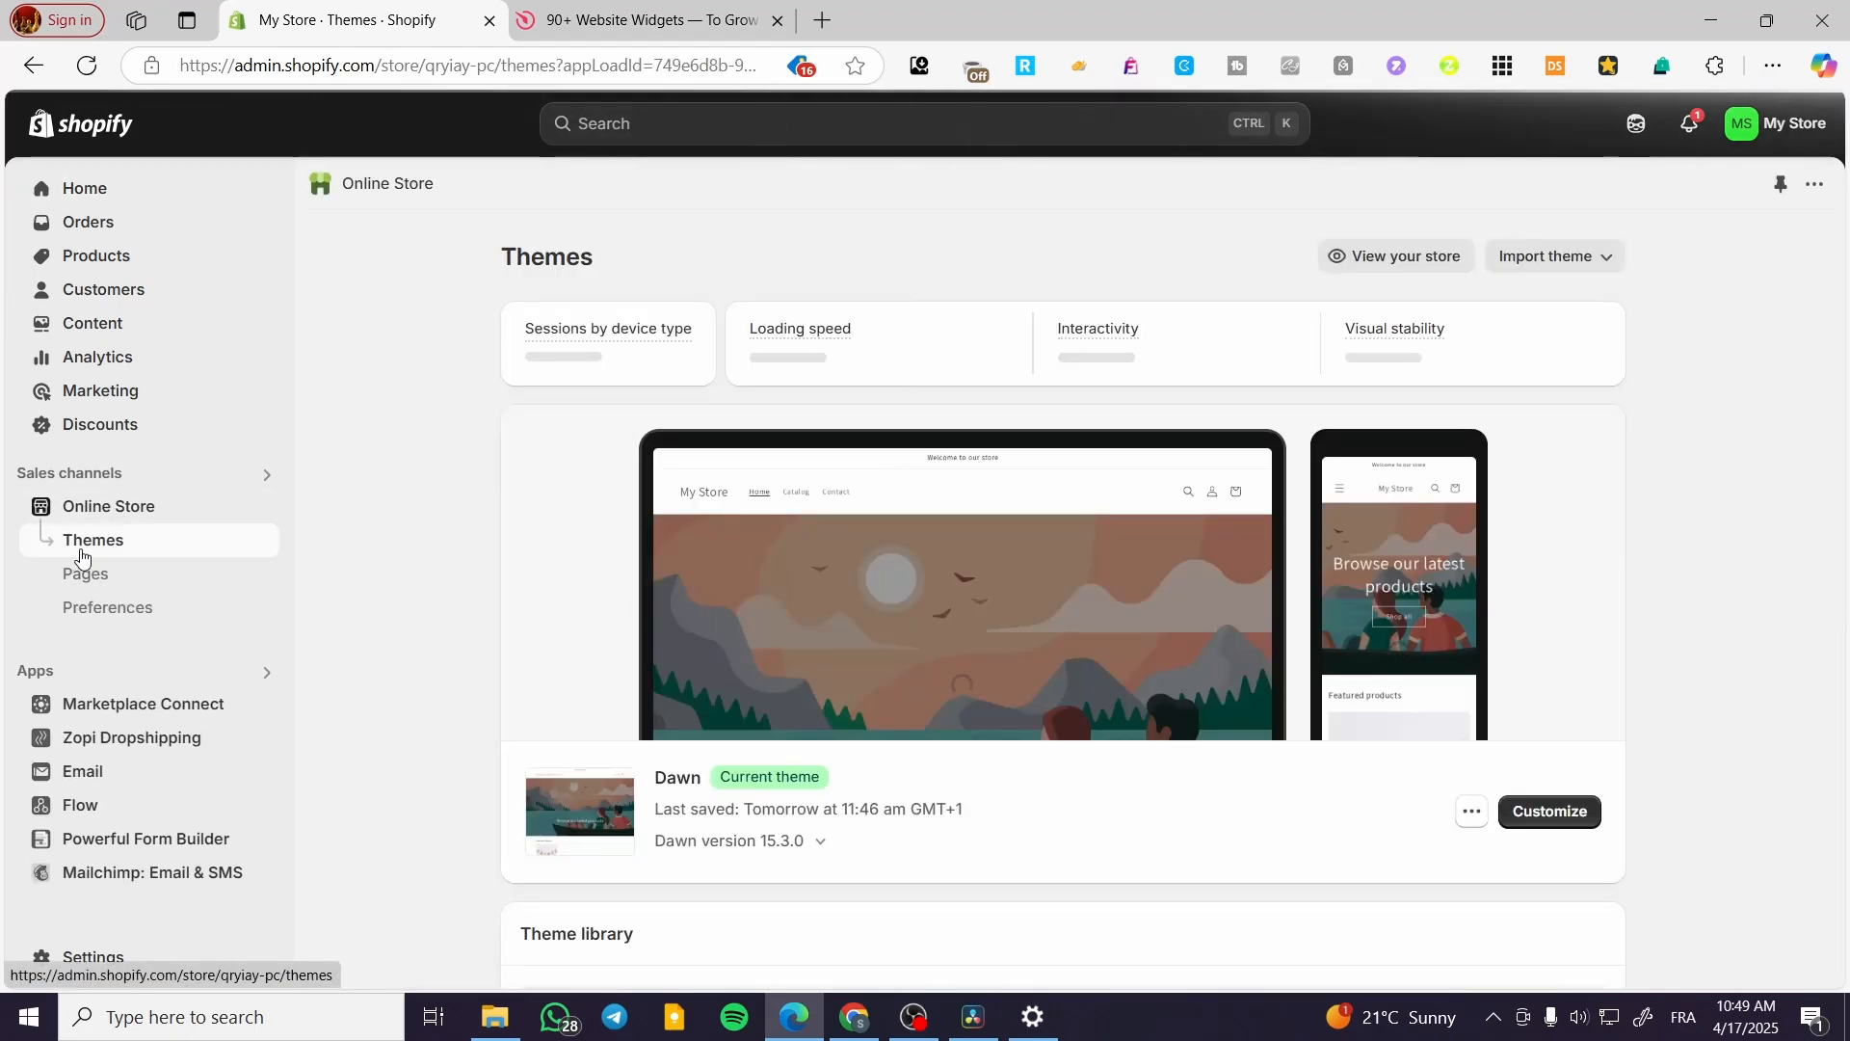
pyautogui.click(1554, 815)
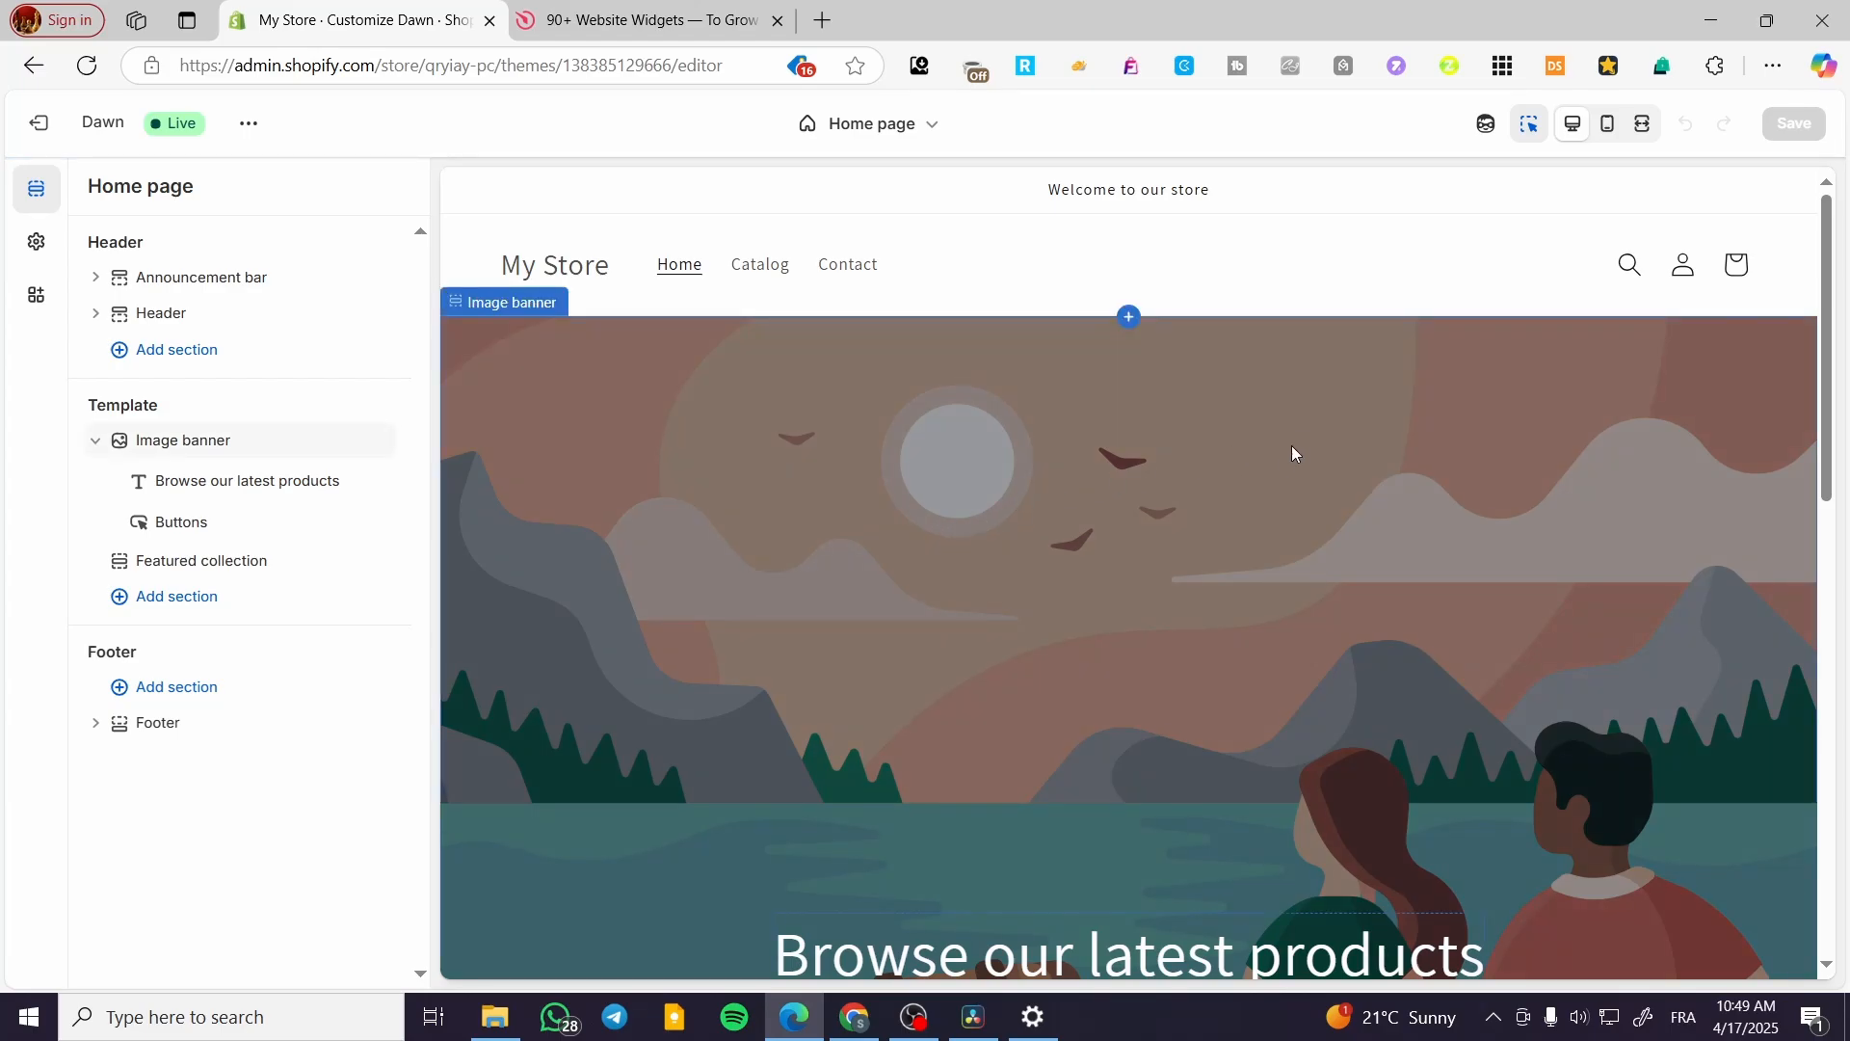
pyautogui.scroll(-6, 1279, 463)
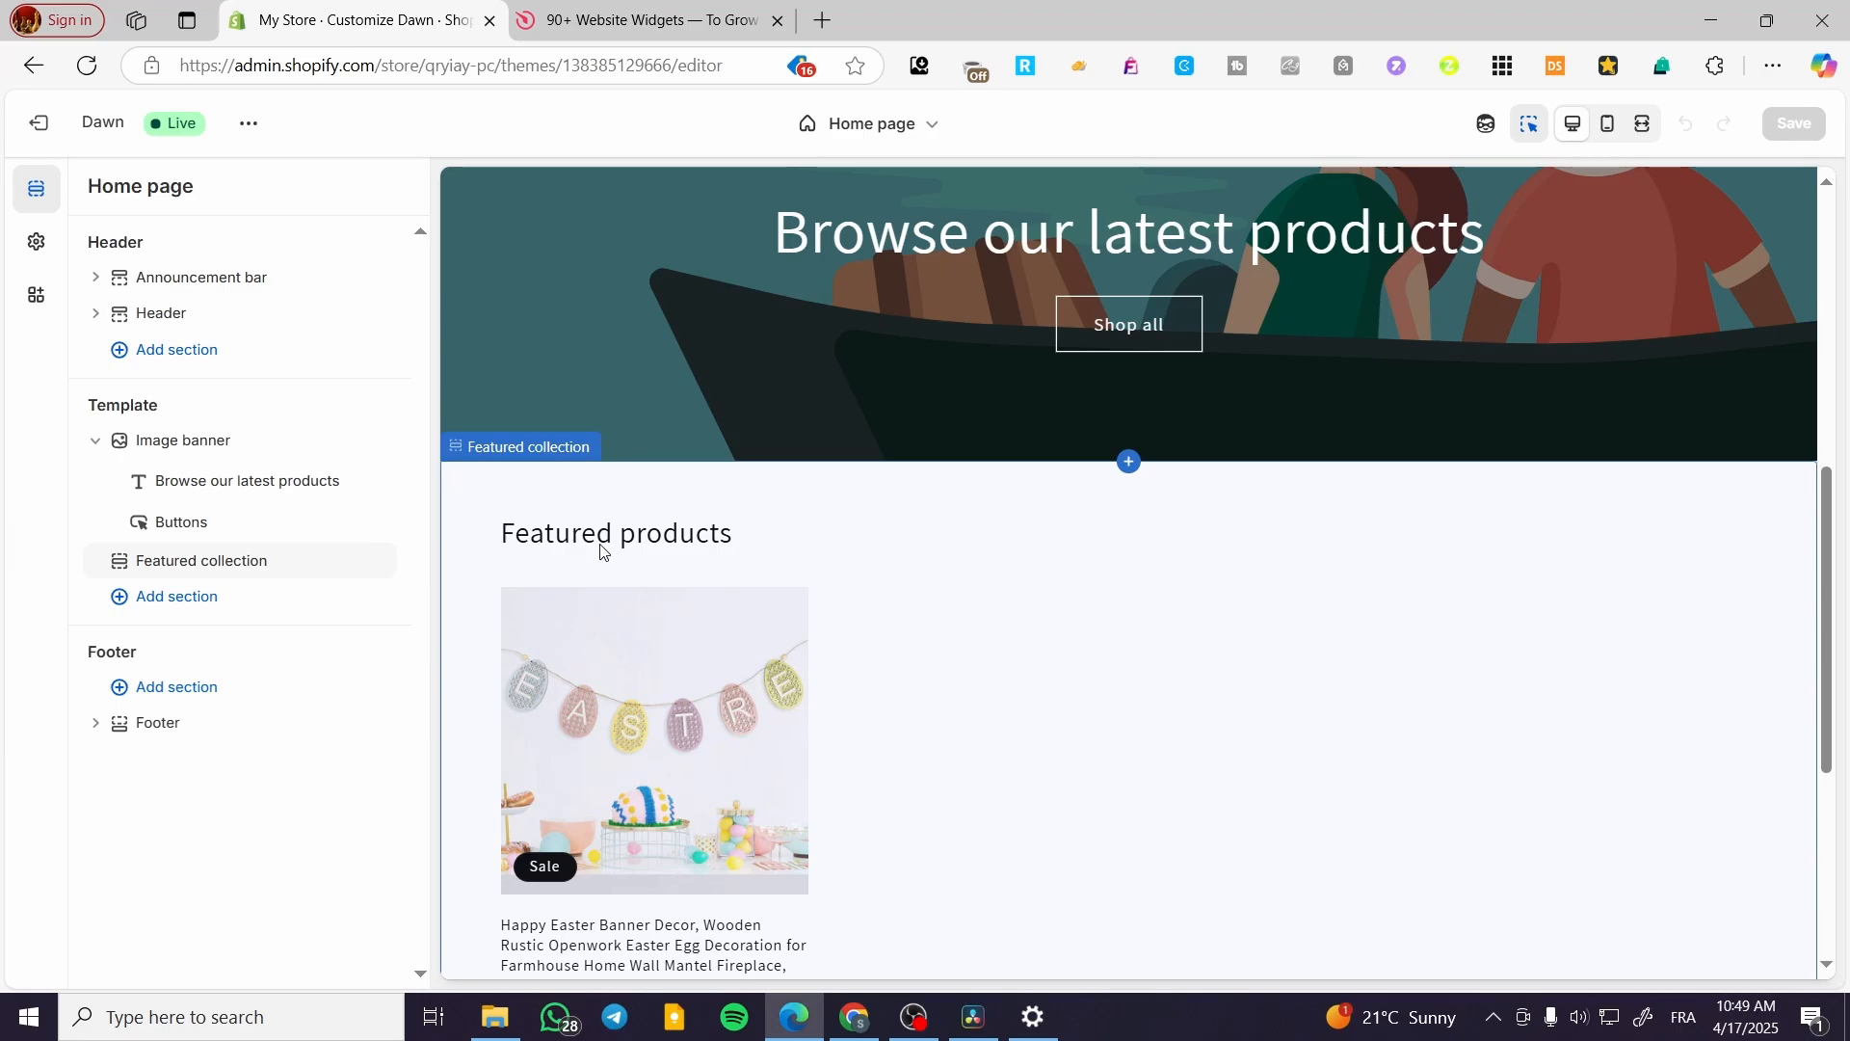
# Add a Slideshow section to the home page template below the featured collection
pyautogui.click(168, 607)
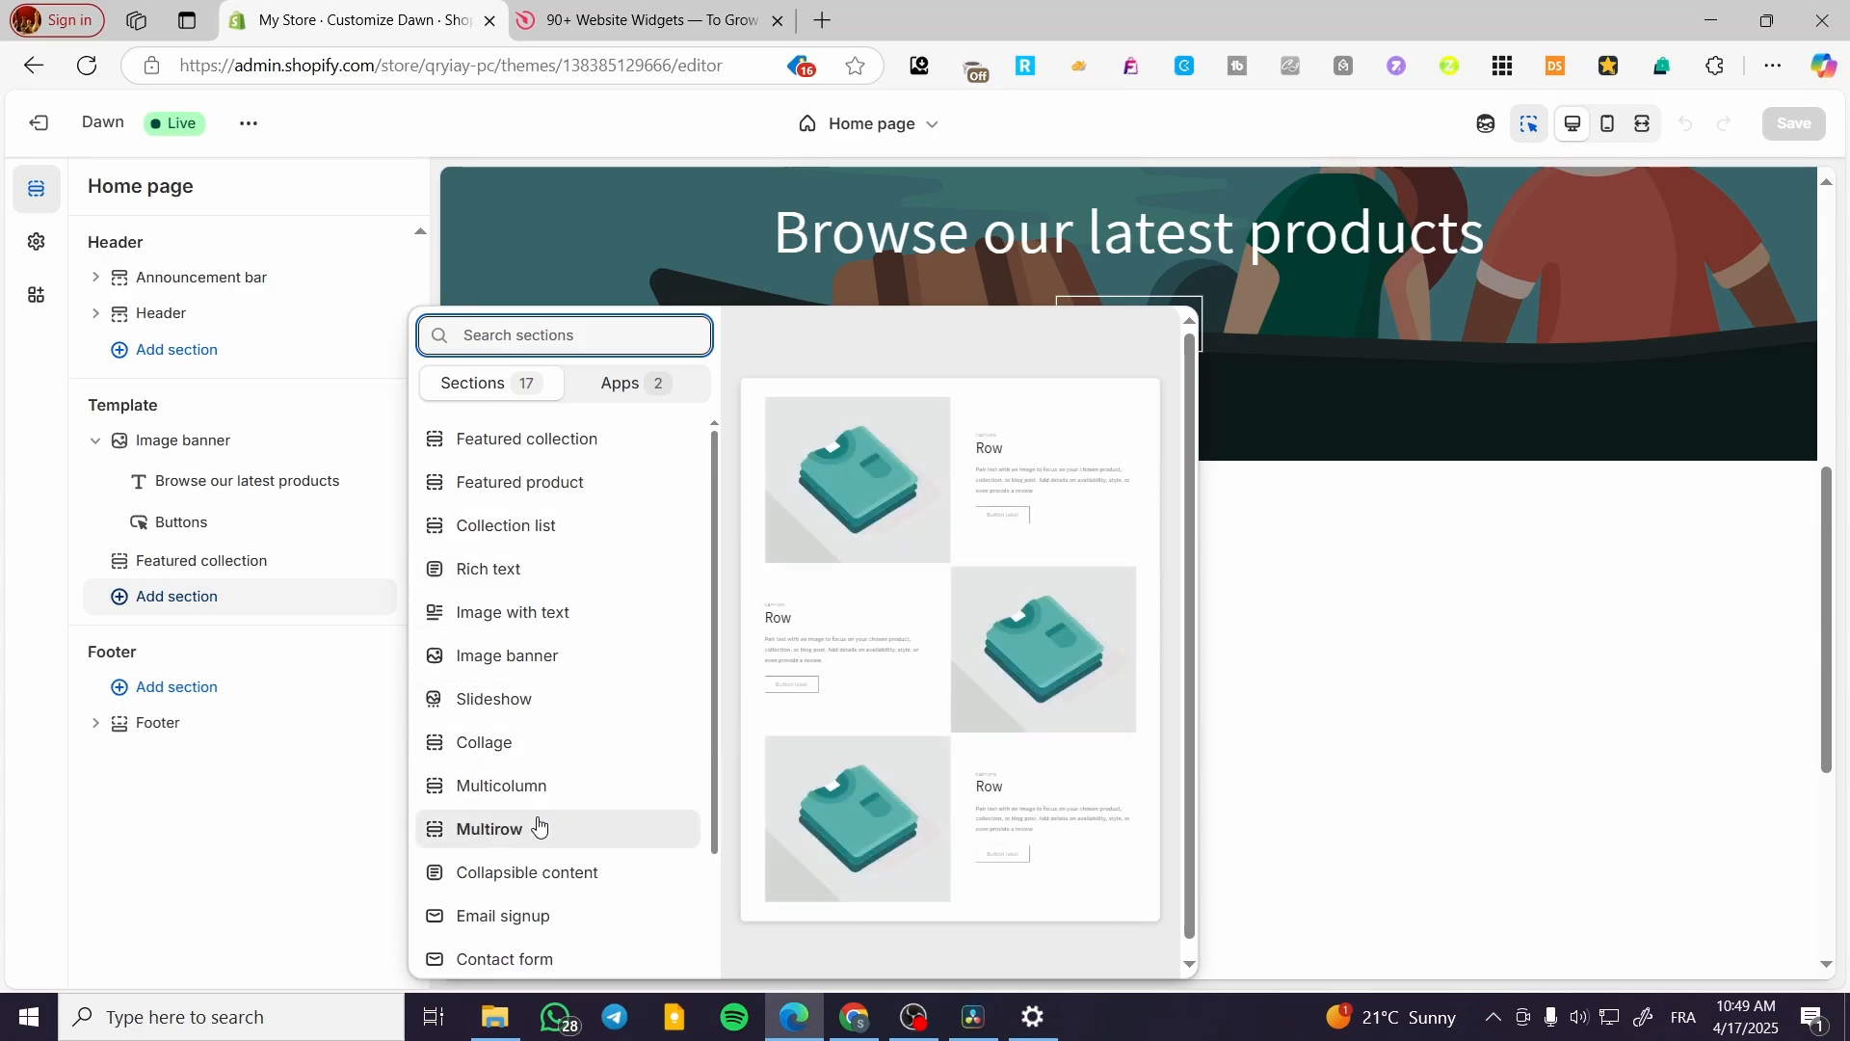
pyautogui.scroll(-2, 538, 925)
pyautogui.scroll(-1, 539, 911)
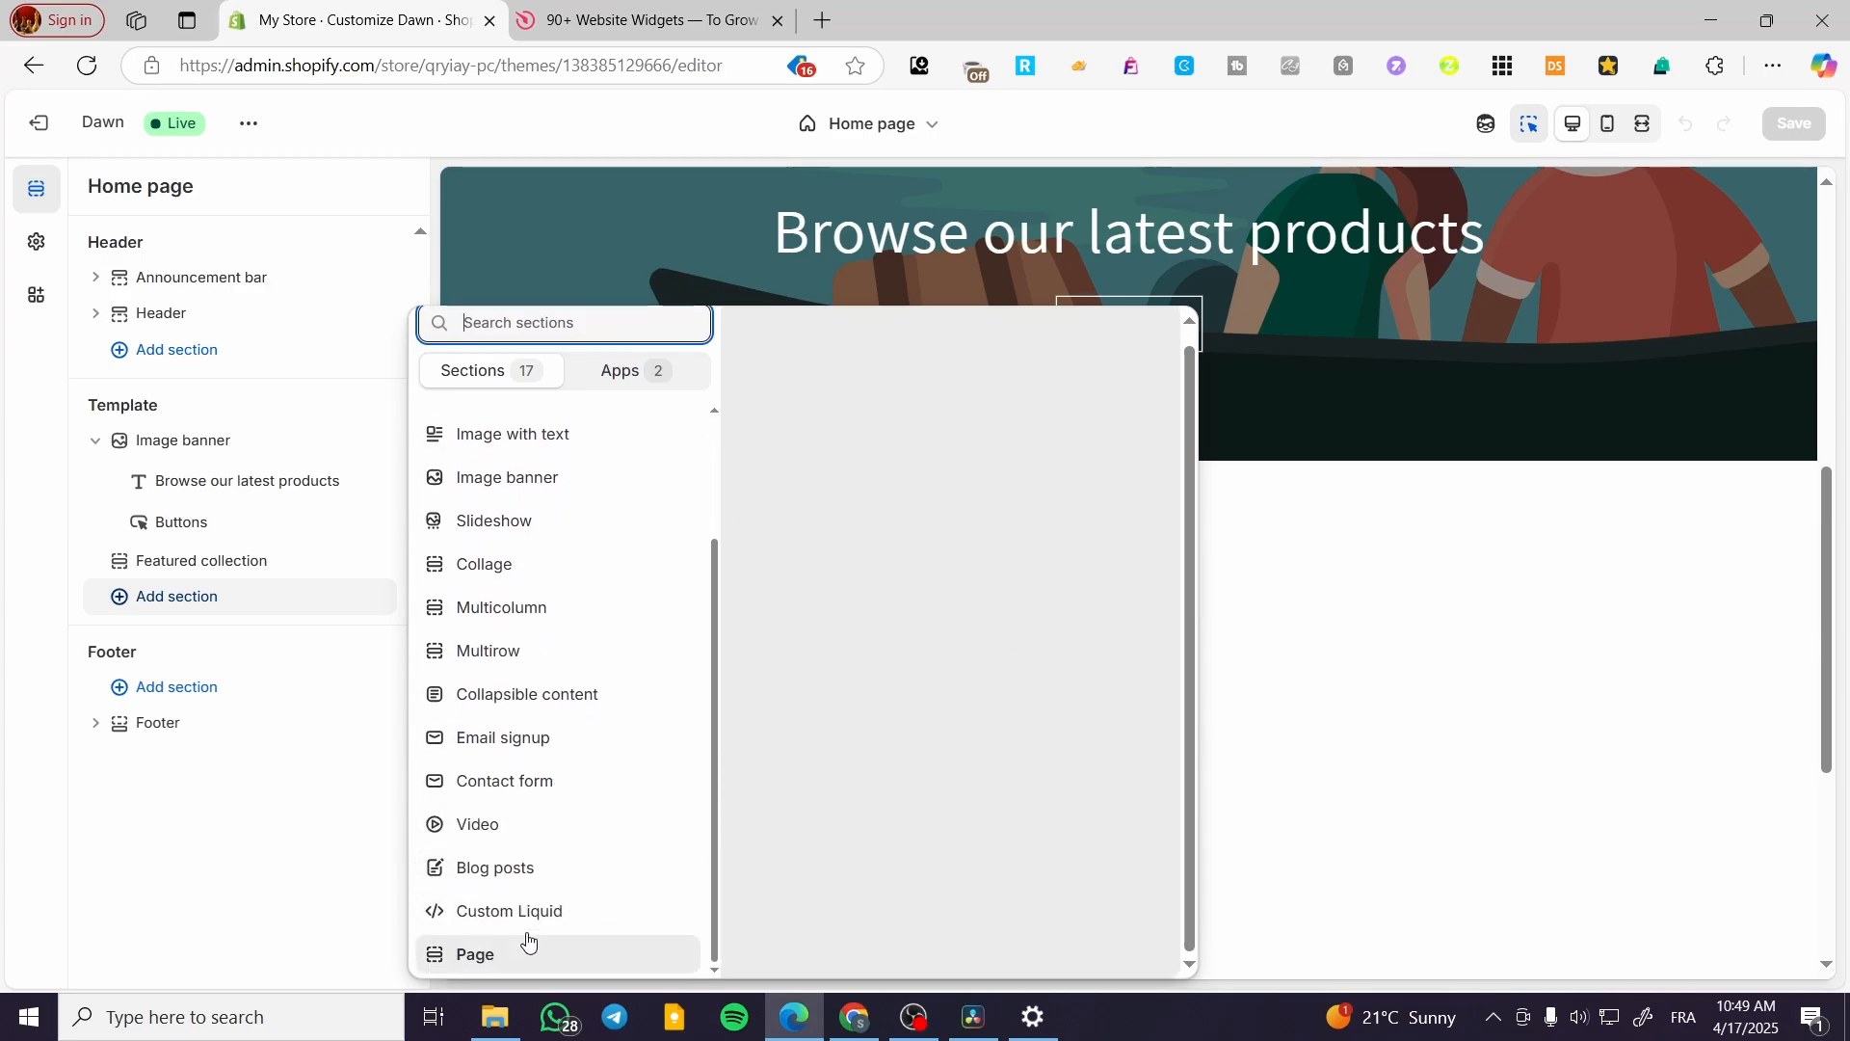
pyautogui.scroll(2, 549, 862)
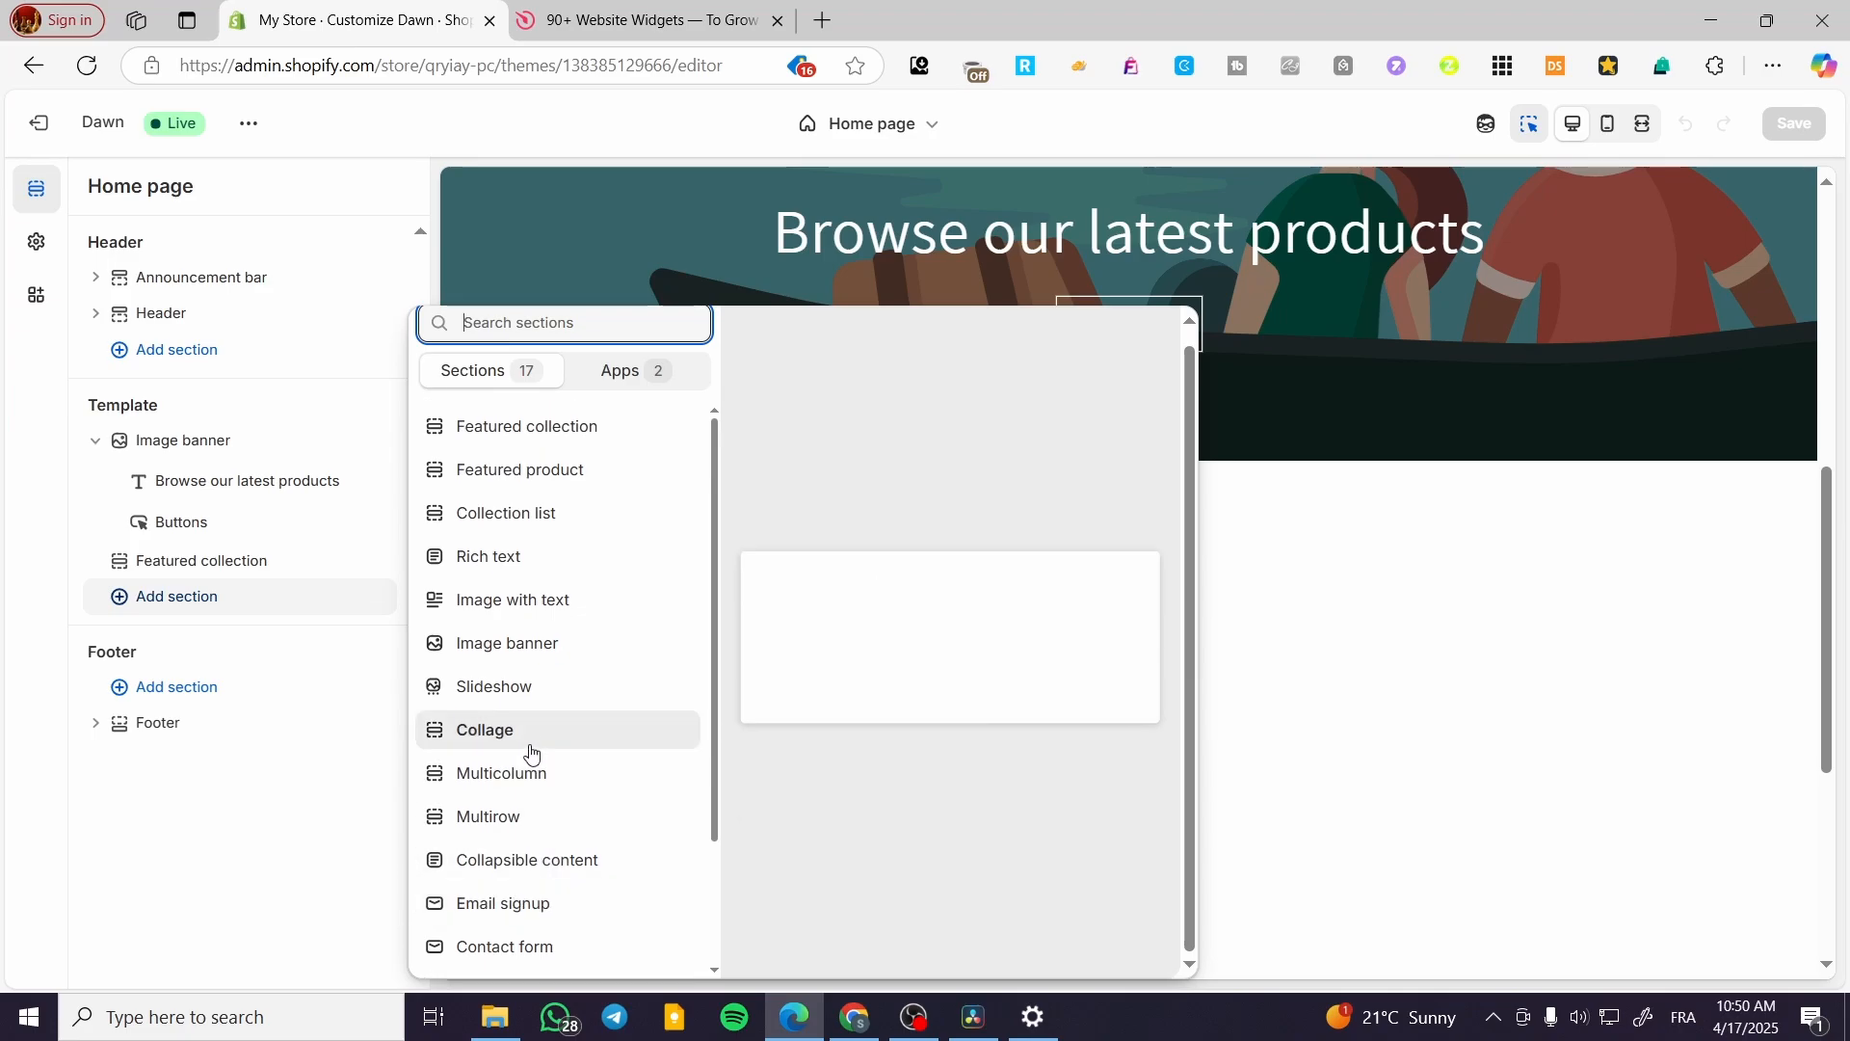
pyautogui.click(536, 688)
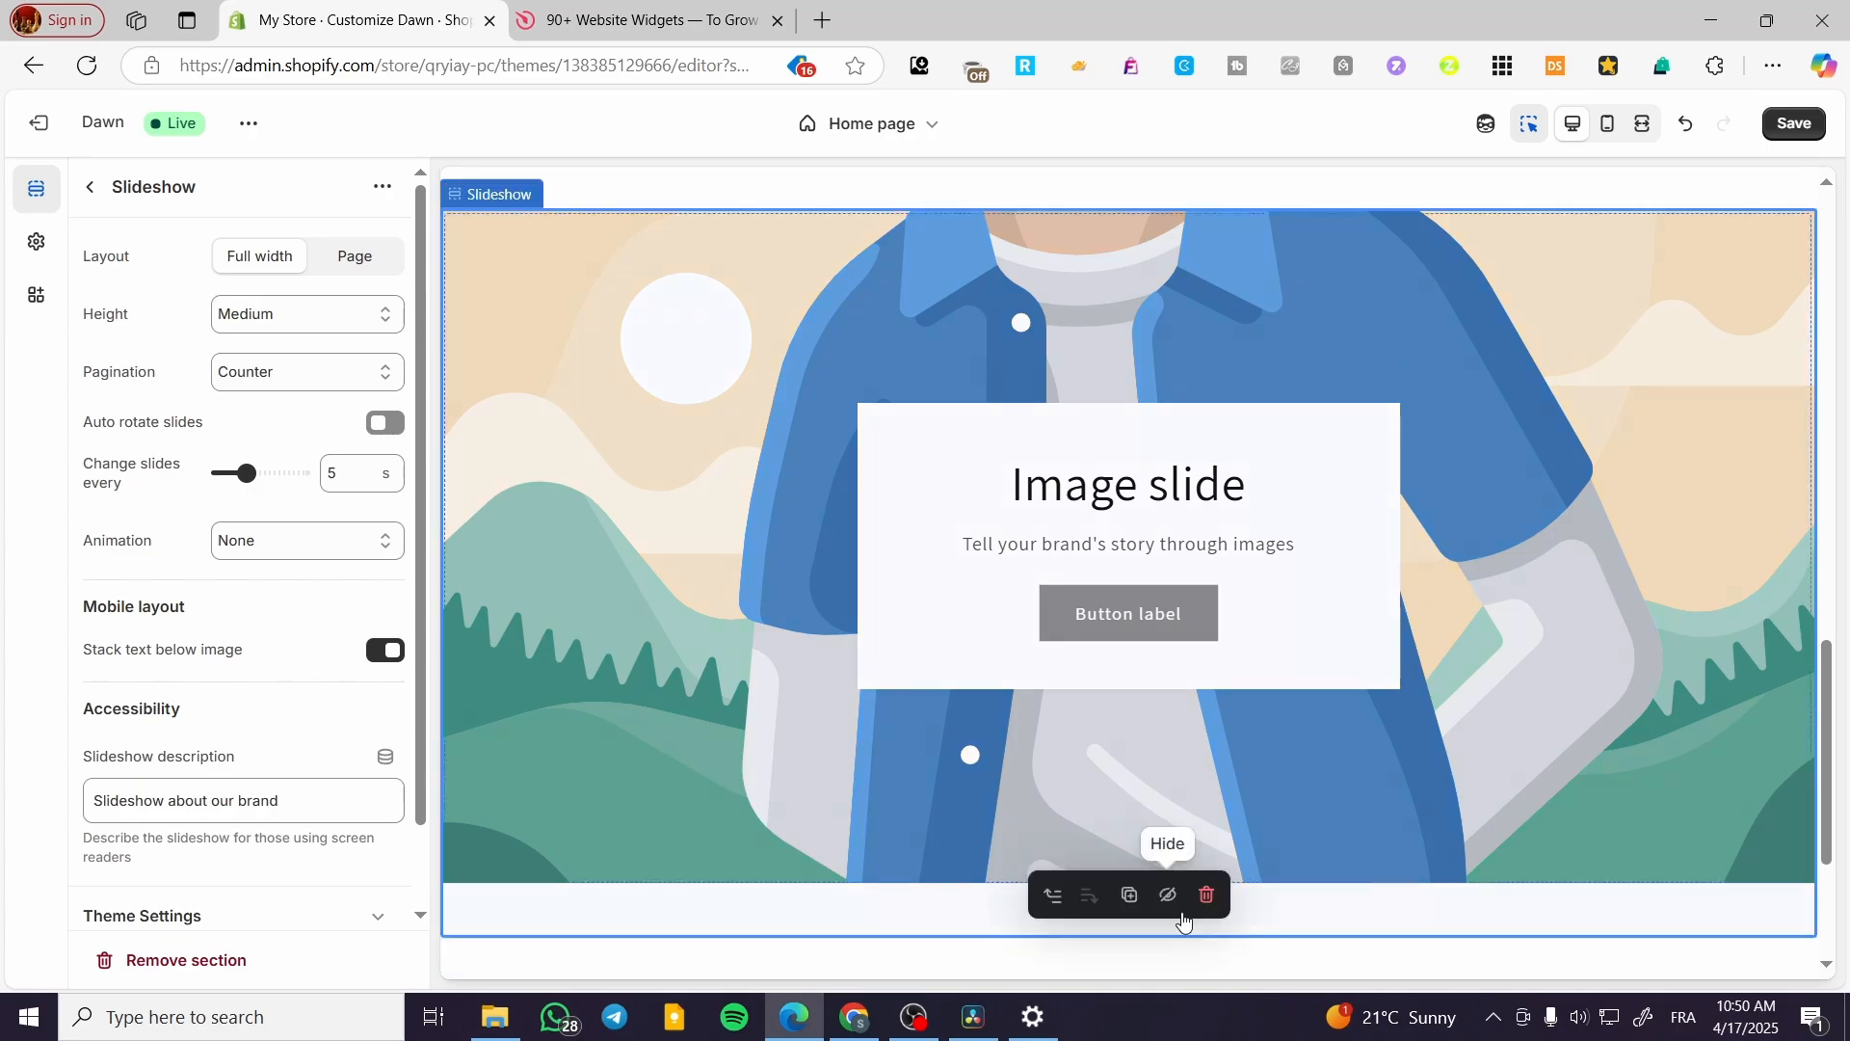
# Hide the Slideshow section on the home page and make it visible again
pyautogui.click(1181, 916)
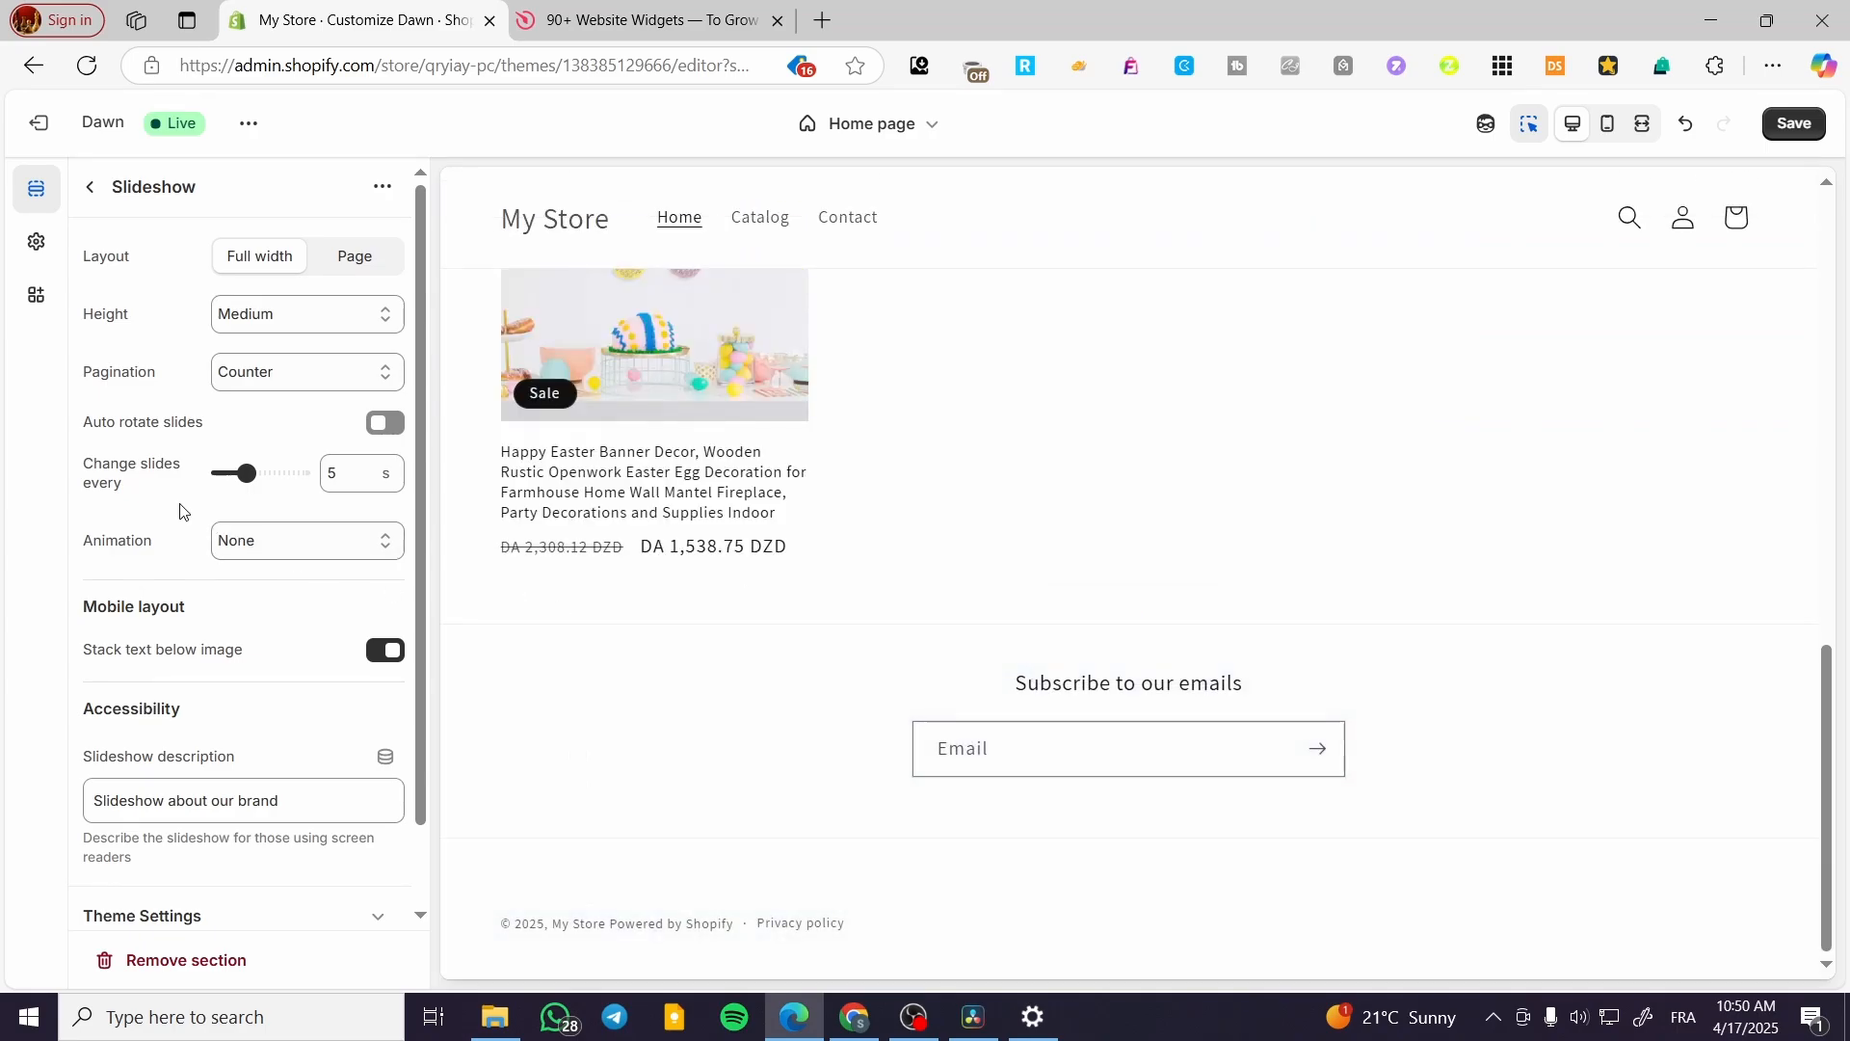
pyautogui.click(86, 188)
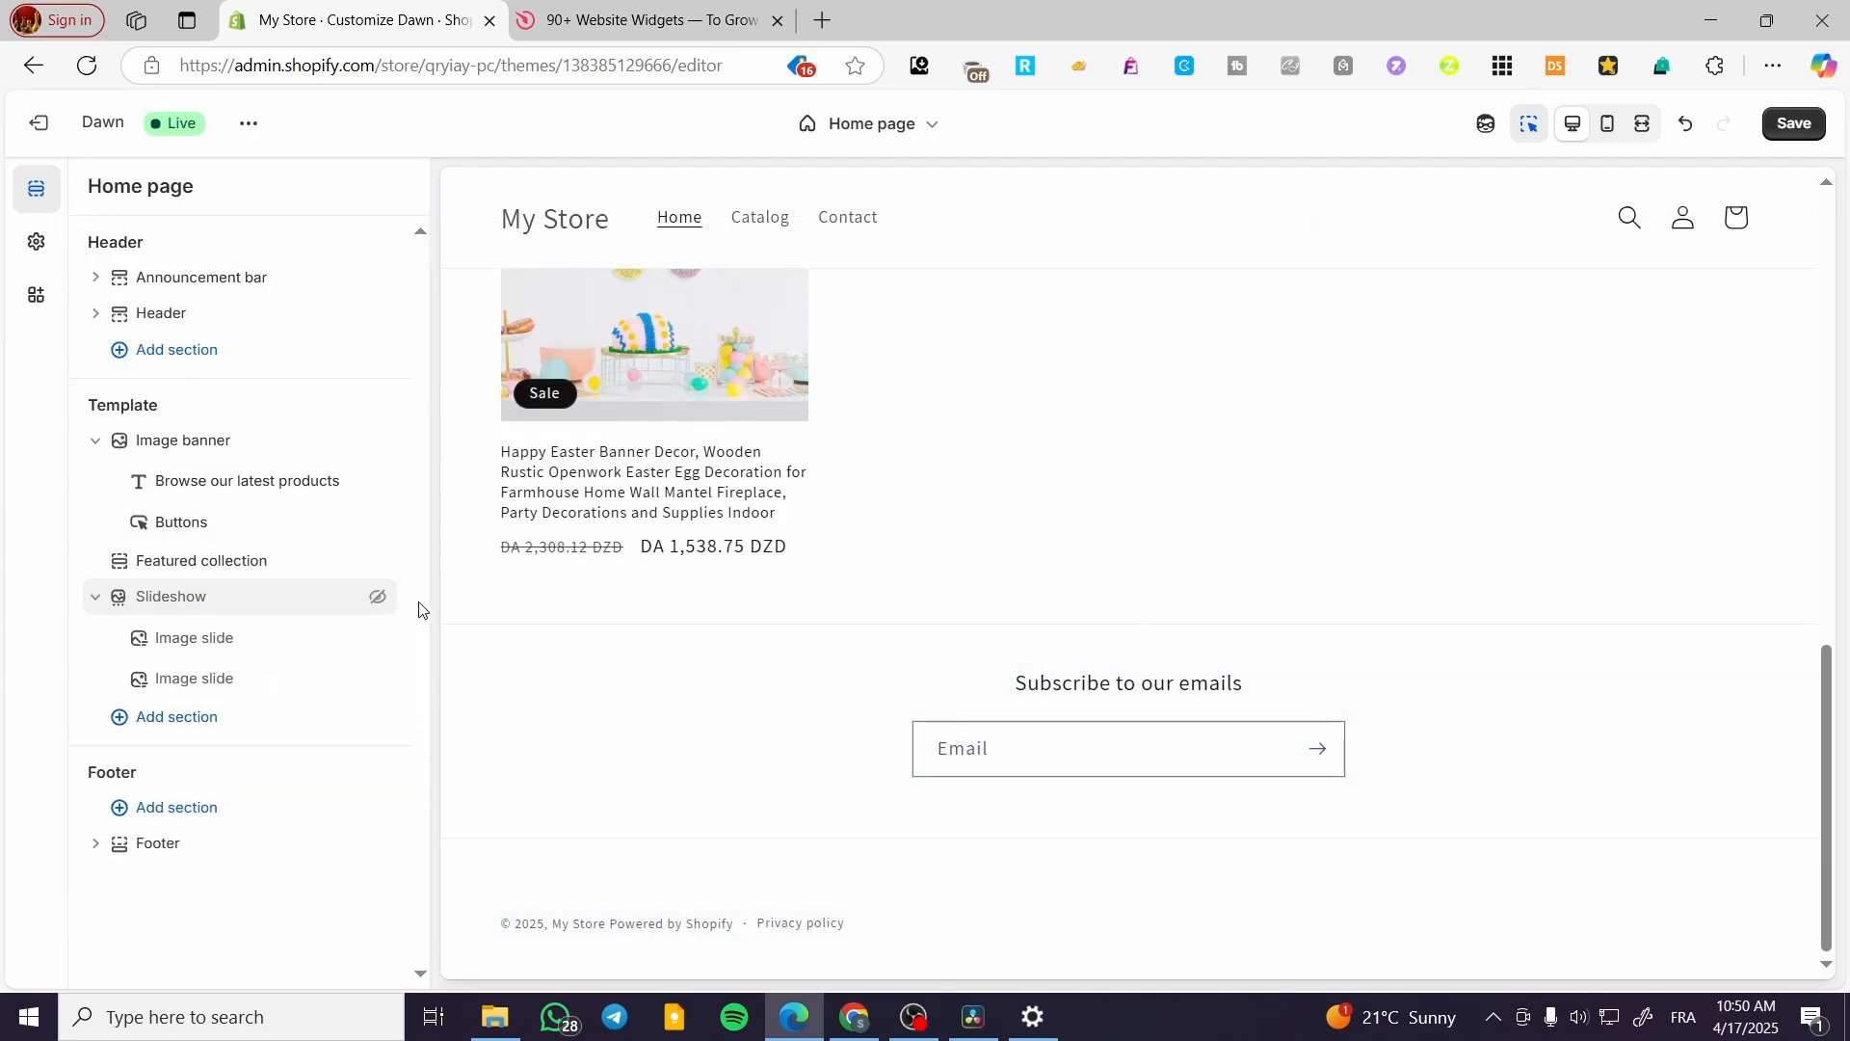
pyautogui.click(380, 598)
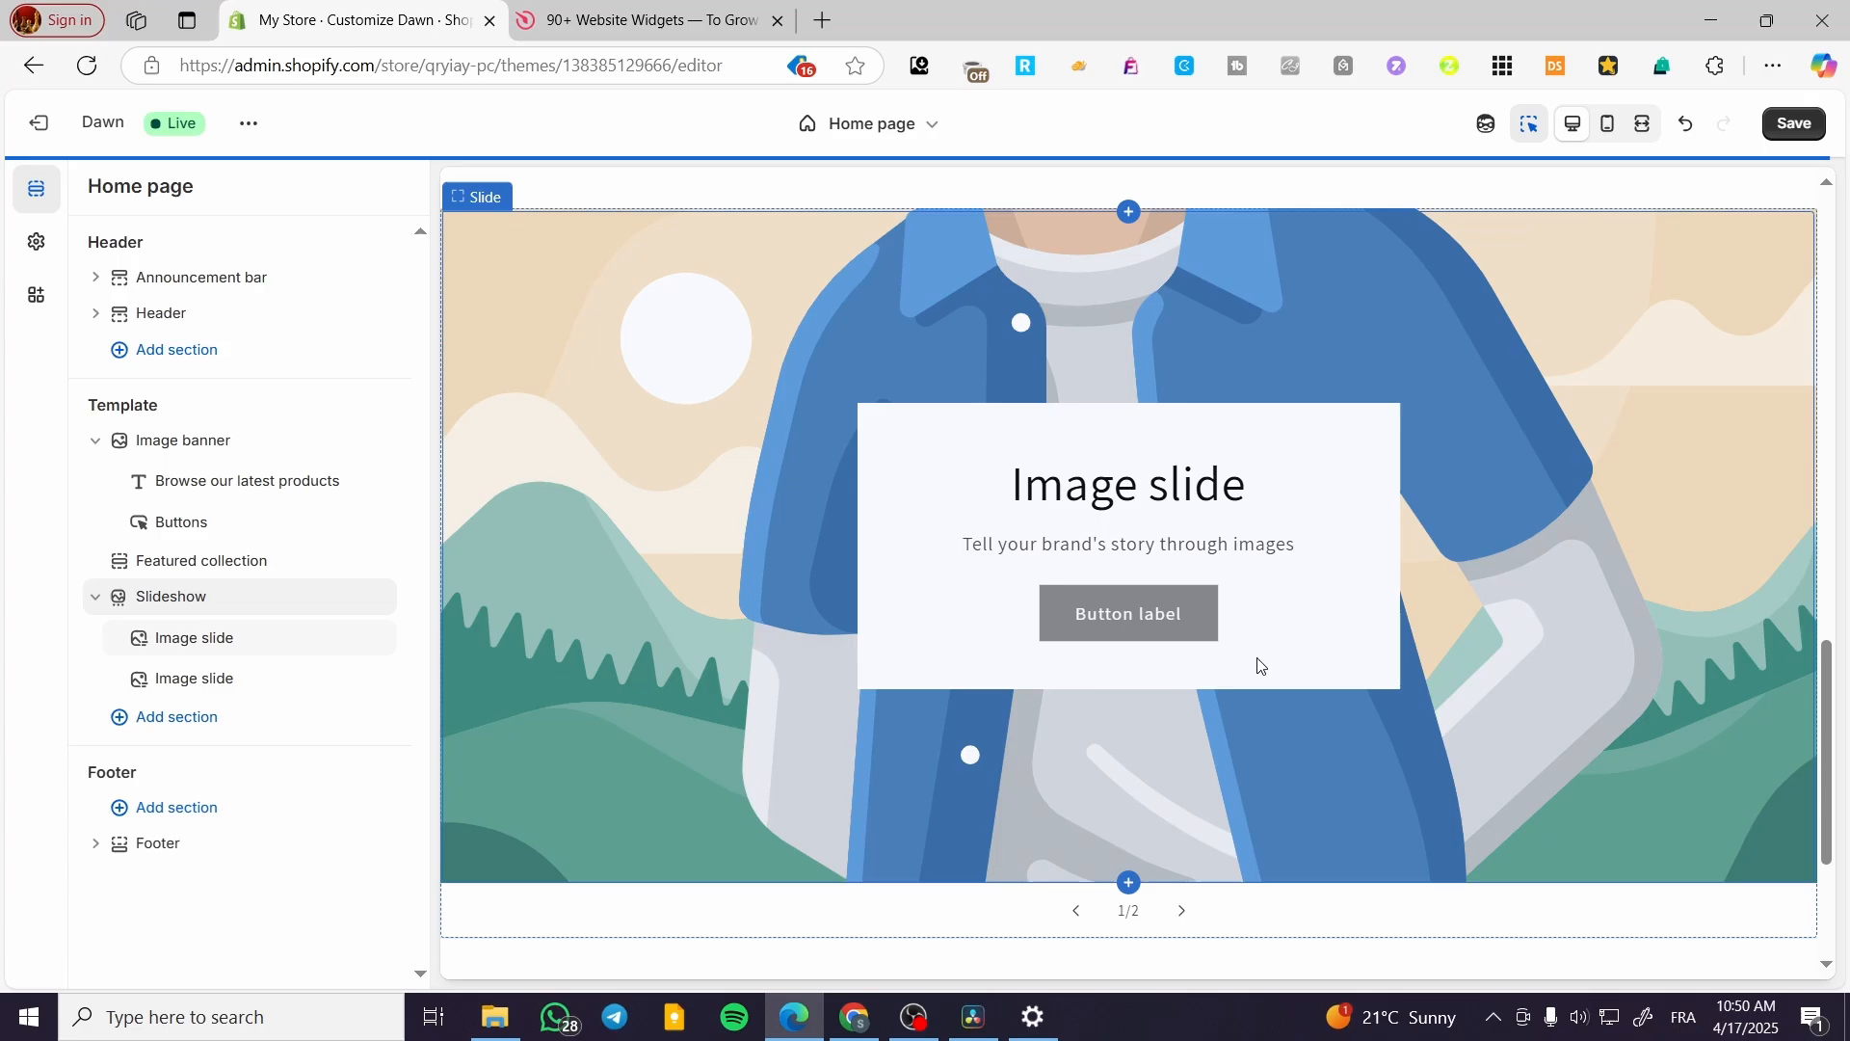
# Preview the second image slide and remove the Slideshow section from the home page
pyautogui.click(1183, 920)
pyautogui.click(1181, 886)
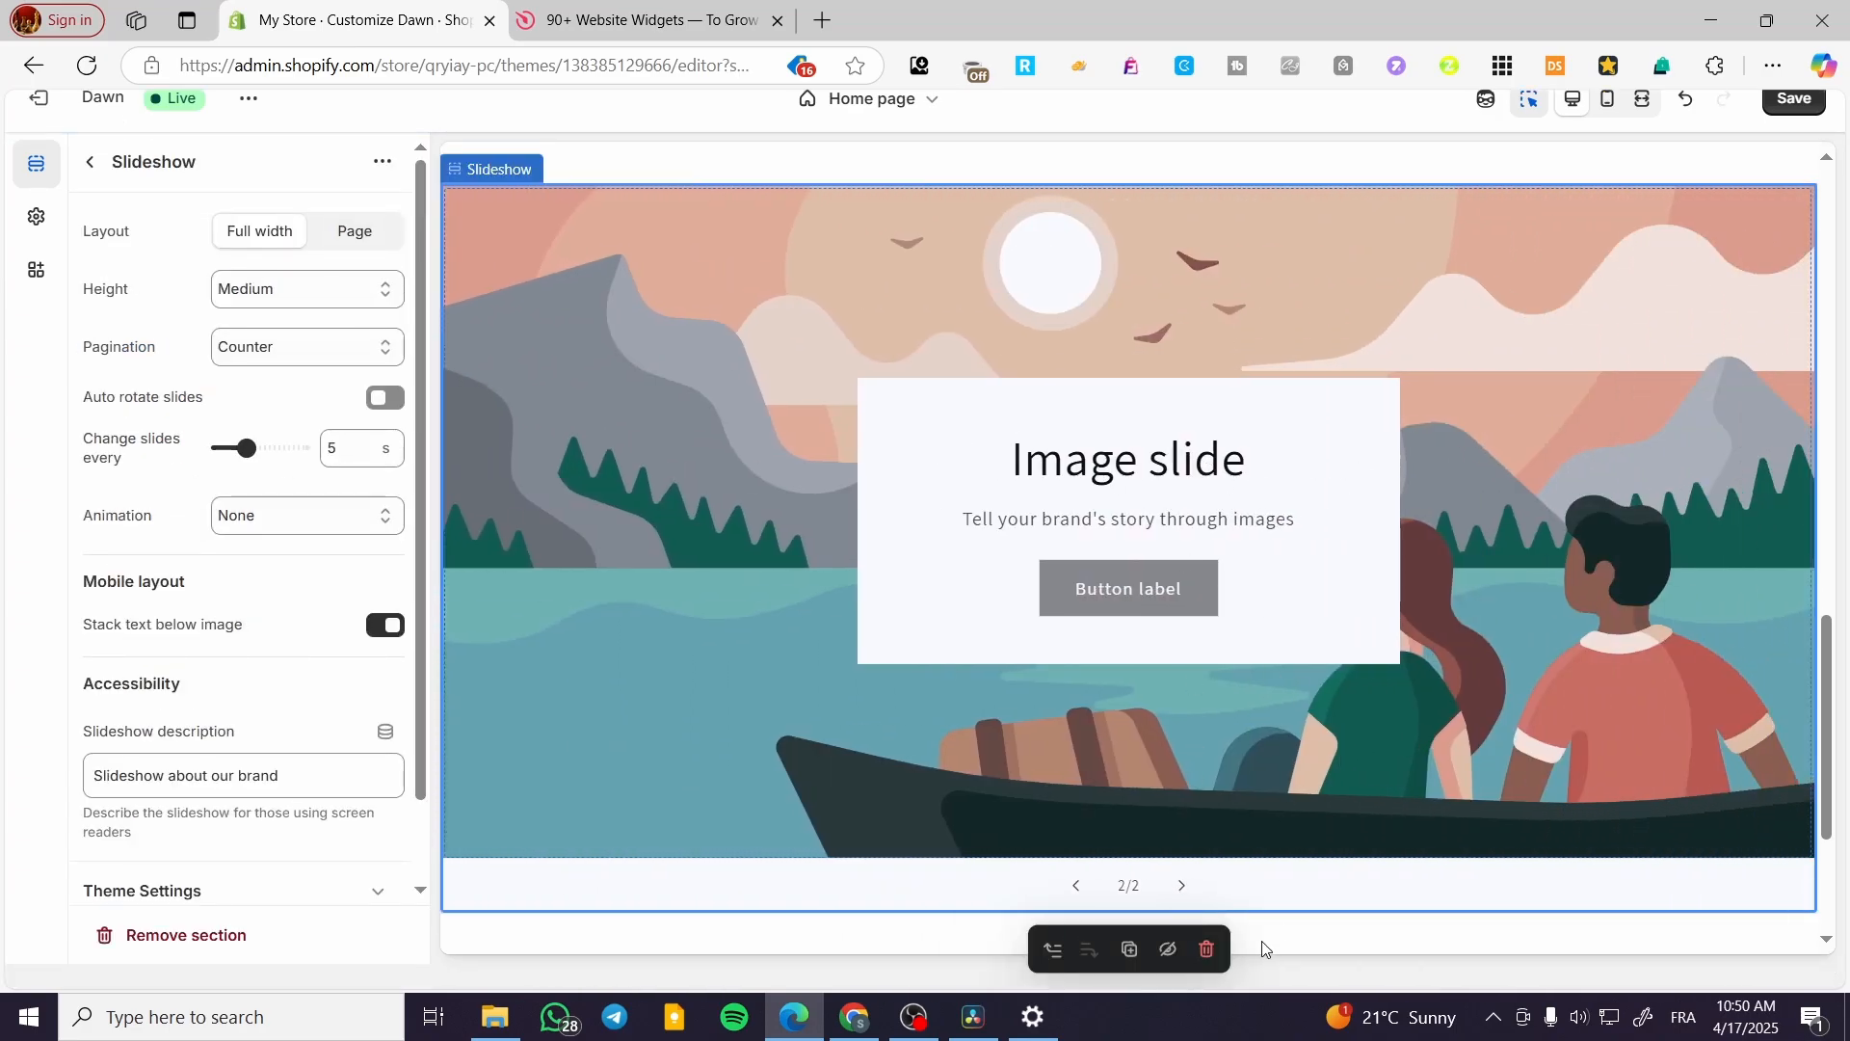
pyautogui.click(1205, 961)
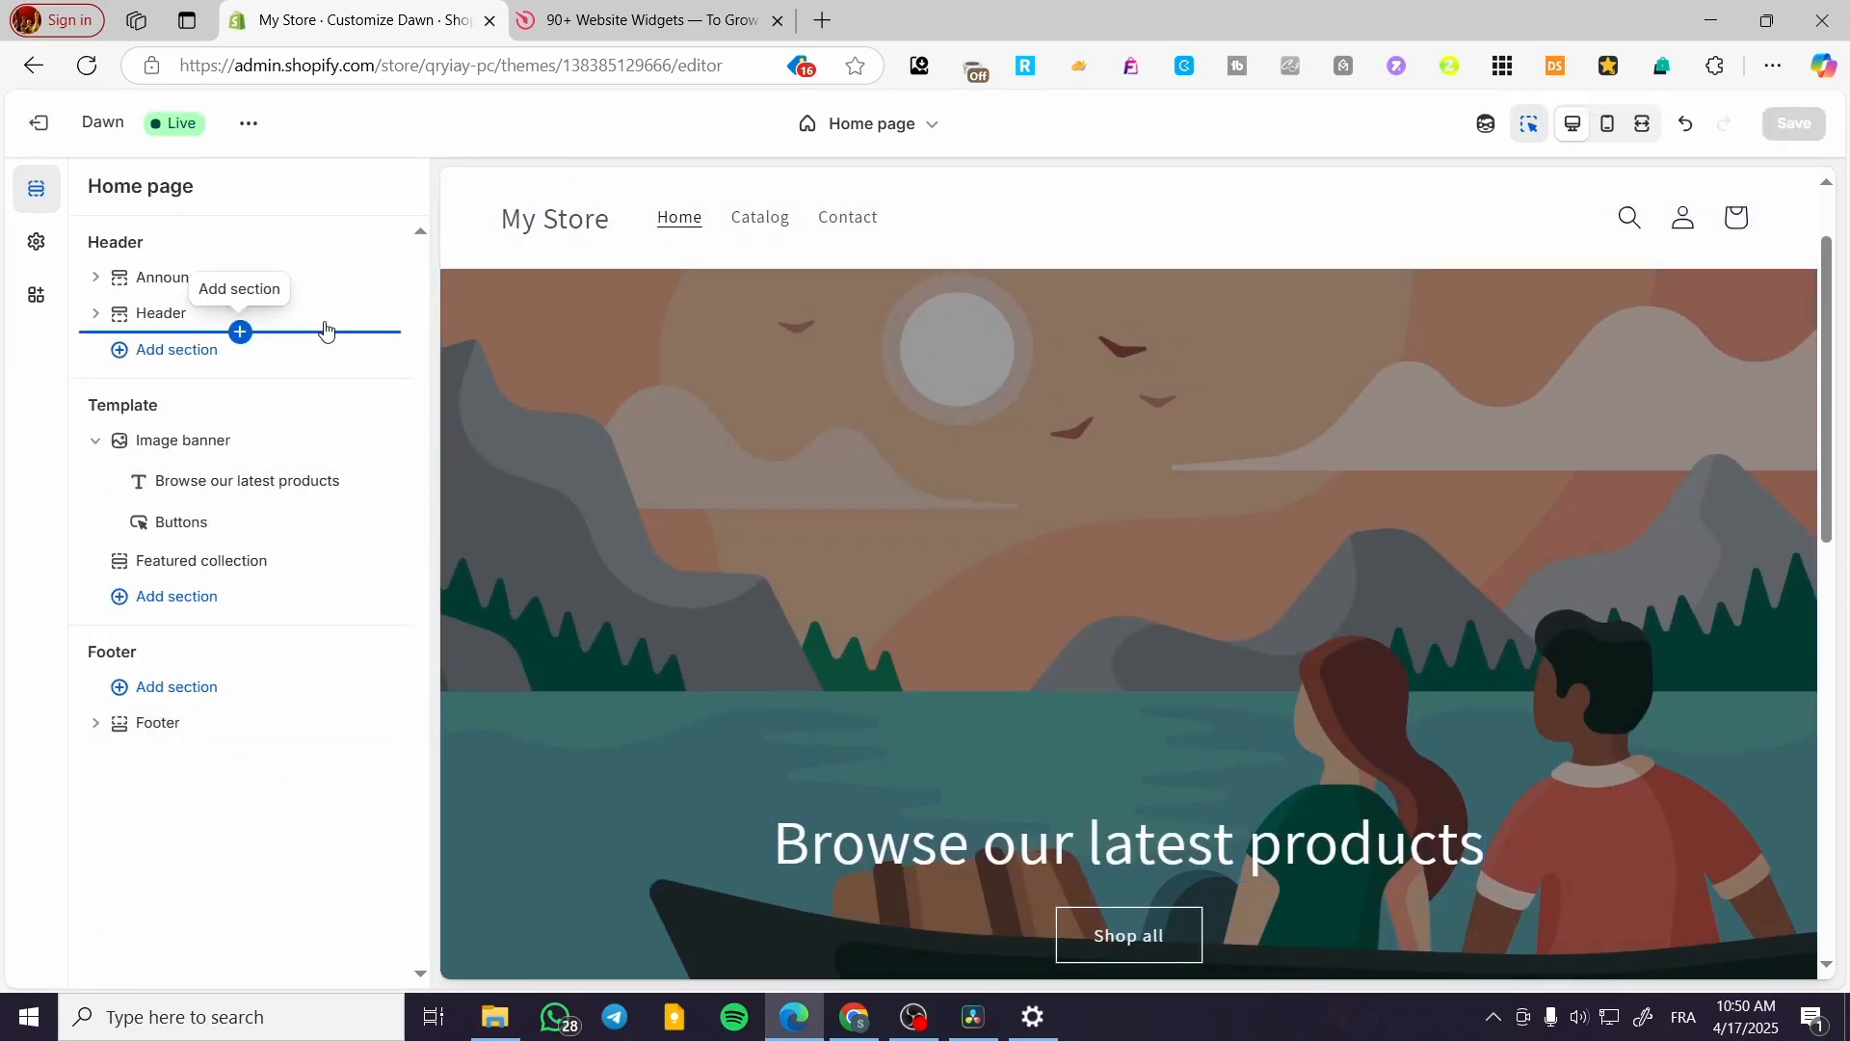
# Switch to the Elfsight website and open the Slider widget page from its widget list
pyautogui.click(610, 6)
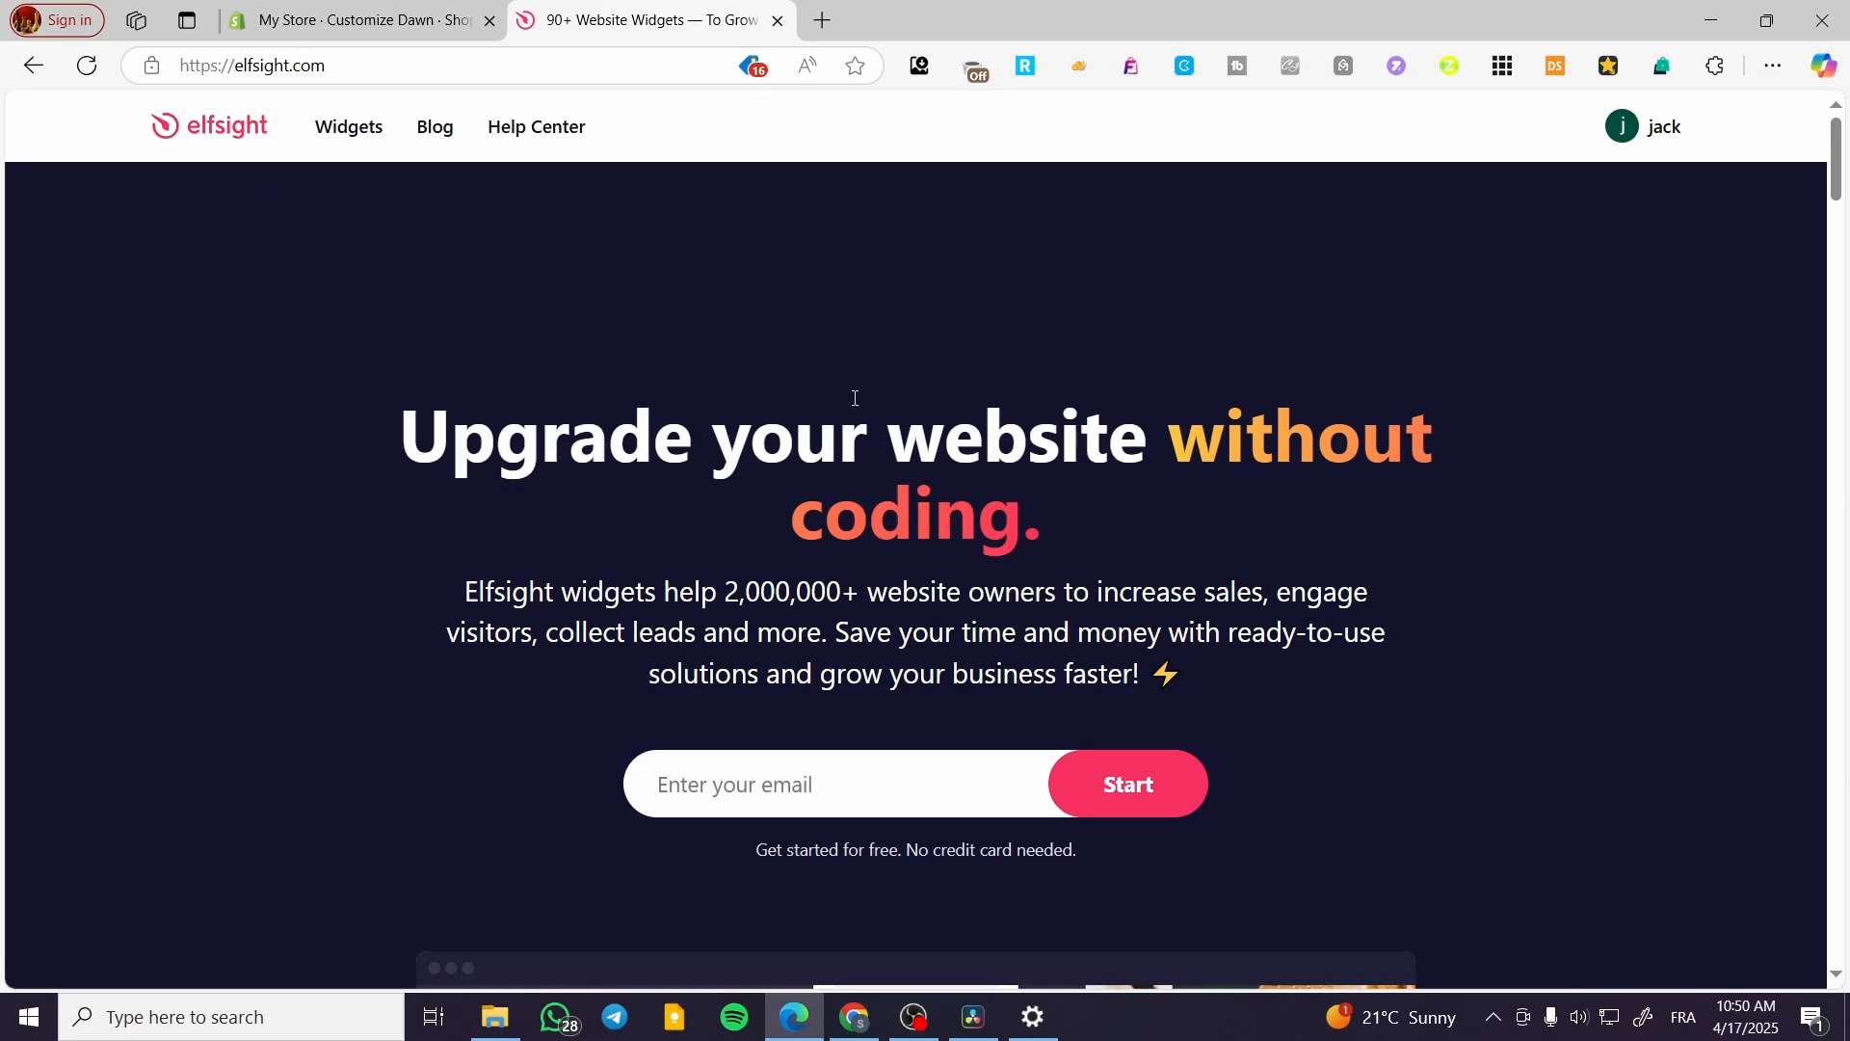
pyautogui.moveTo(353, 150)
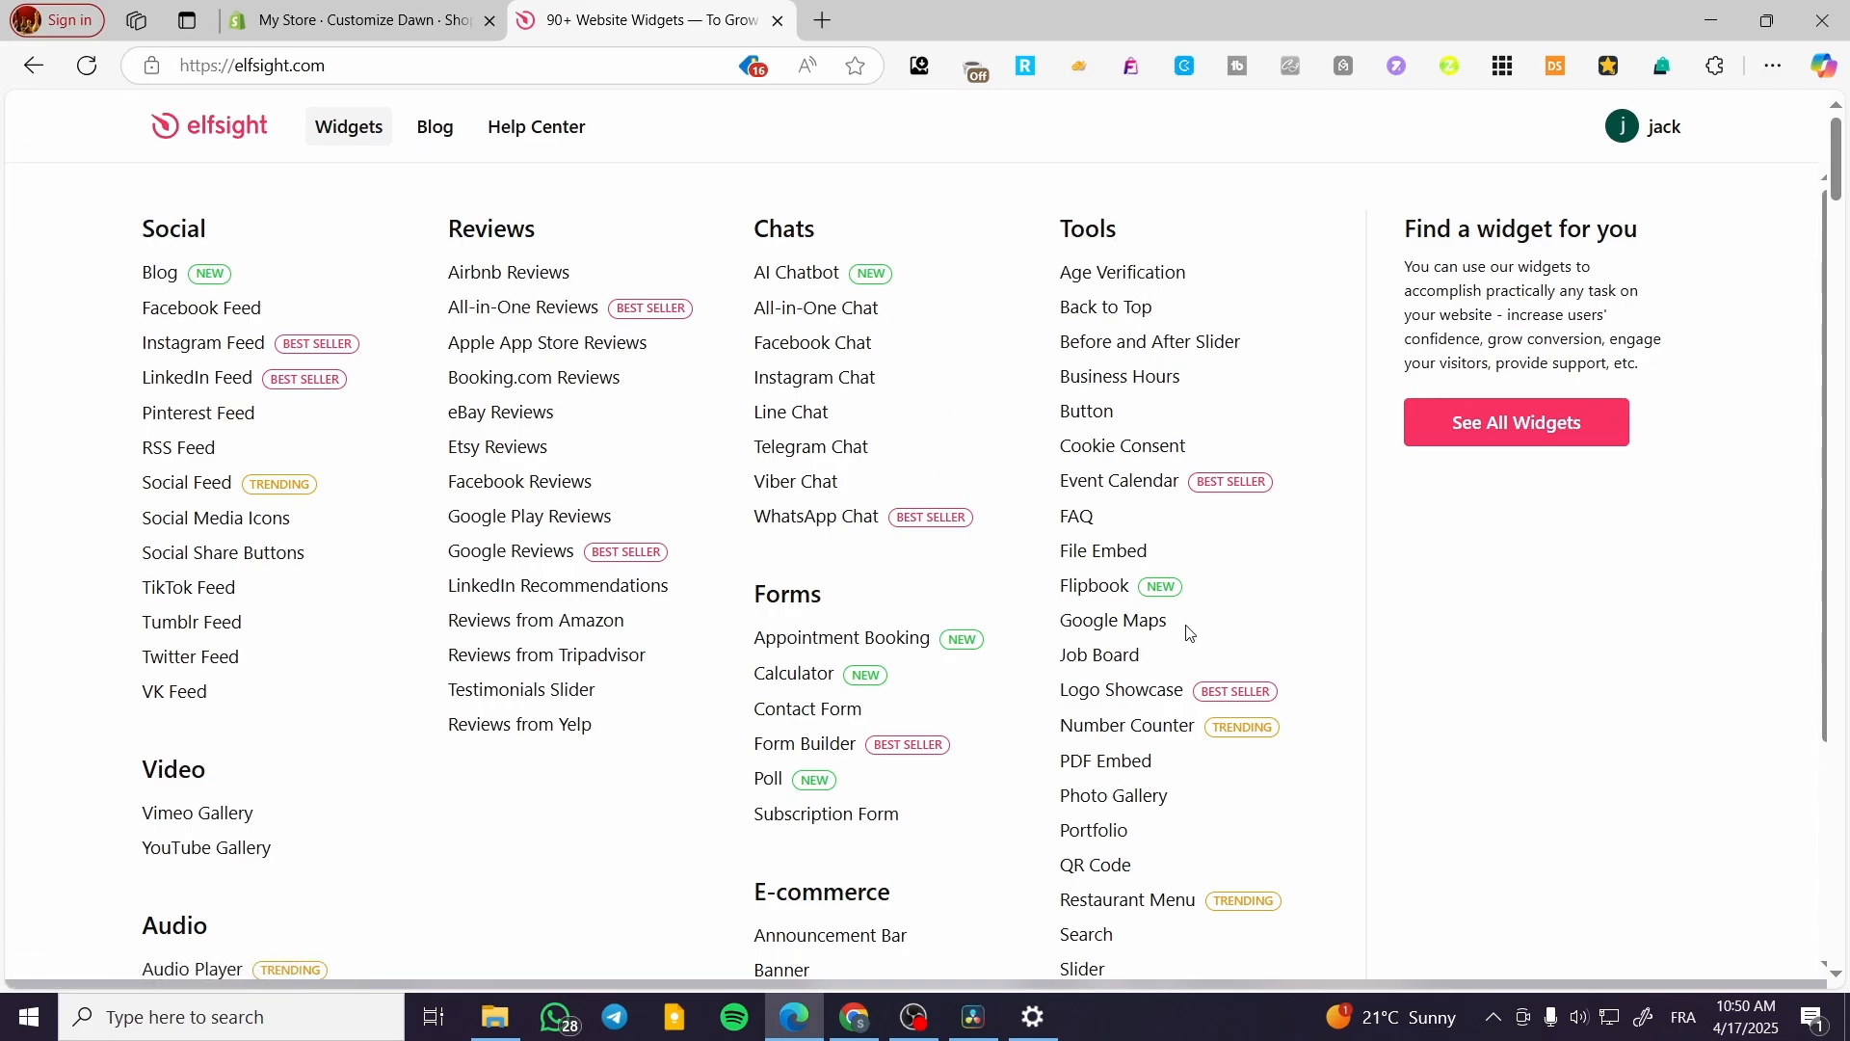
pyautogui.scroll(-3, 1098, 851)
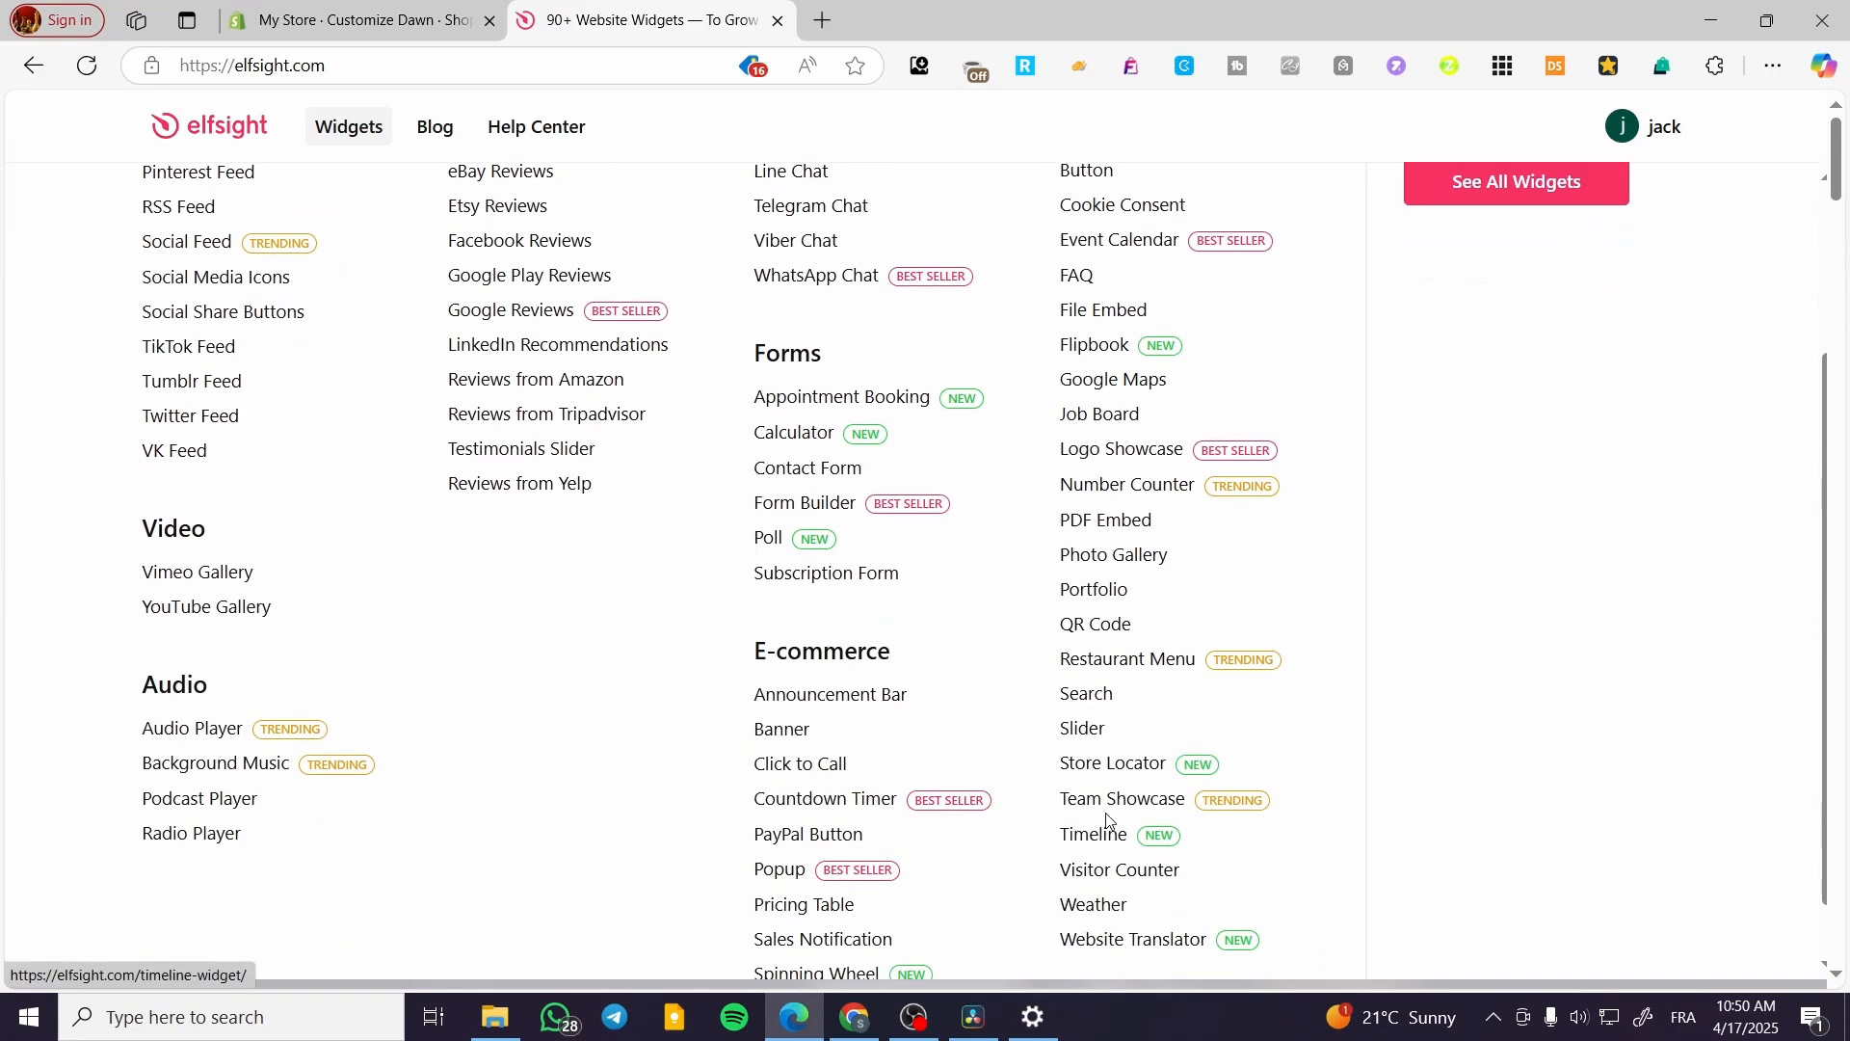
pyautogui.click(1083, 730)
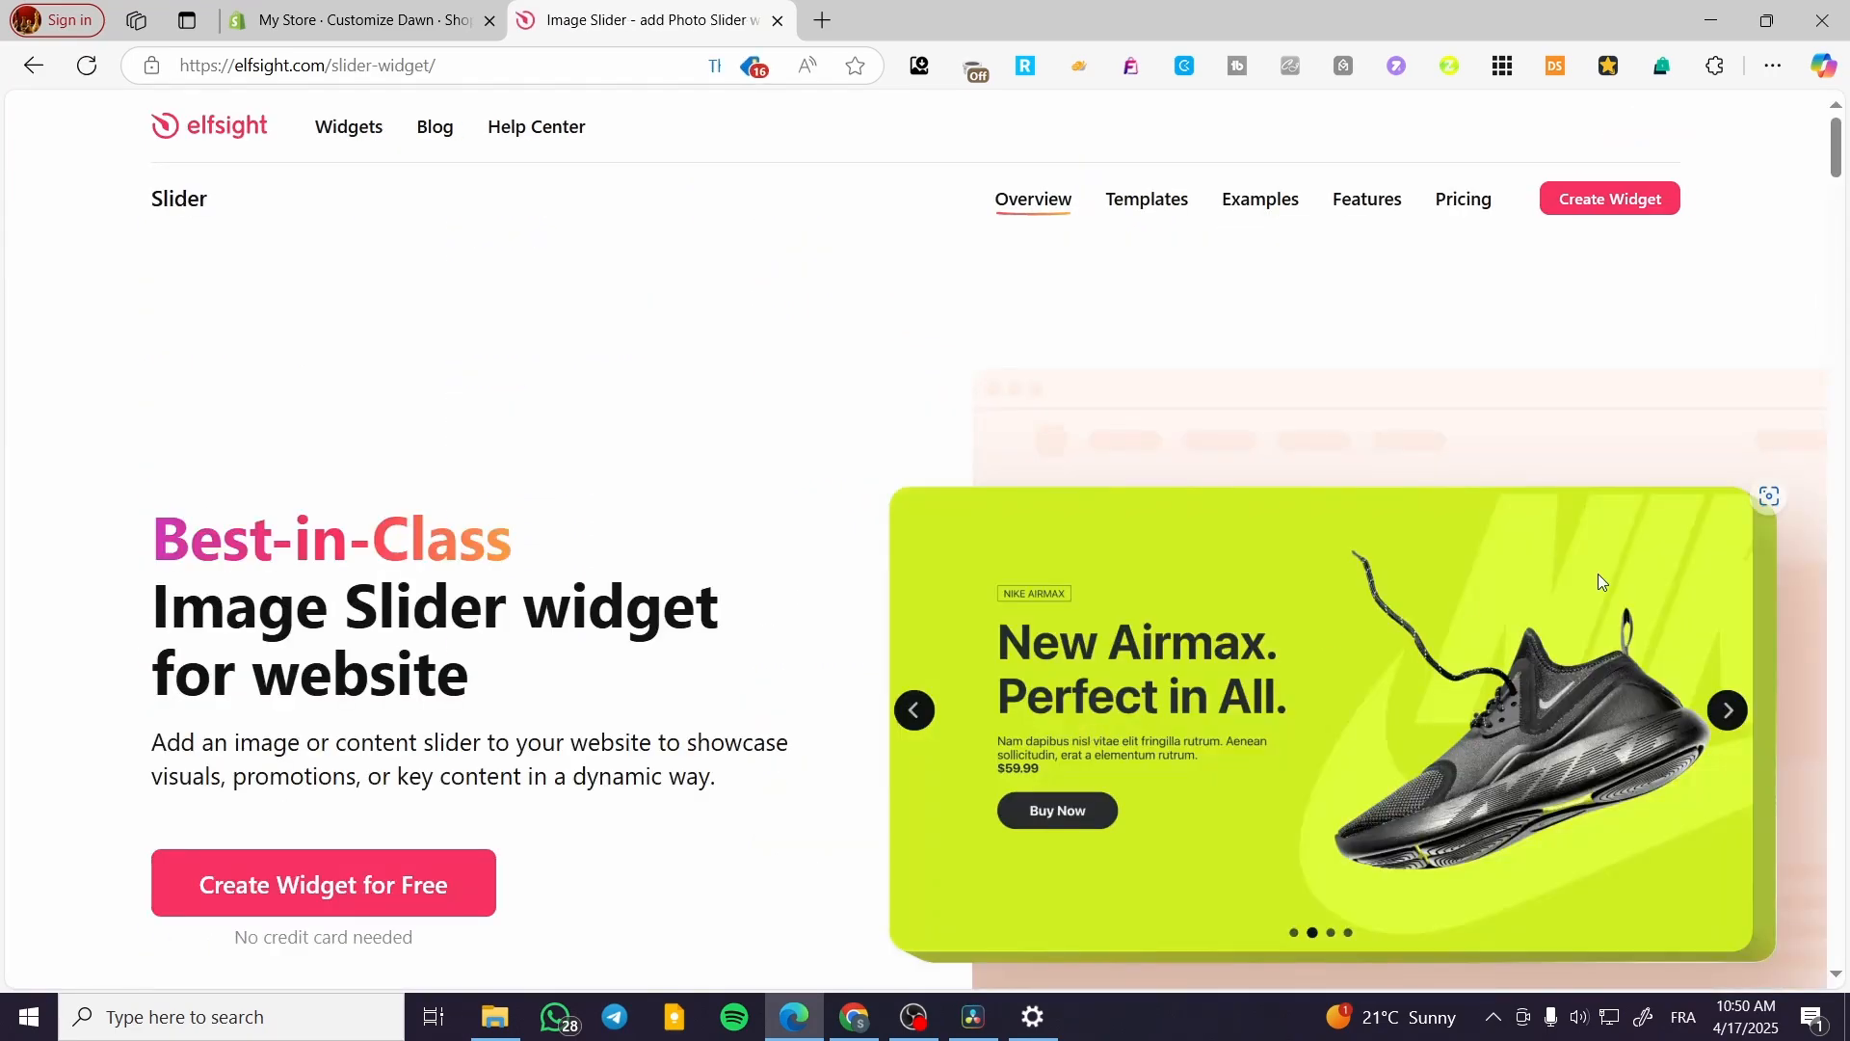
# Open the existing Untitled Slider widget in its editor and browse backwards through its slides
pyautogui.scroll(-4, 1079, 675)
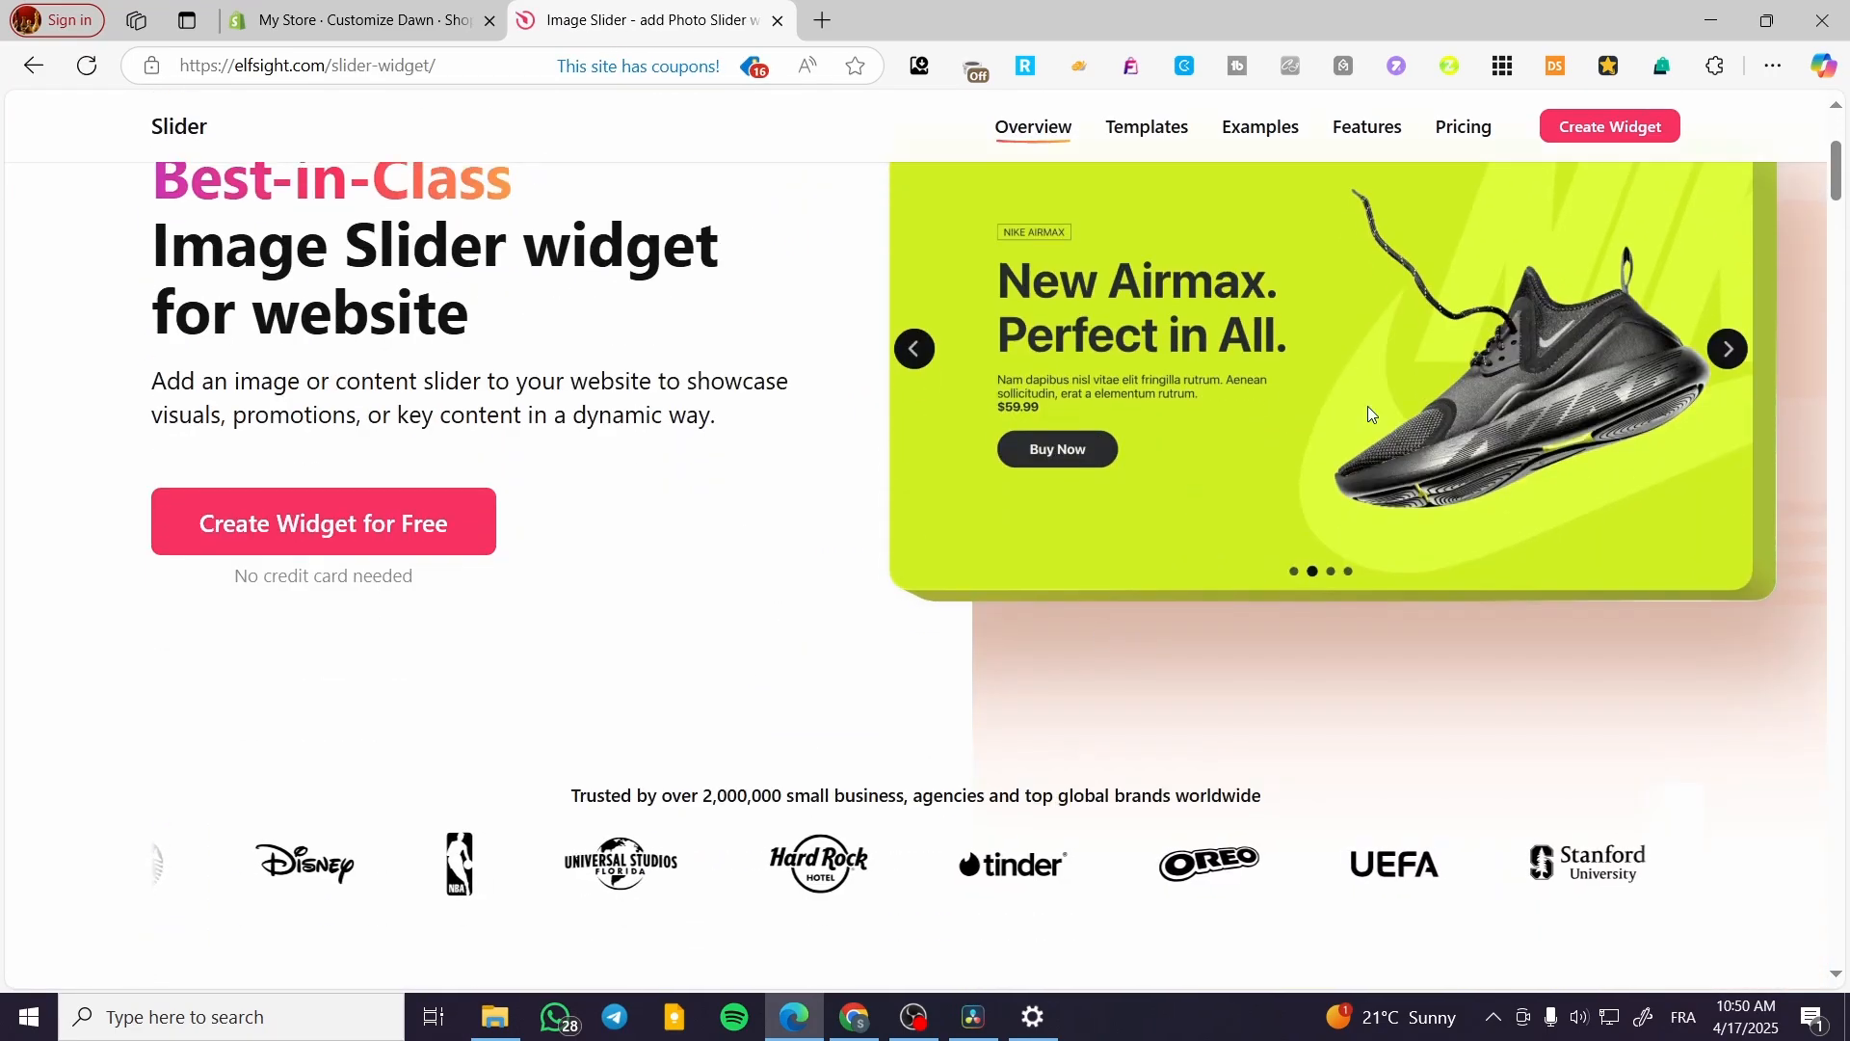
pyautogui.click(363, 540)
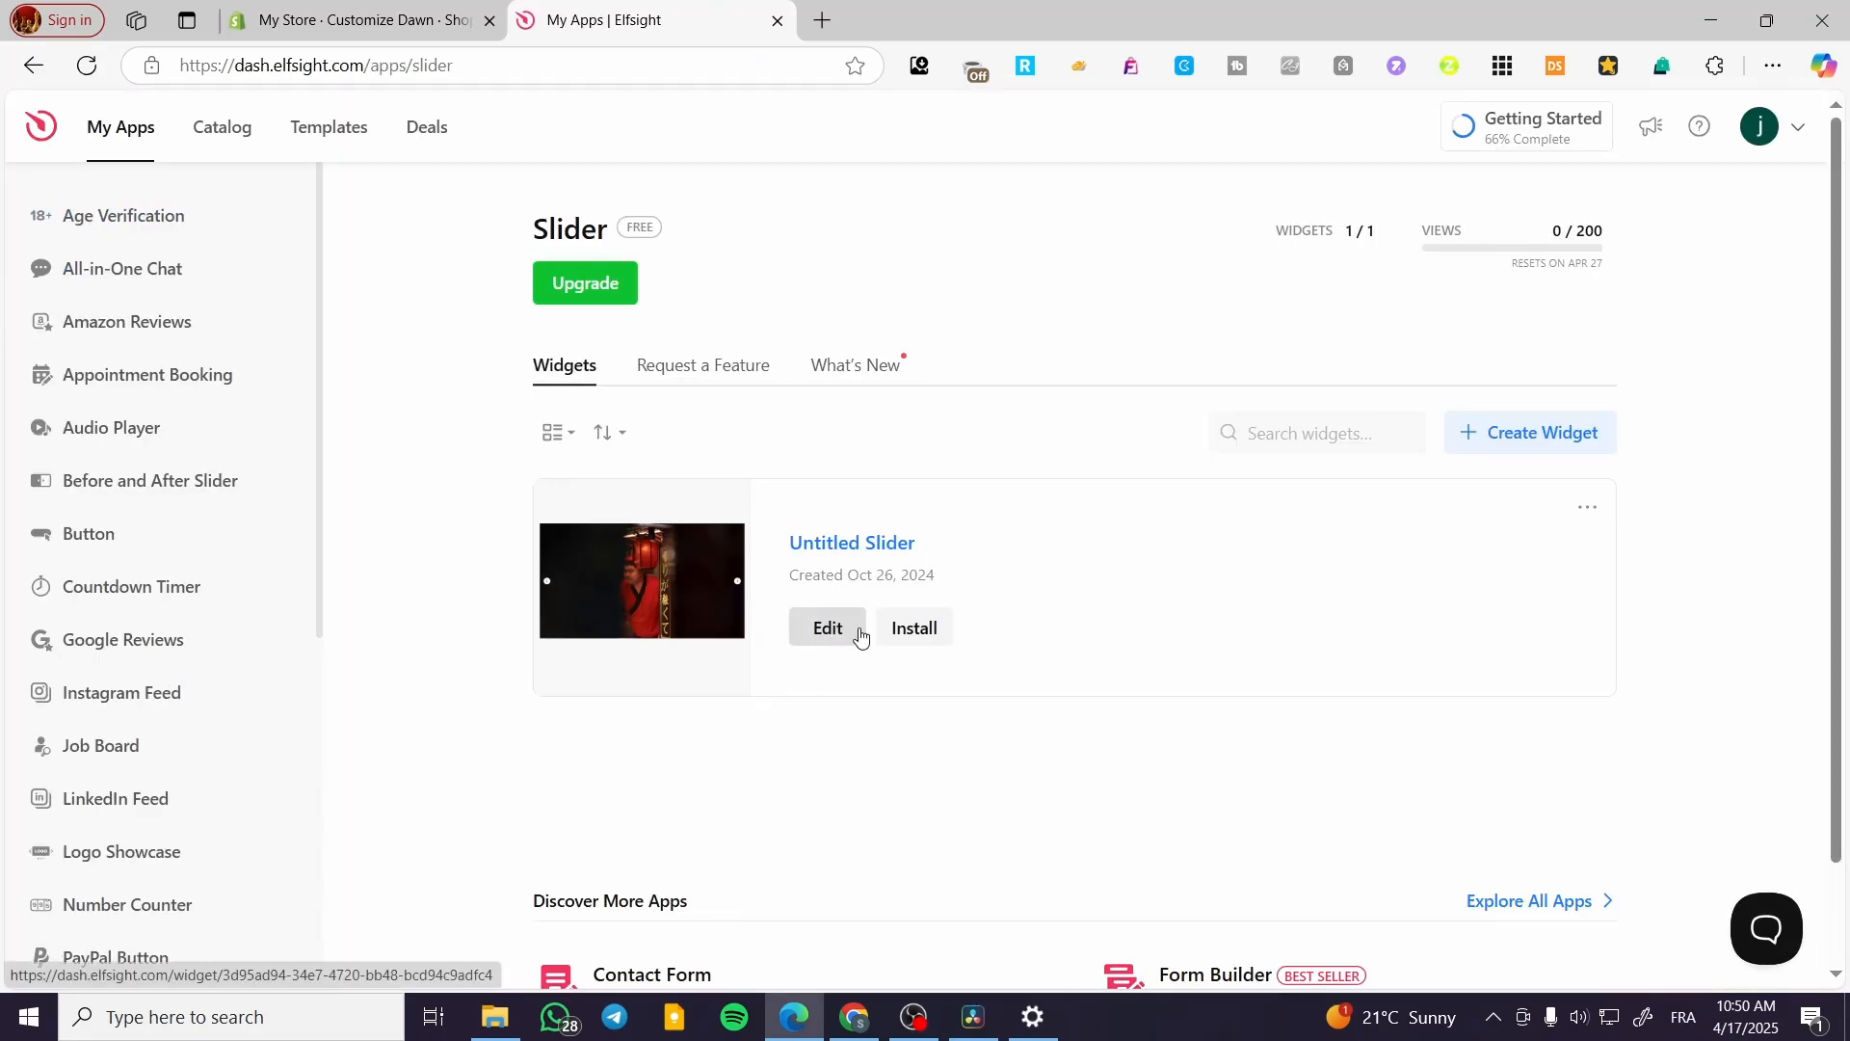
pyautogui.click(853, 631)
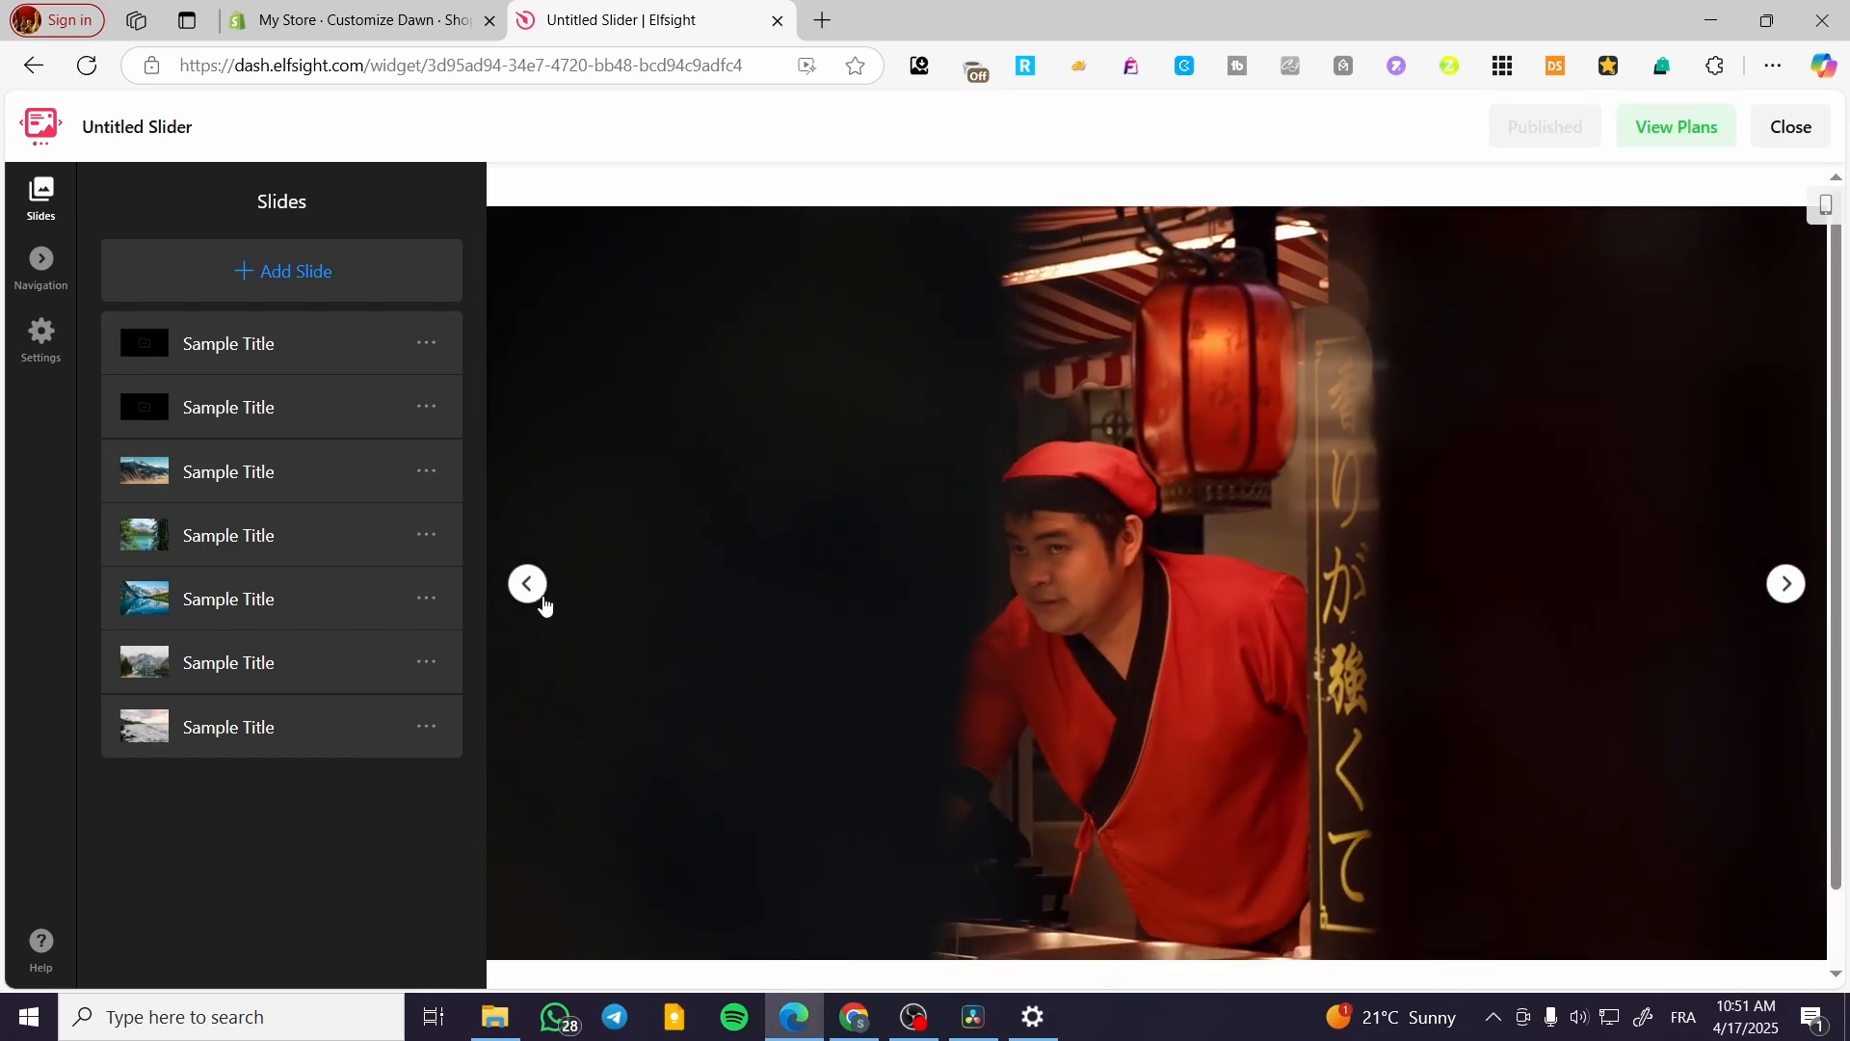
pyautogui.click(542, 600)
pyautogui.click(542, 599)
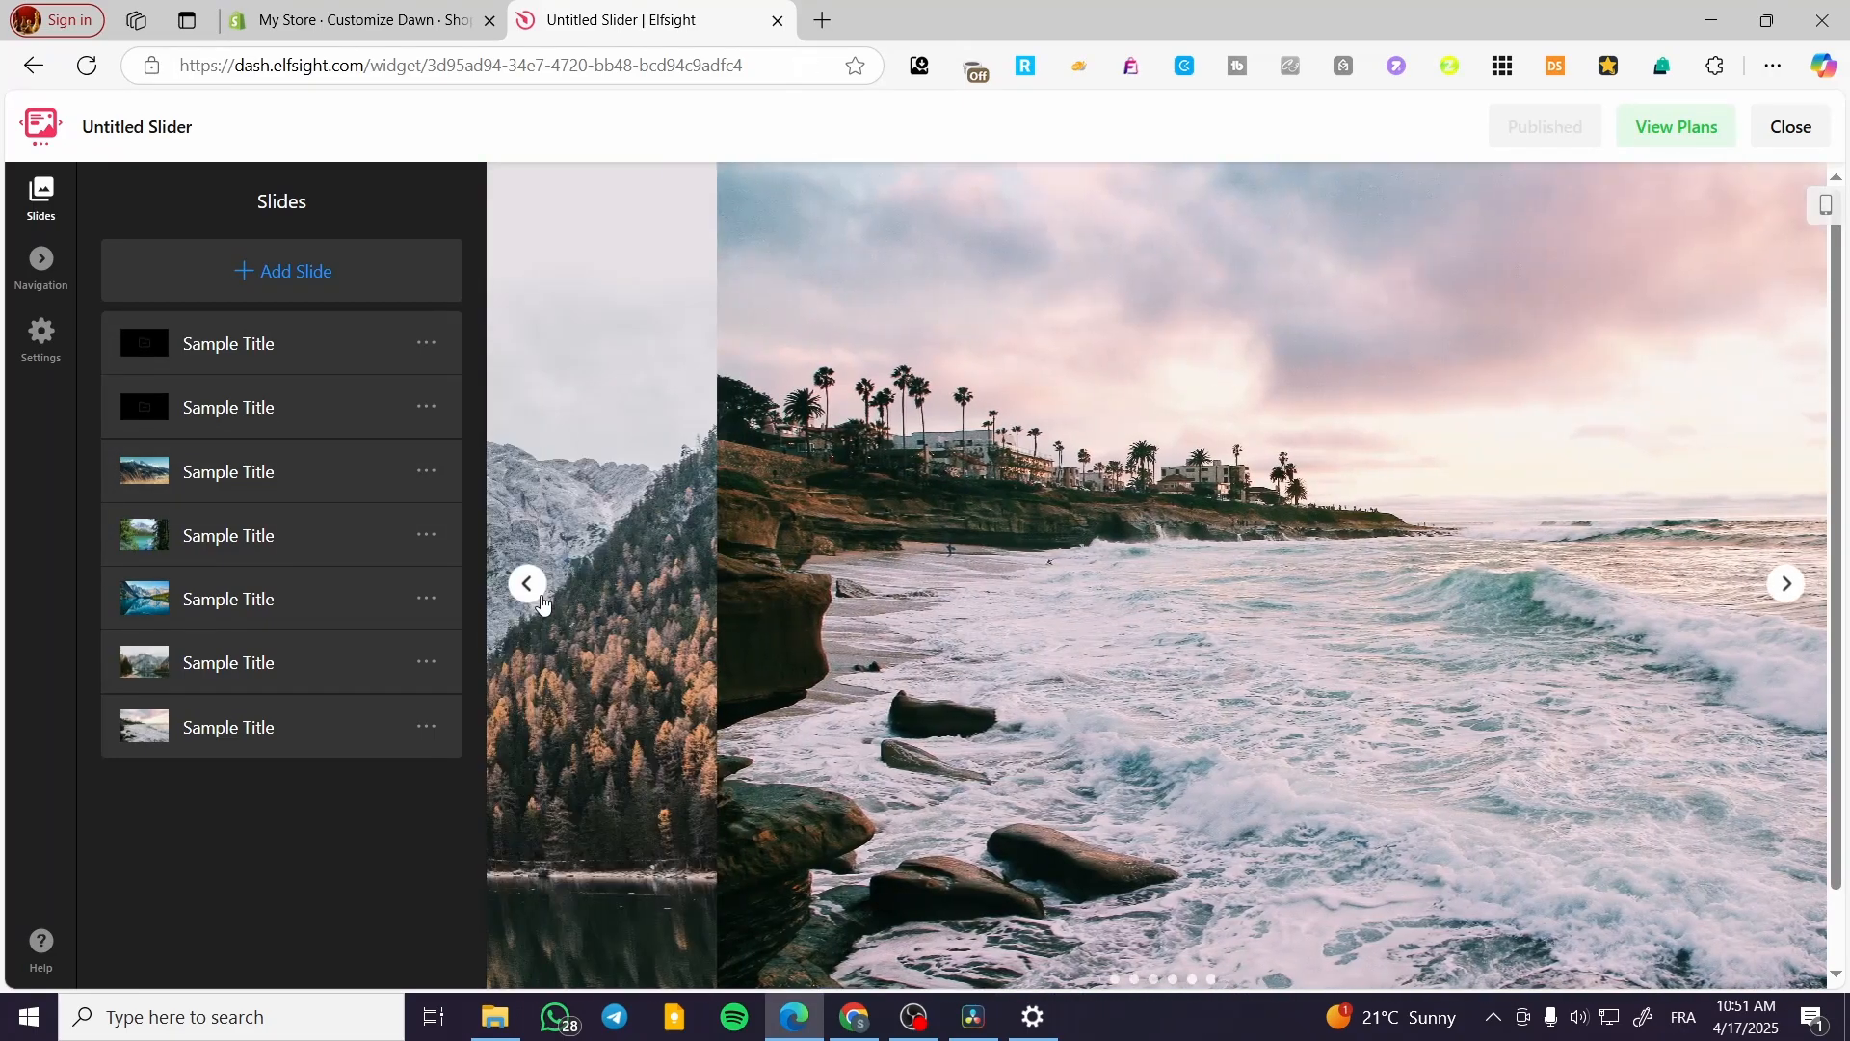
pyautogui.click(542, 600)
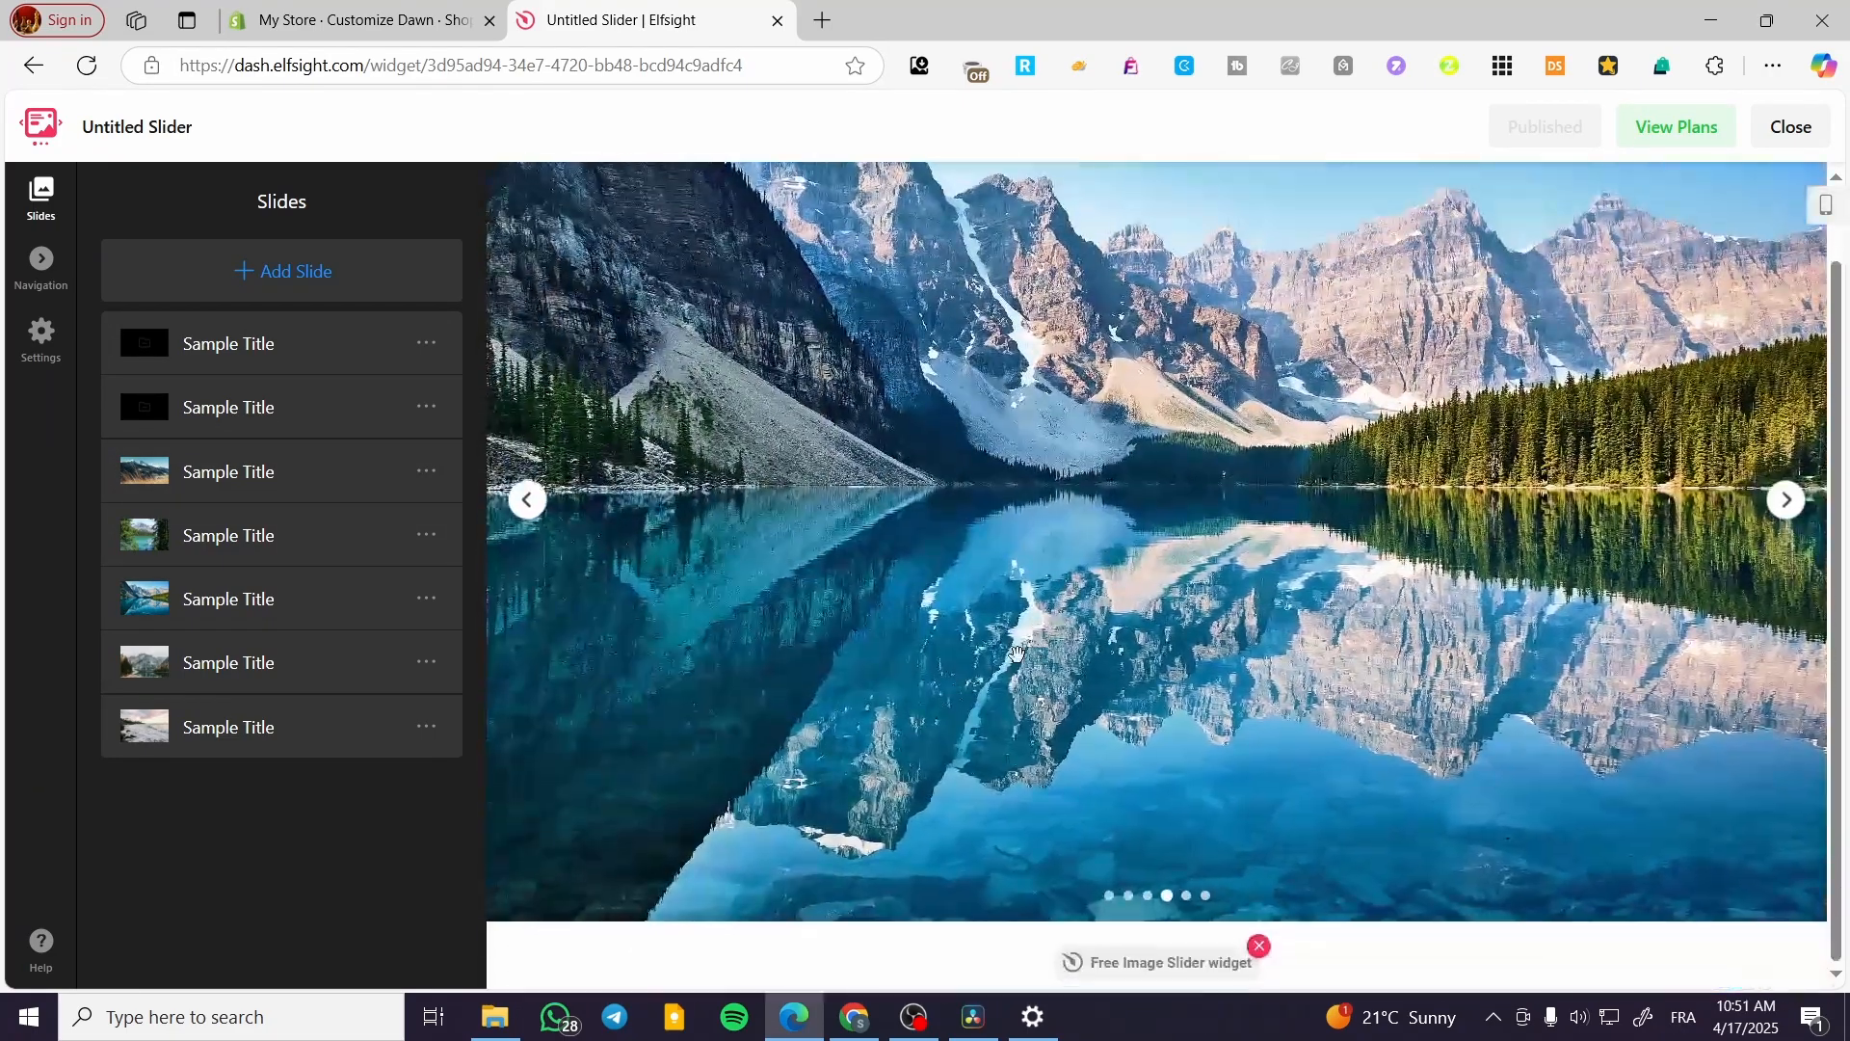
# Leave the slider editor, go to the Logo Showcase widget page and open the existing Untitled Logo Showcase for editing
pyautogui.click(34, 66)
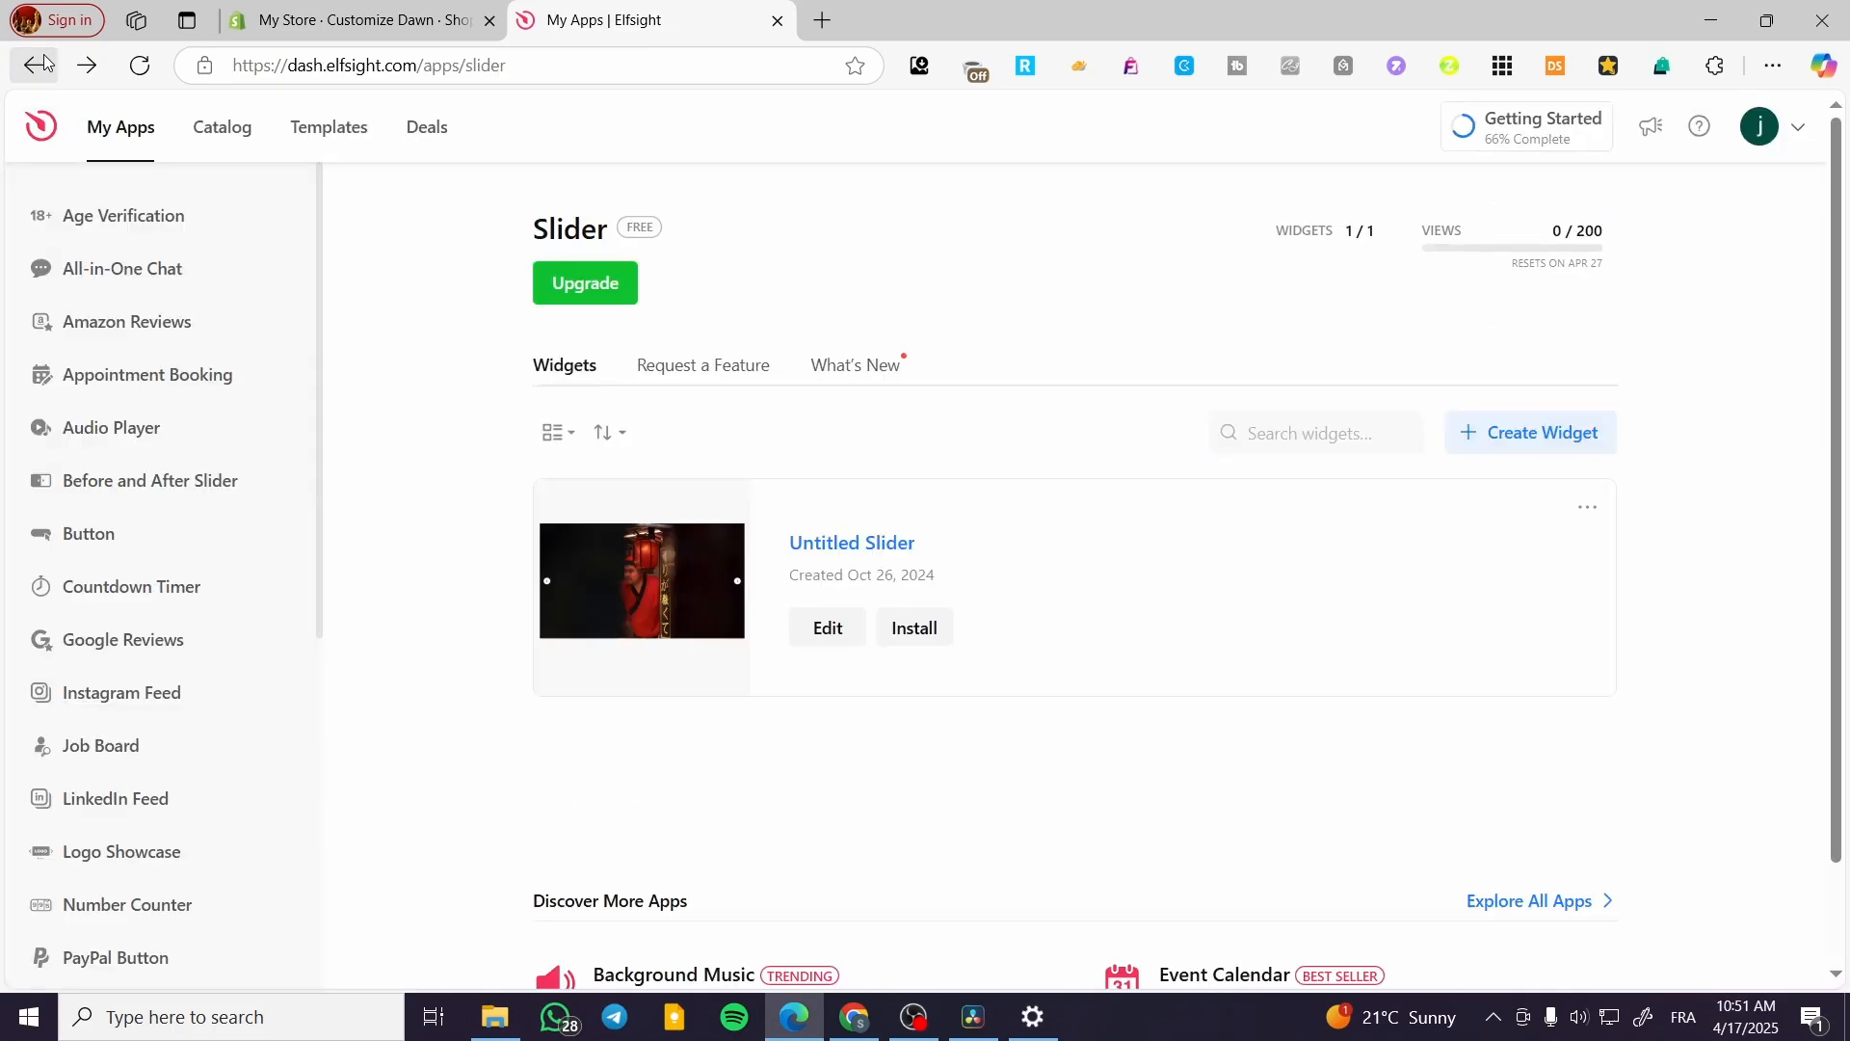
pyautogui.click(44, 64)
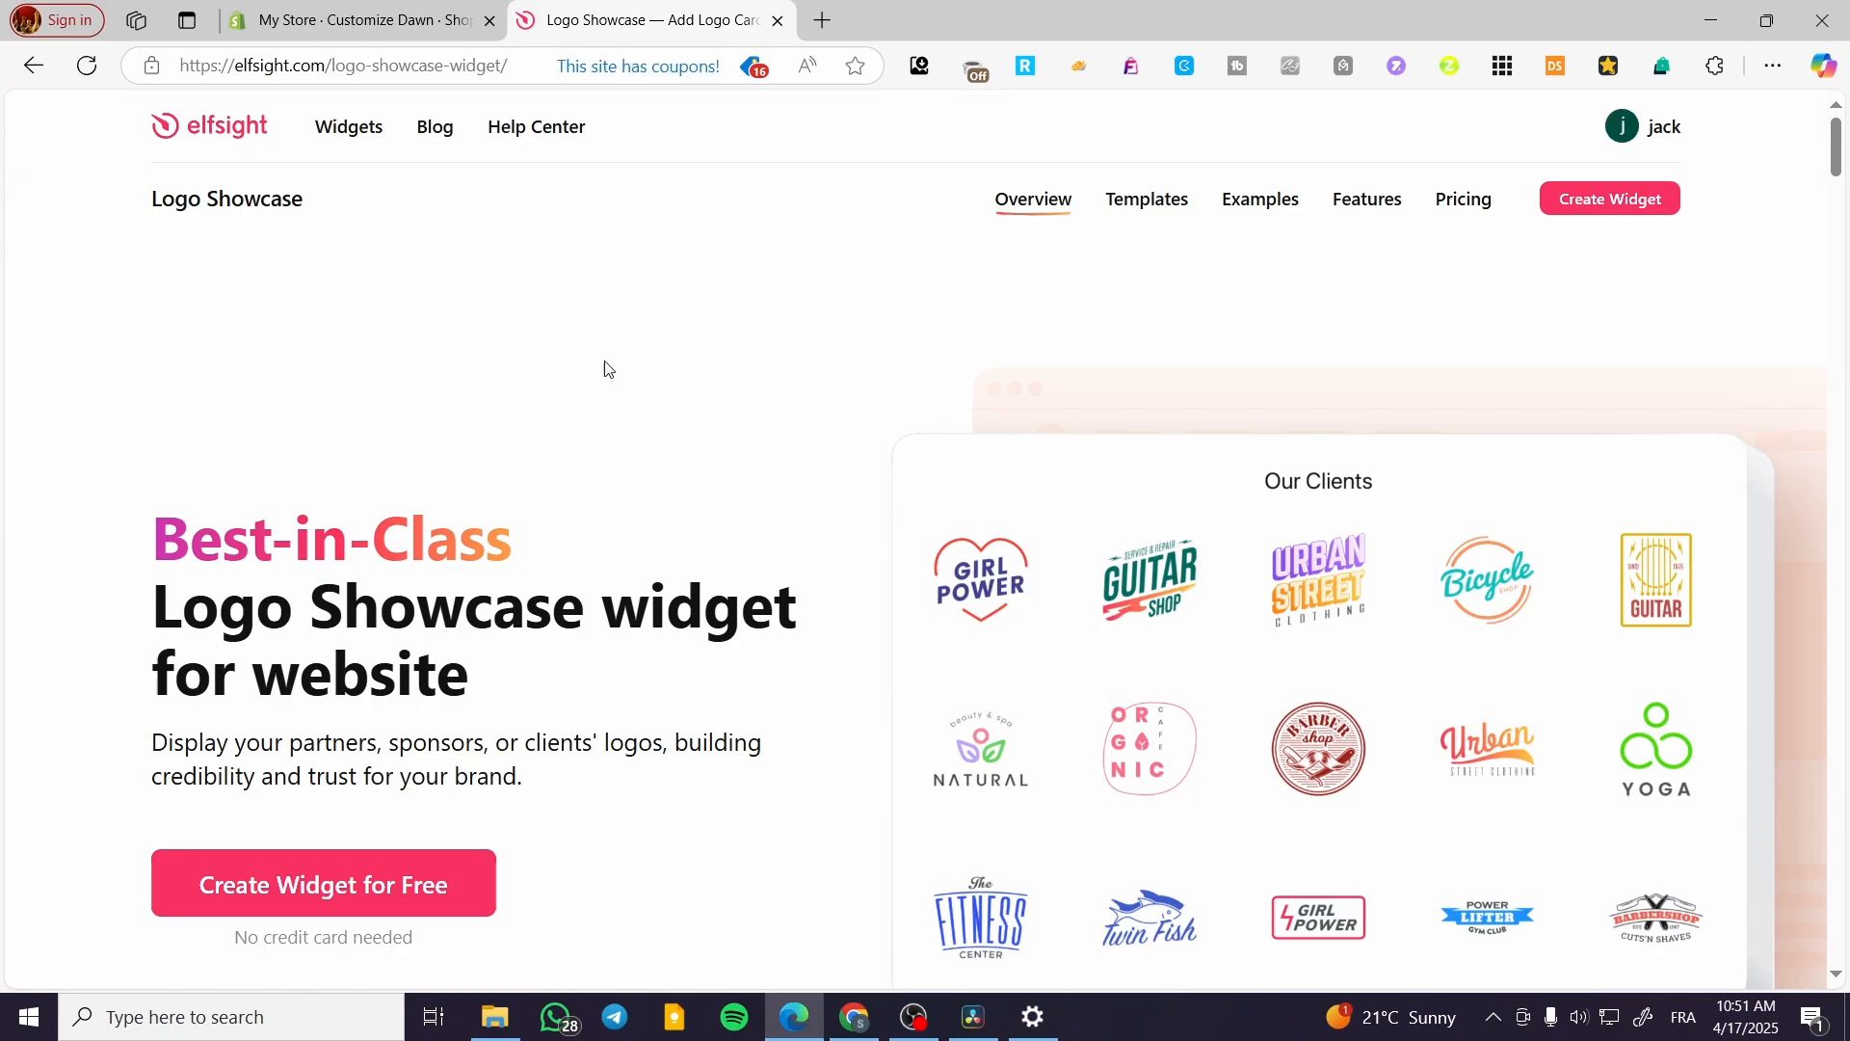
pyautogui.scroll(-3, 824, 355)
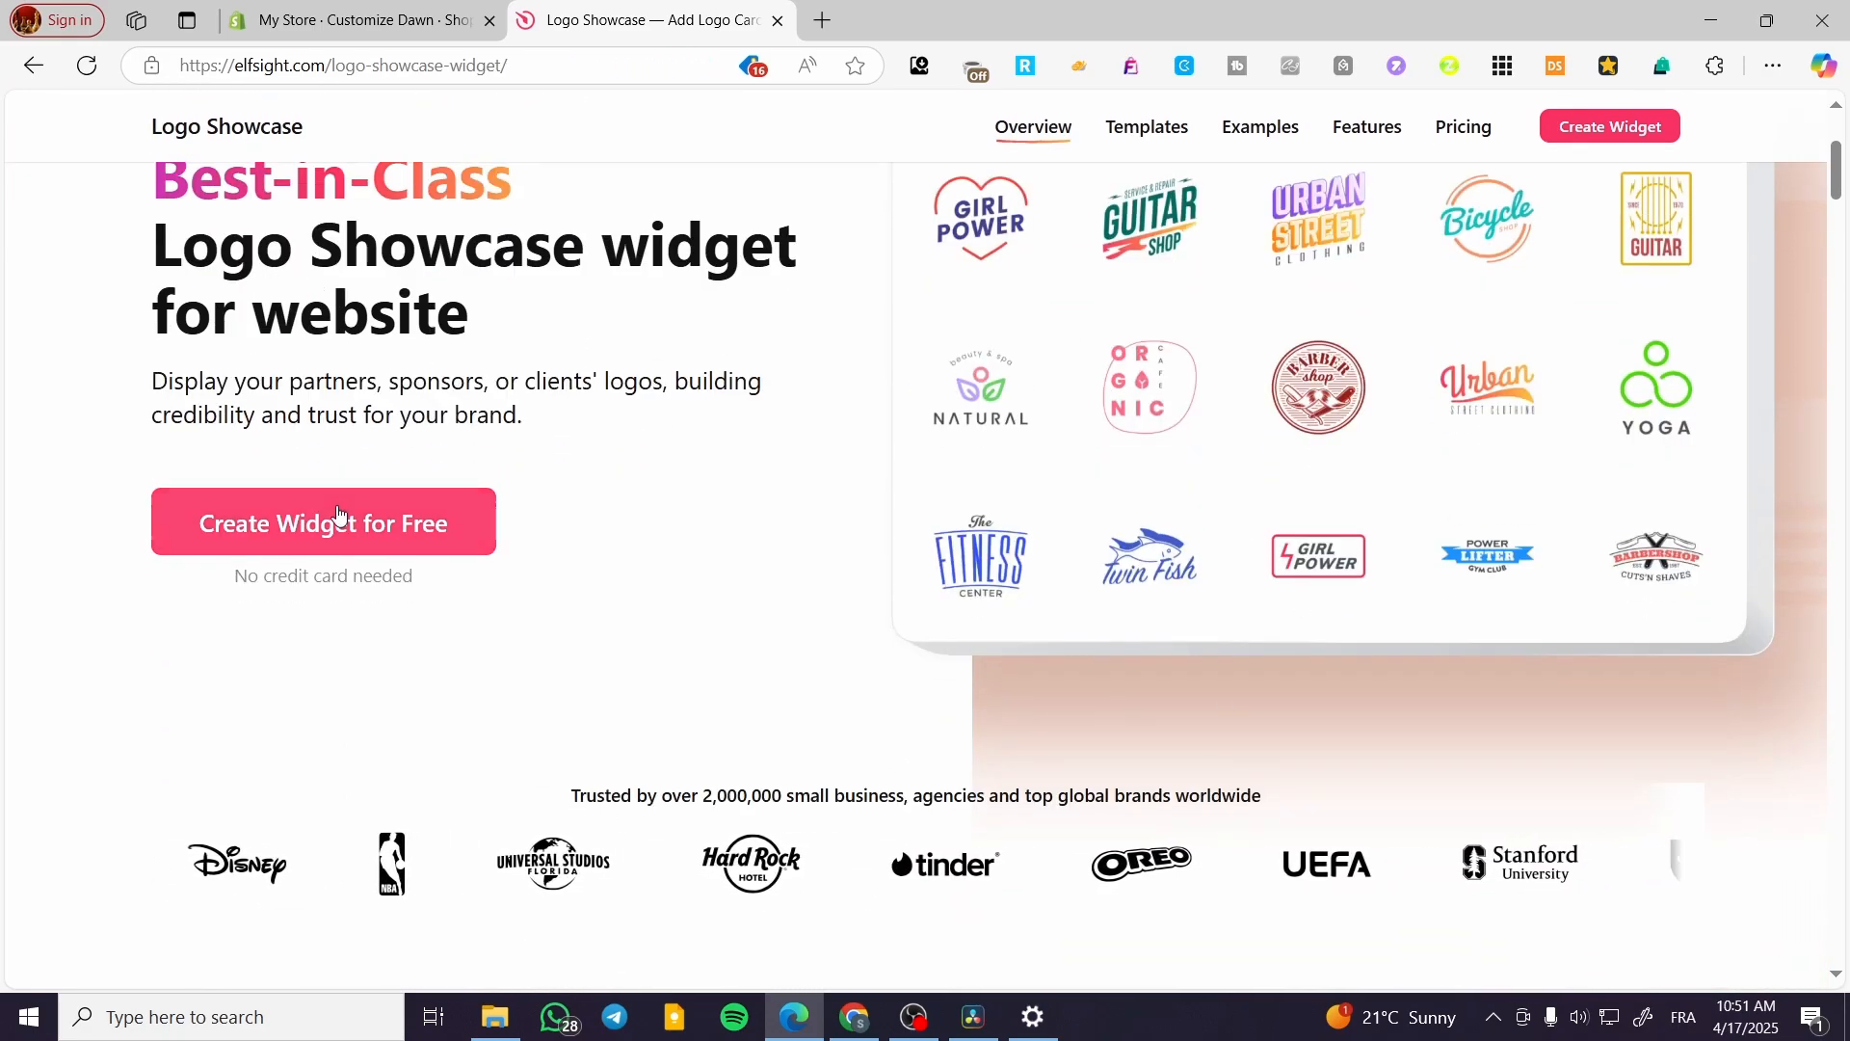
pyautogui.scroll(-5, 586, 453)
pyautogui.scroll(-3, 585, 453)
pyautogui.click(906, 887)
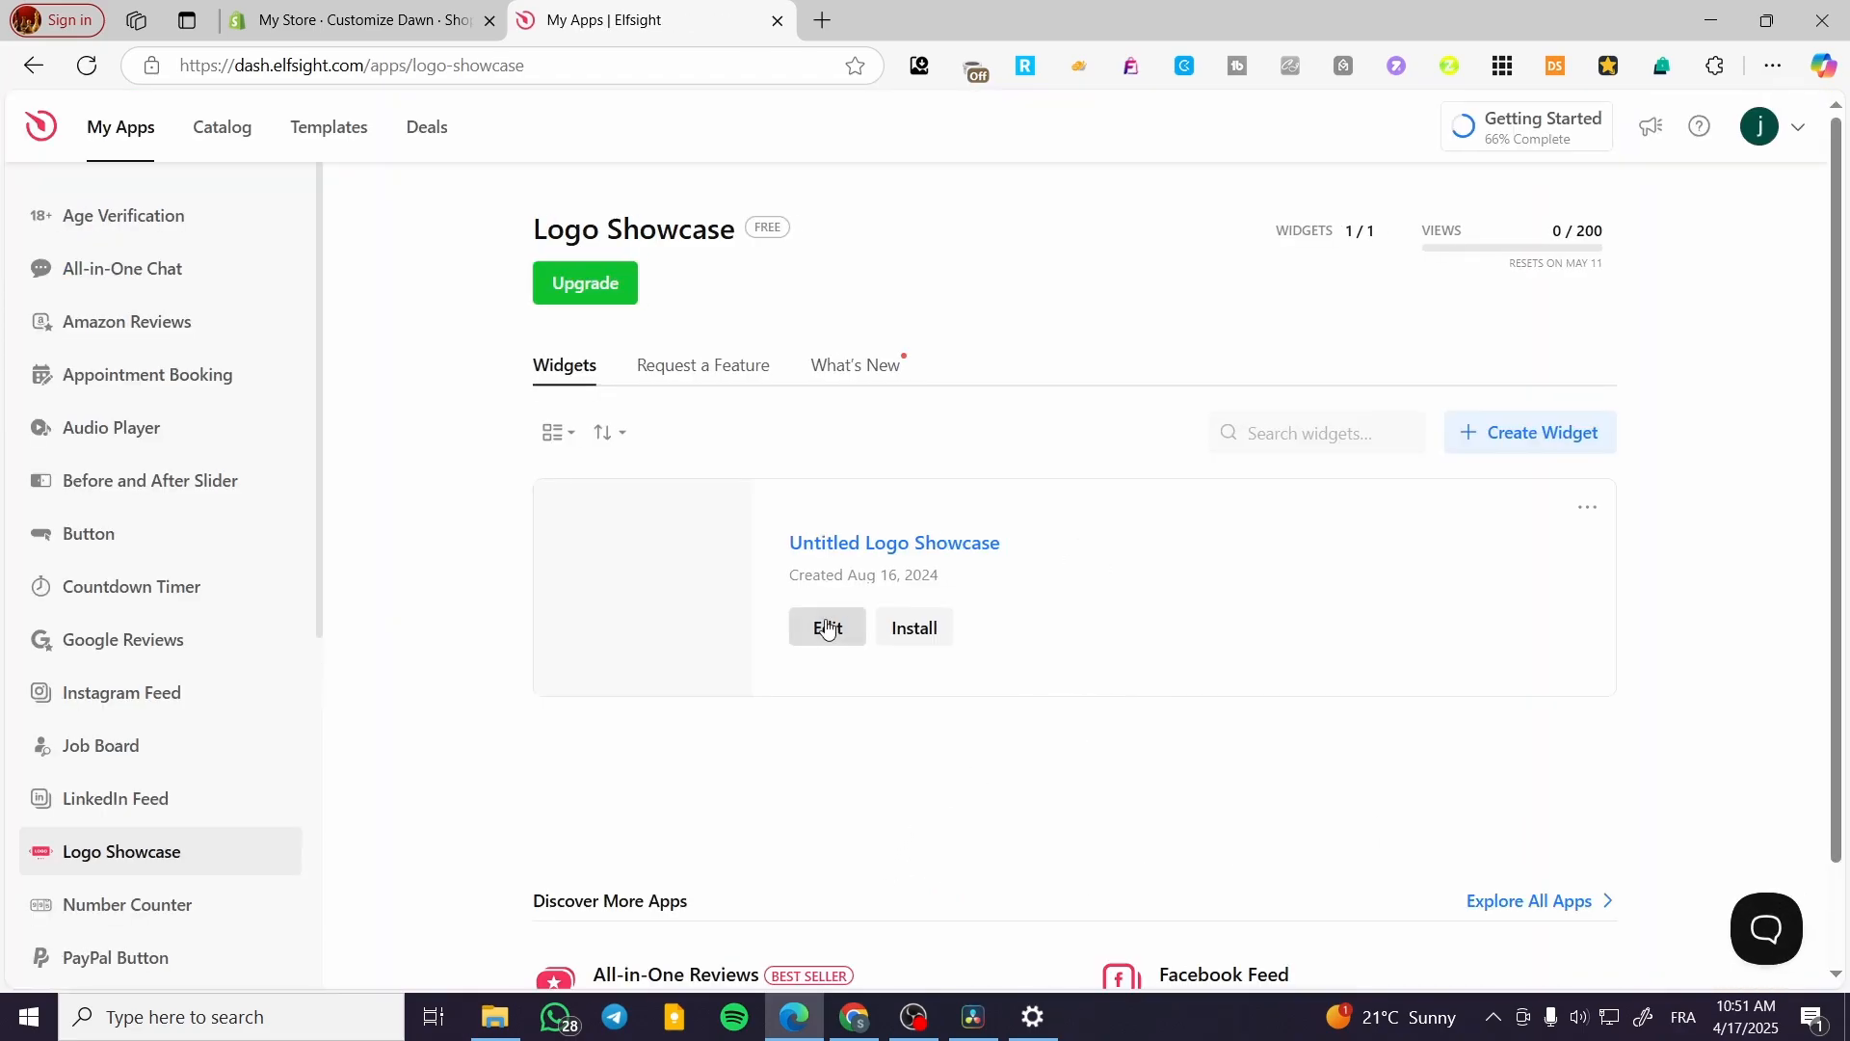
pyautogui.click(826, 627)
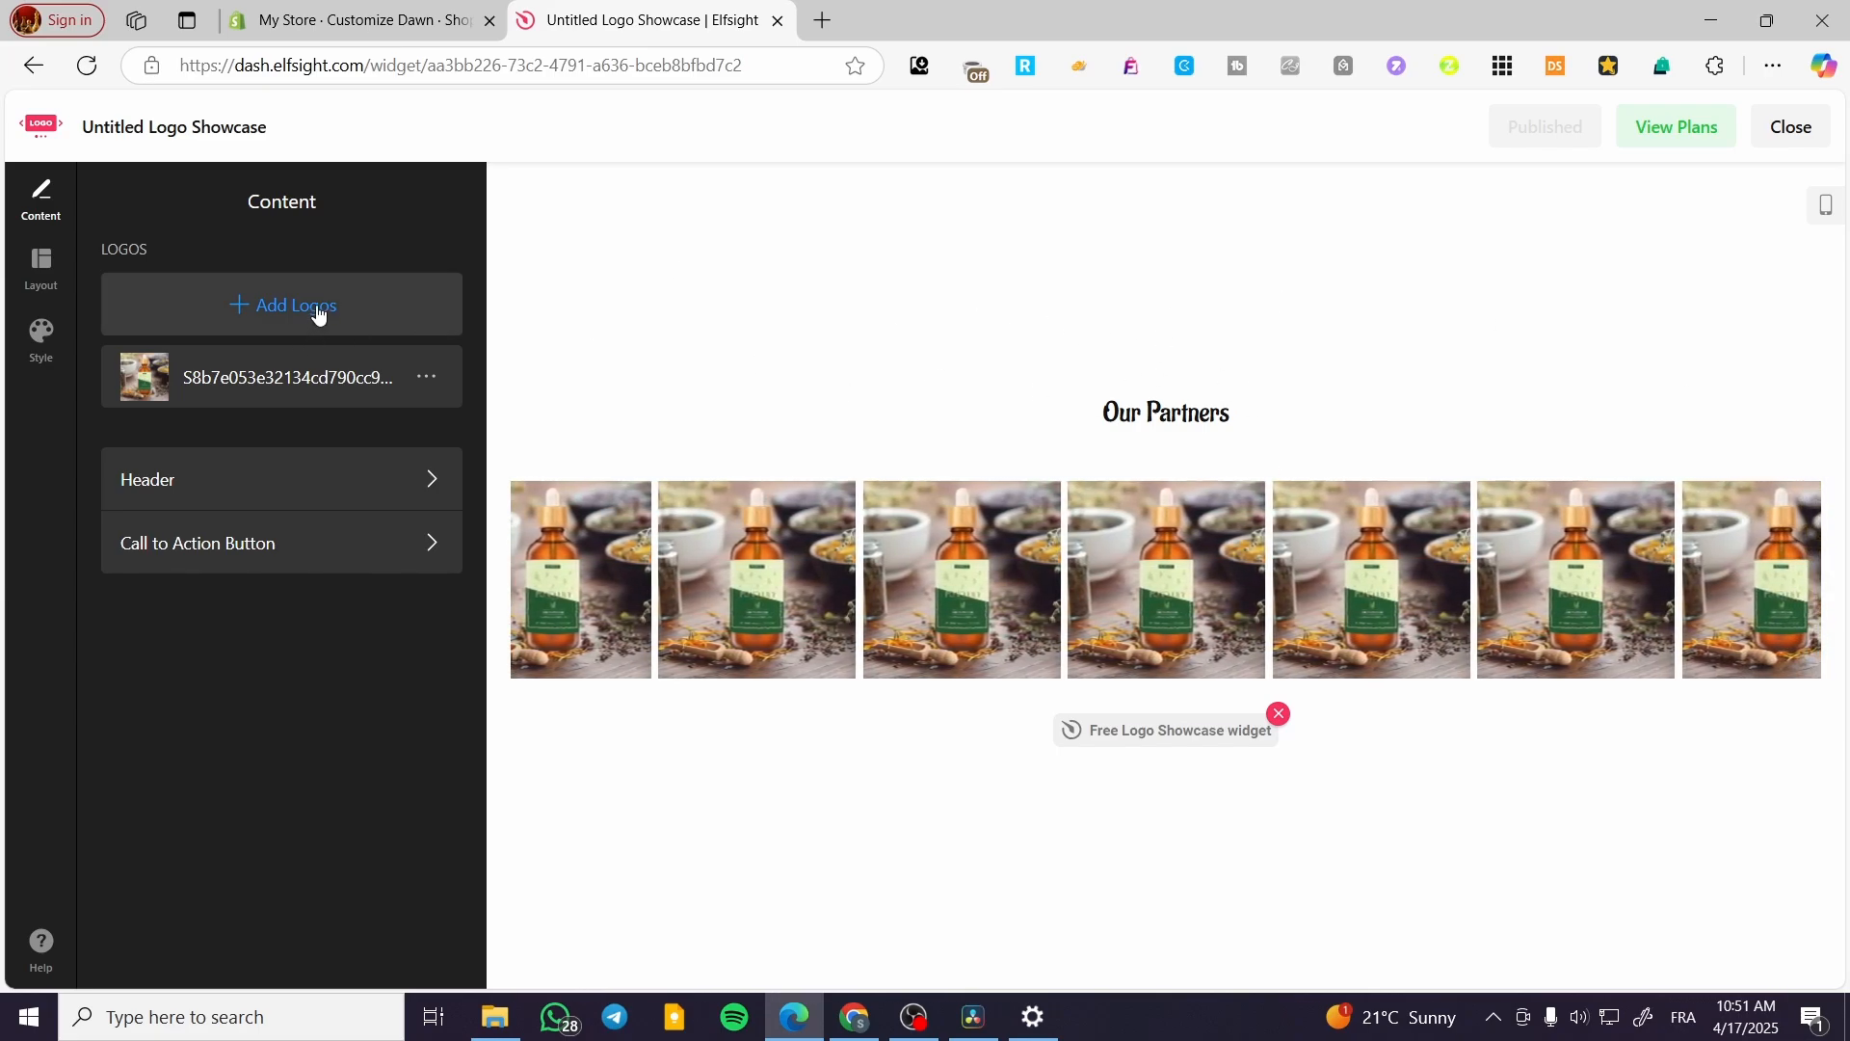
# Upload Untitled_design__7_-removebg-preview from Downloads as a logo and raise its custom logo size to Large
pyautogui.click(319, 315)
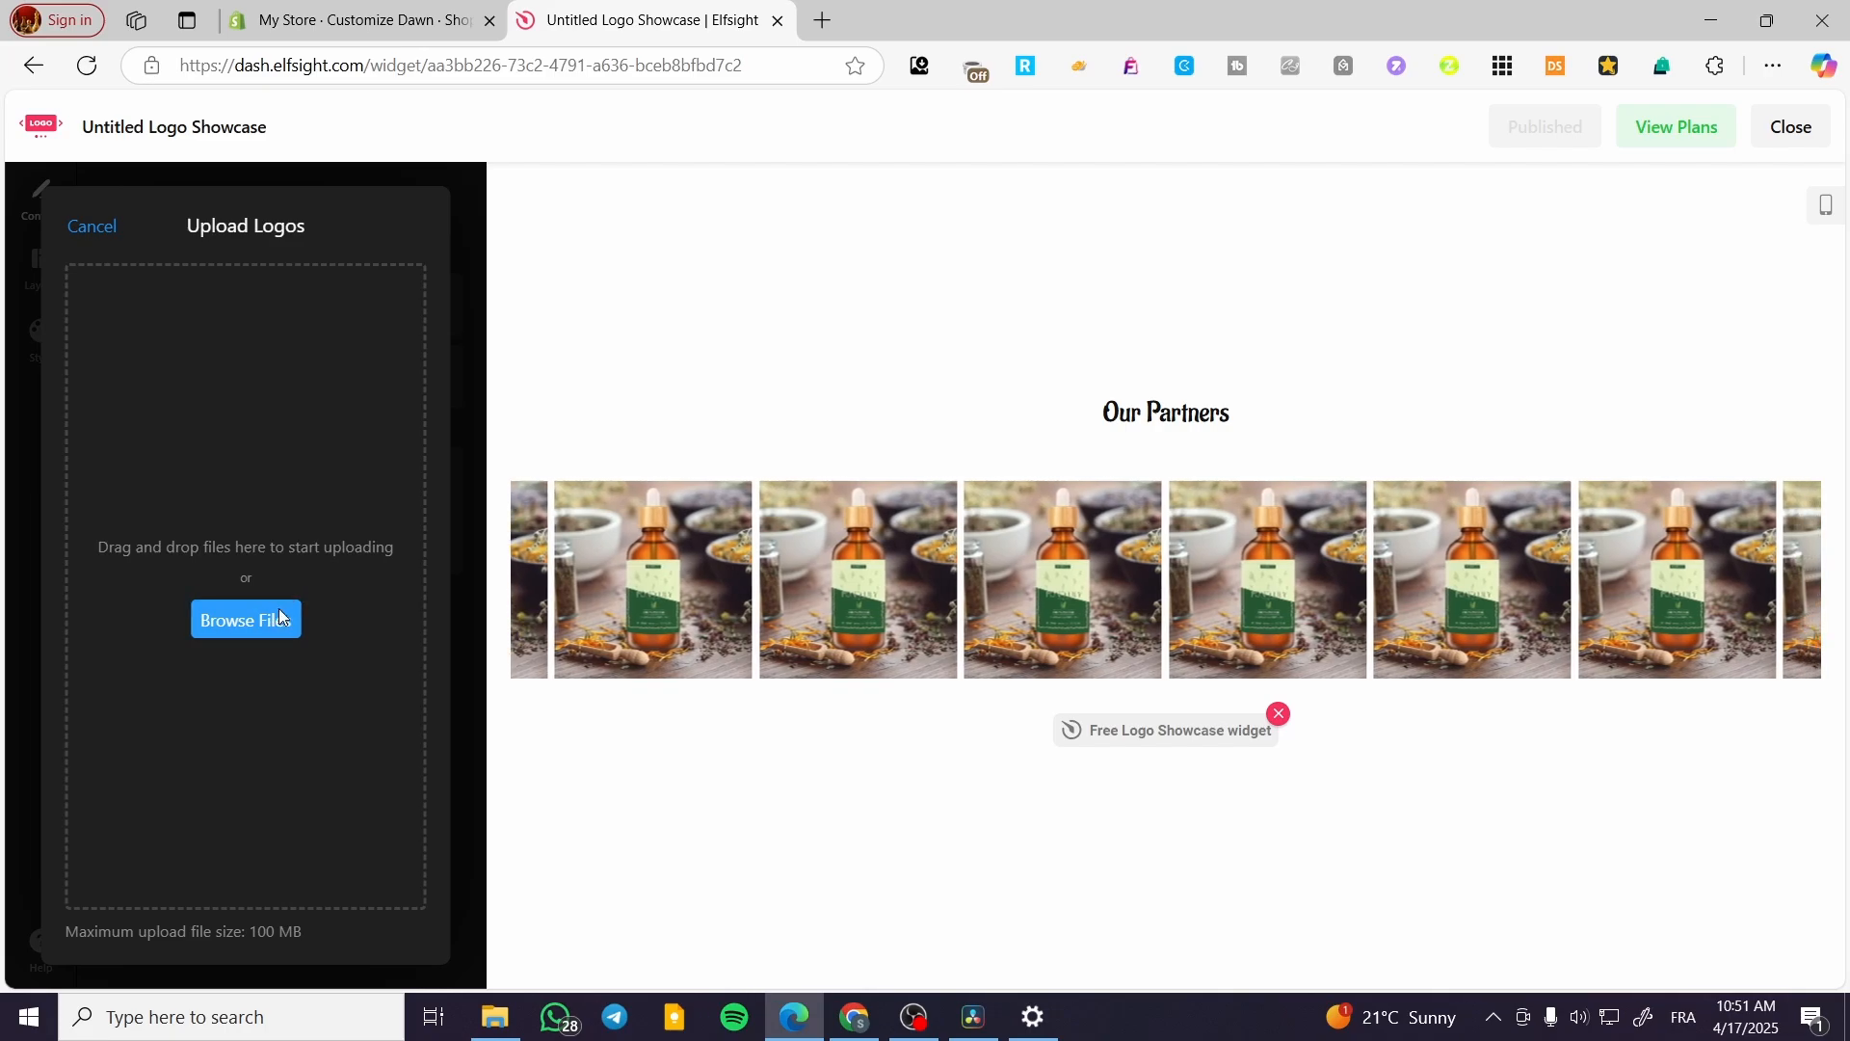
pyautogui.click(281, 617)
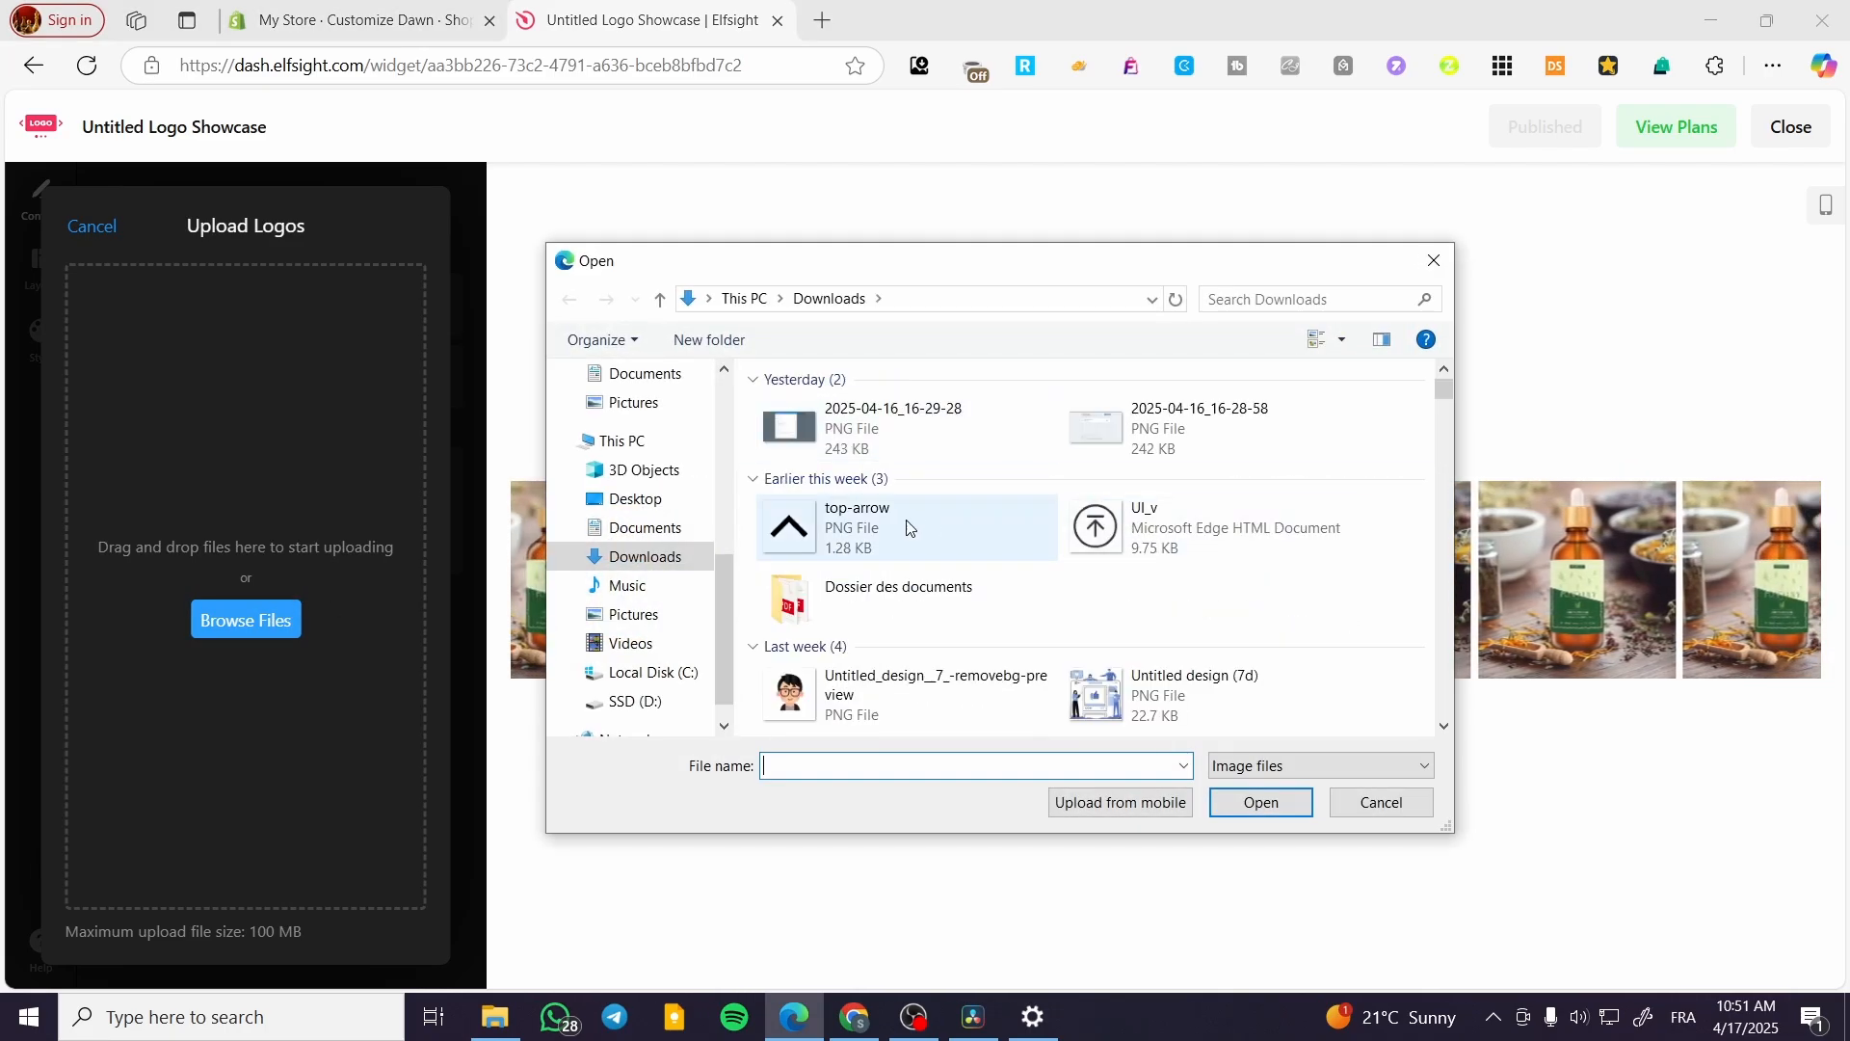
pyautogui.doubleClick(899, 673)
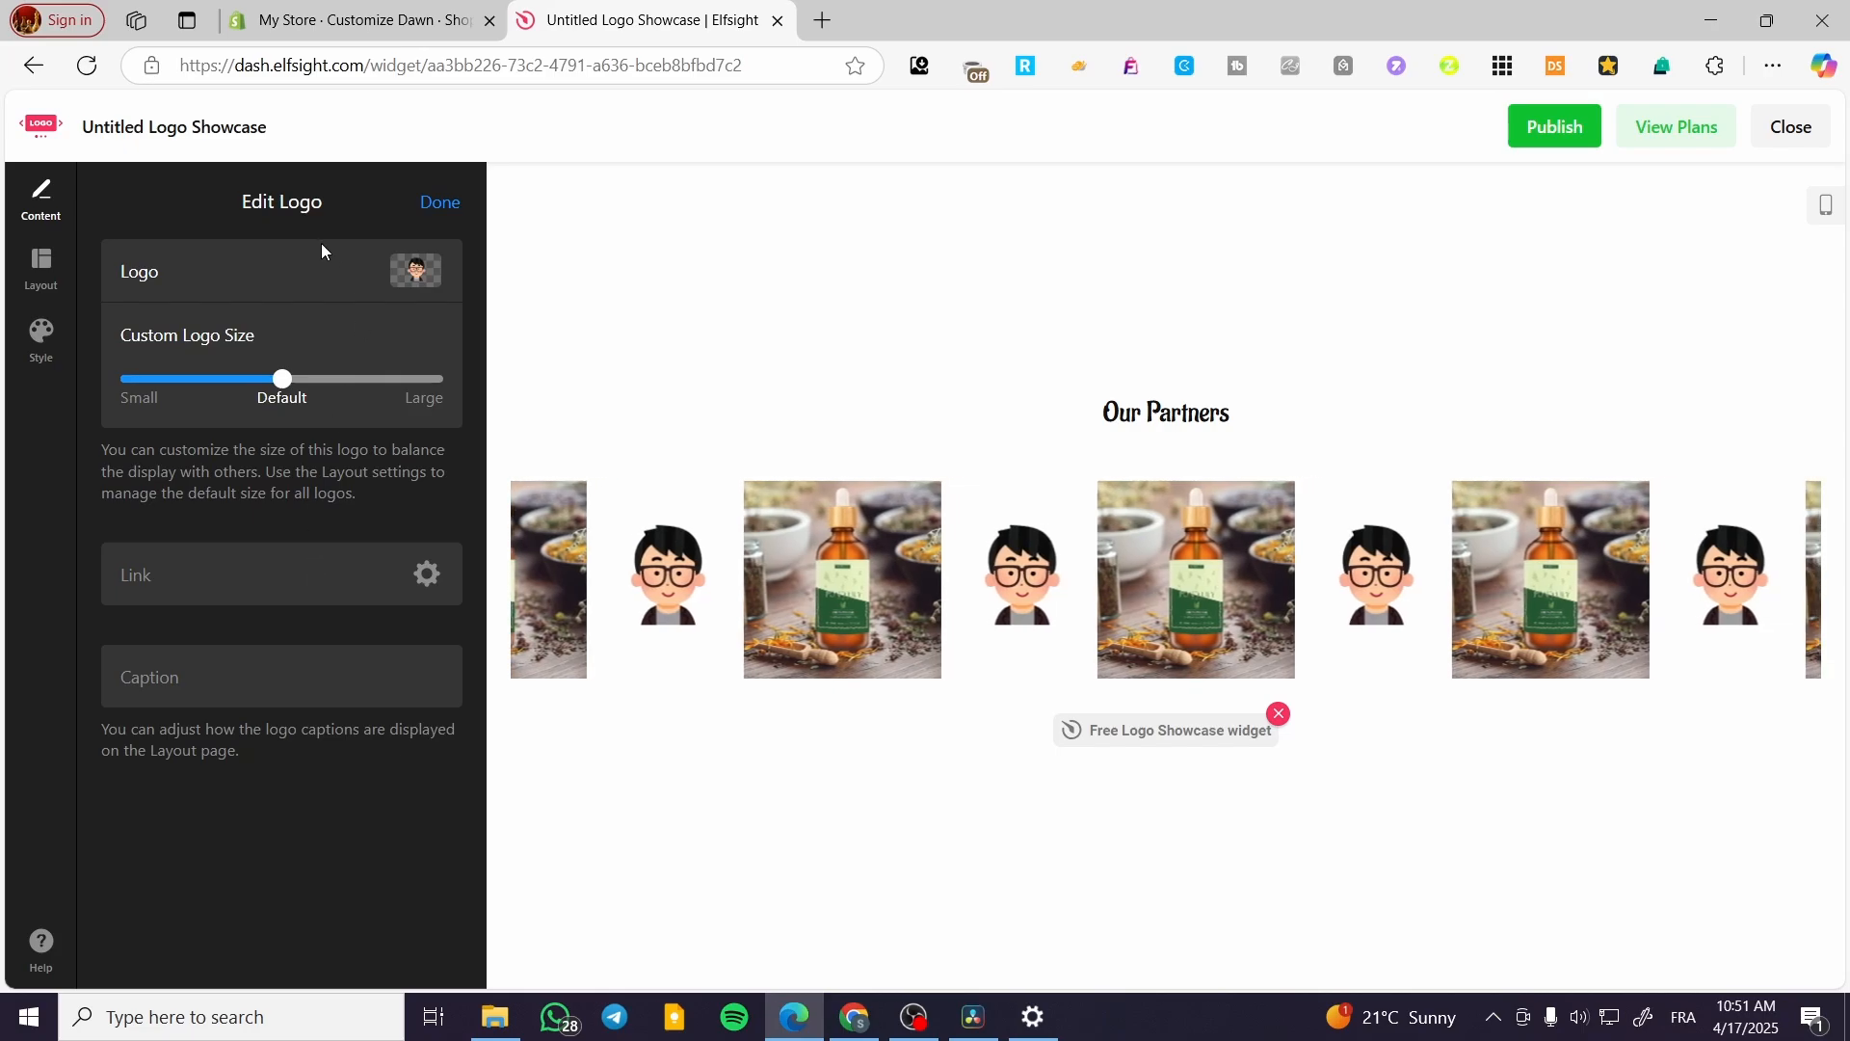
pyautogui.moveTo(339, 383); pyautogui.dragTo(470, 360)
pyautogui.click(438, 202)
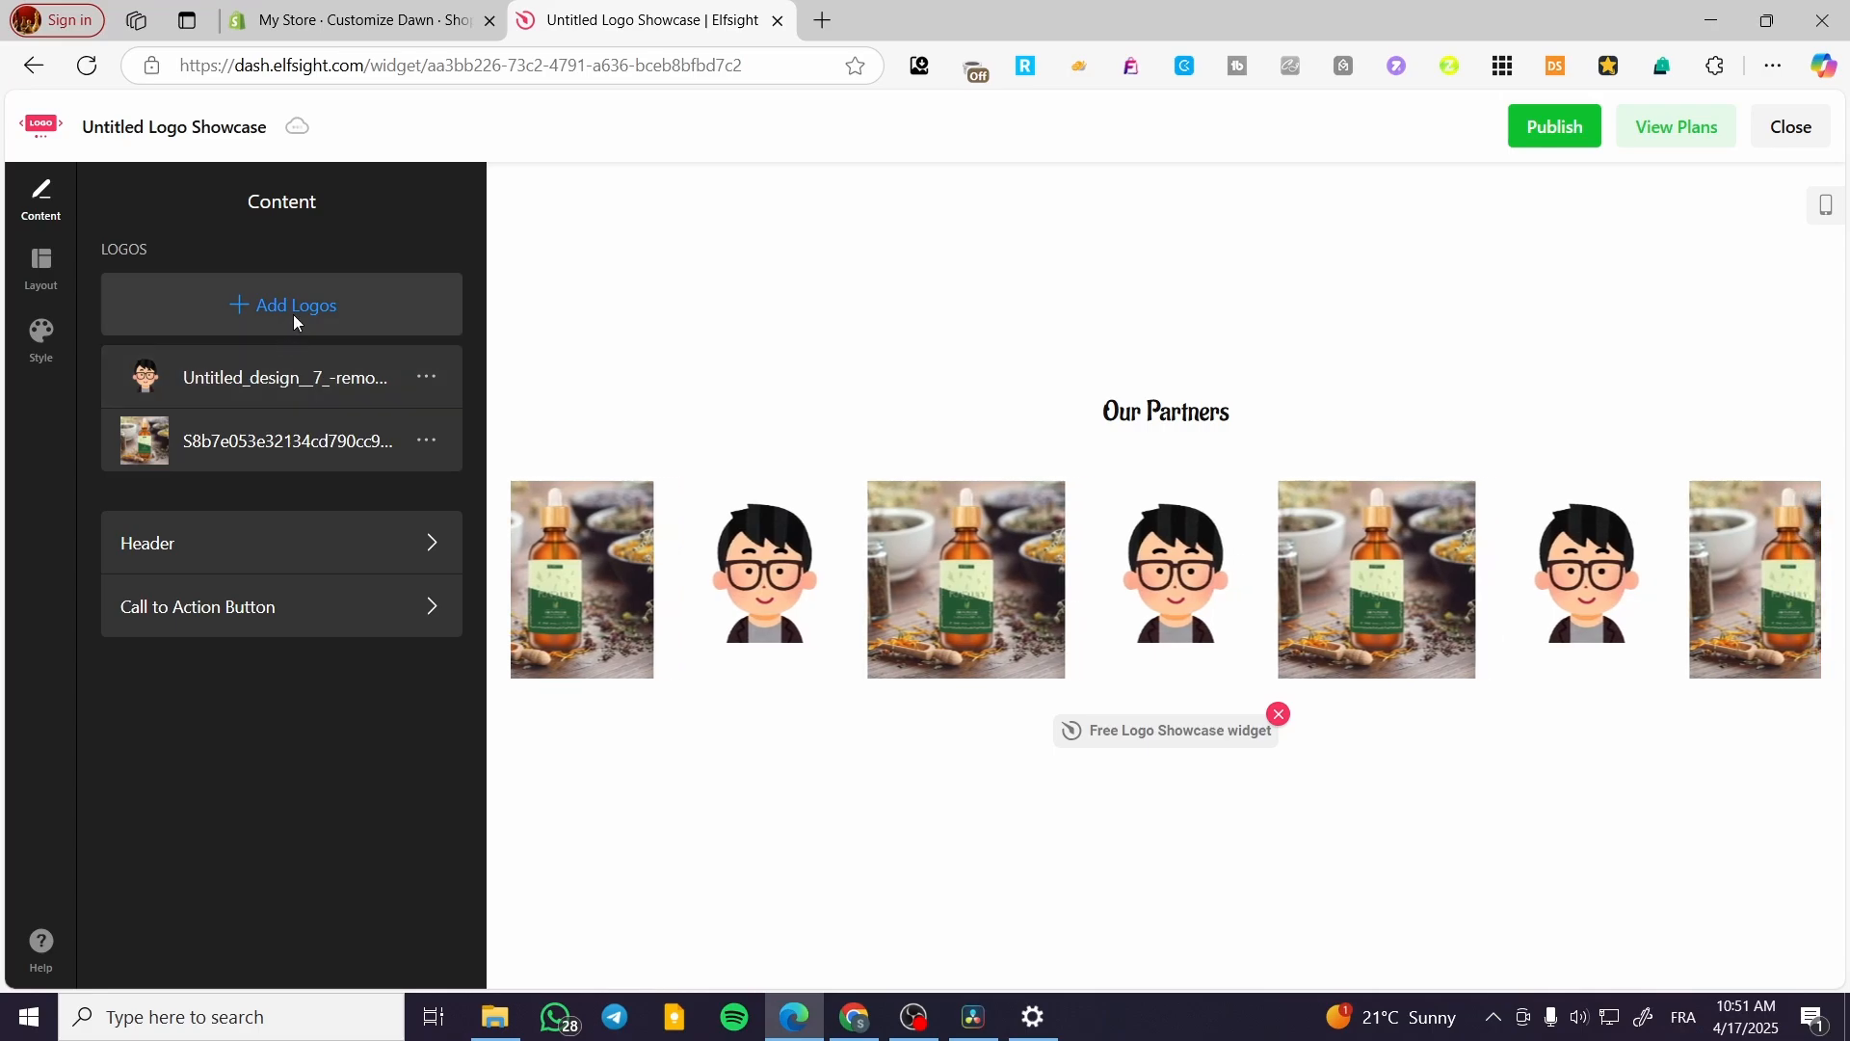
# Upload Untitled design (7d) from Downloads as another logo and set its custom logo size to Large
pyautogui.click(298, 307)
pyautogui.click(382, 623)
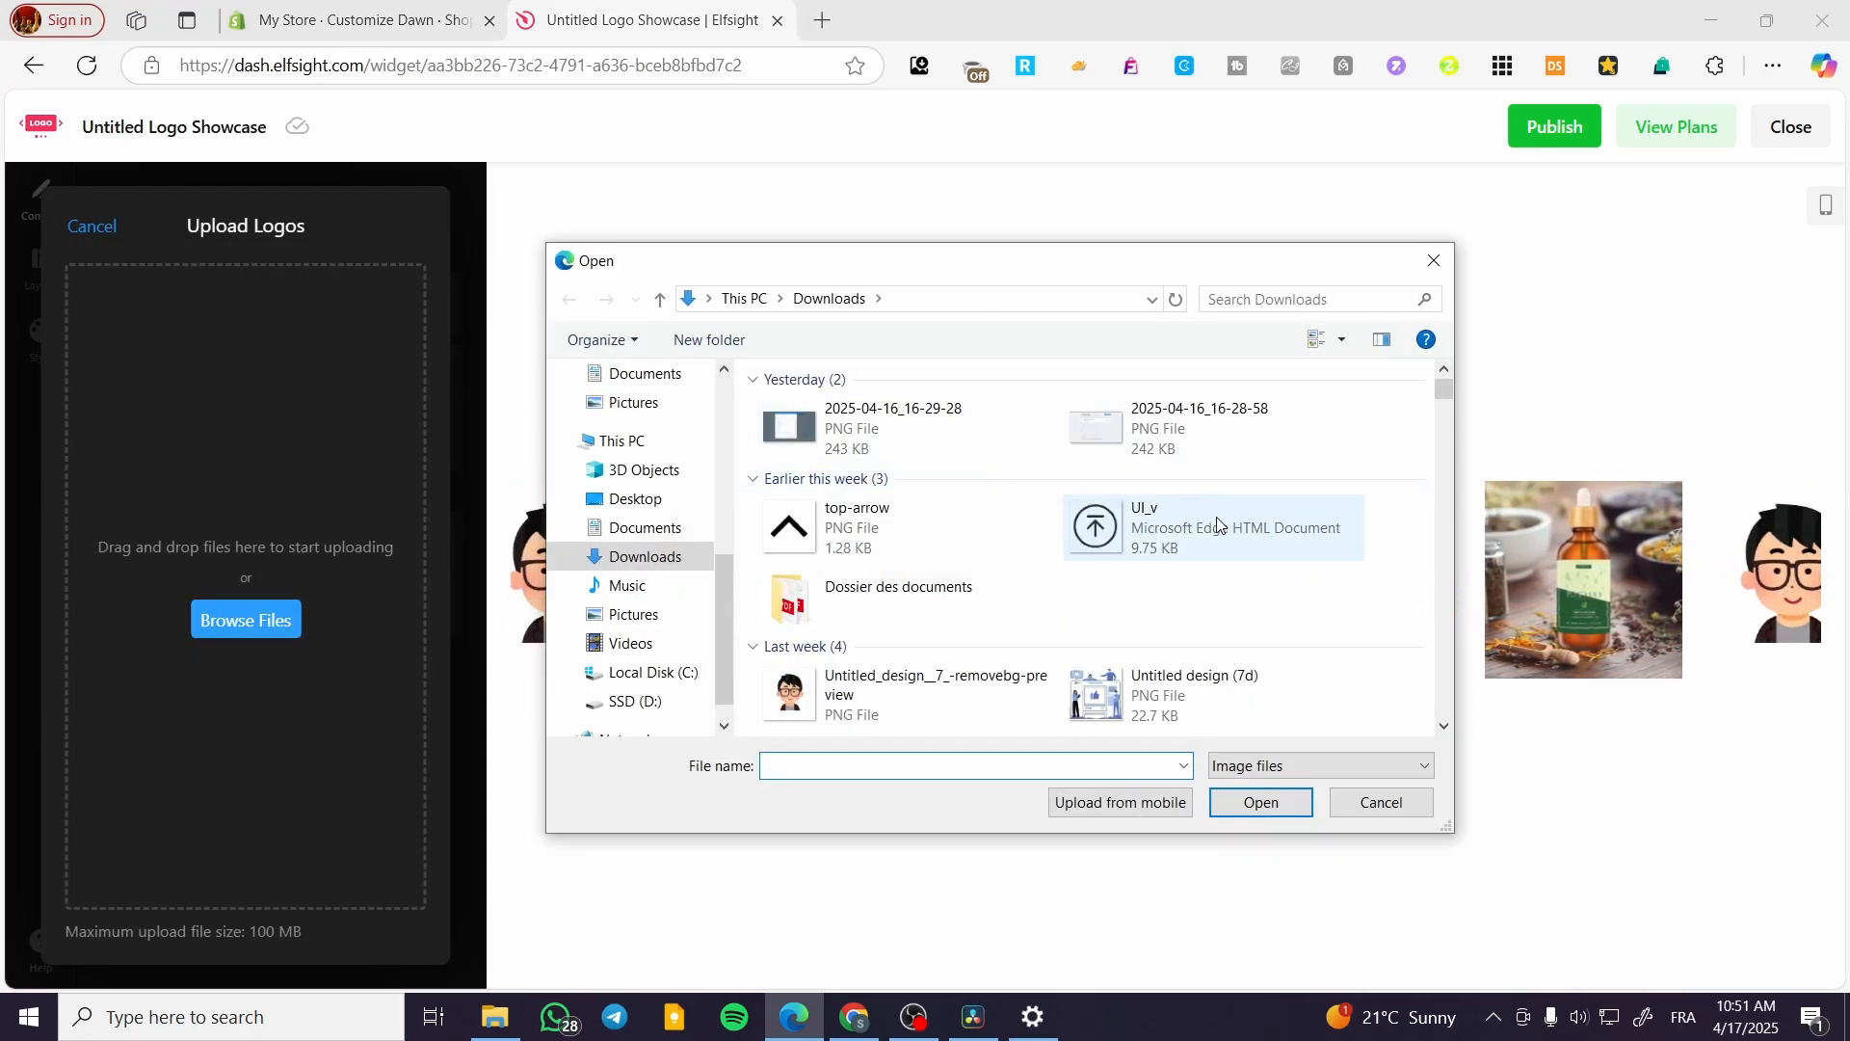
pyautogui.scroll(-2, 1161, 701)
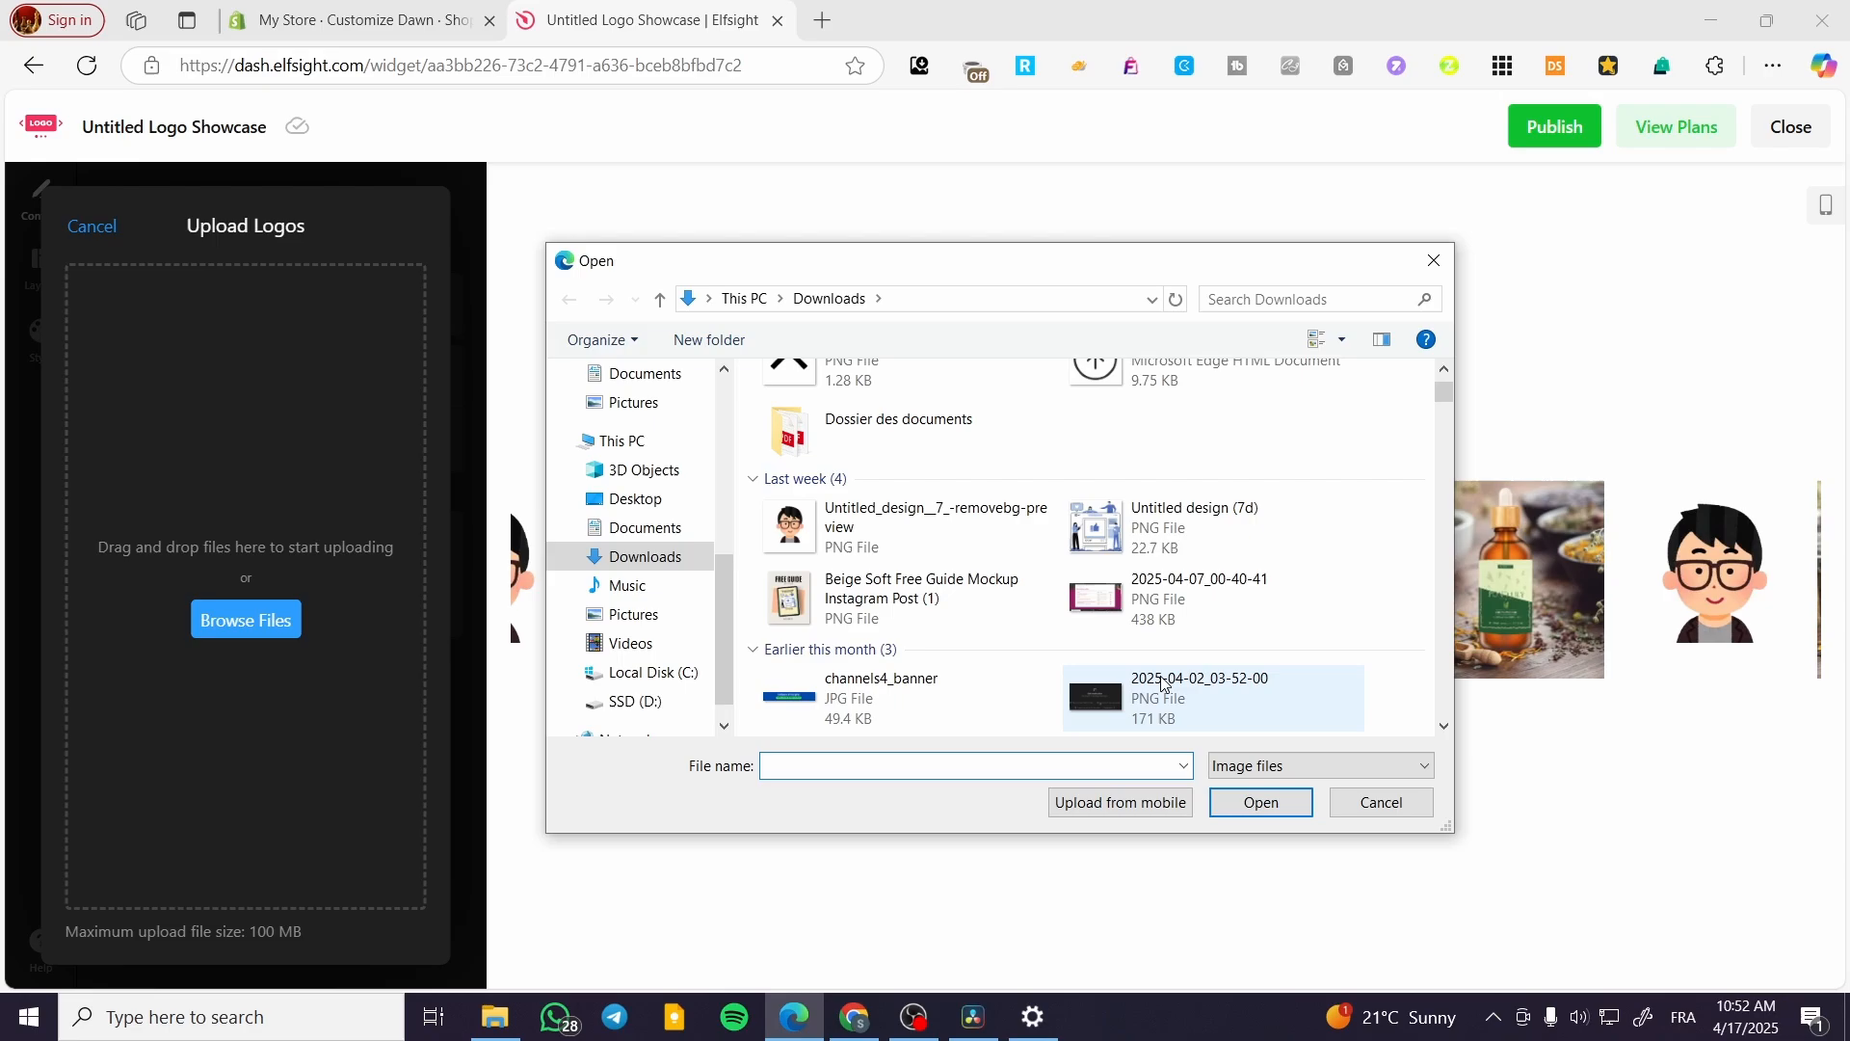
pyautogui.doubleClick(1186, 523)
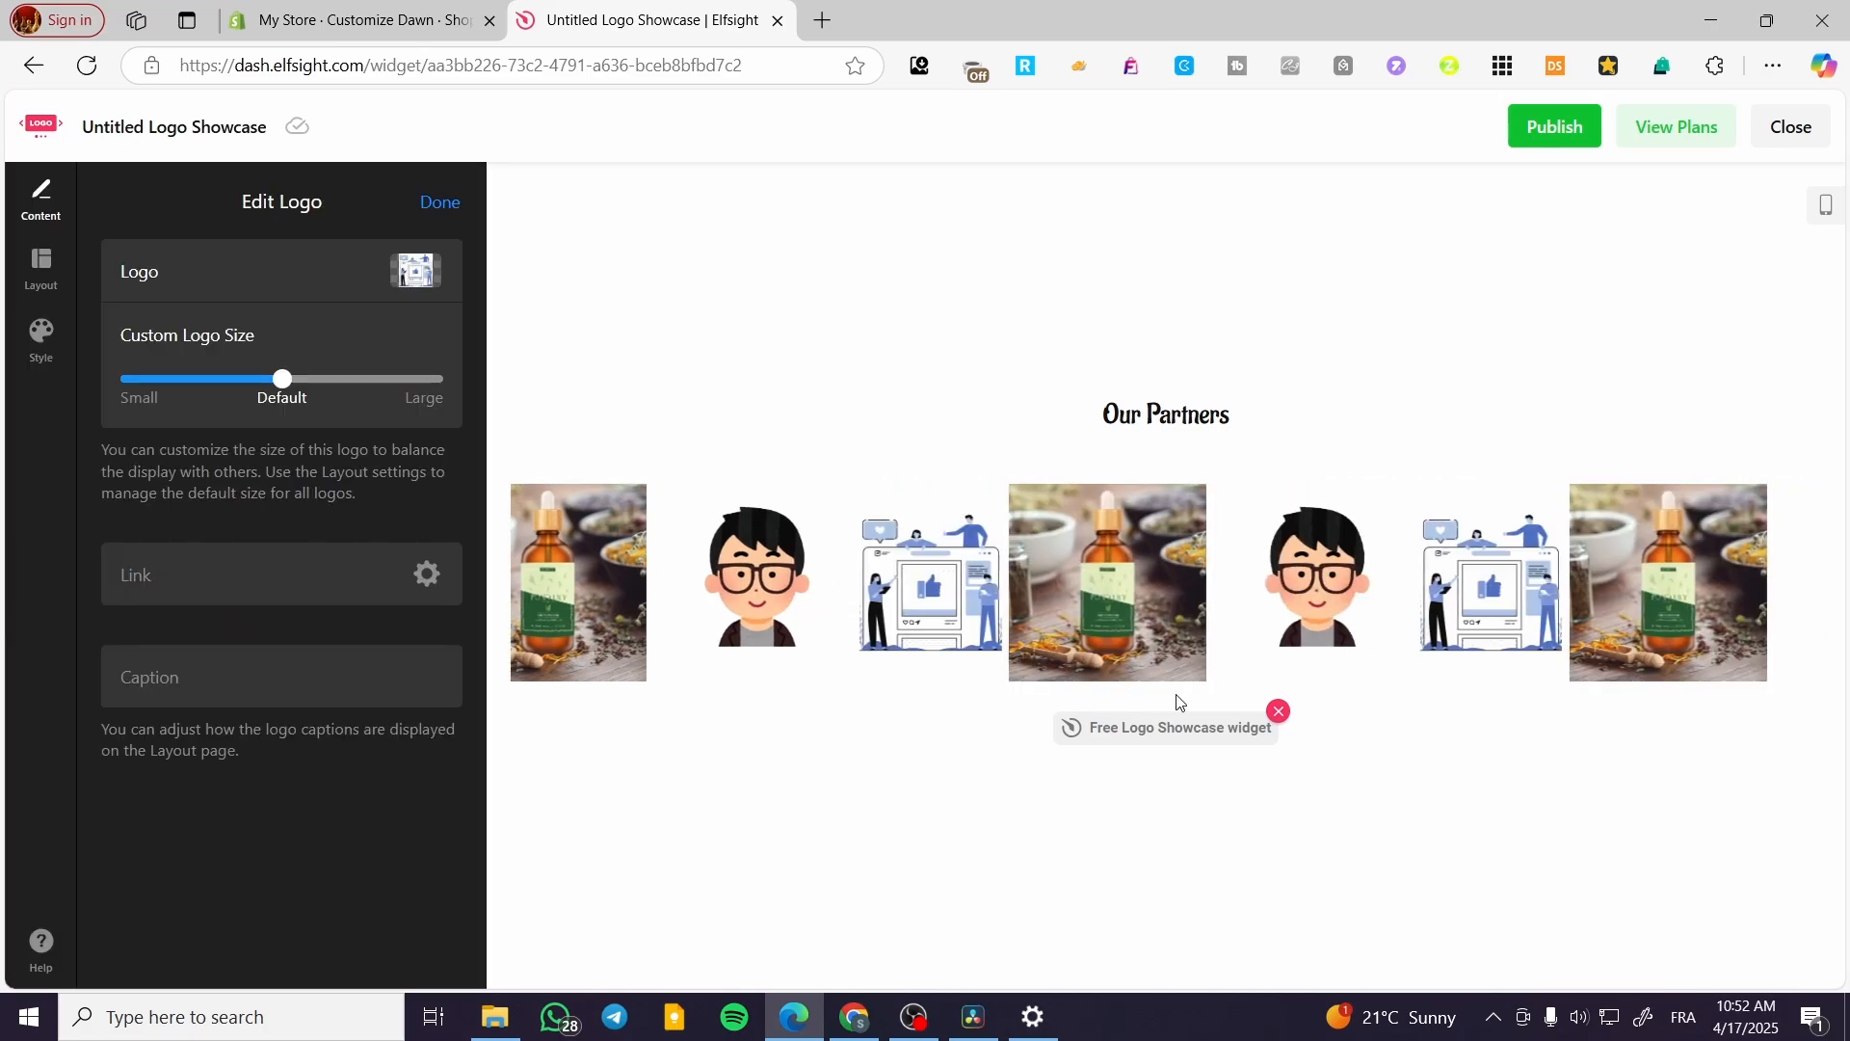
pyautogui.moveTo(283, 379); pyautogui.dragTo(436, 378)
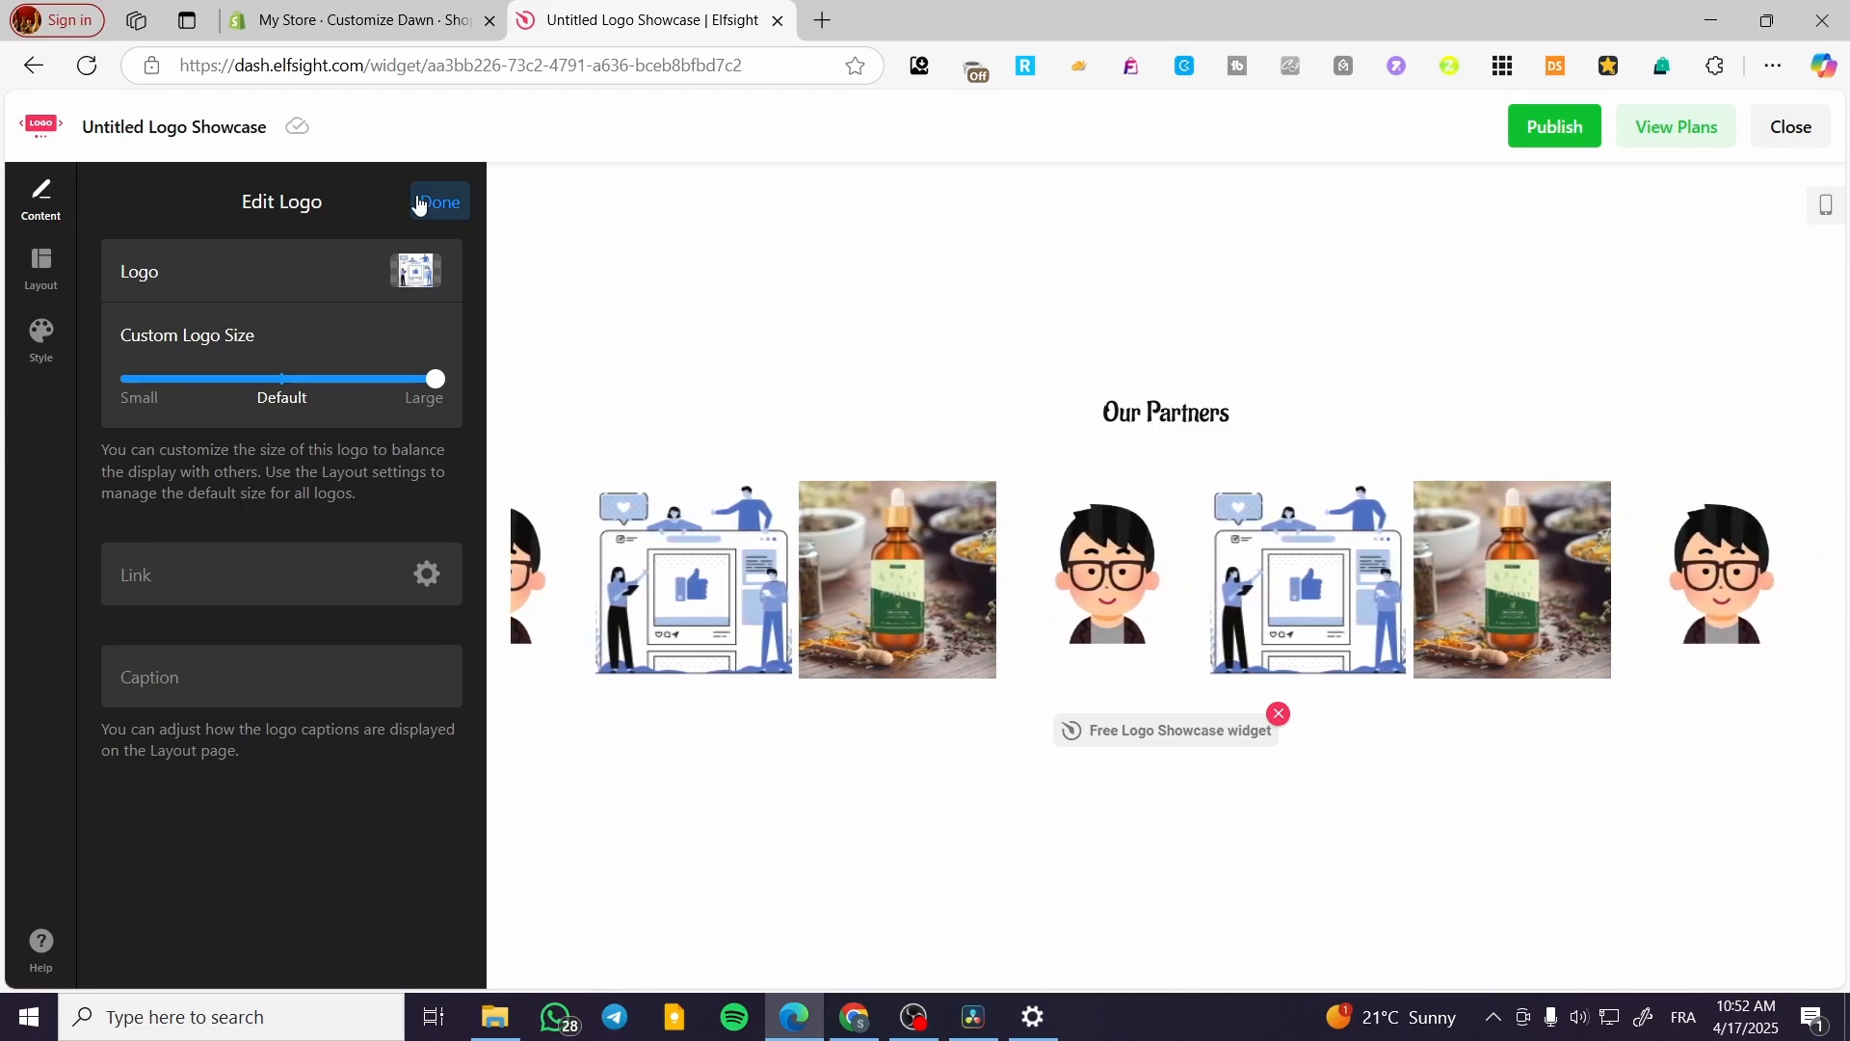
pyautogui.click(436, 202)
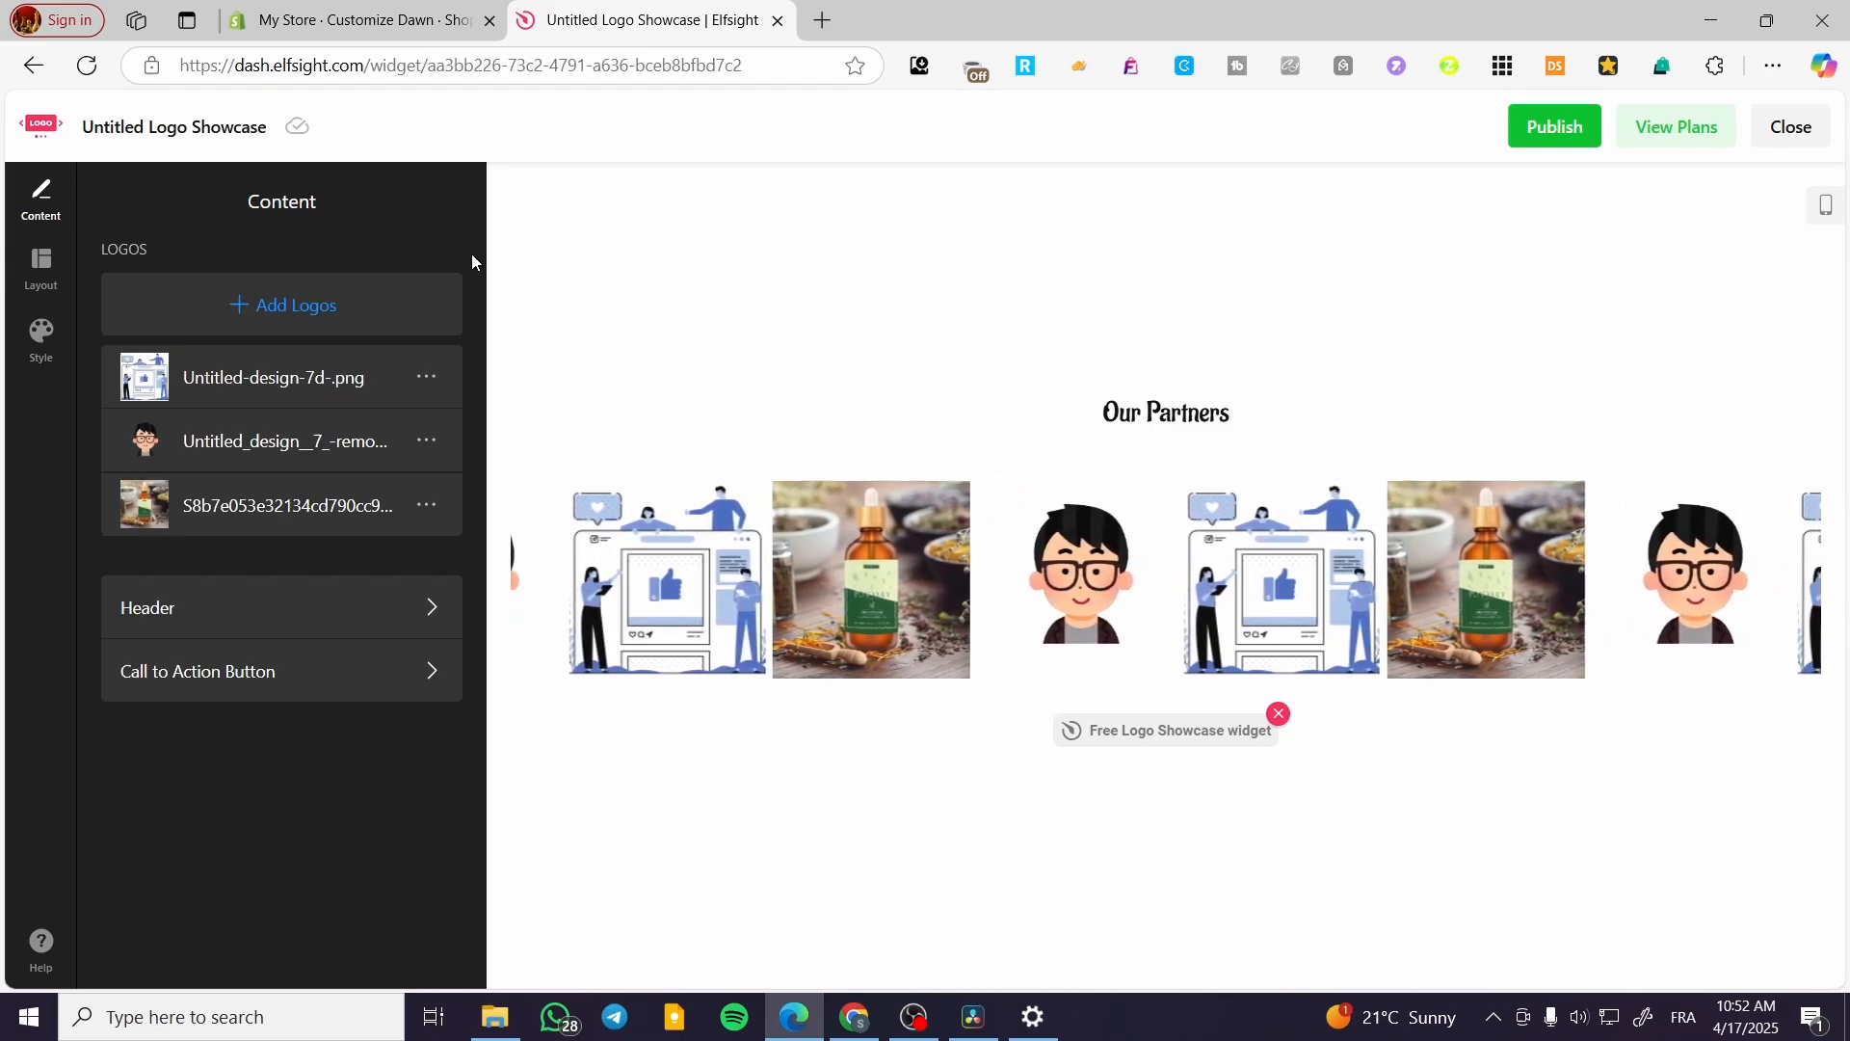
# Check the Untitled_design__7_ logo's settings and give the Untitled-design-7d-.png logo the caption ds
pyautogui.click(274, 443)
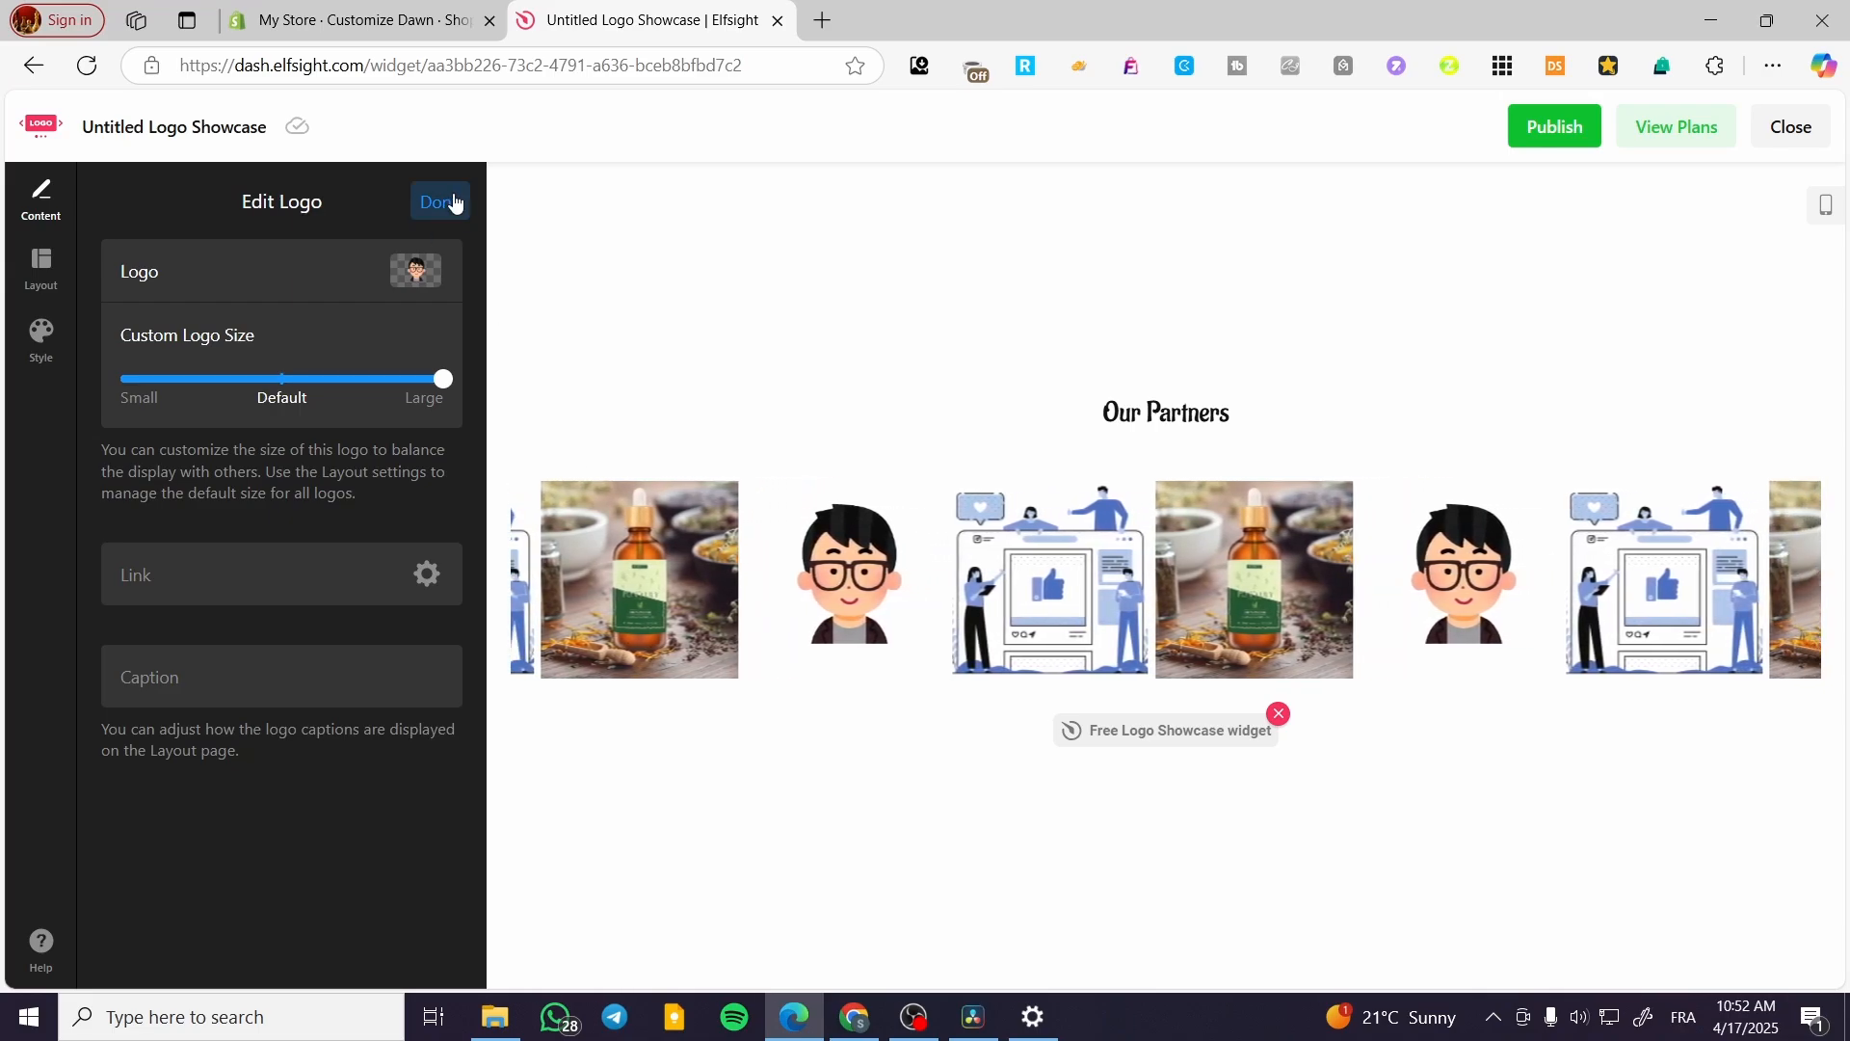
pyautogui.click(445, 204)
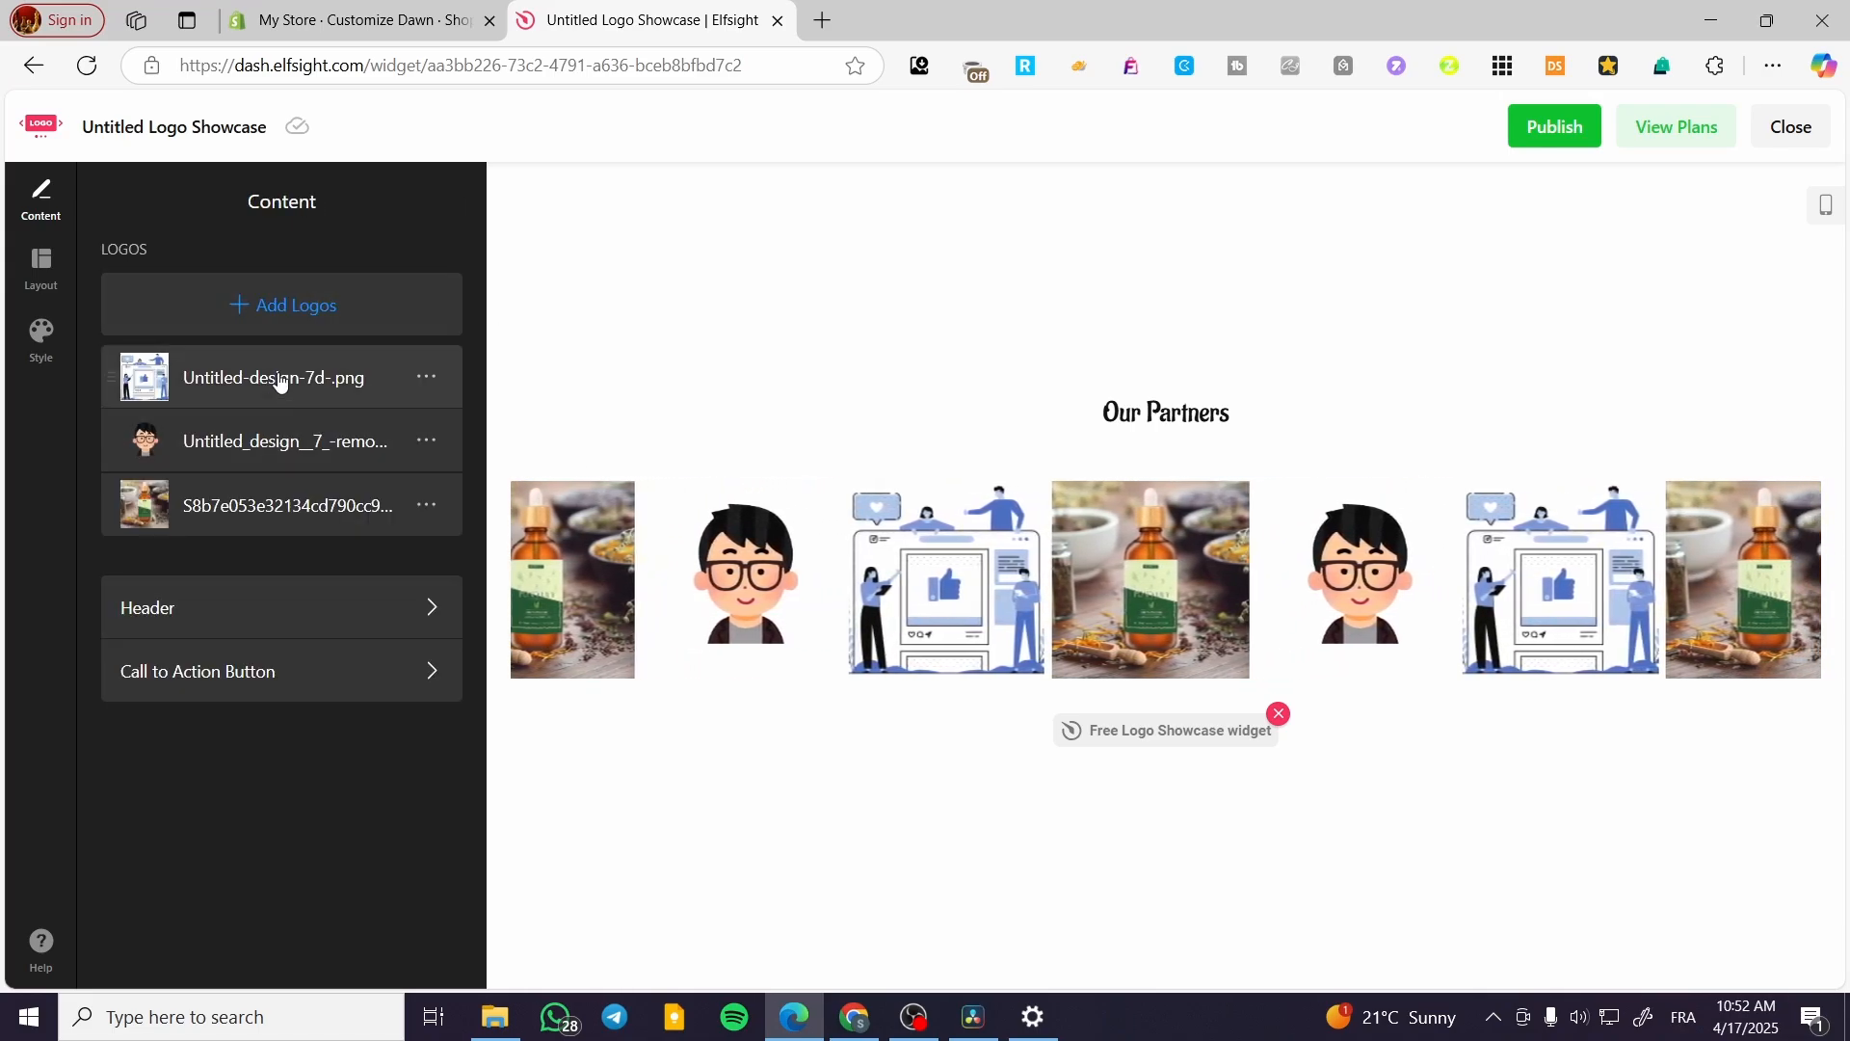
pyautogui.click(168, 378)
pyautogui.click(281, 669)
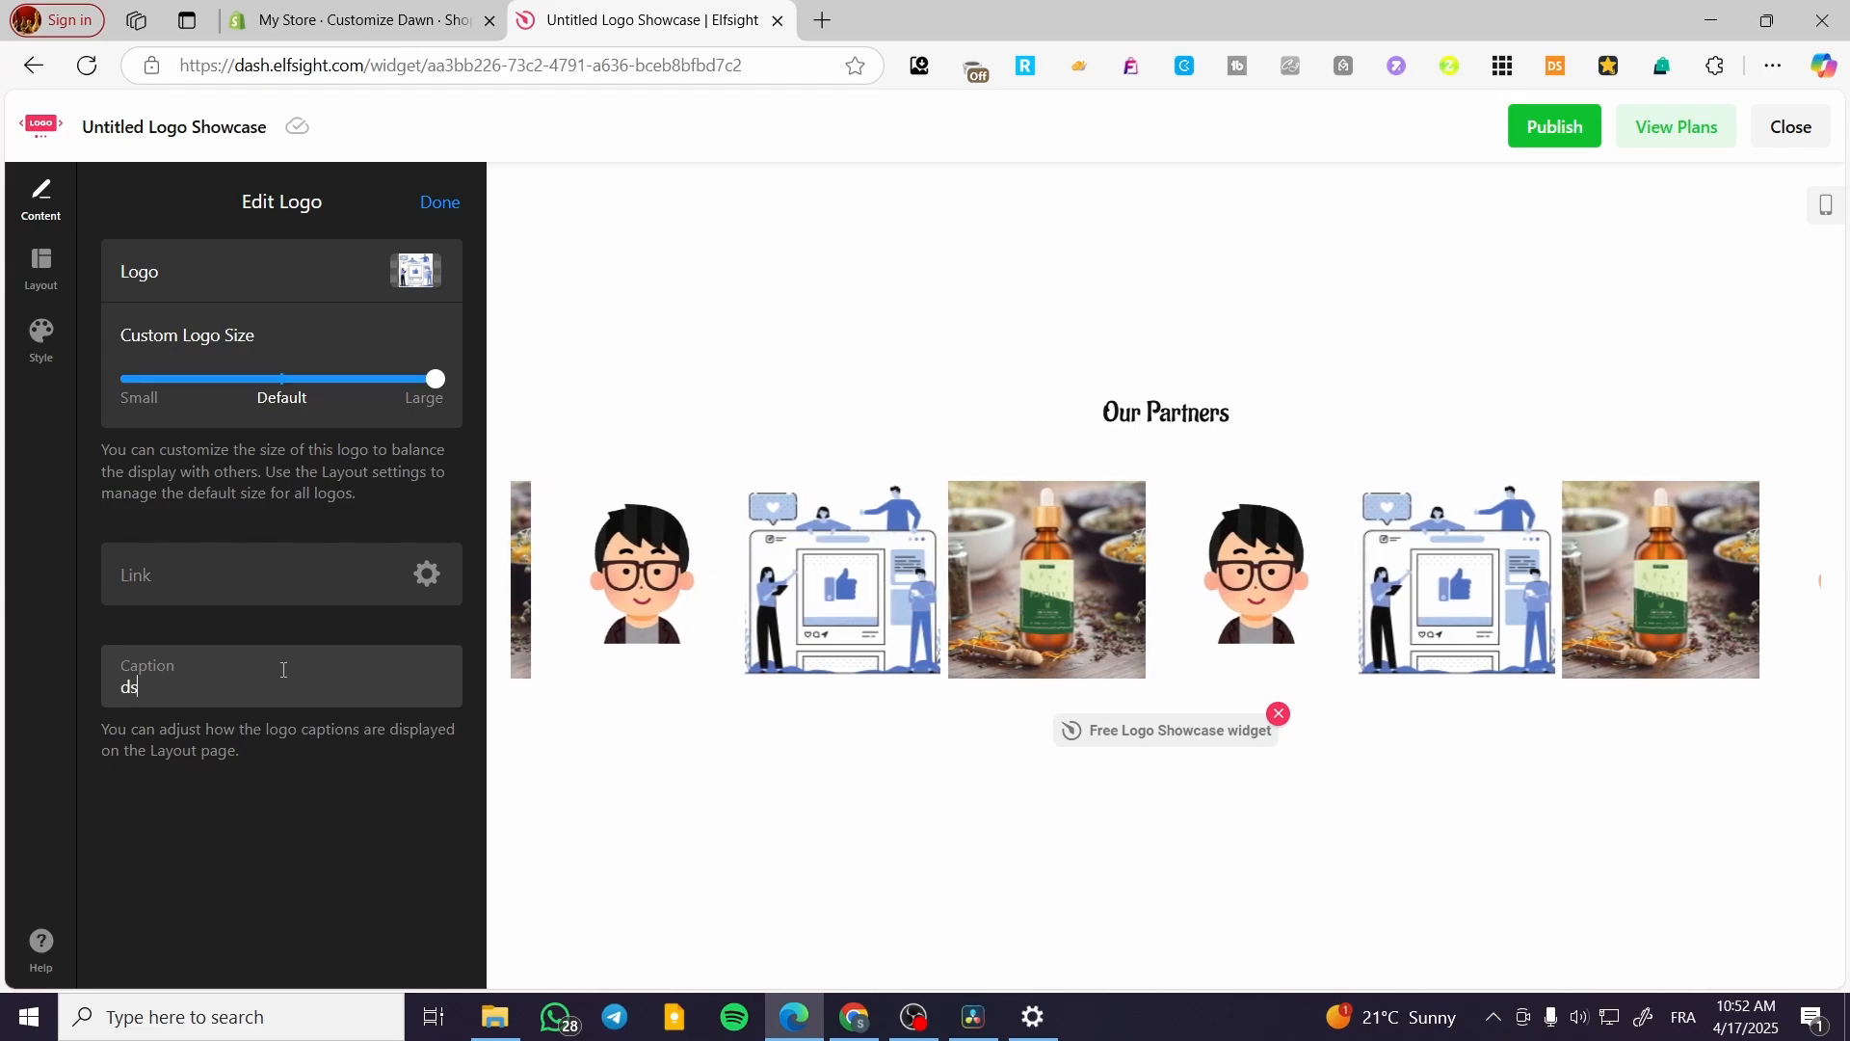
pyautogui.write('ds')
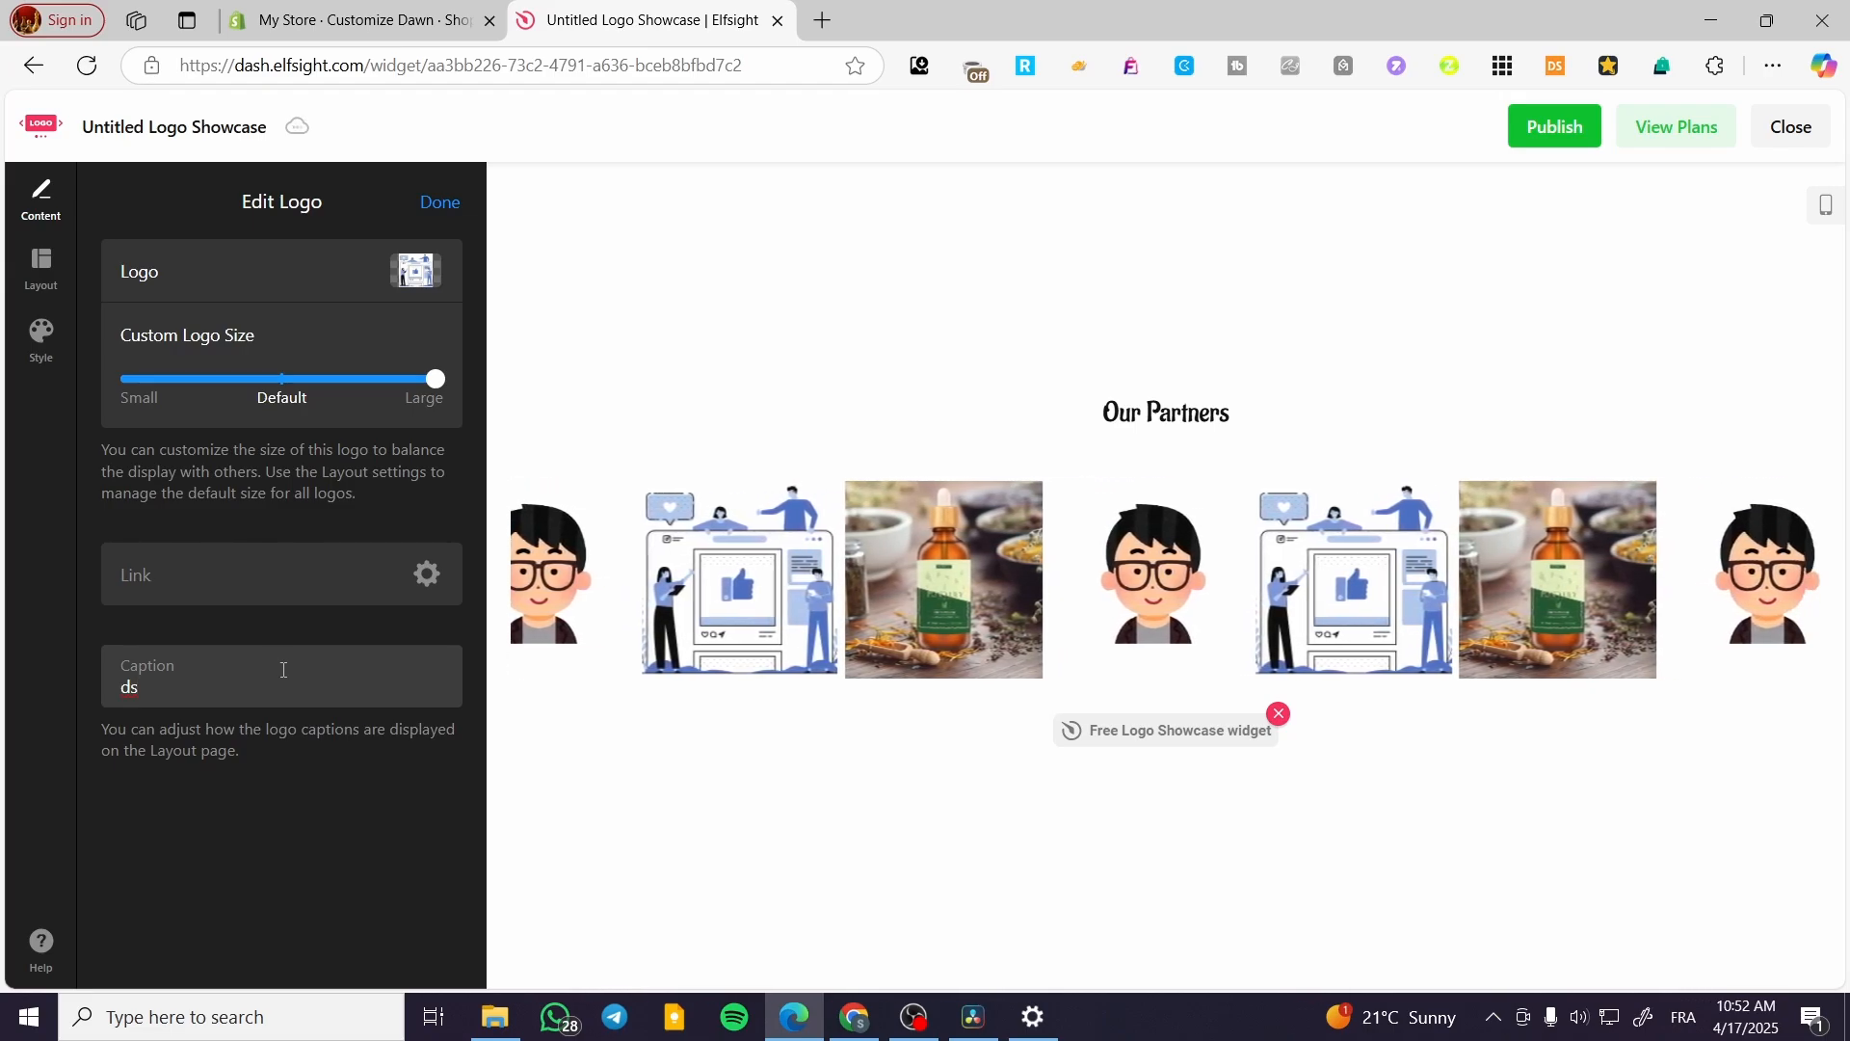
pyautogui.click(441, 201)
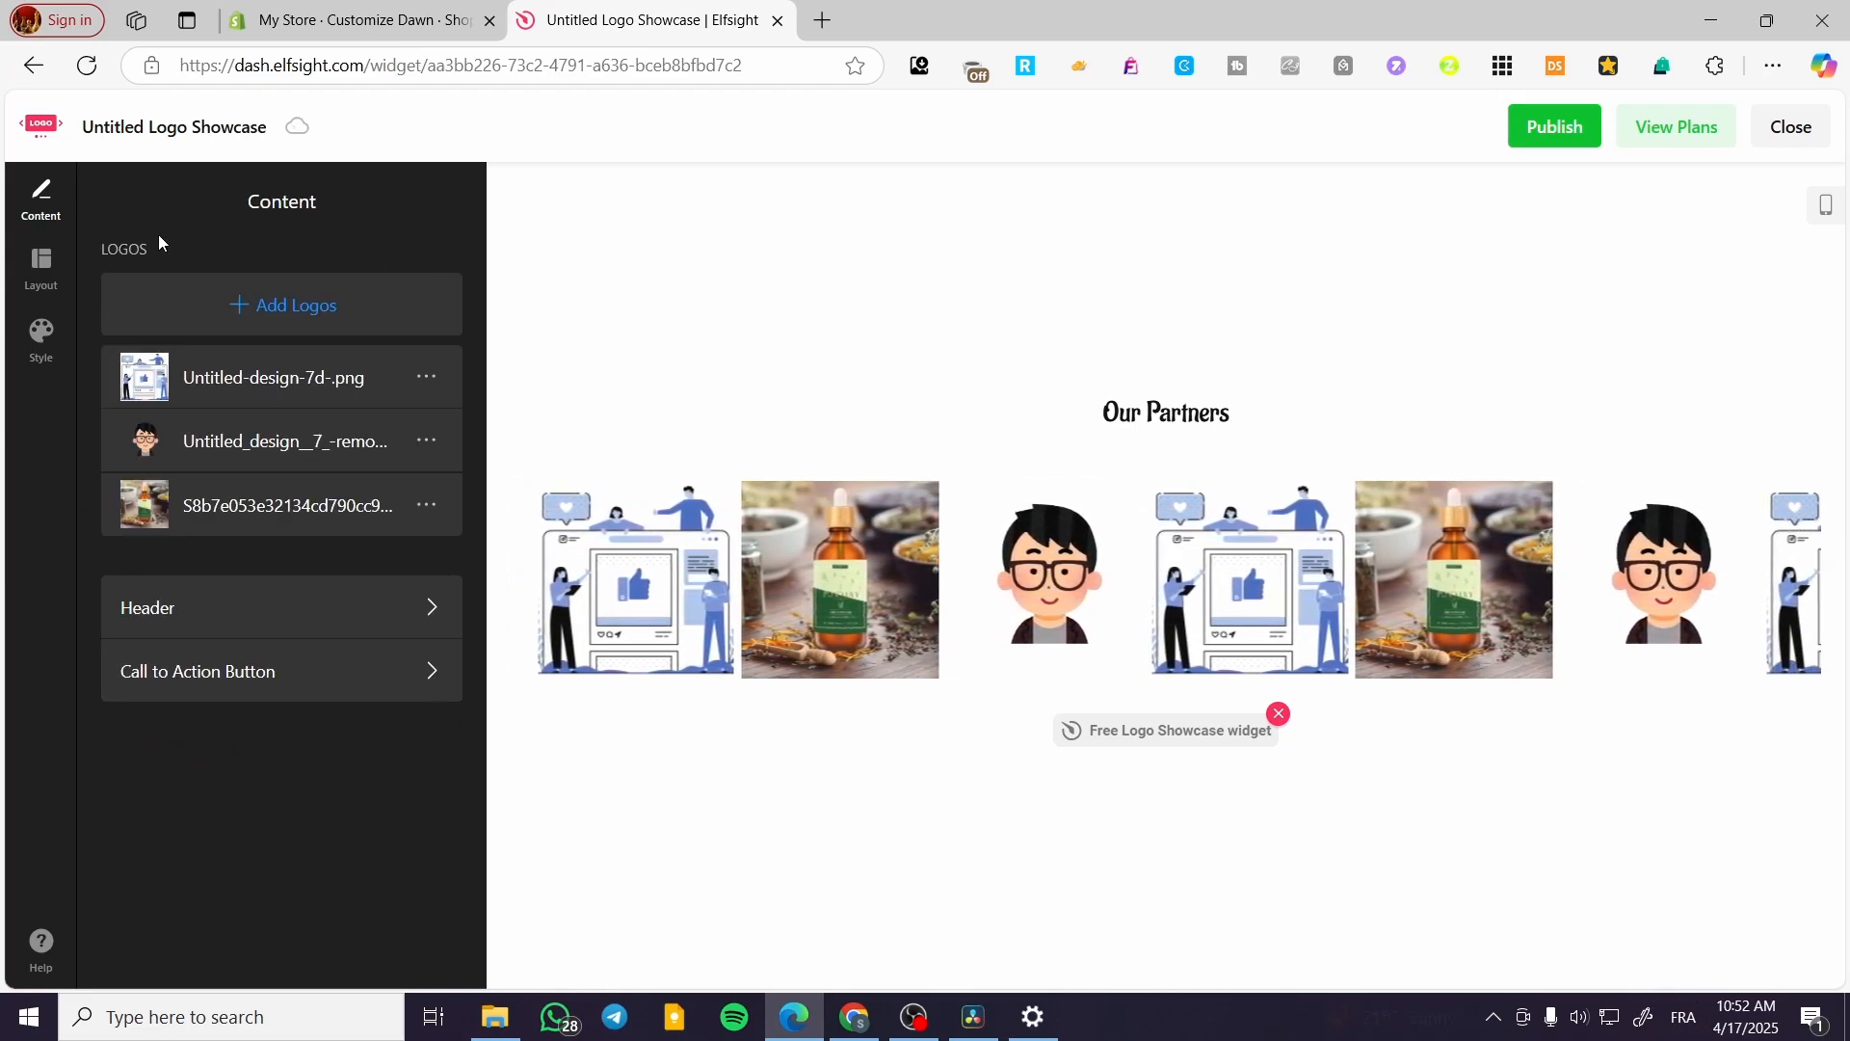
# Switch the widget's header off and back on in the Header settings
pyautogui.click(240, 615)
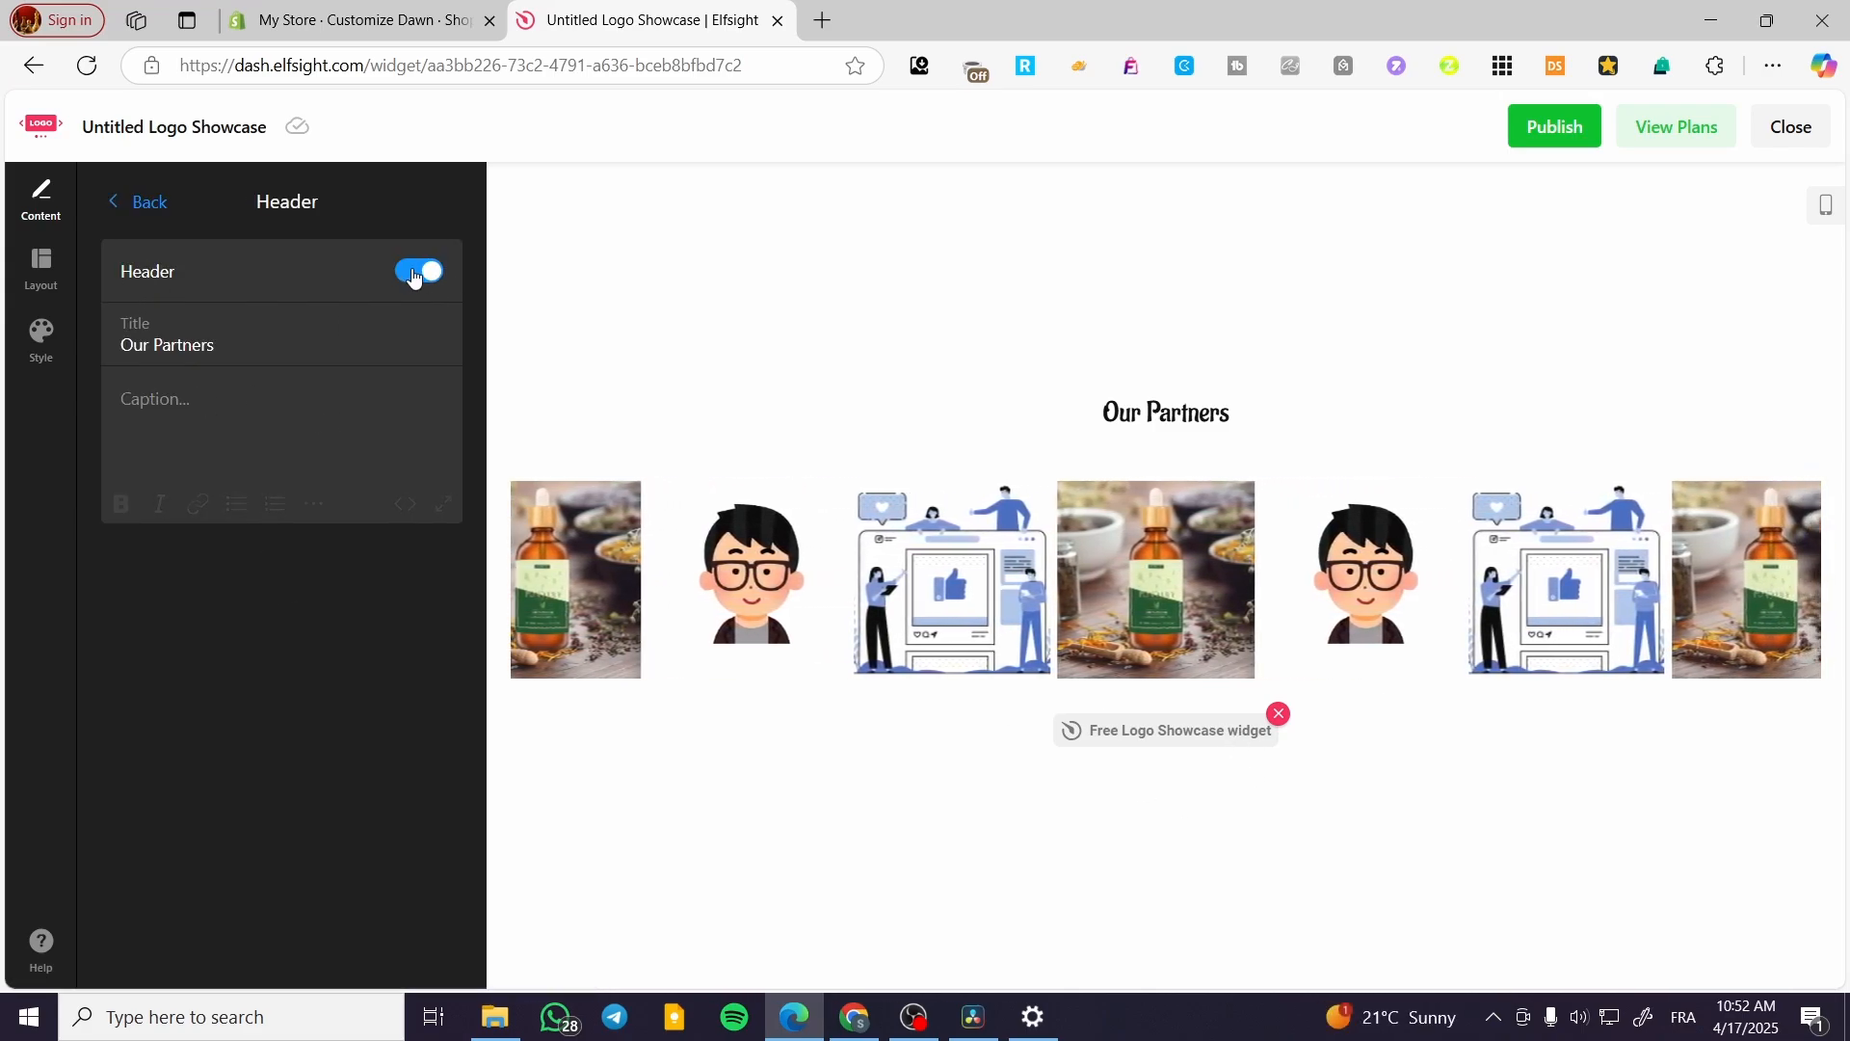
pyautogui.click(434, 274)
pyautogui.click(390, 277)
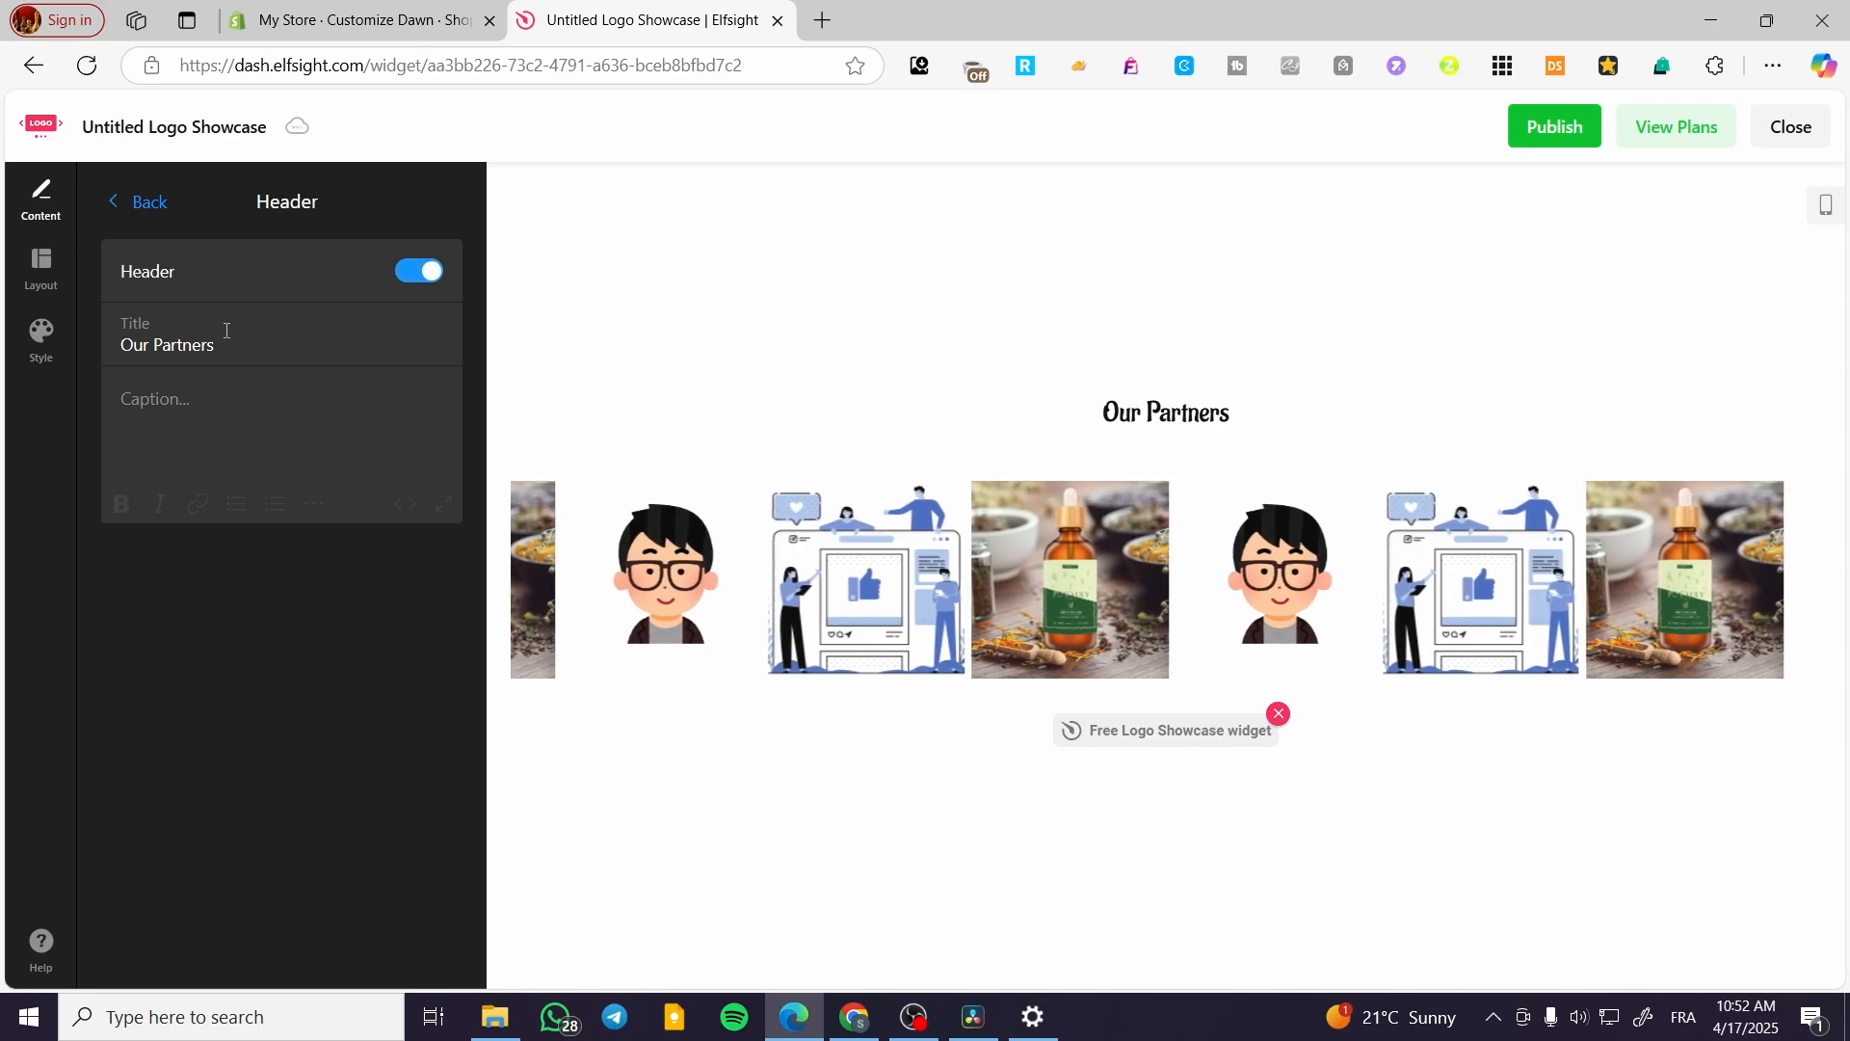
pyautogui.click(140, 202)
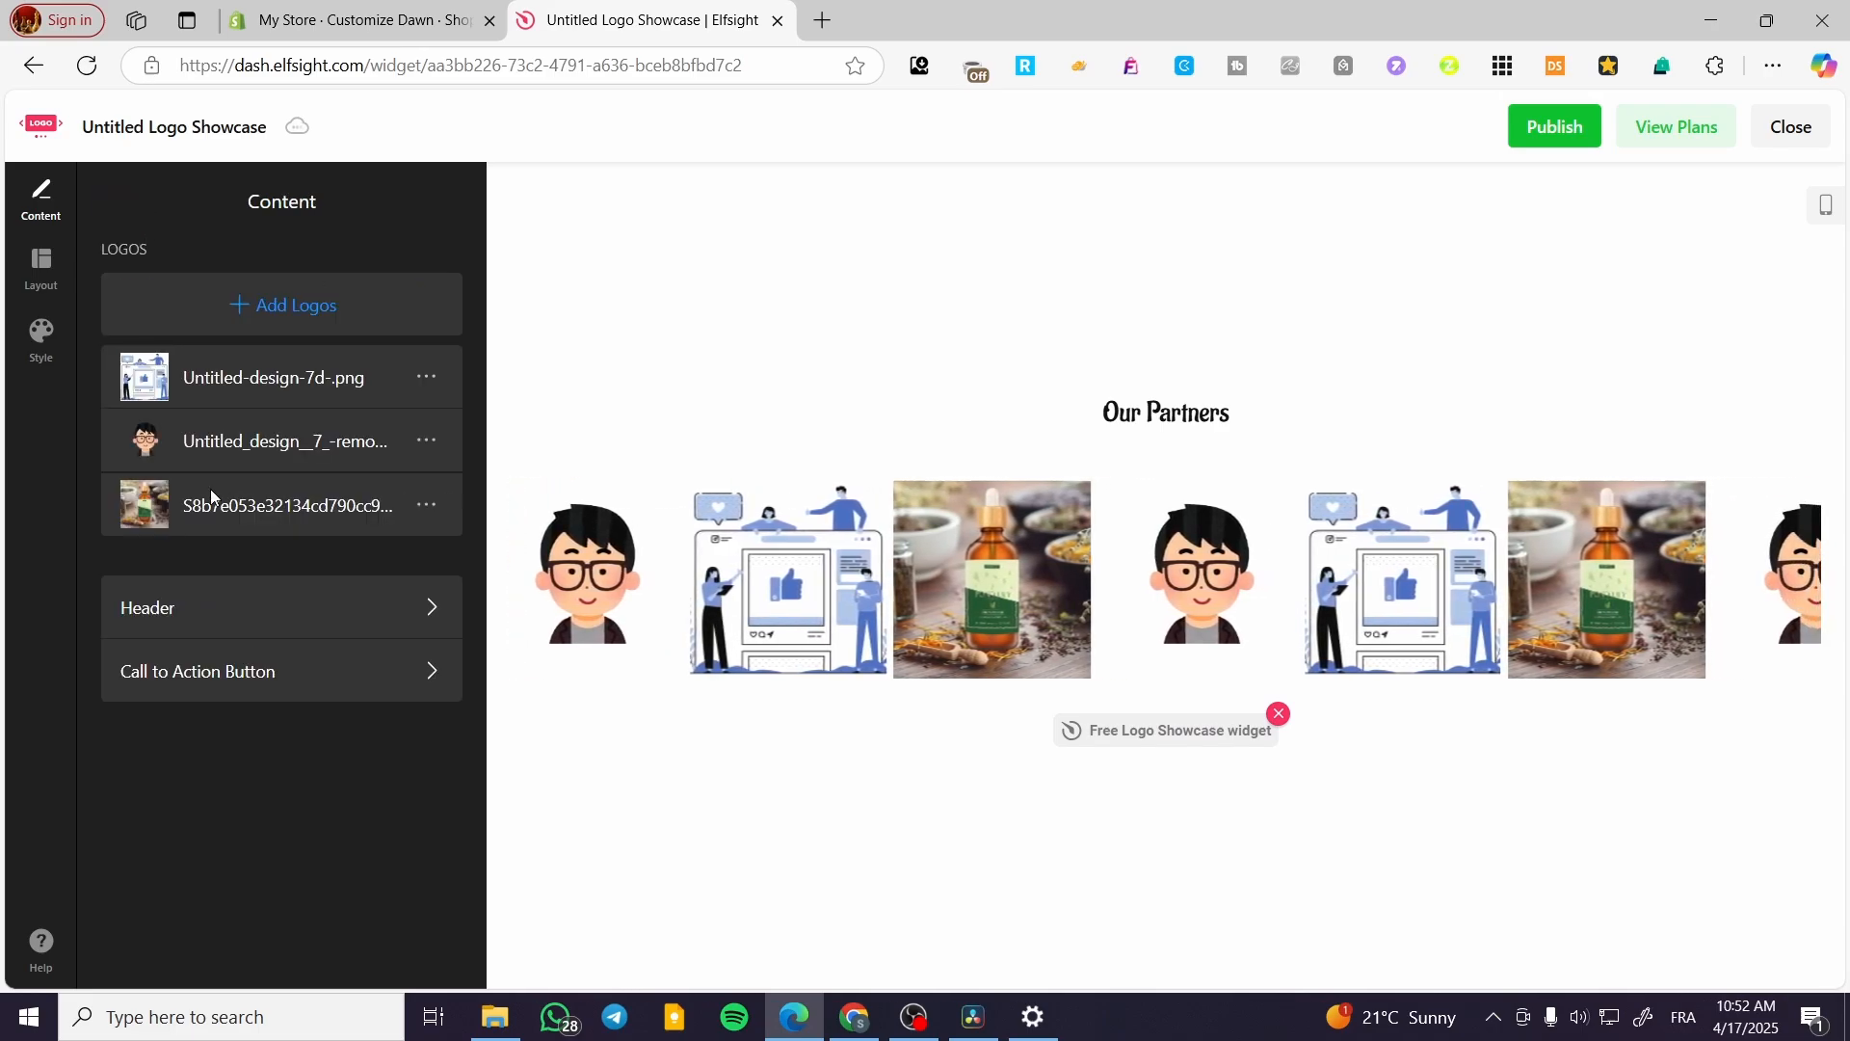
# Try showing the Contact Us call to action button below the logos, and hide it again
pyautogui.click(177, 666)
pyautogui.click(423, 272)
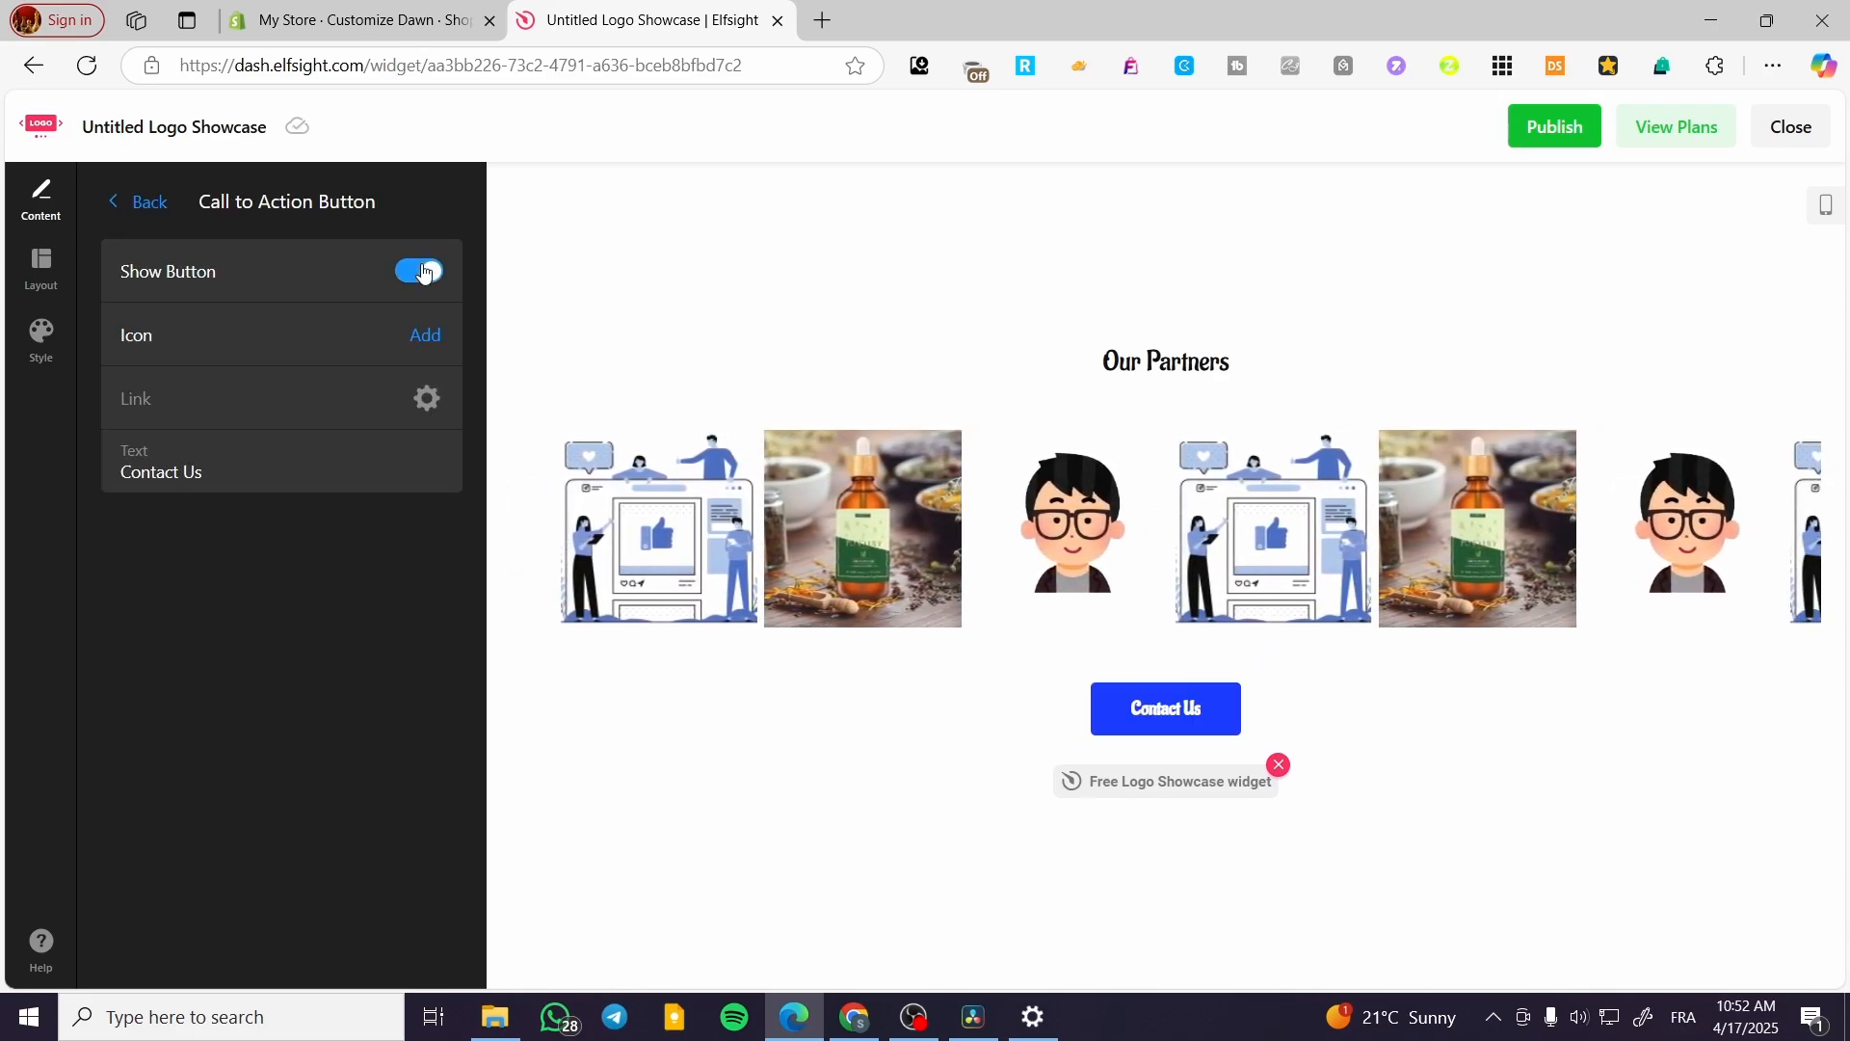
pyautogui.click(421, 272)
pyautogui.click(120, 210)
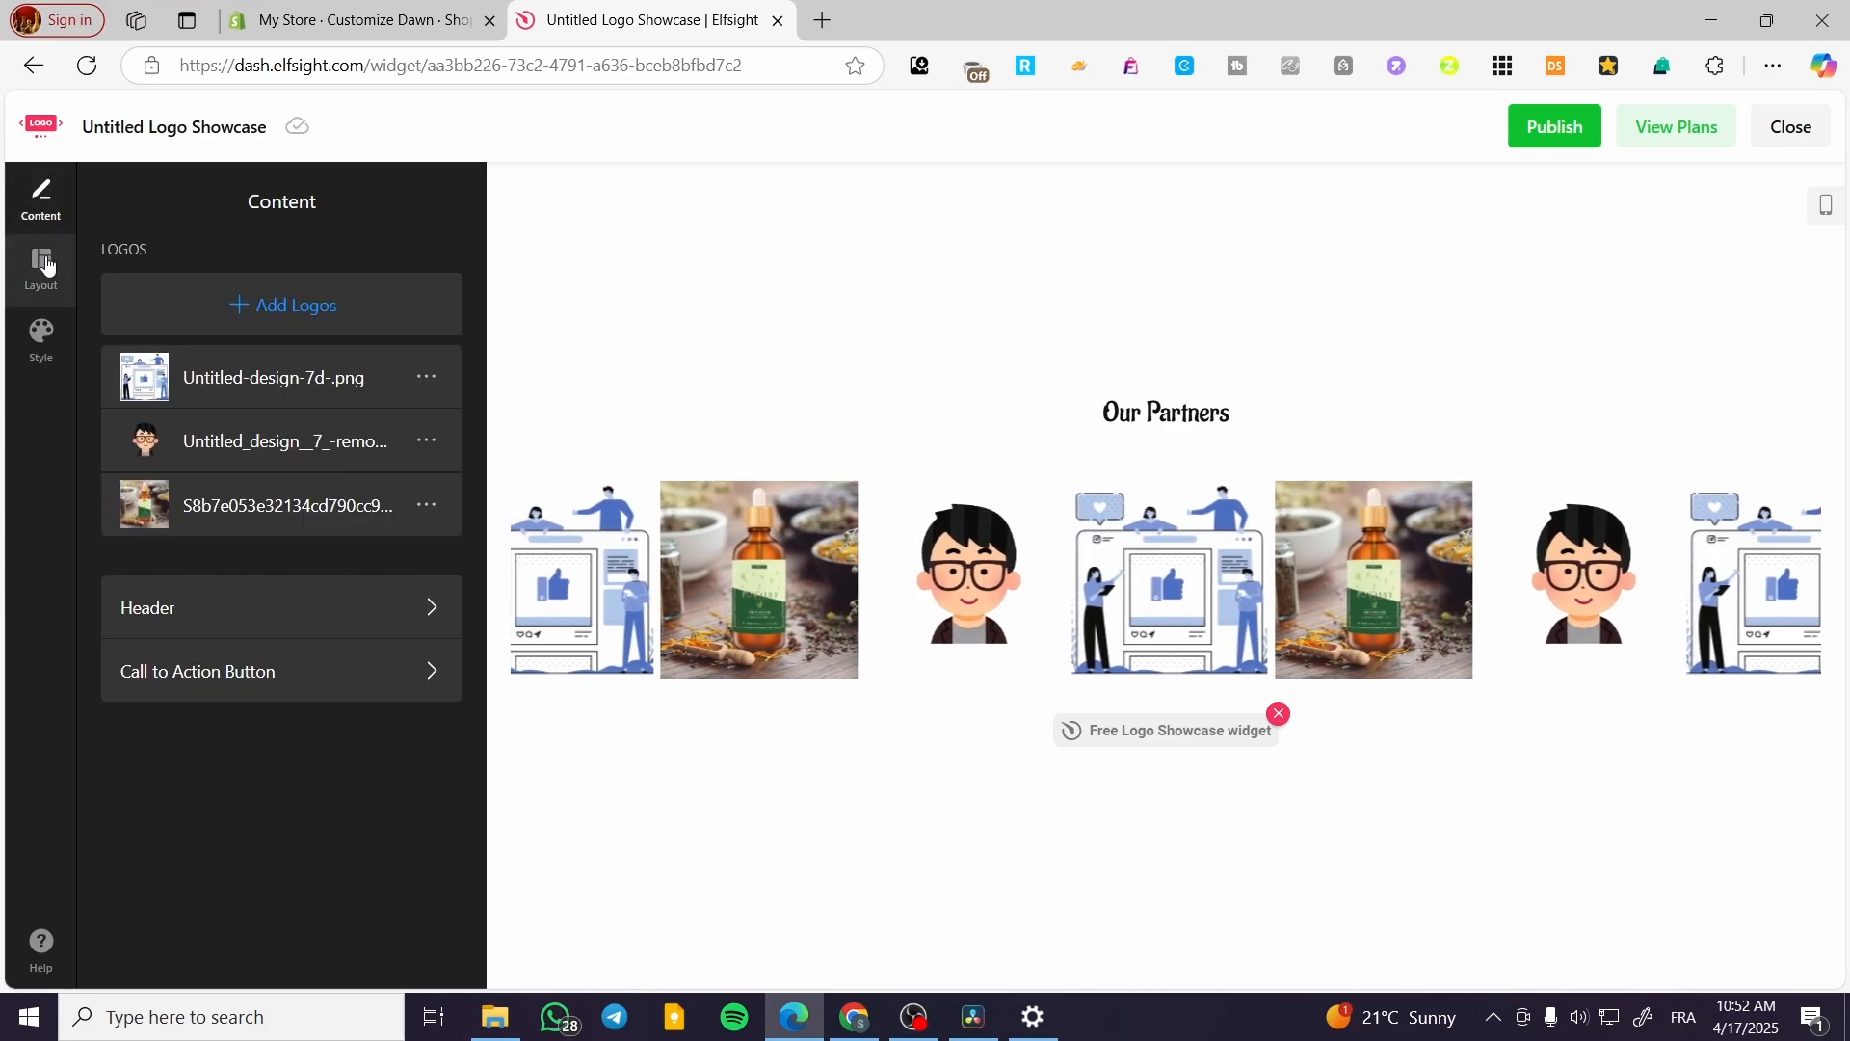
# Try the Carousel and Grid layouts for the logo showcase and return it to Ticker
pyautogui.click(41, 268)
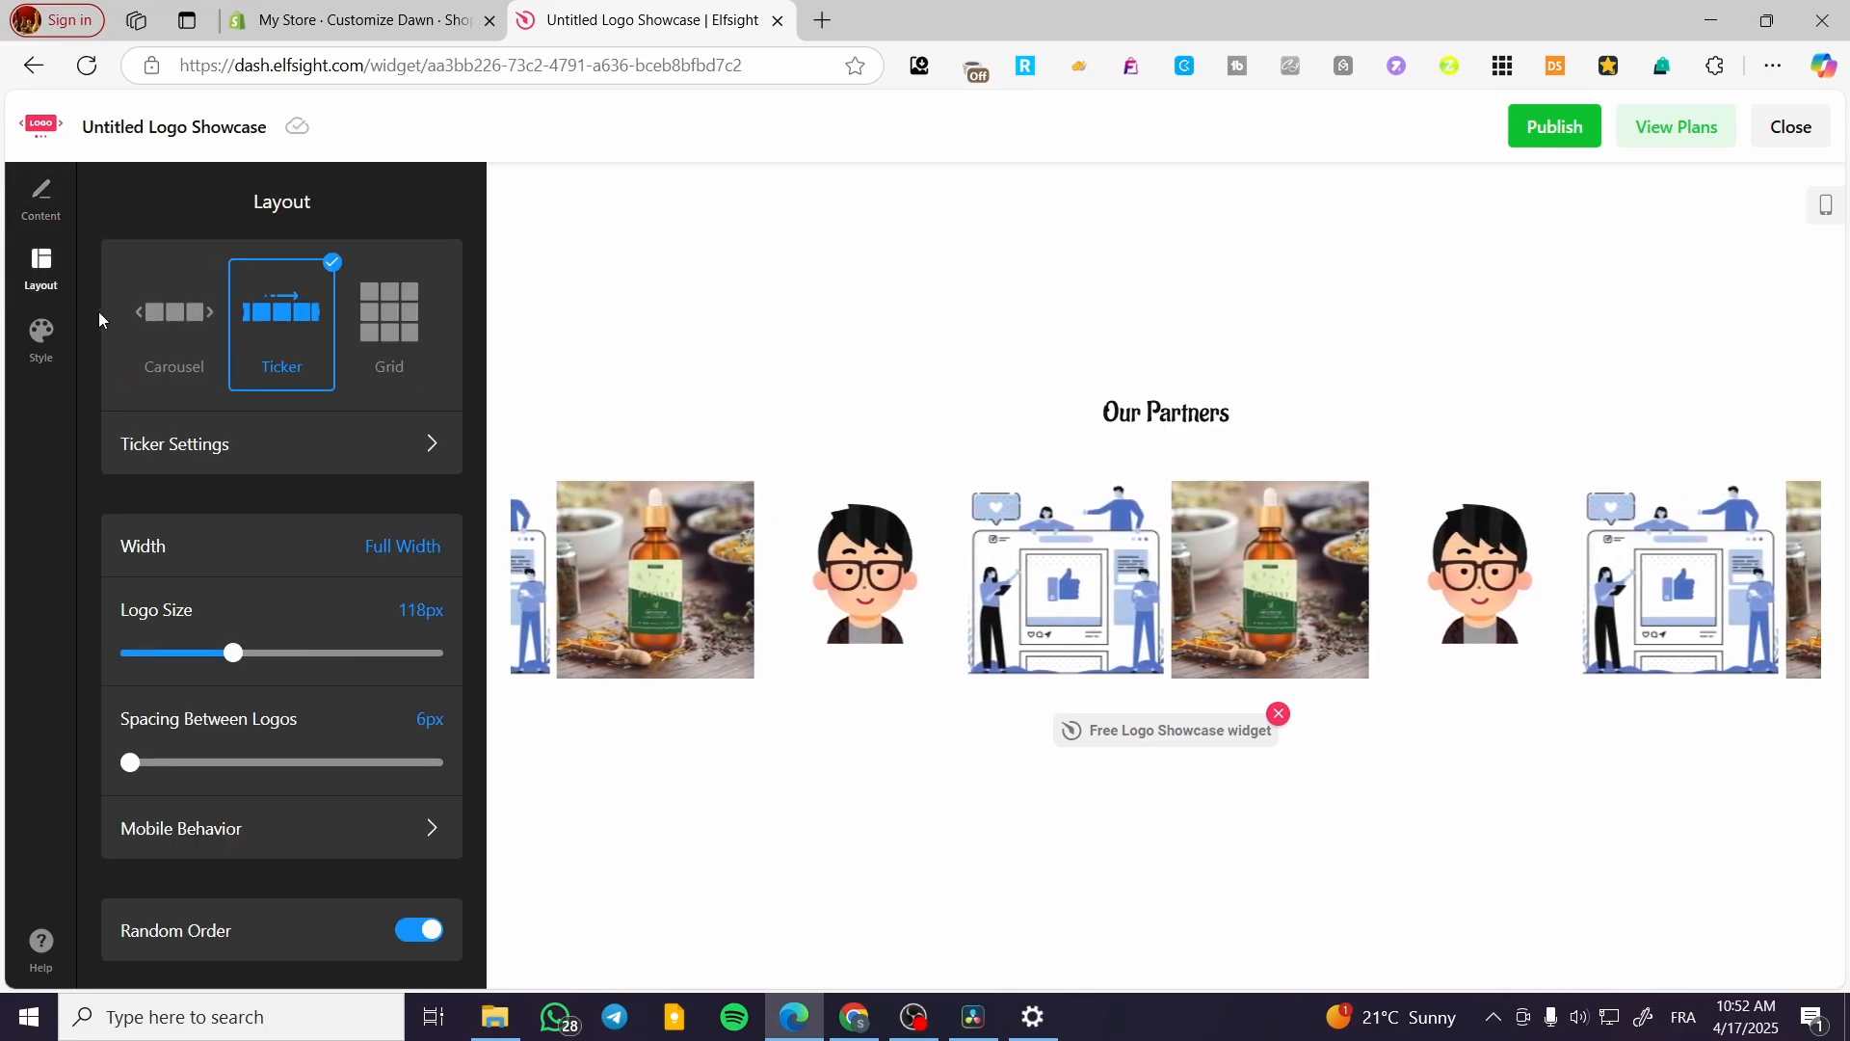
pyautogui.click(193, 345)
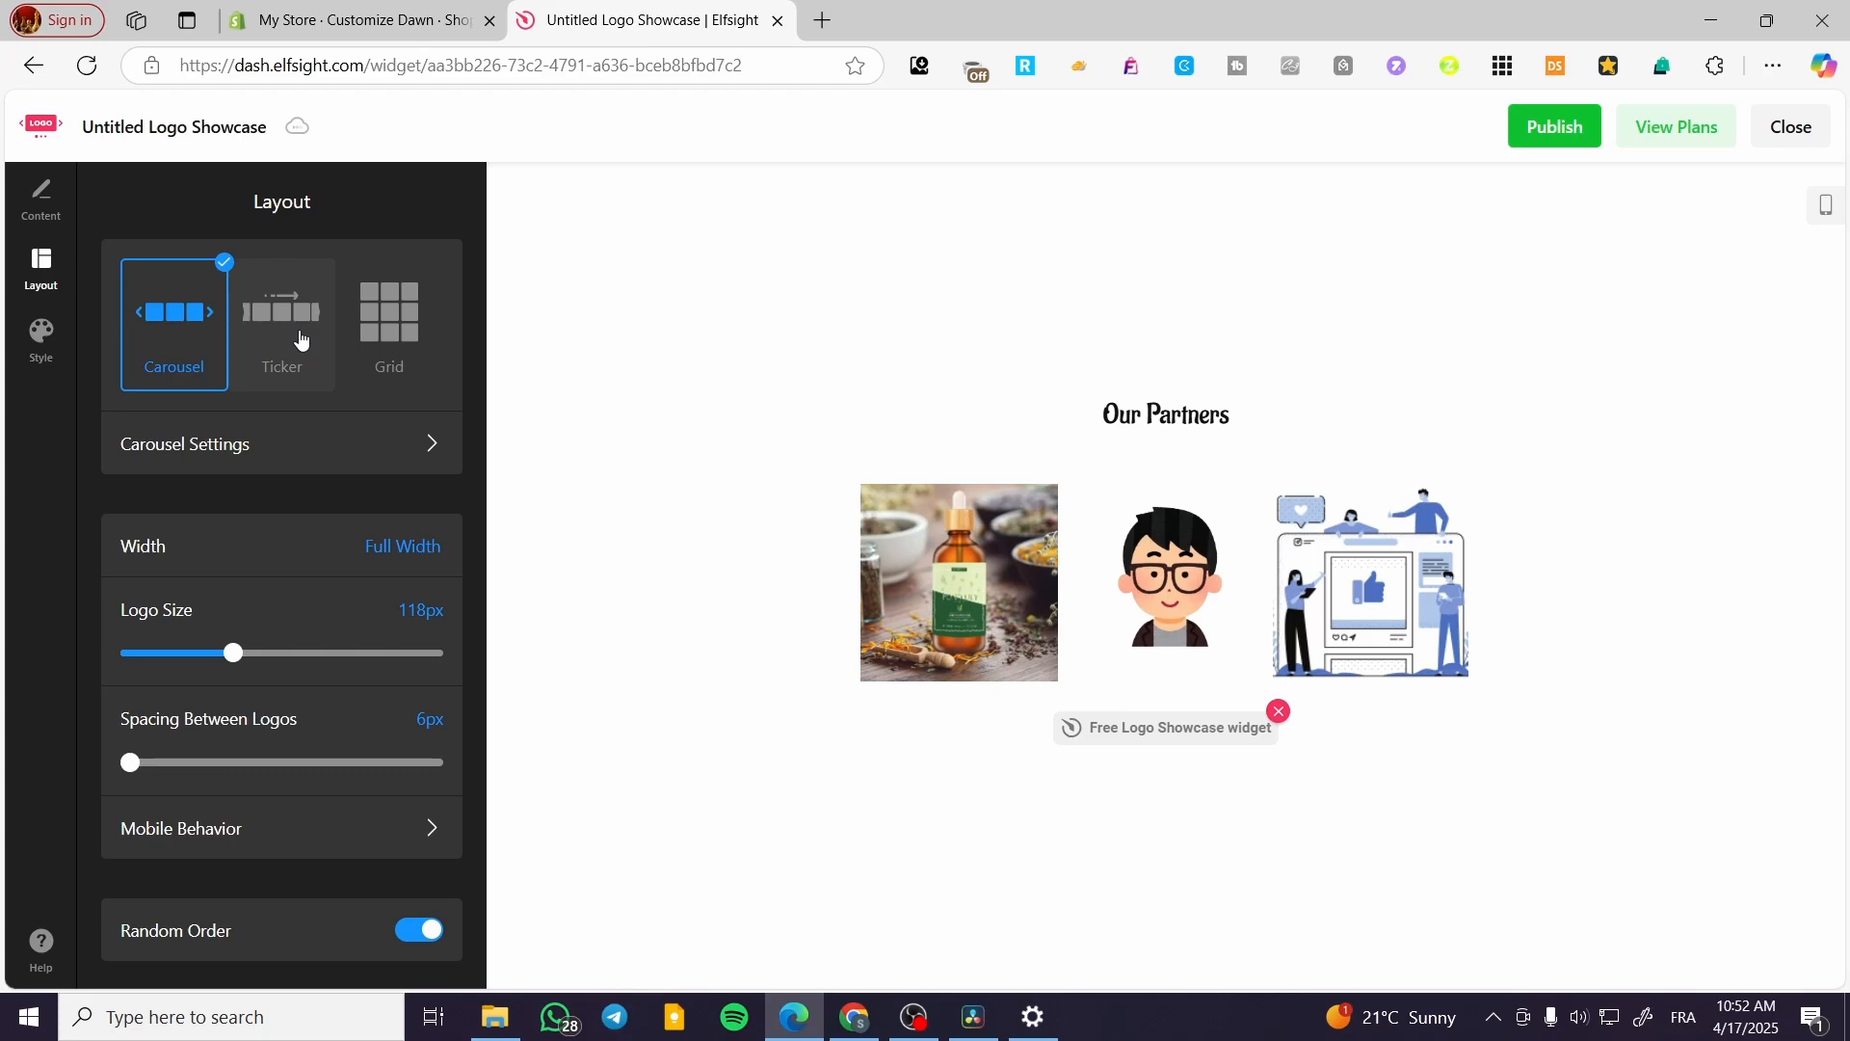
pyautogui.click(300, 338)
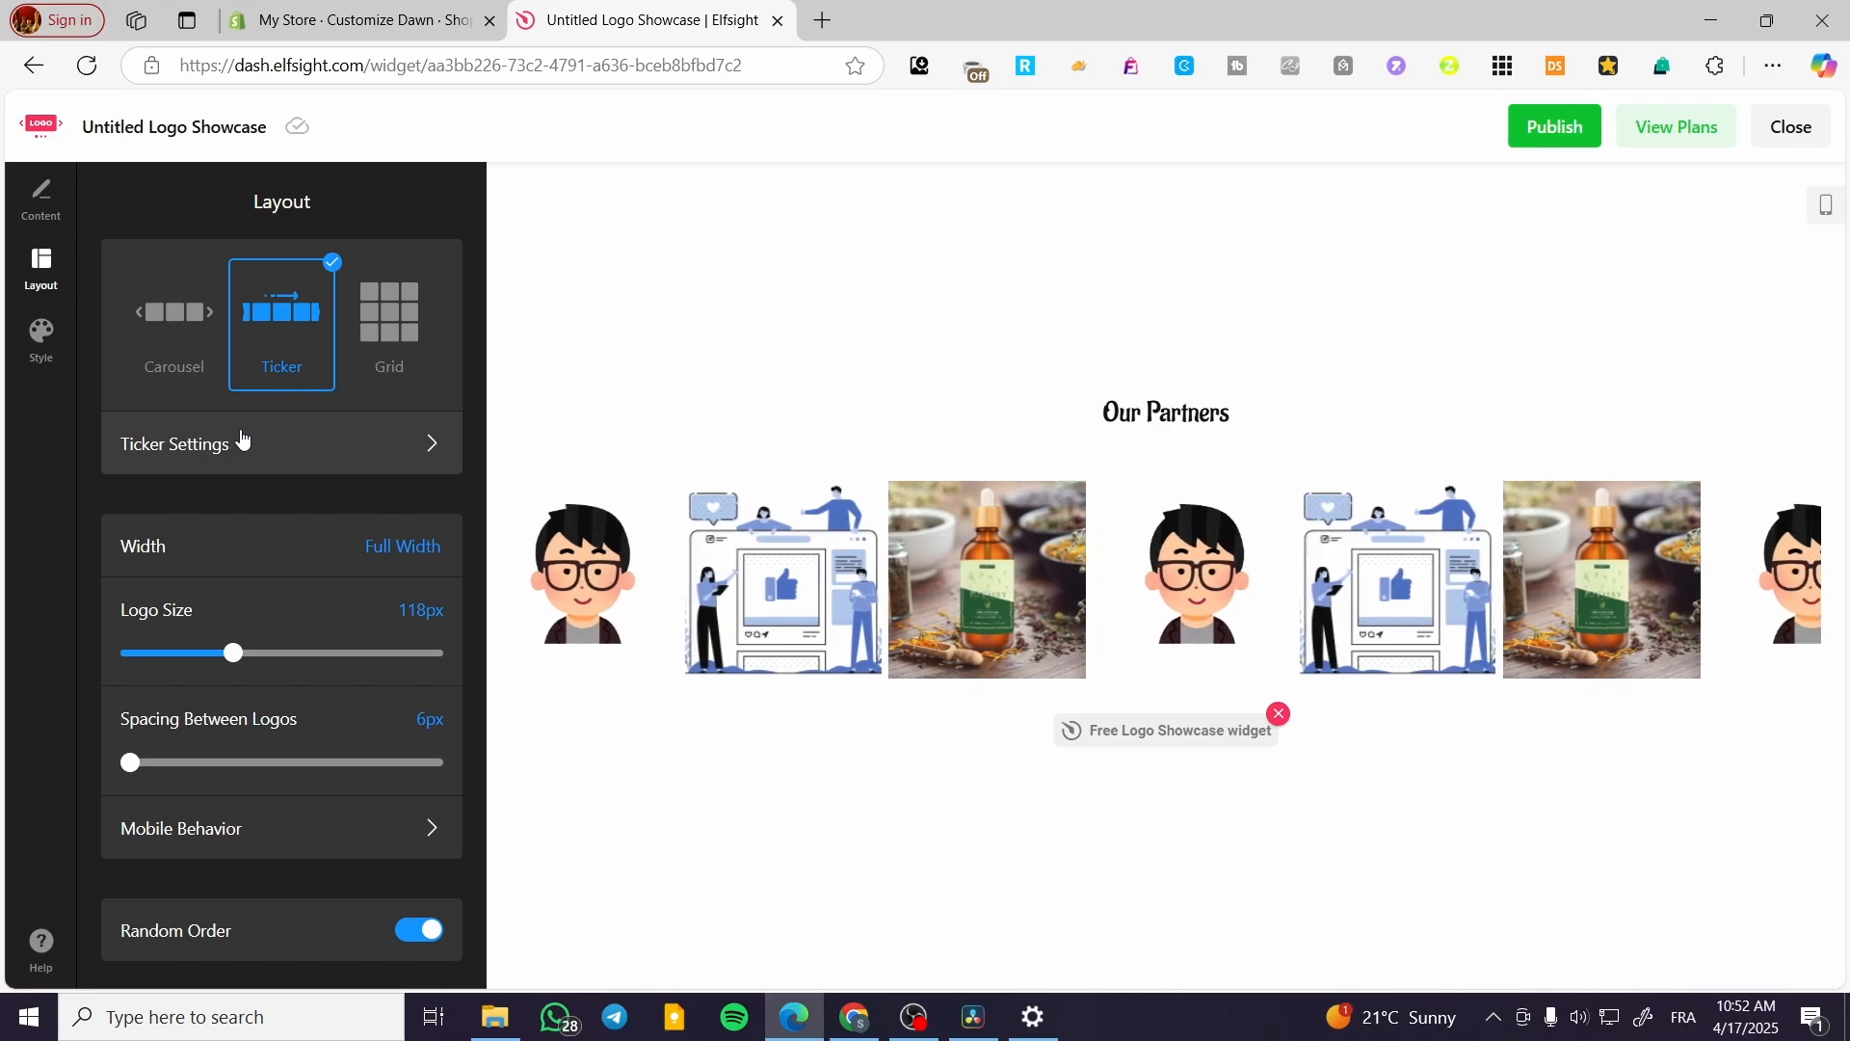
pyautogui.click(341, 322)
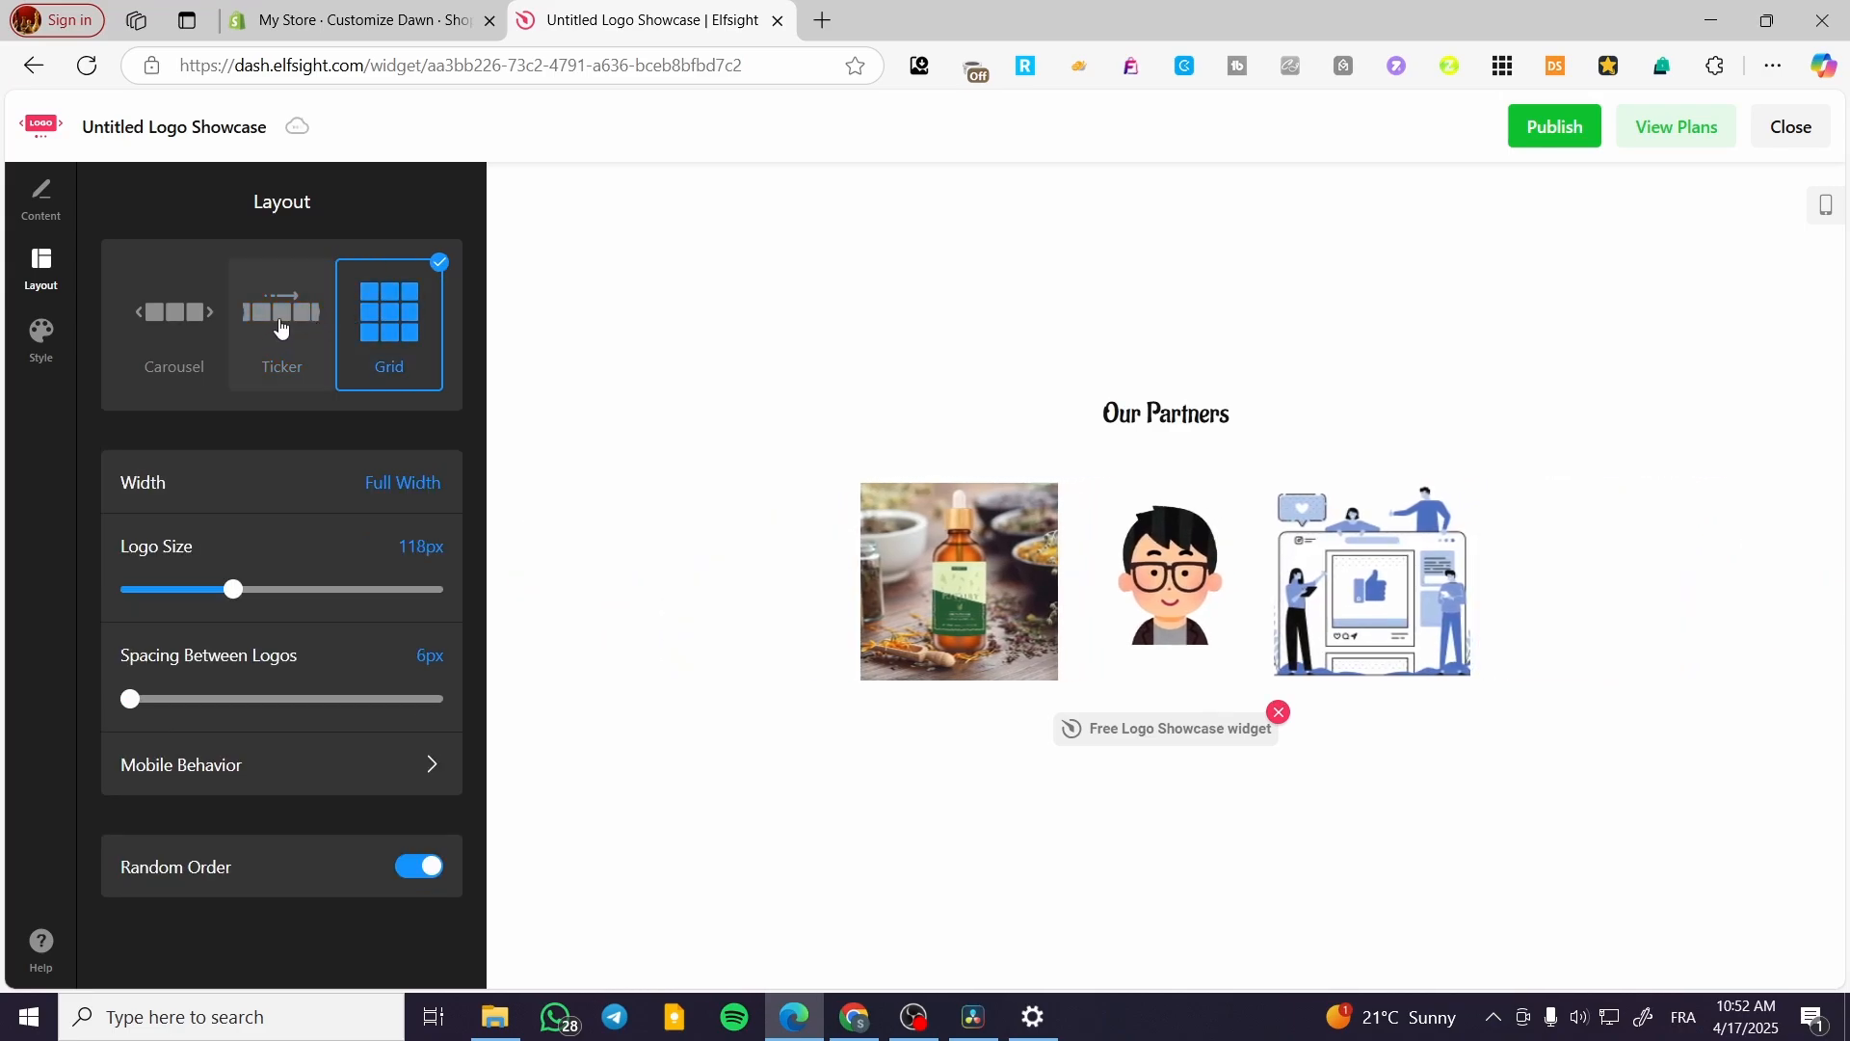
pyautogui.click(274, 326)
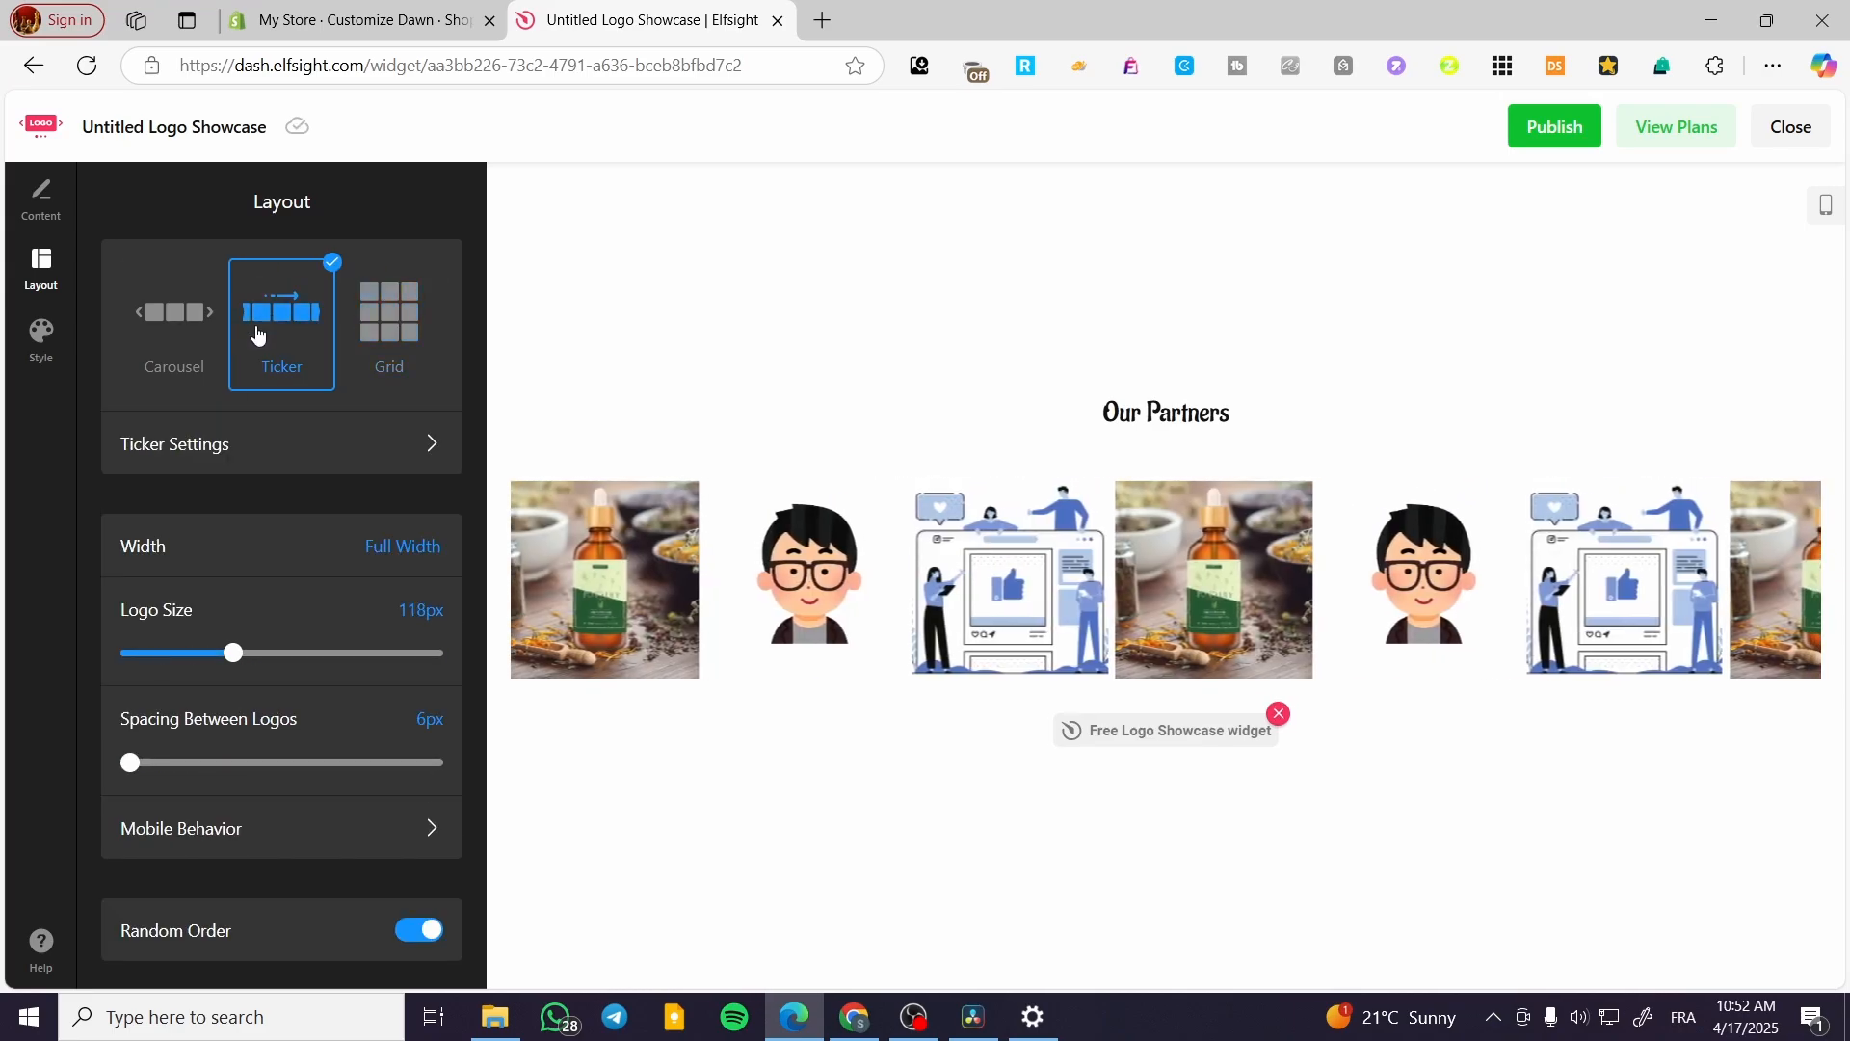
# Review the ticker's transition speed and pause settings and the widget's width options
pyautogui.click(134, 456)
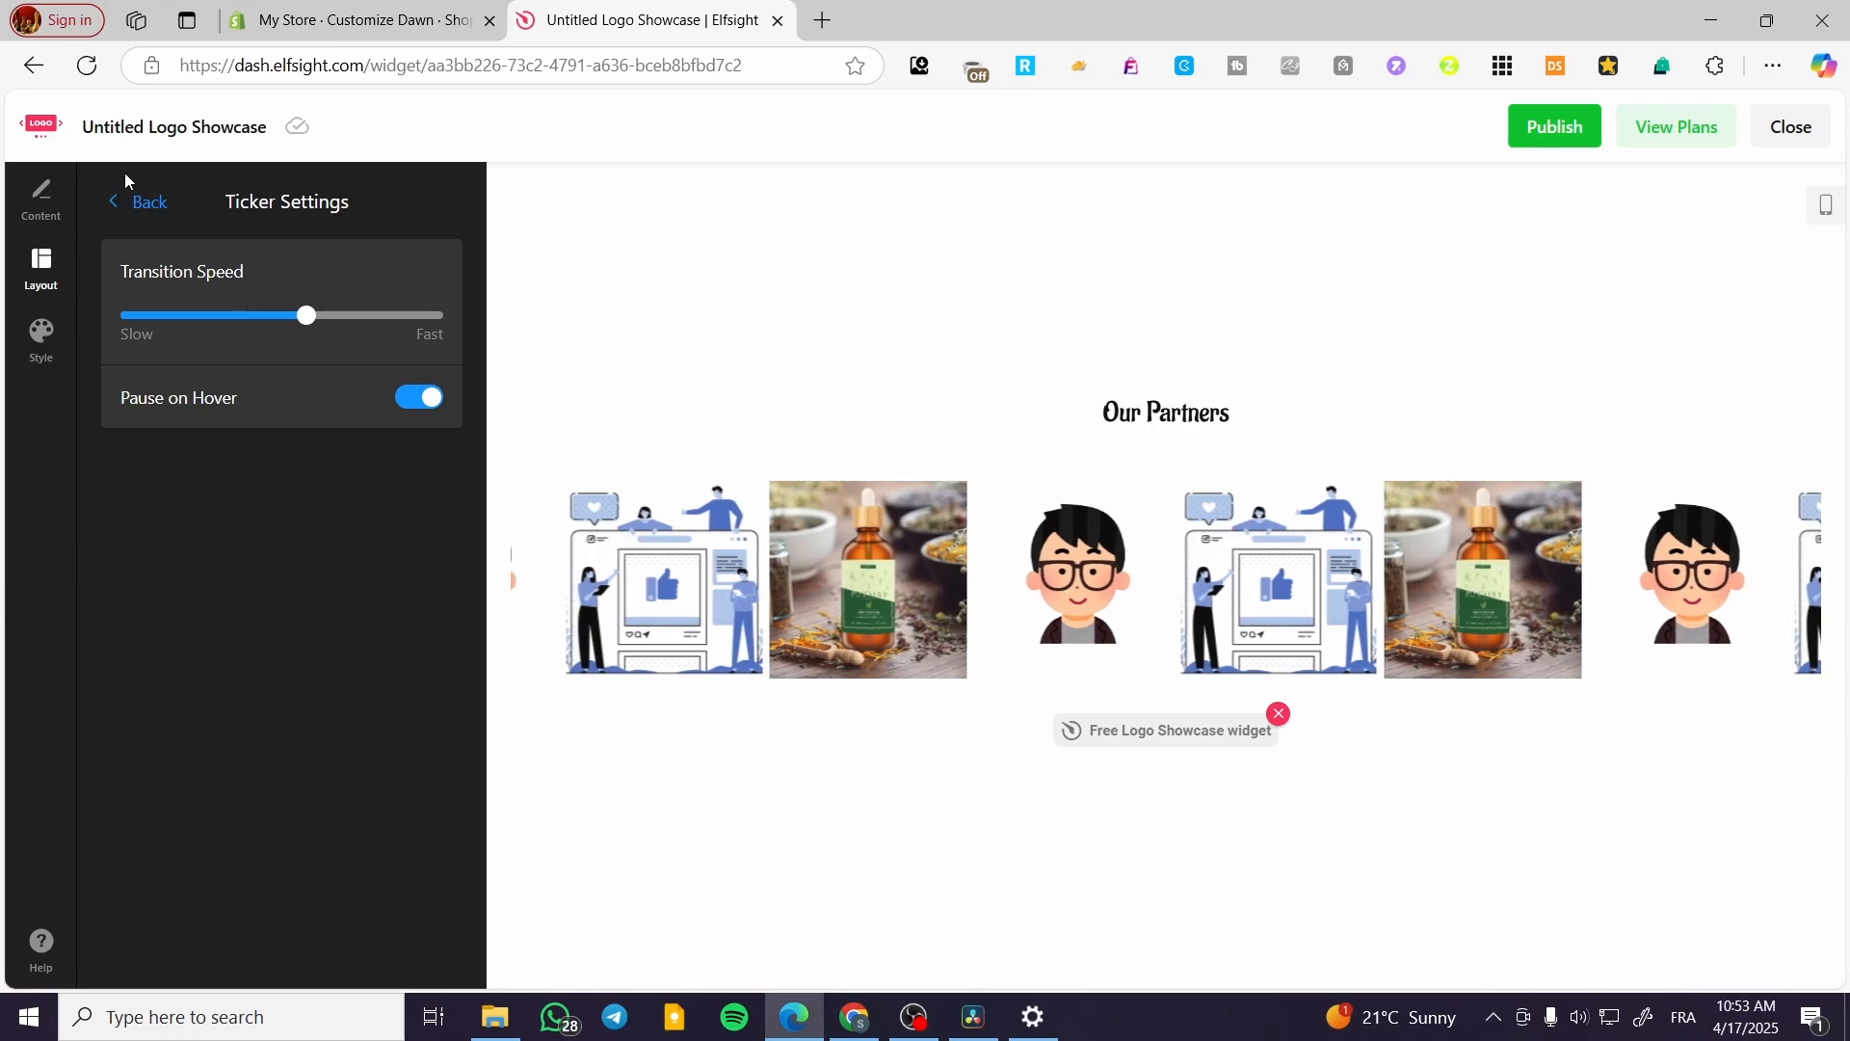
pyautogui.click(143, 202)
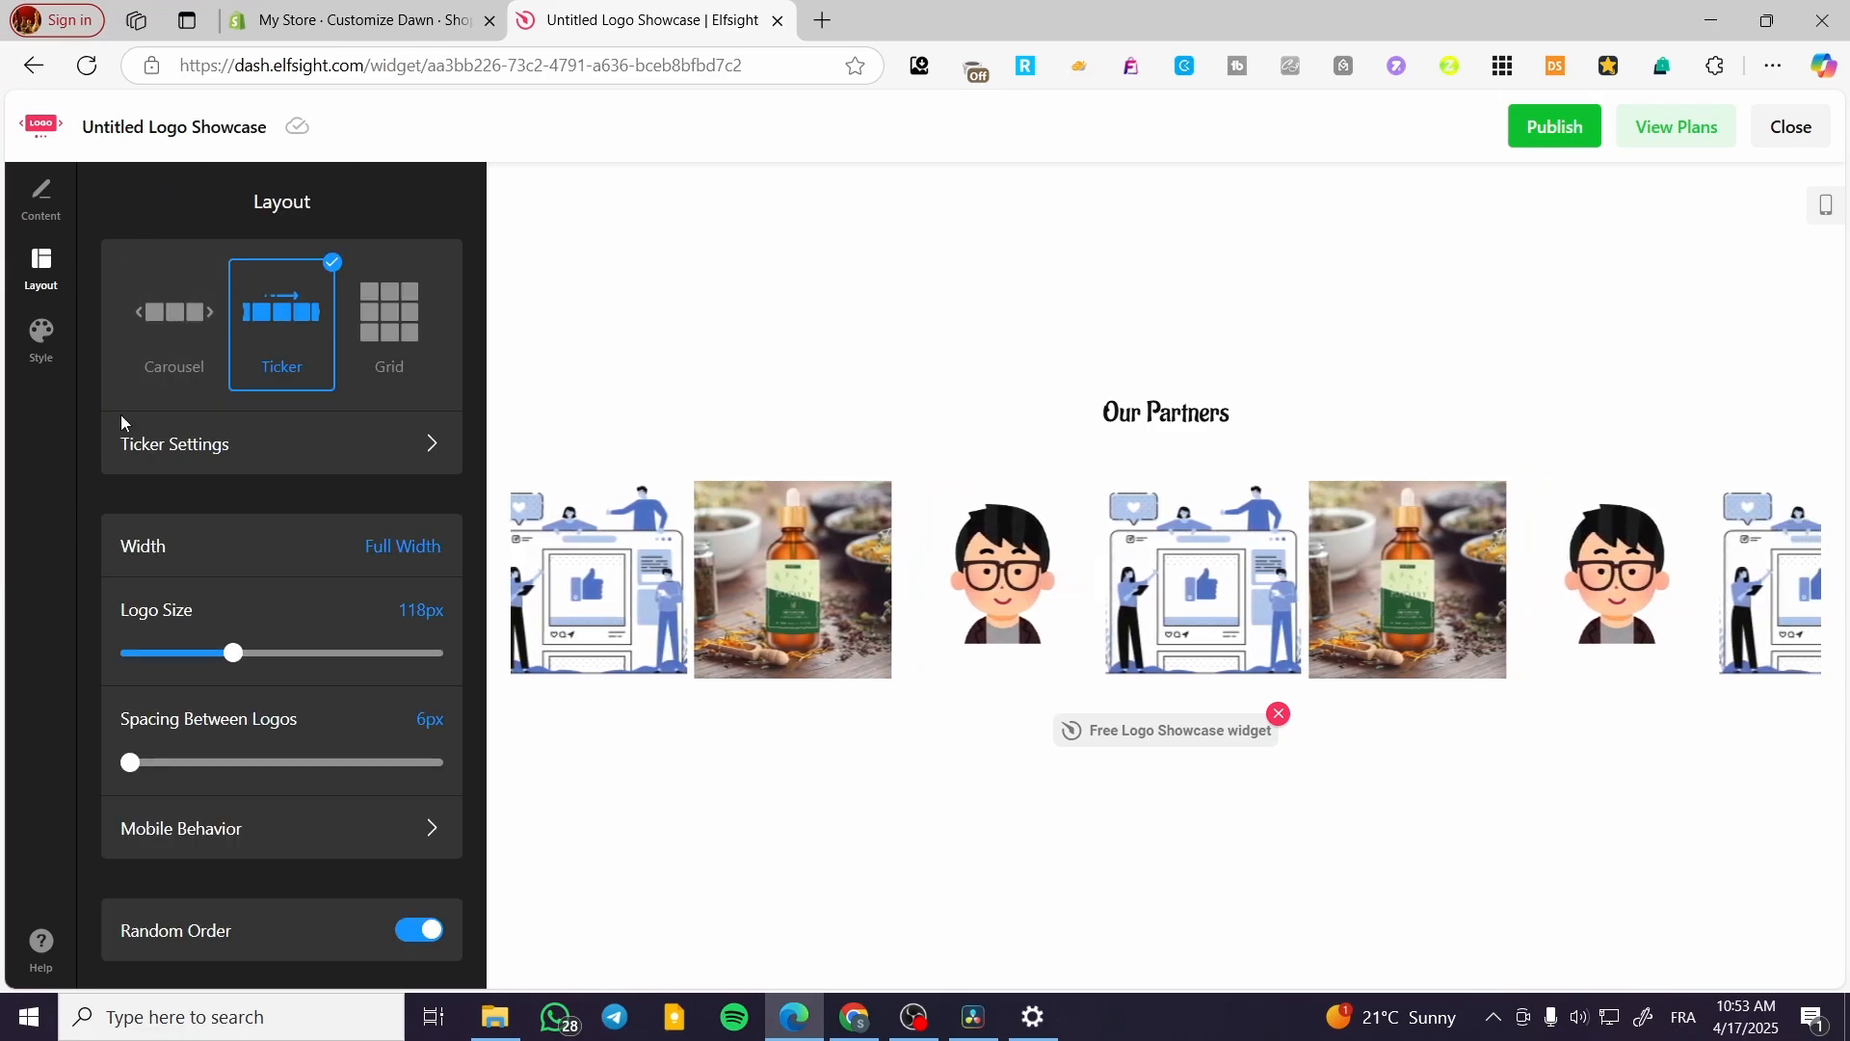
pyautogui.click(416, 552)
pyautogui.click(340, 535)
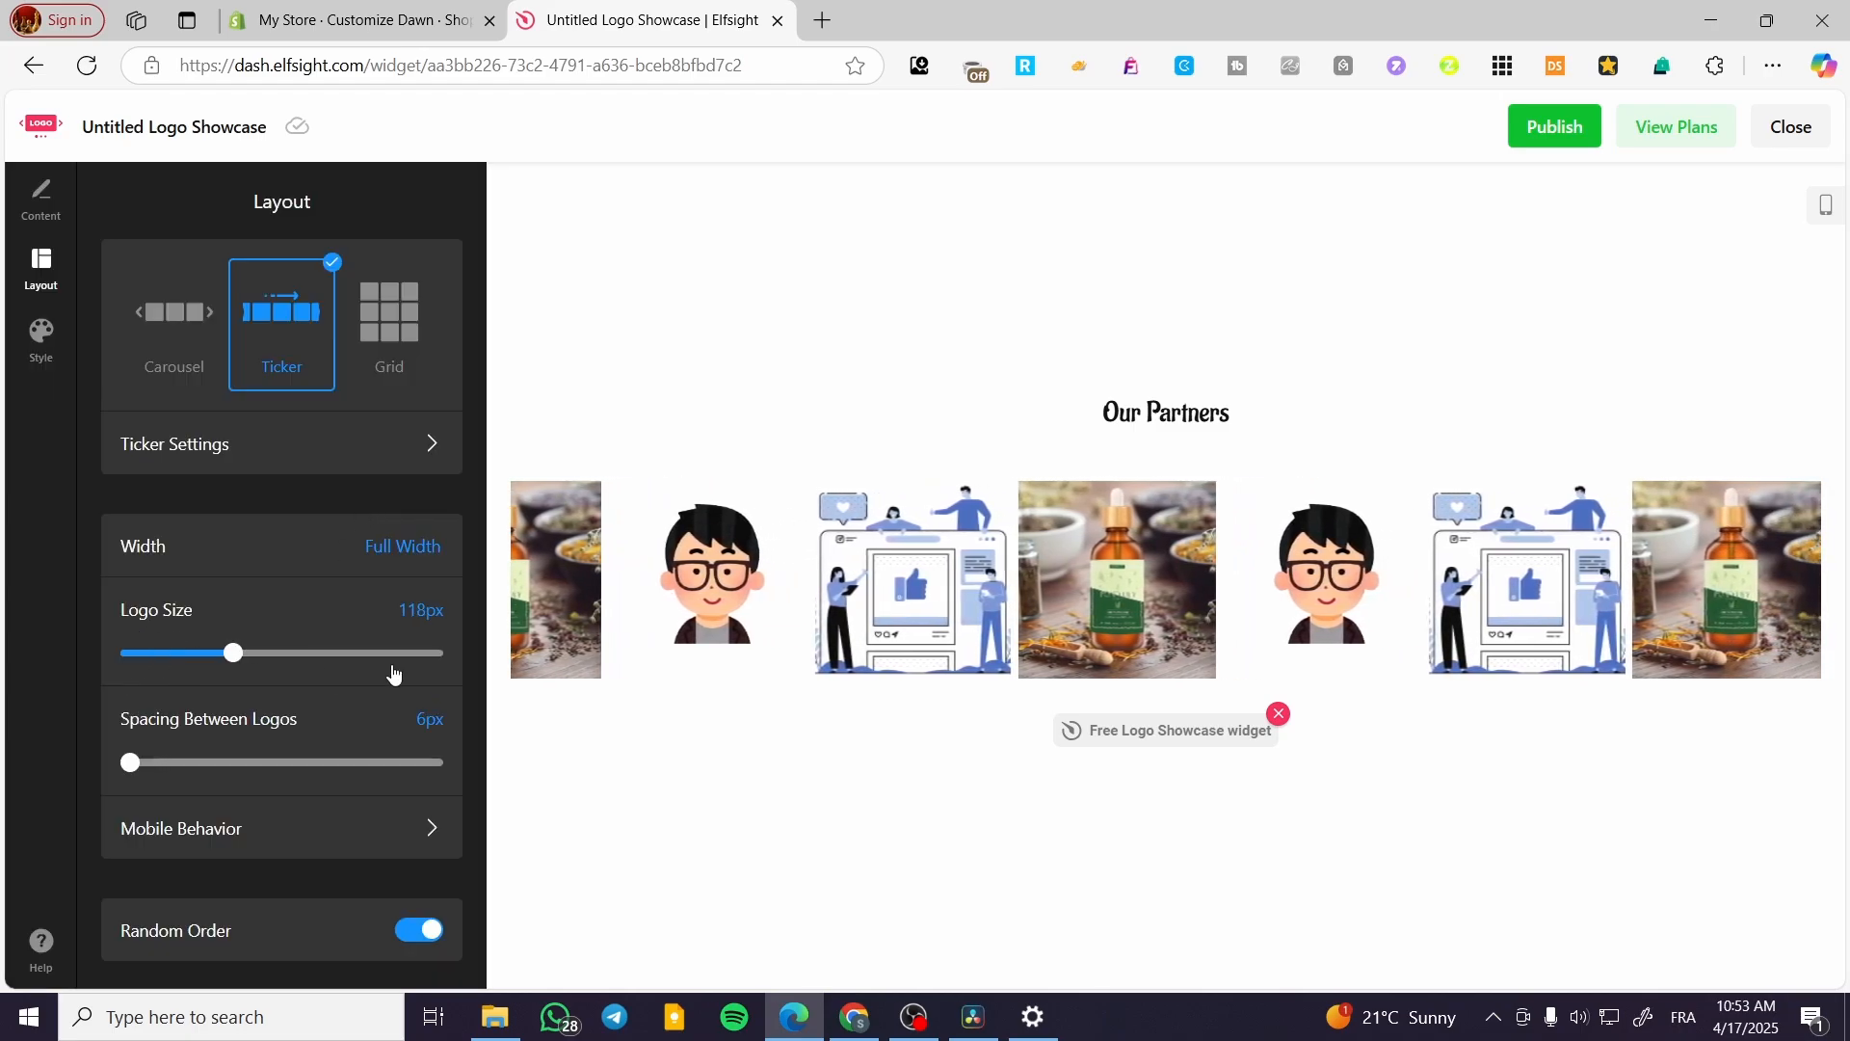
# Set the logo size to 126 px and, after testing 200 px and 0 px, the spacing between logos to 4 px
pyautogui.moveTo(234, 652)
pyautogui.mouseDown()
pyautogui.moveTo(280, 652)
pyautogui.moveTo(164, 655)
pyautogui.moveTo(359, 652)
pyautogui.moveTo(242, 667)
pyautogui.mouseUp()
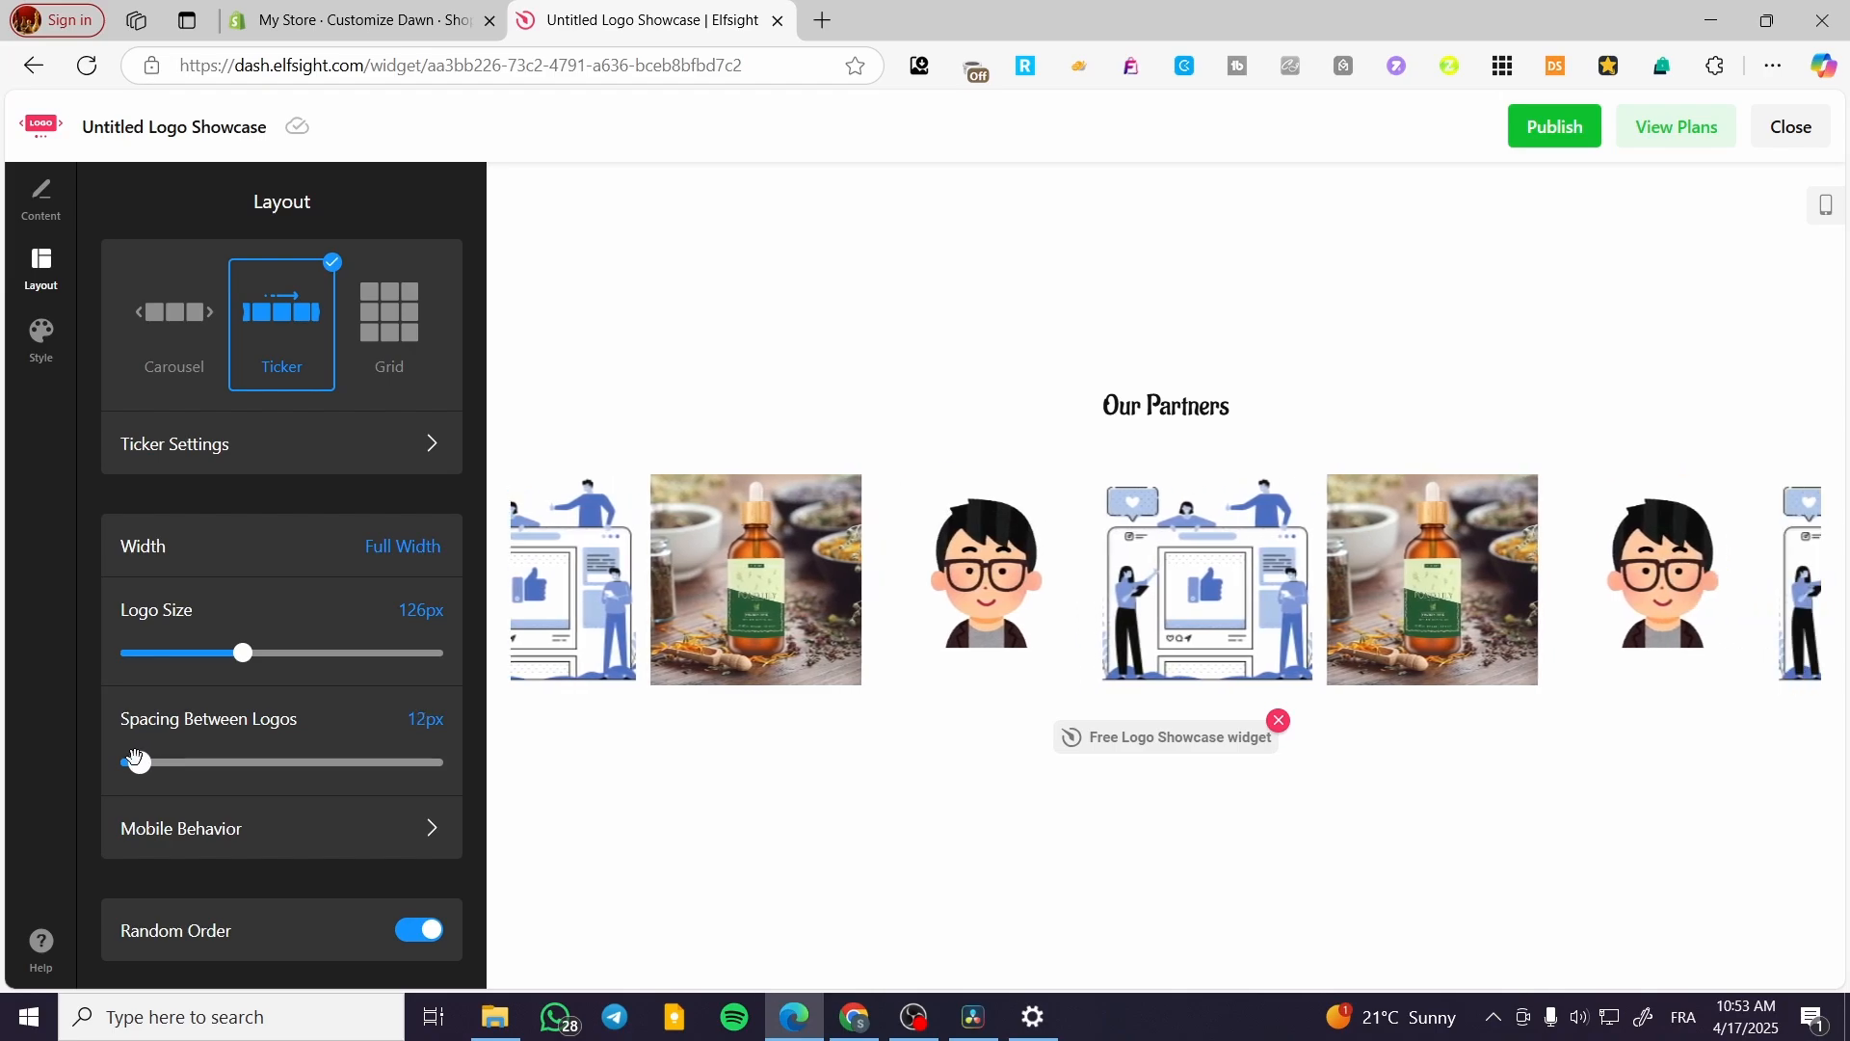
pyautogui.moveTo(136, 758); pyautogui.dragTo(421, 755)
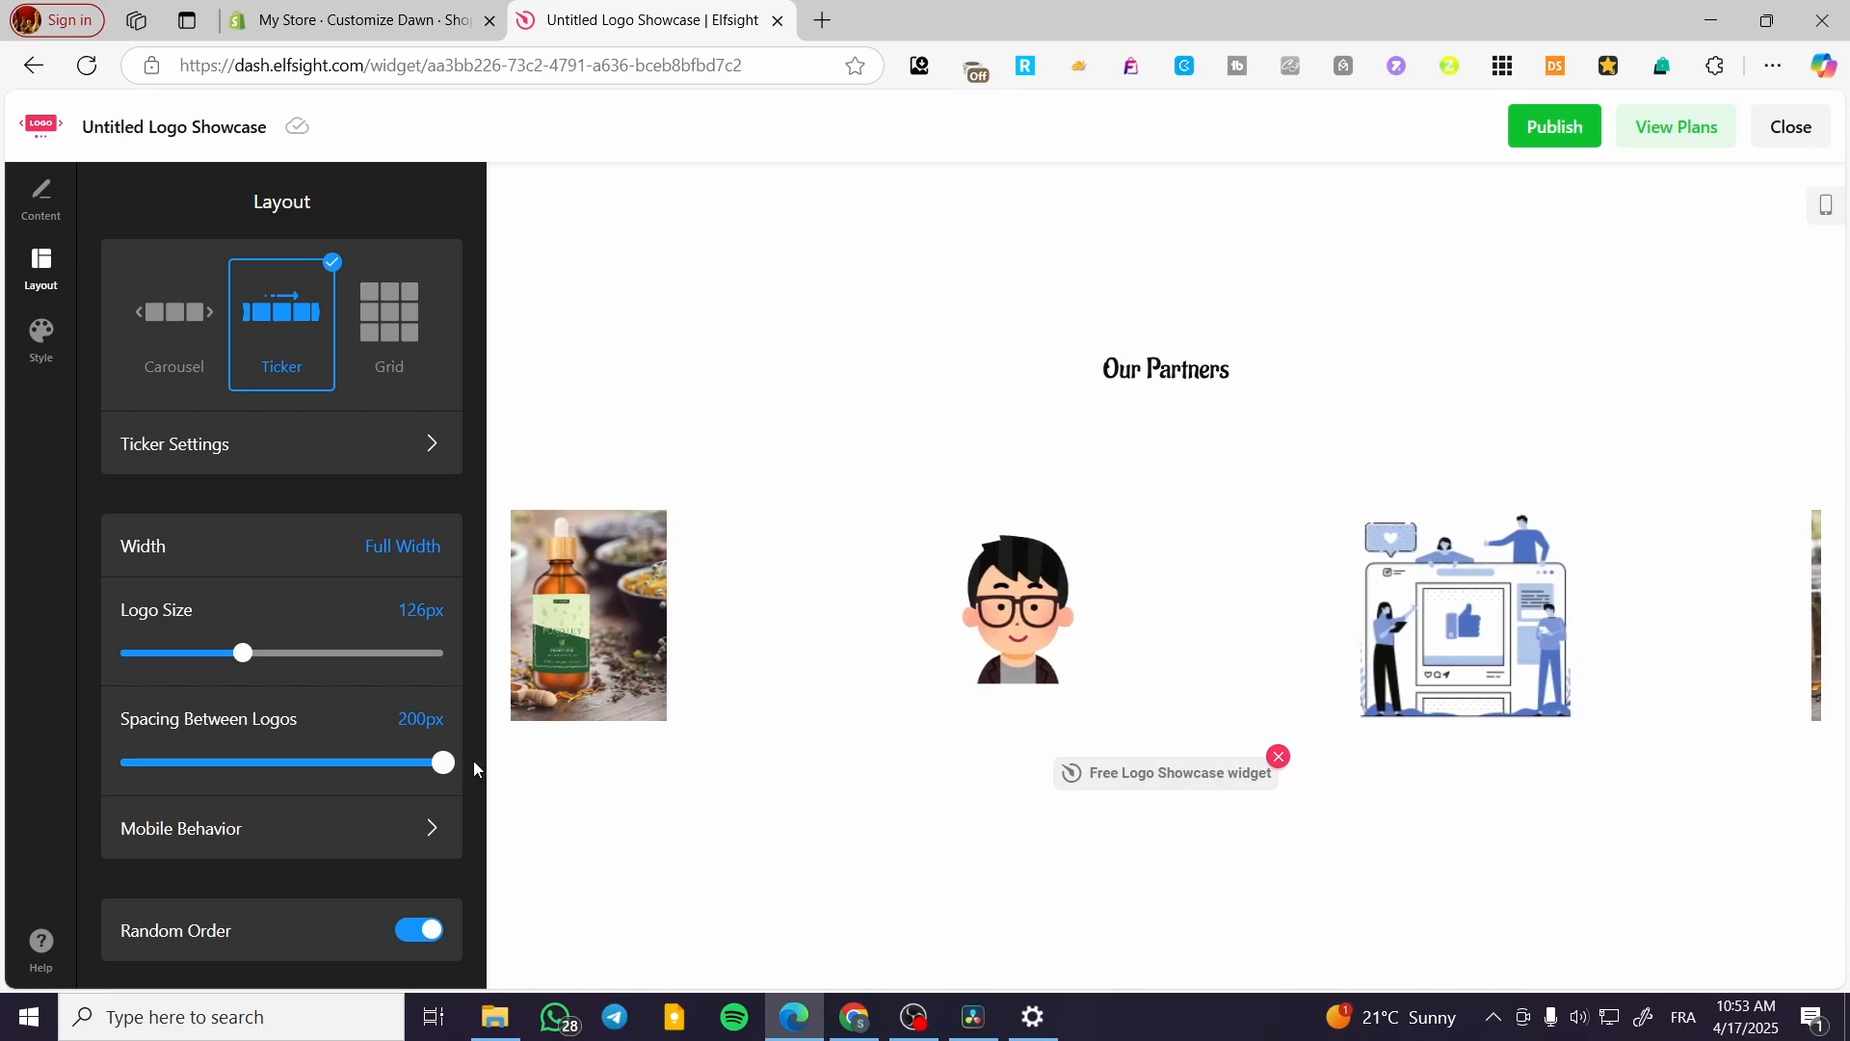
pyautogui.moveTo(474, 762); pyautogui.dragTo(85, 748)
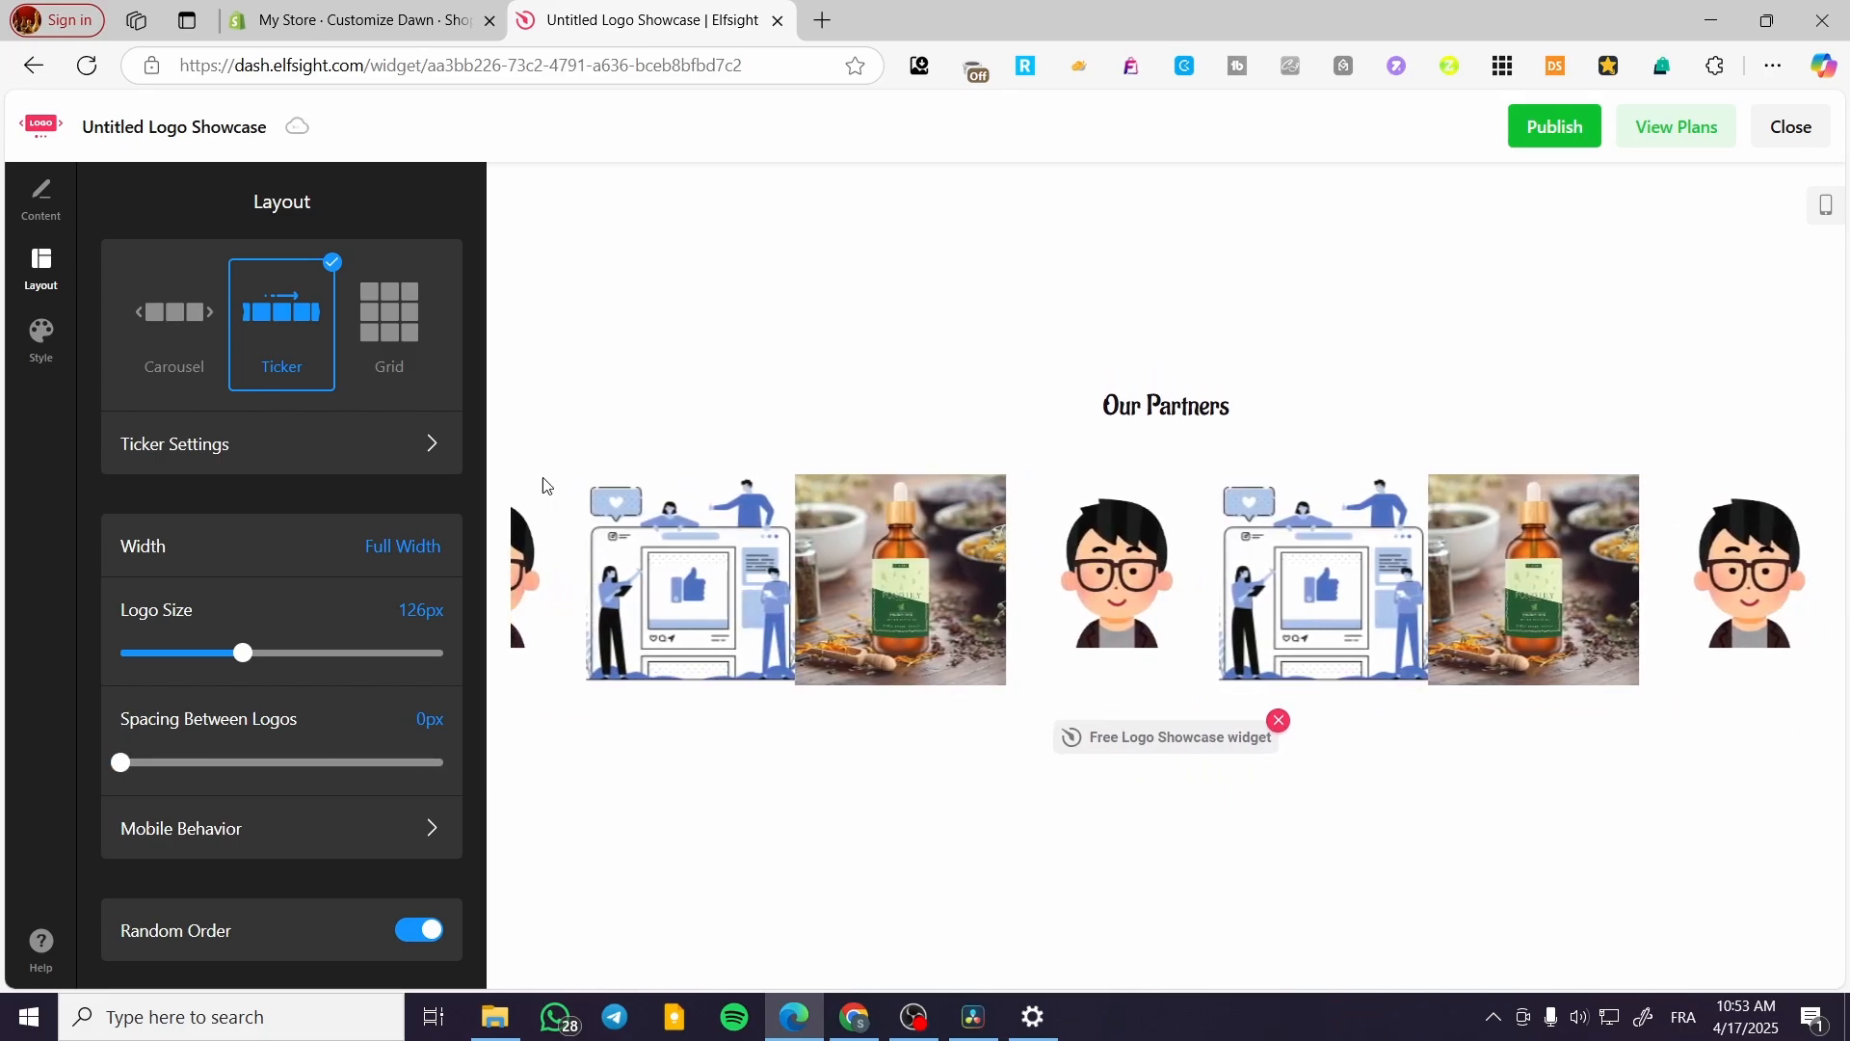
pyautogui.moveTo(119, 763); pyautogui.dragTo(127, 762)
# Check the tablet and mobile logo sizing settings and toggle Random Order several times, leaving it on
pyautogui.click(197, 848)
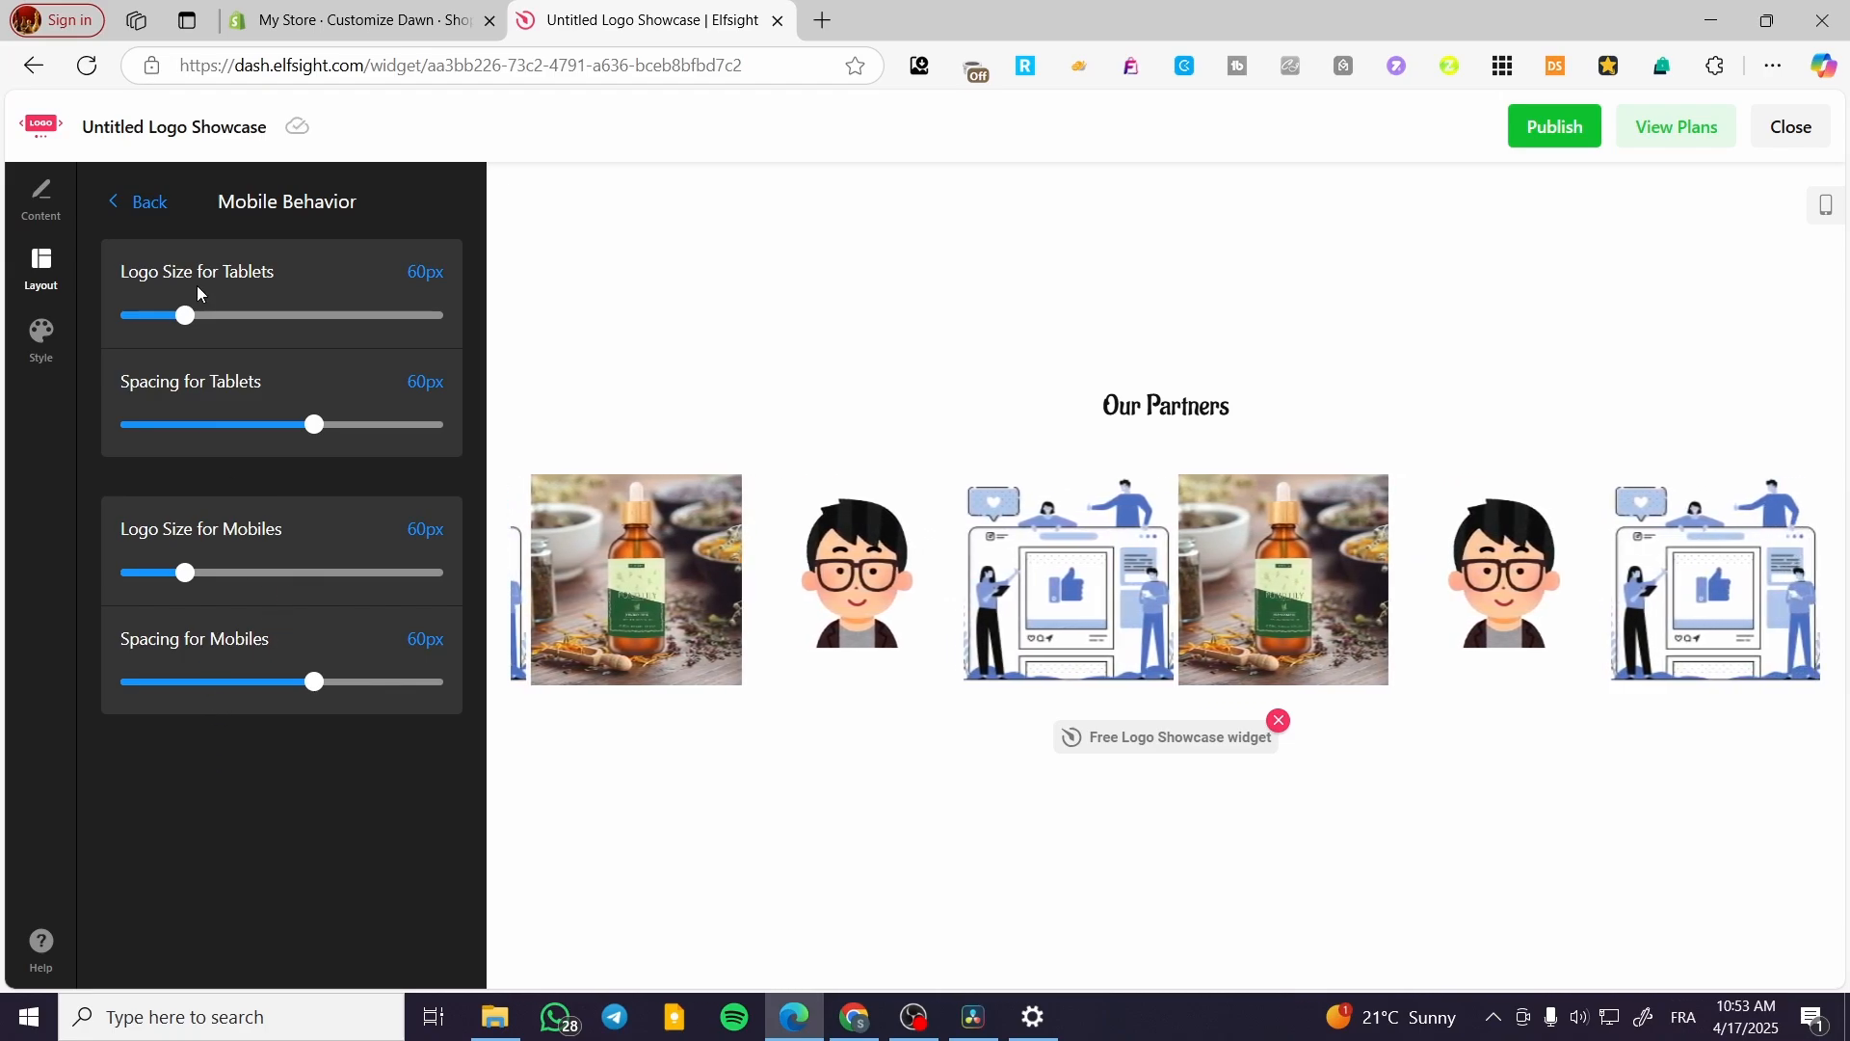
pyautogui.click(134, 213)
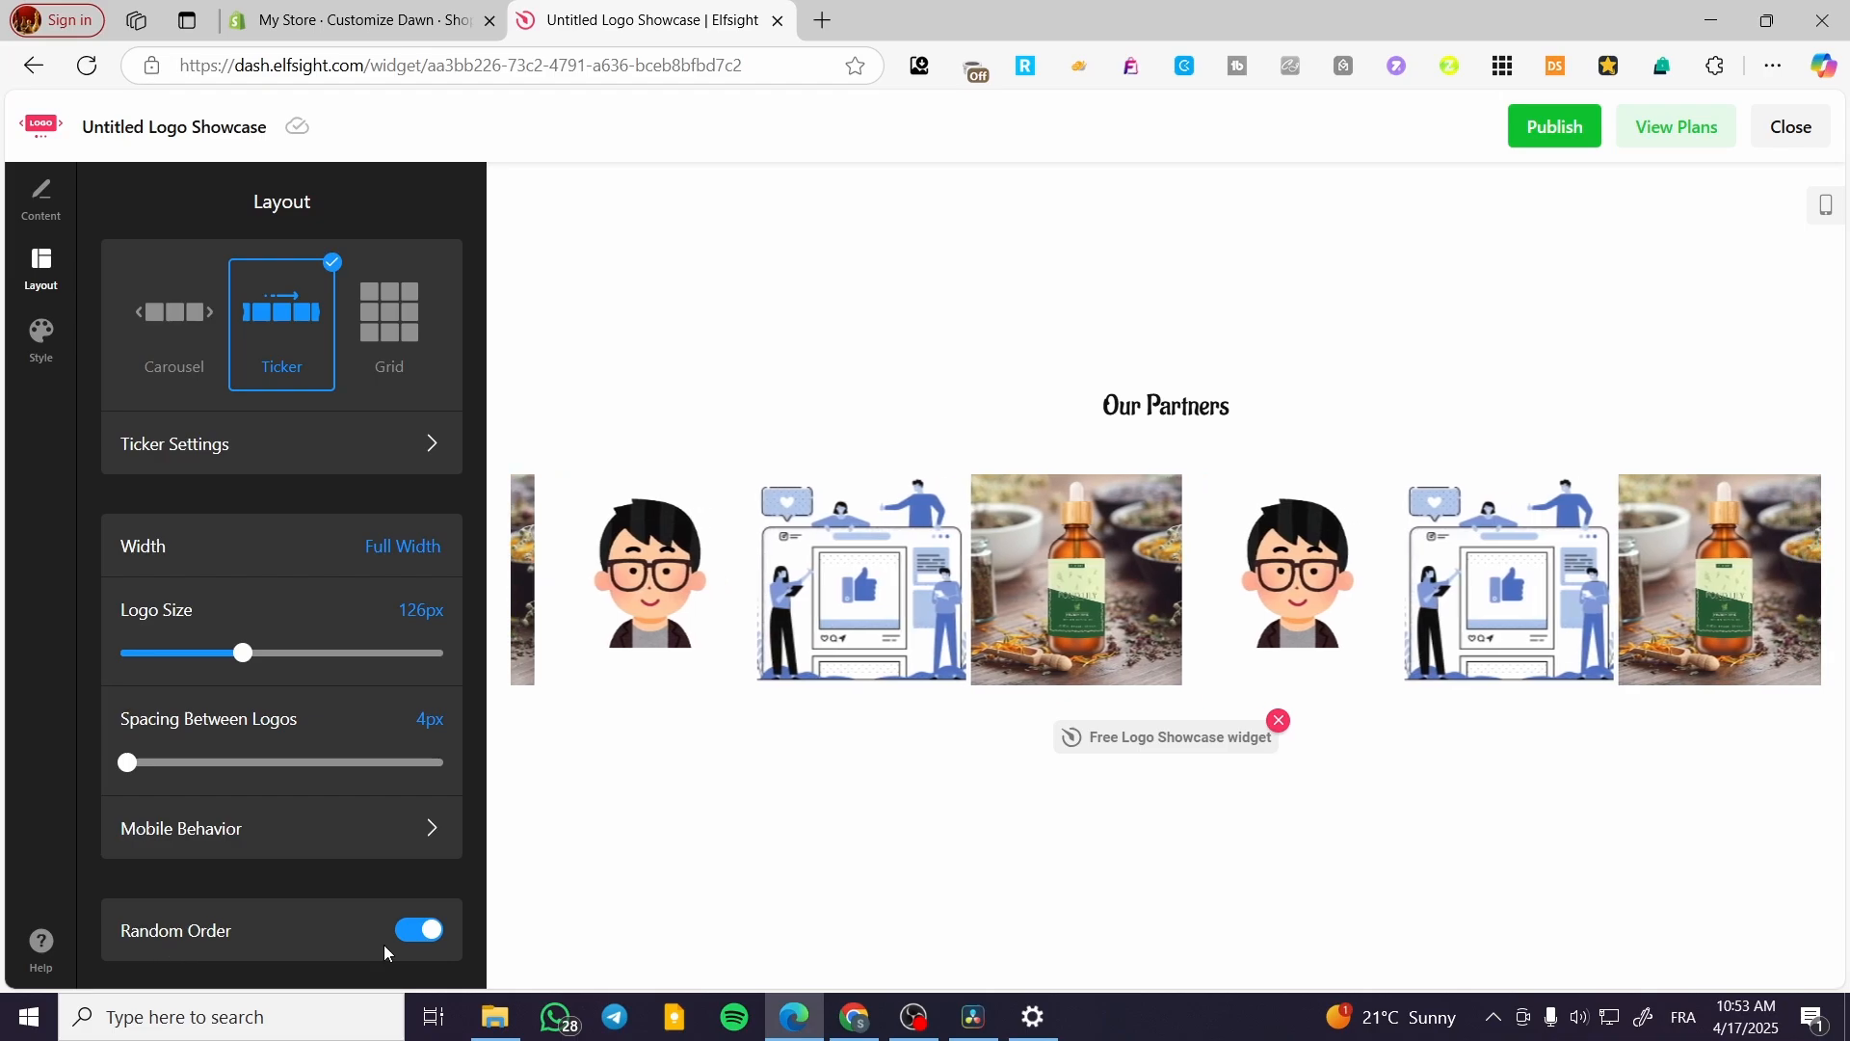
pyautogui.click(421, 932)
pyautogui.click(421, 933)
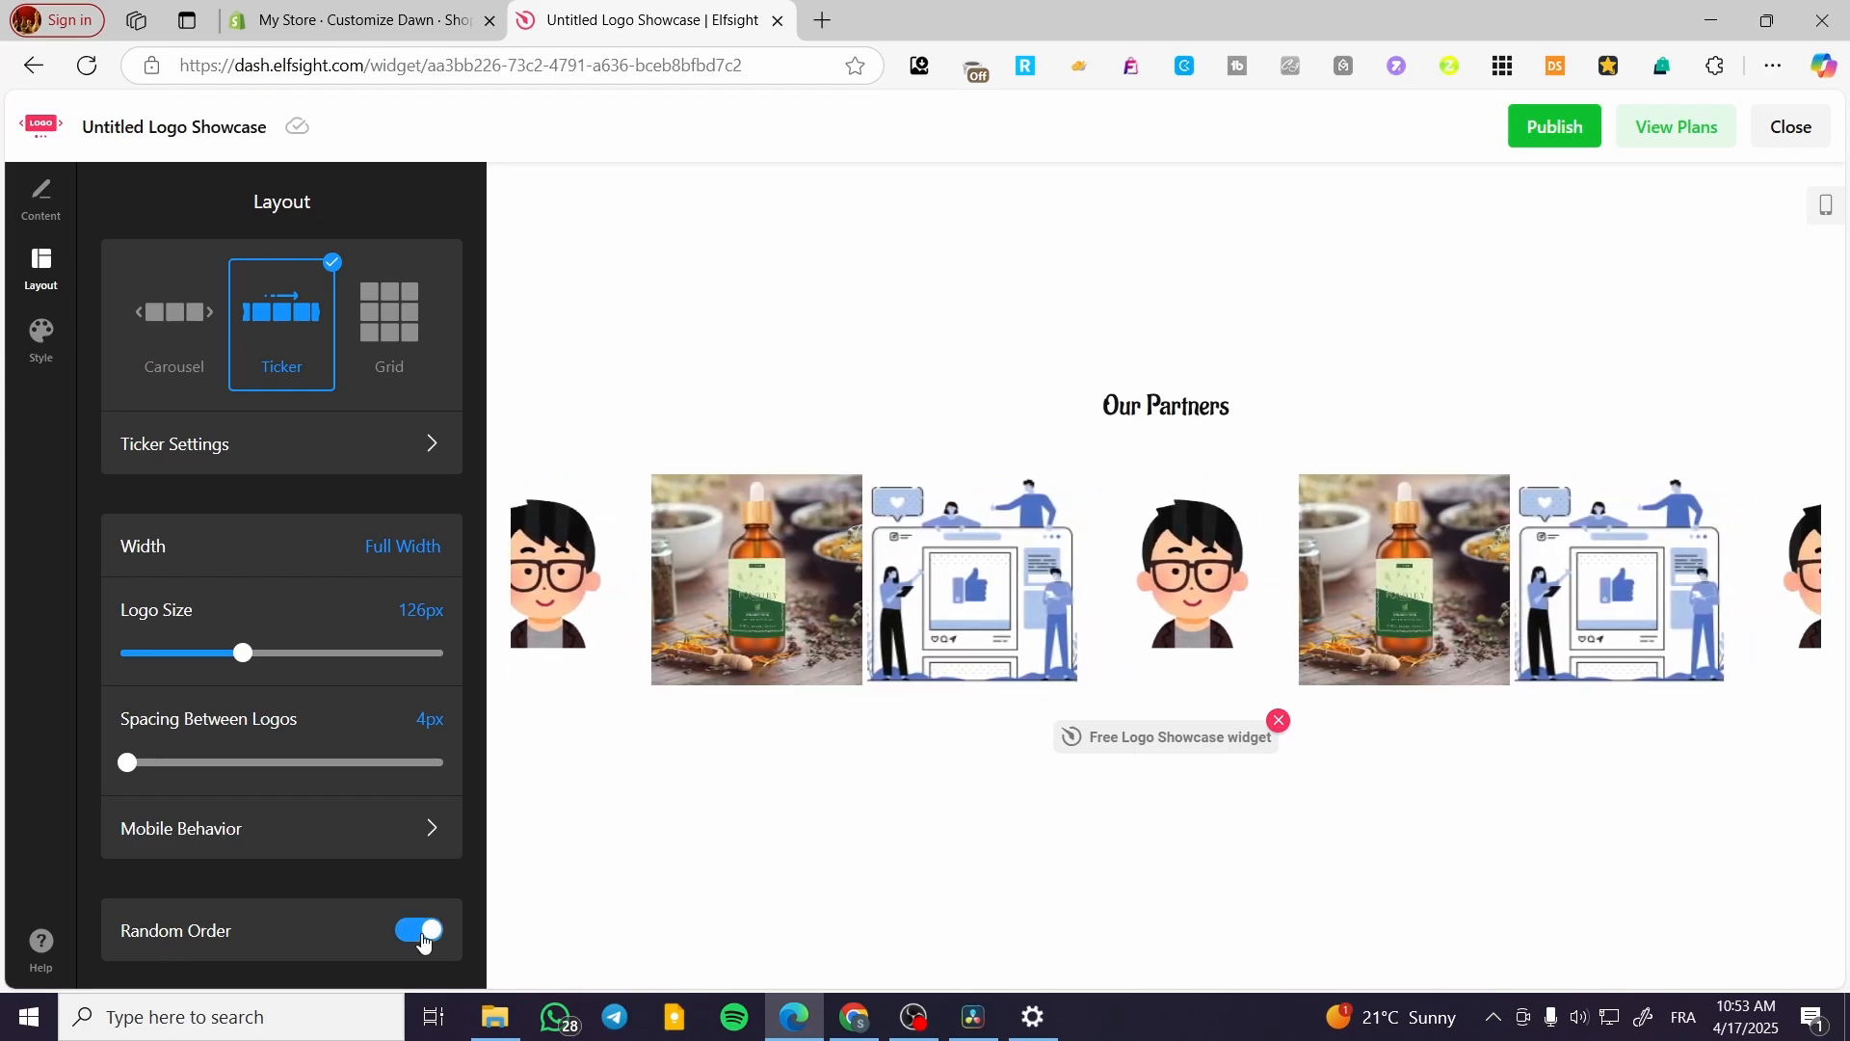
pyautogui.click(421, 933)
pyautogui.click(421, 932)
pyautogui.click(421, 934)
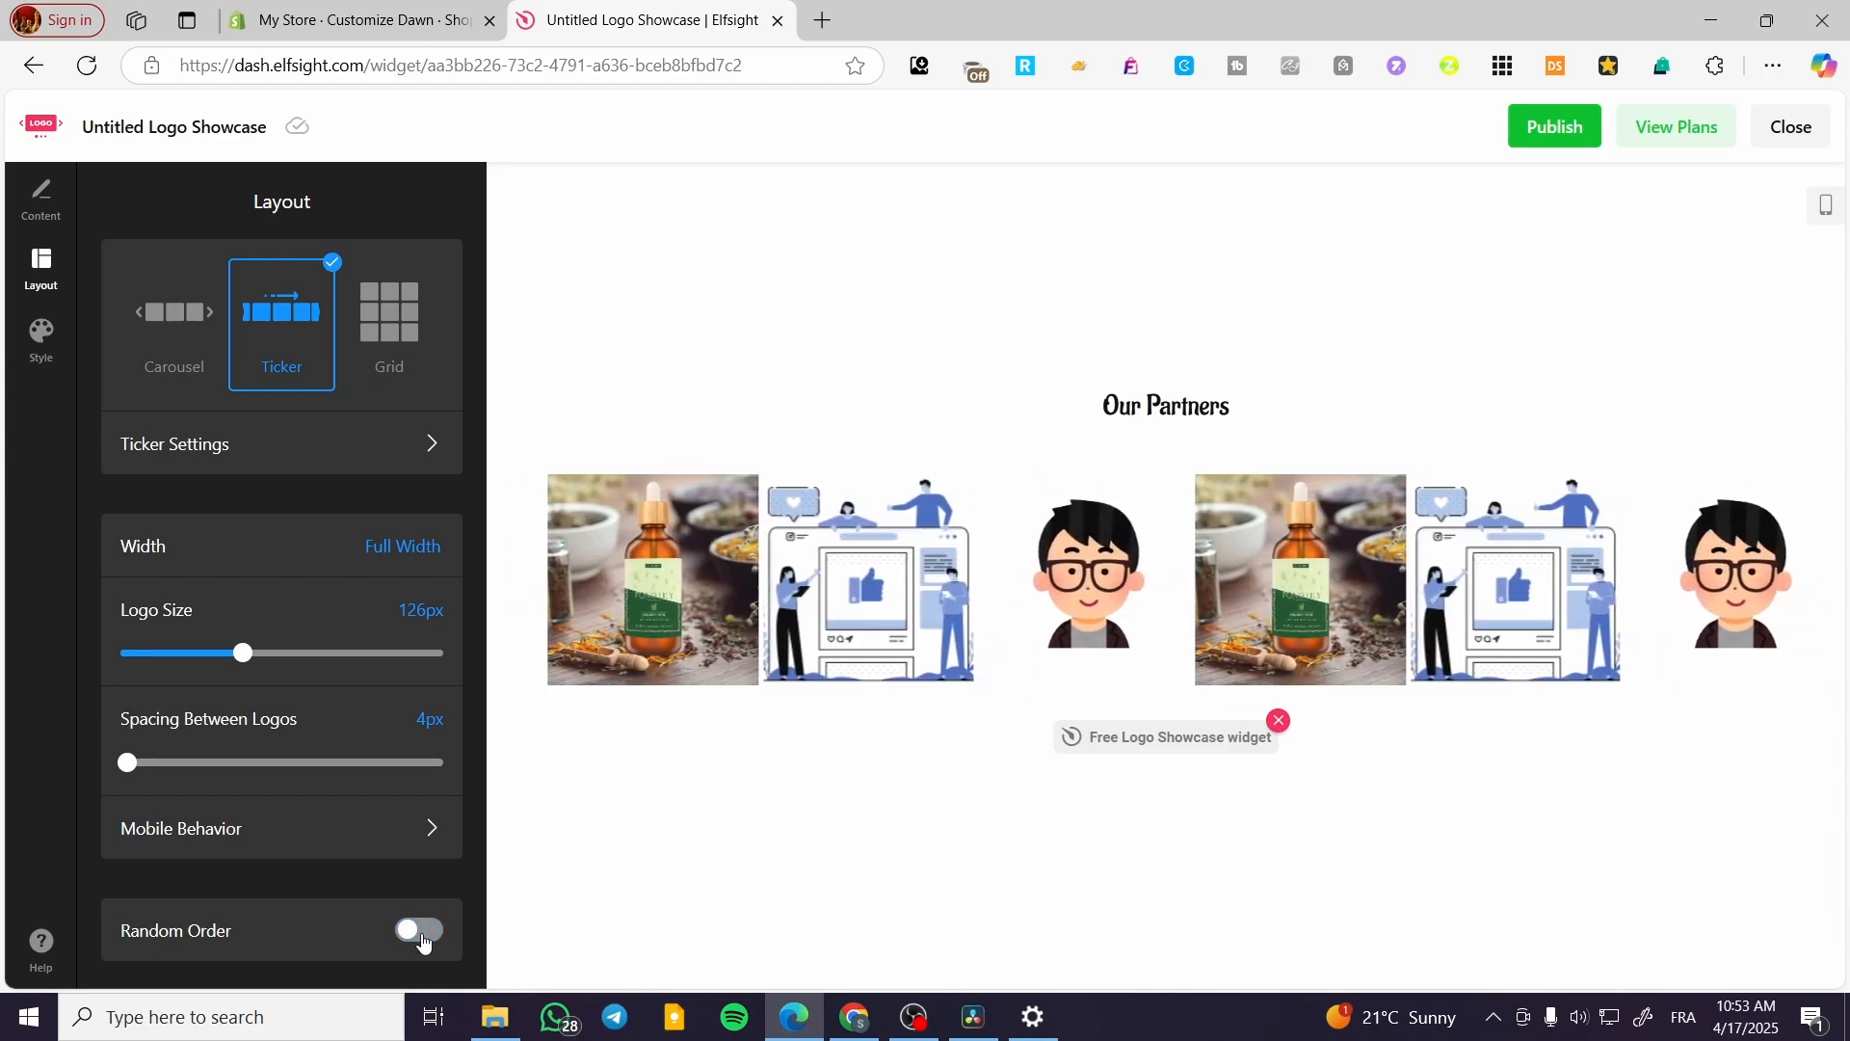
pyautogui.click(421, 934)
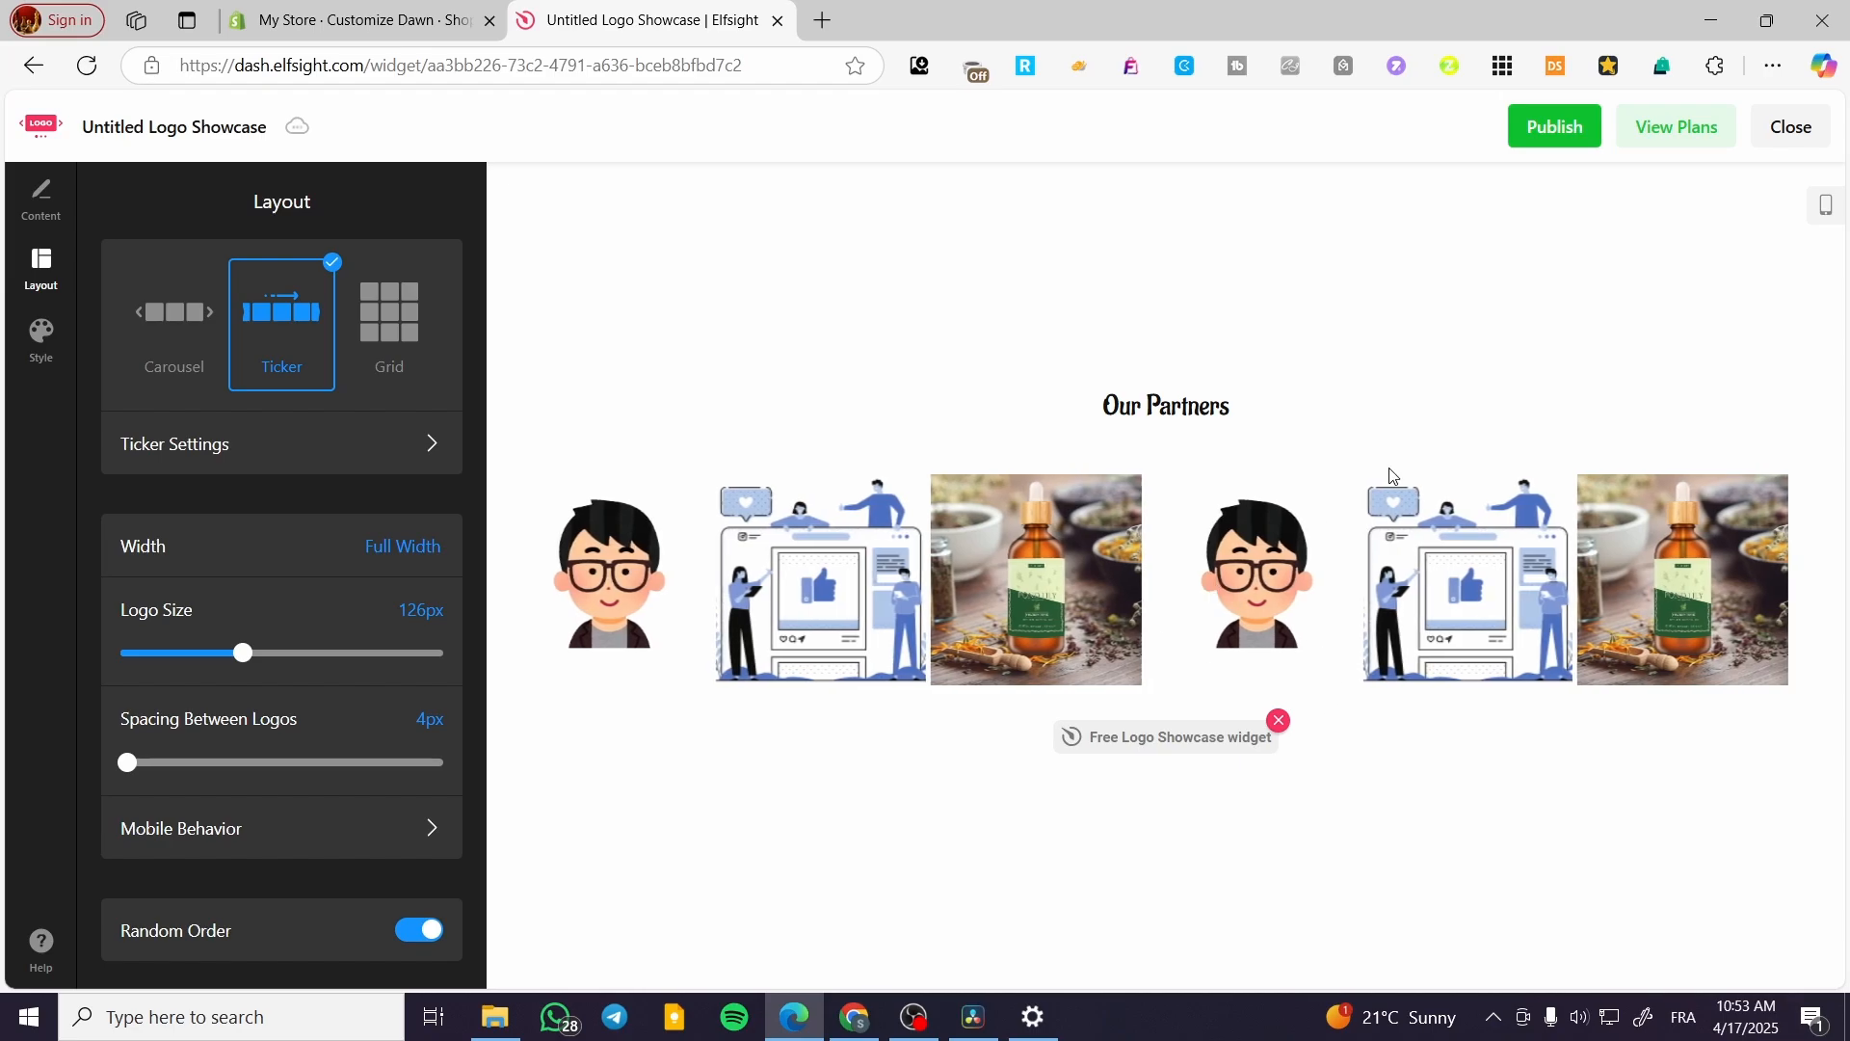
# Go to the widget's style settings and look at the font choices
pyautogui.click(23, 343)
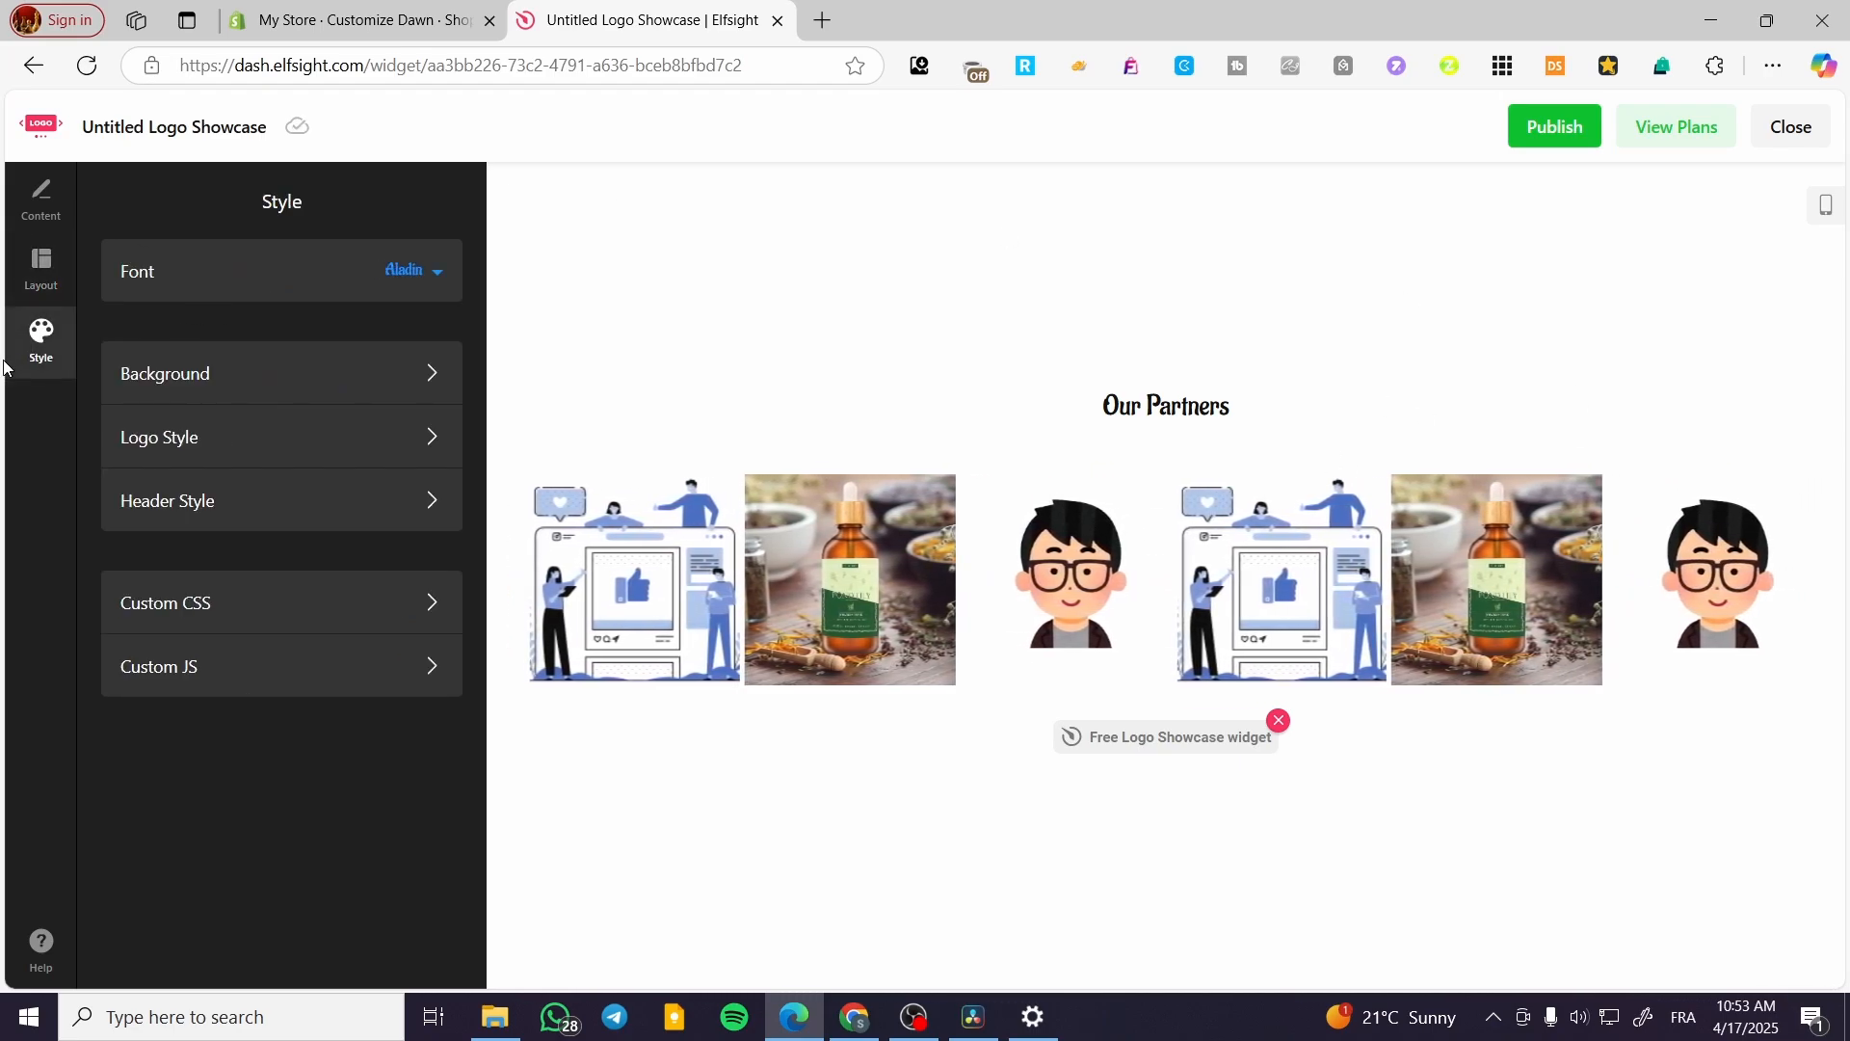
pyautogui.click(435, 282)
pyautogui.click(437, 283)
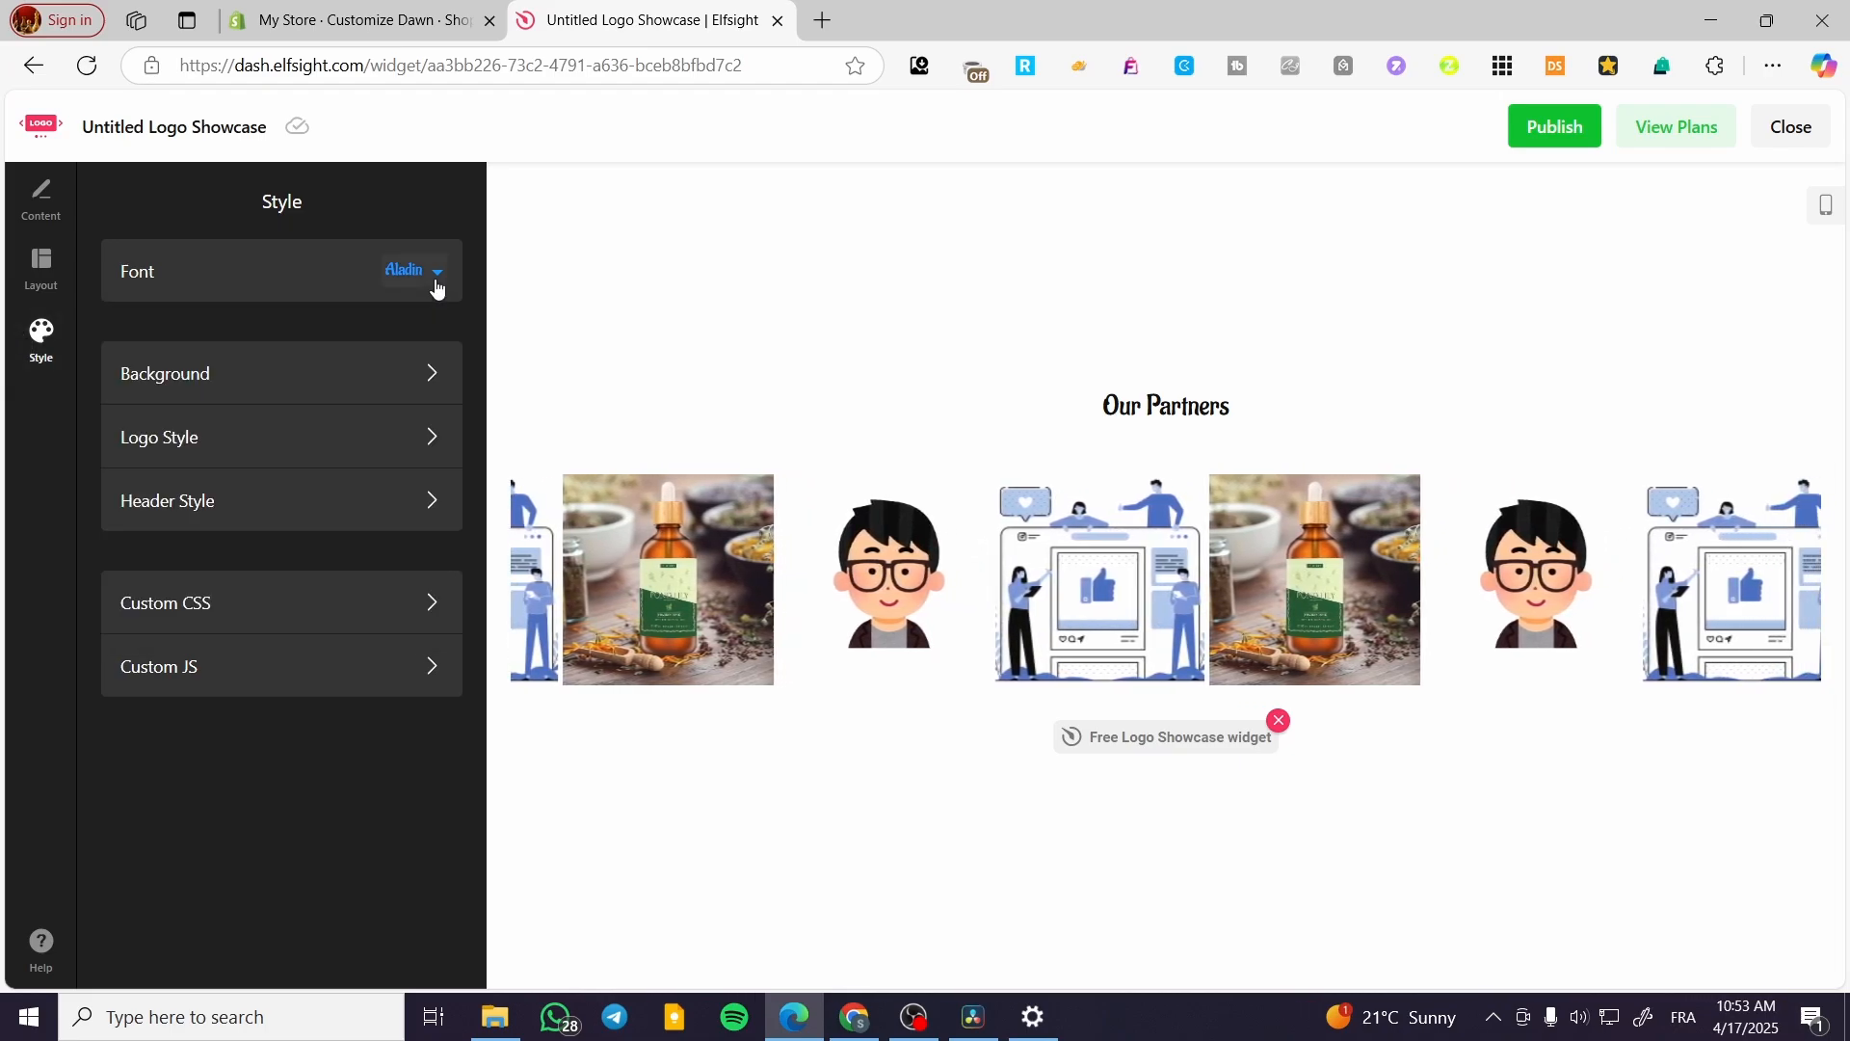
# Try teal and translucent black backgrounds for the widget, and set the background color to translucent white
pyautogui.click(223, 387)
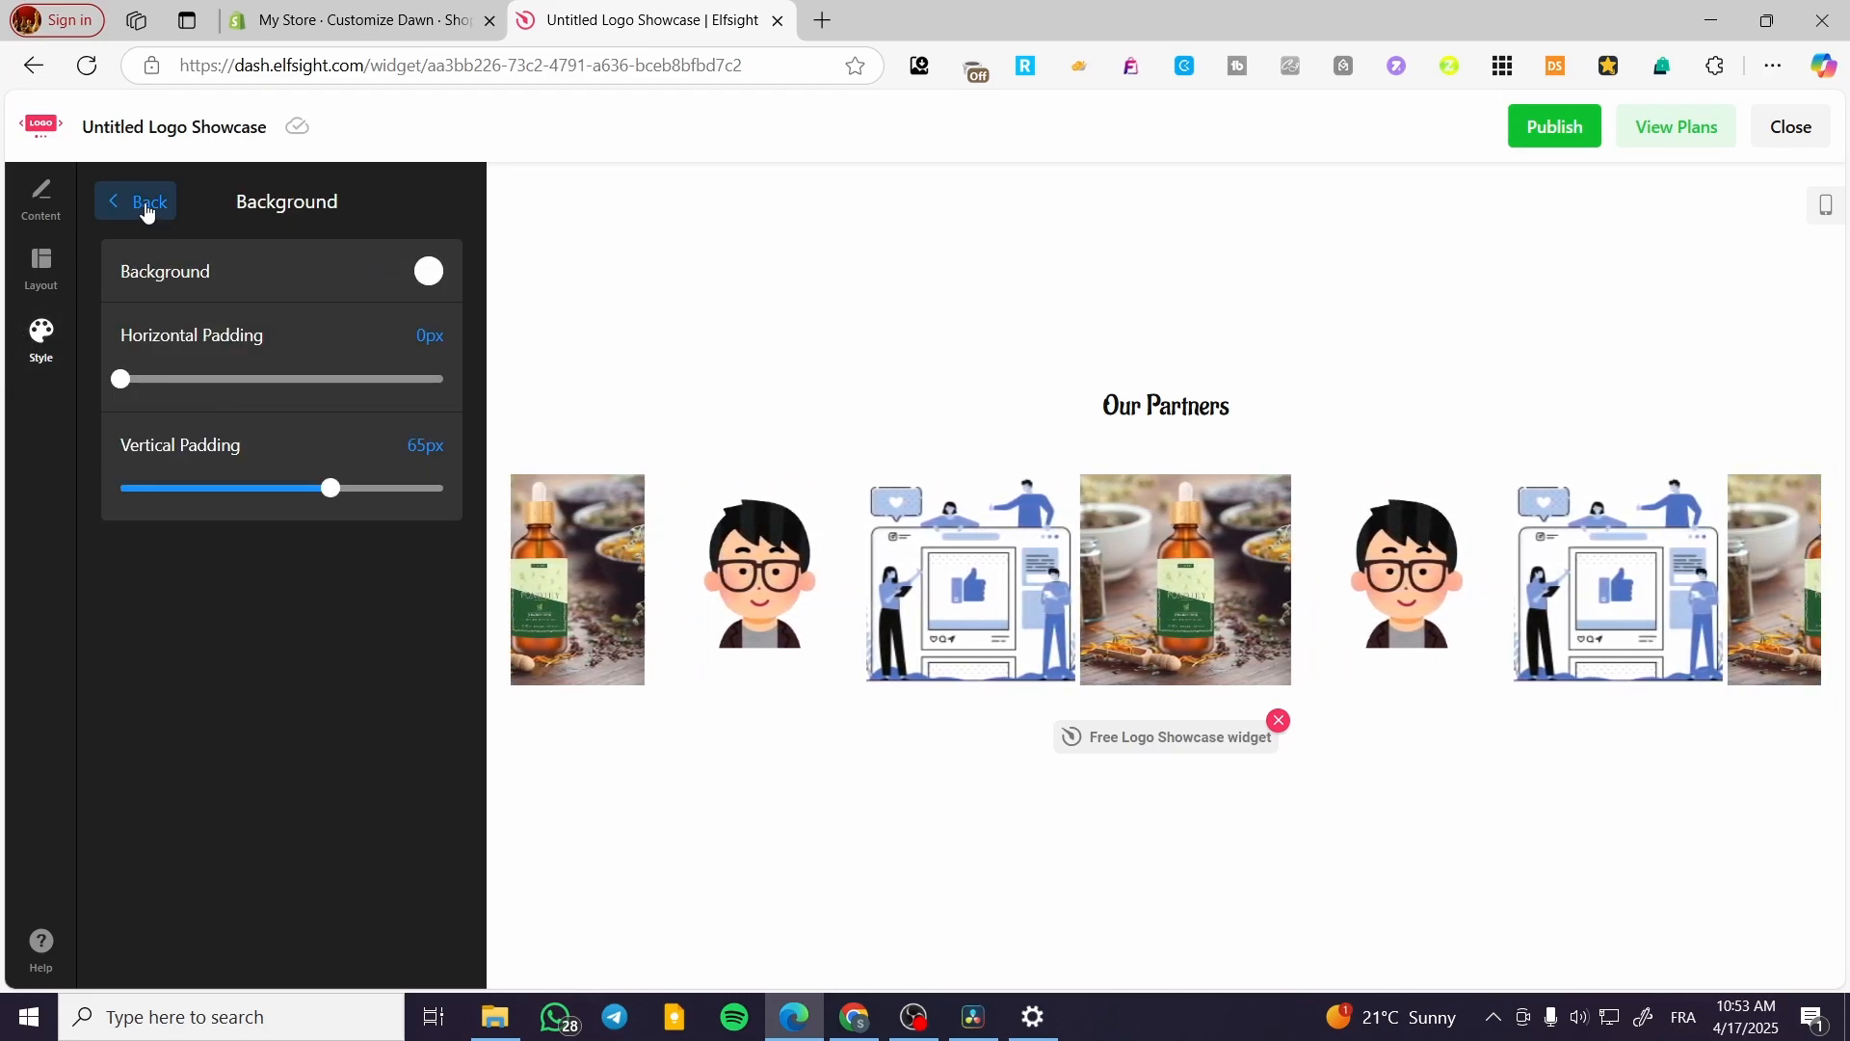
pyautogui.click(423, 289)
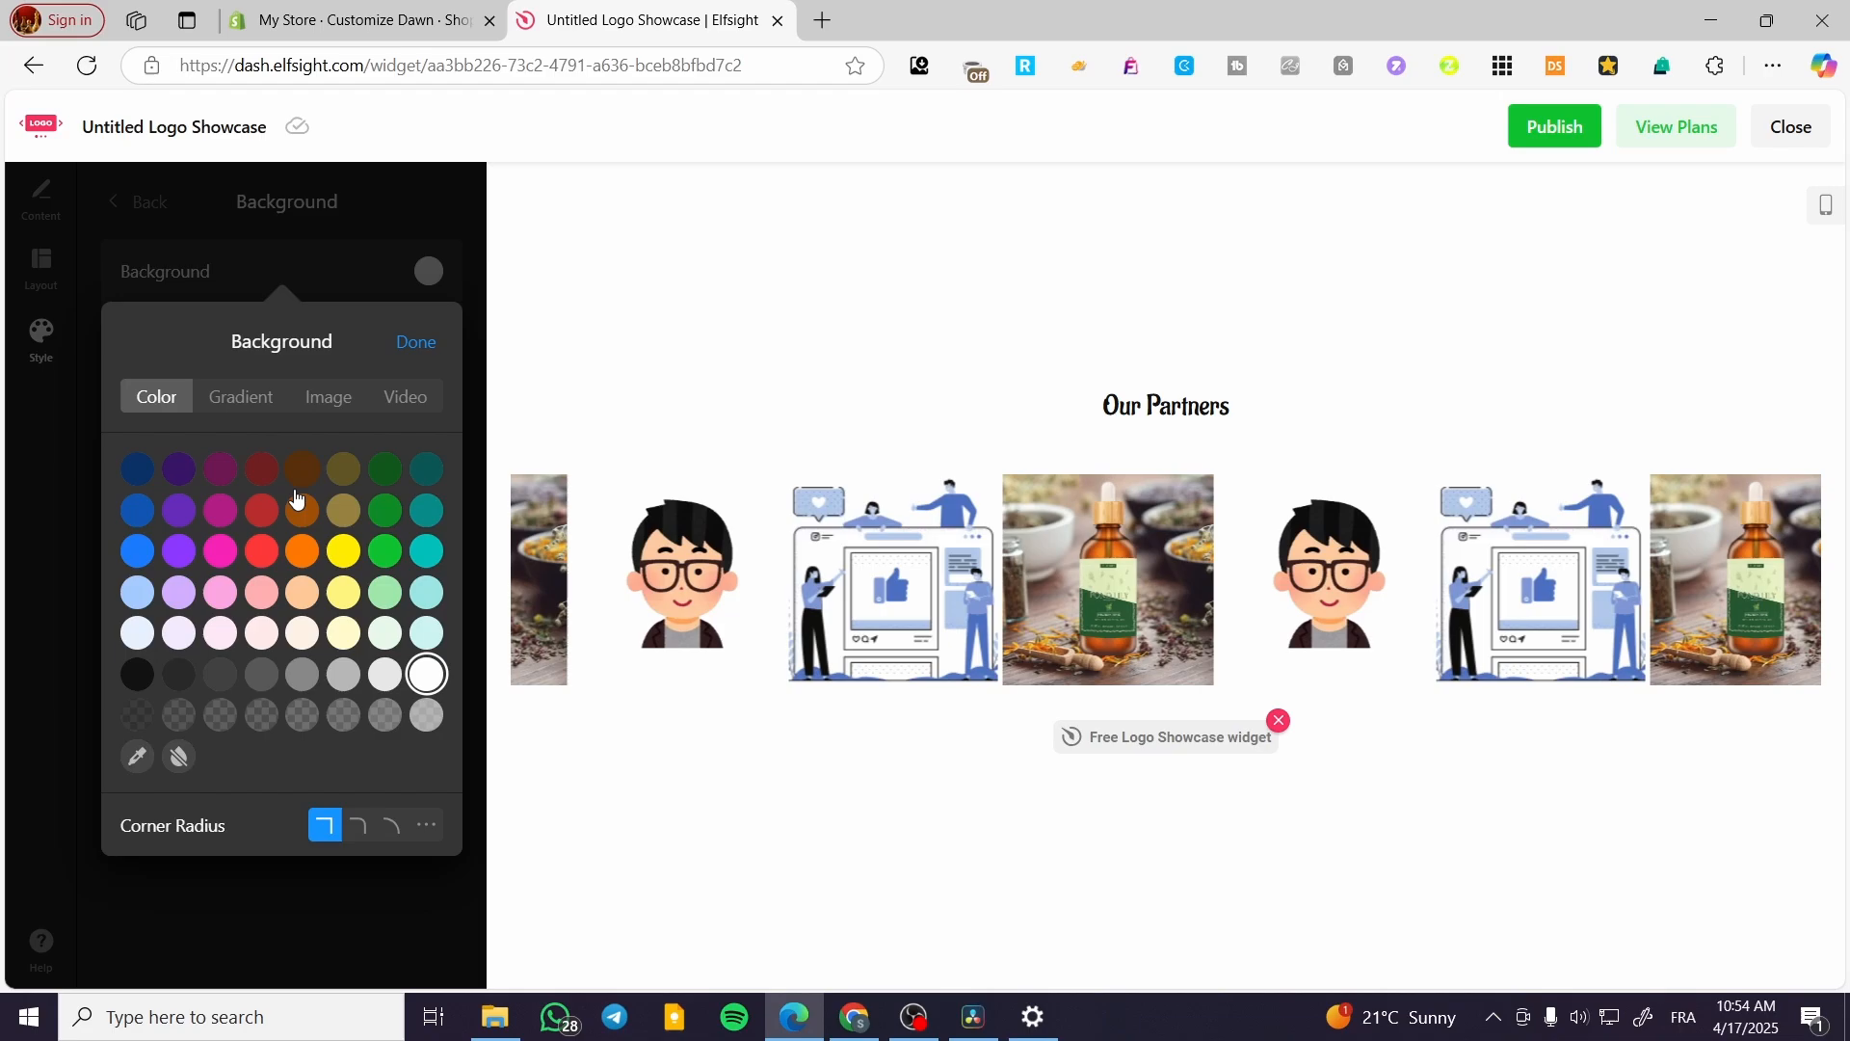
pyautogui.click(426, 469)
pyautogui.click(427, 510)
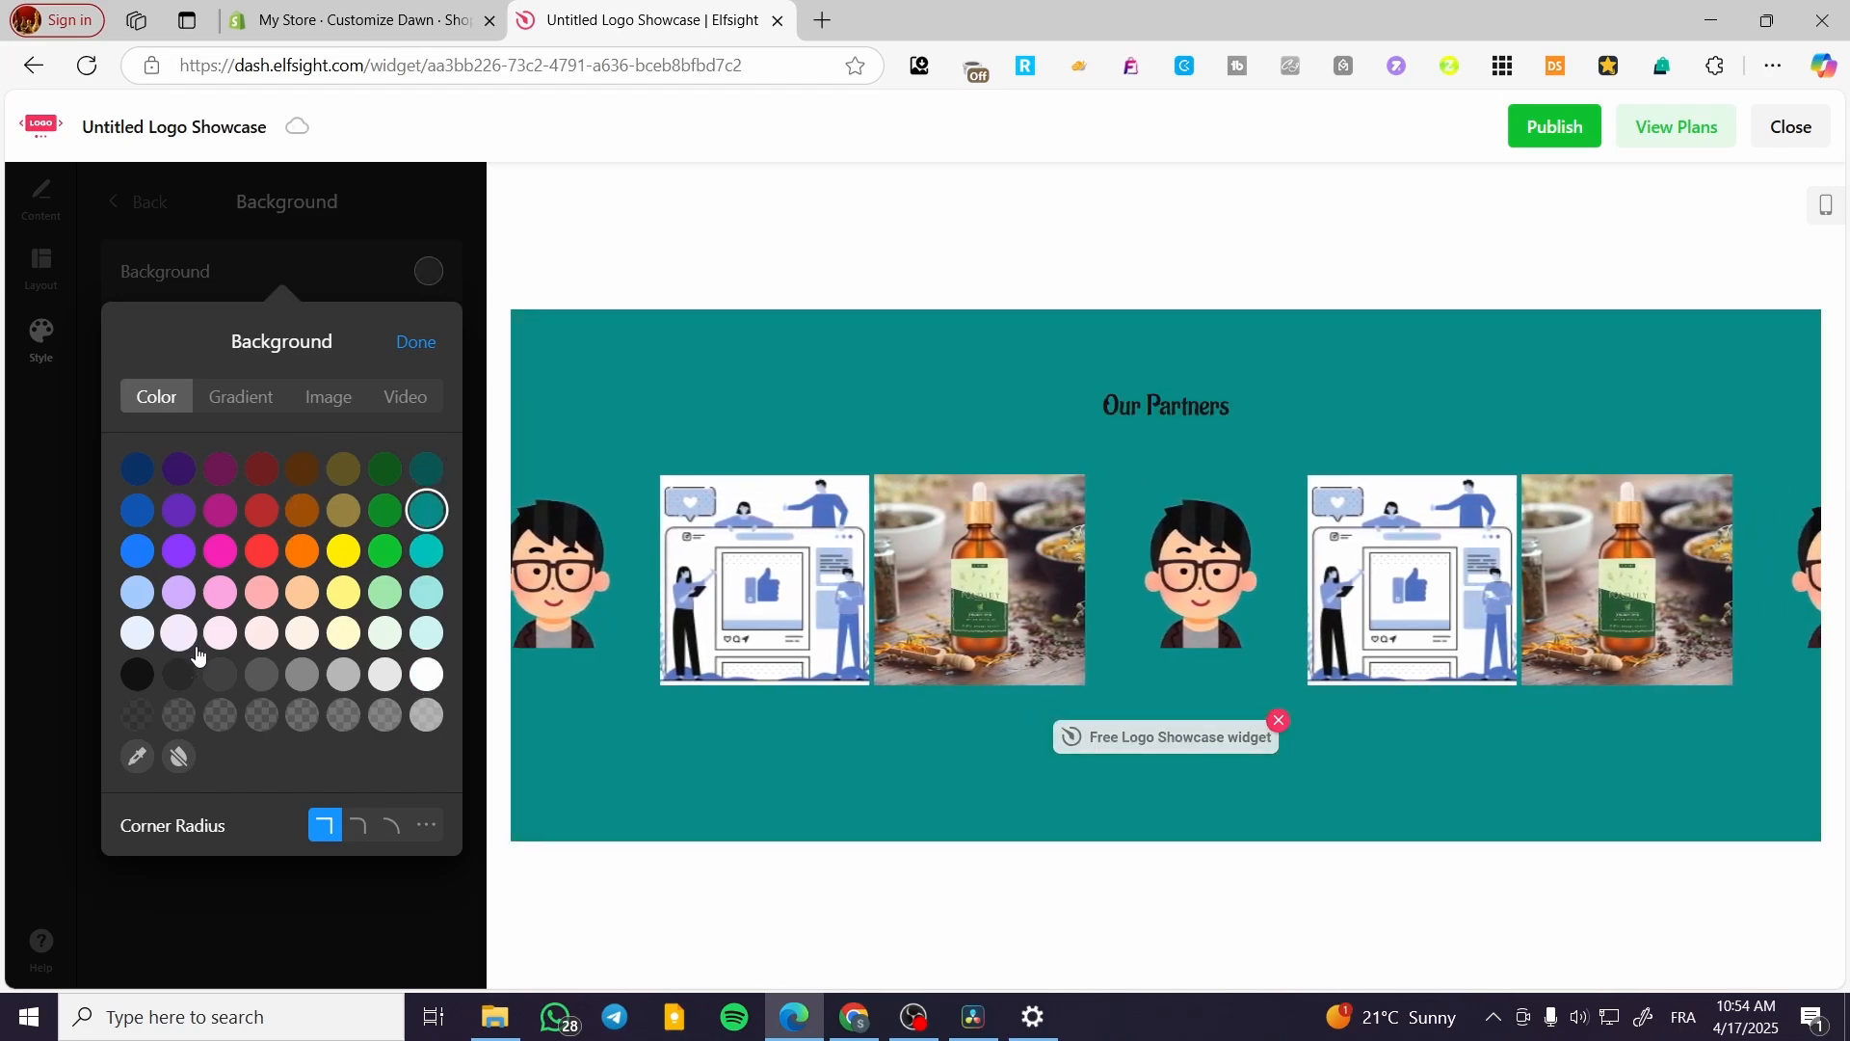
pyautogui.click(143, 718)
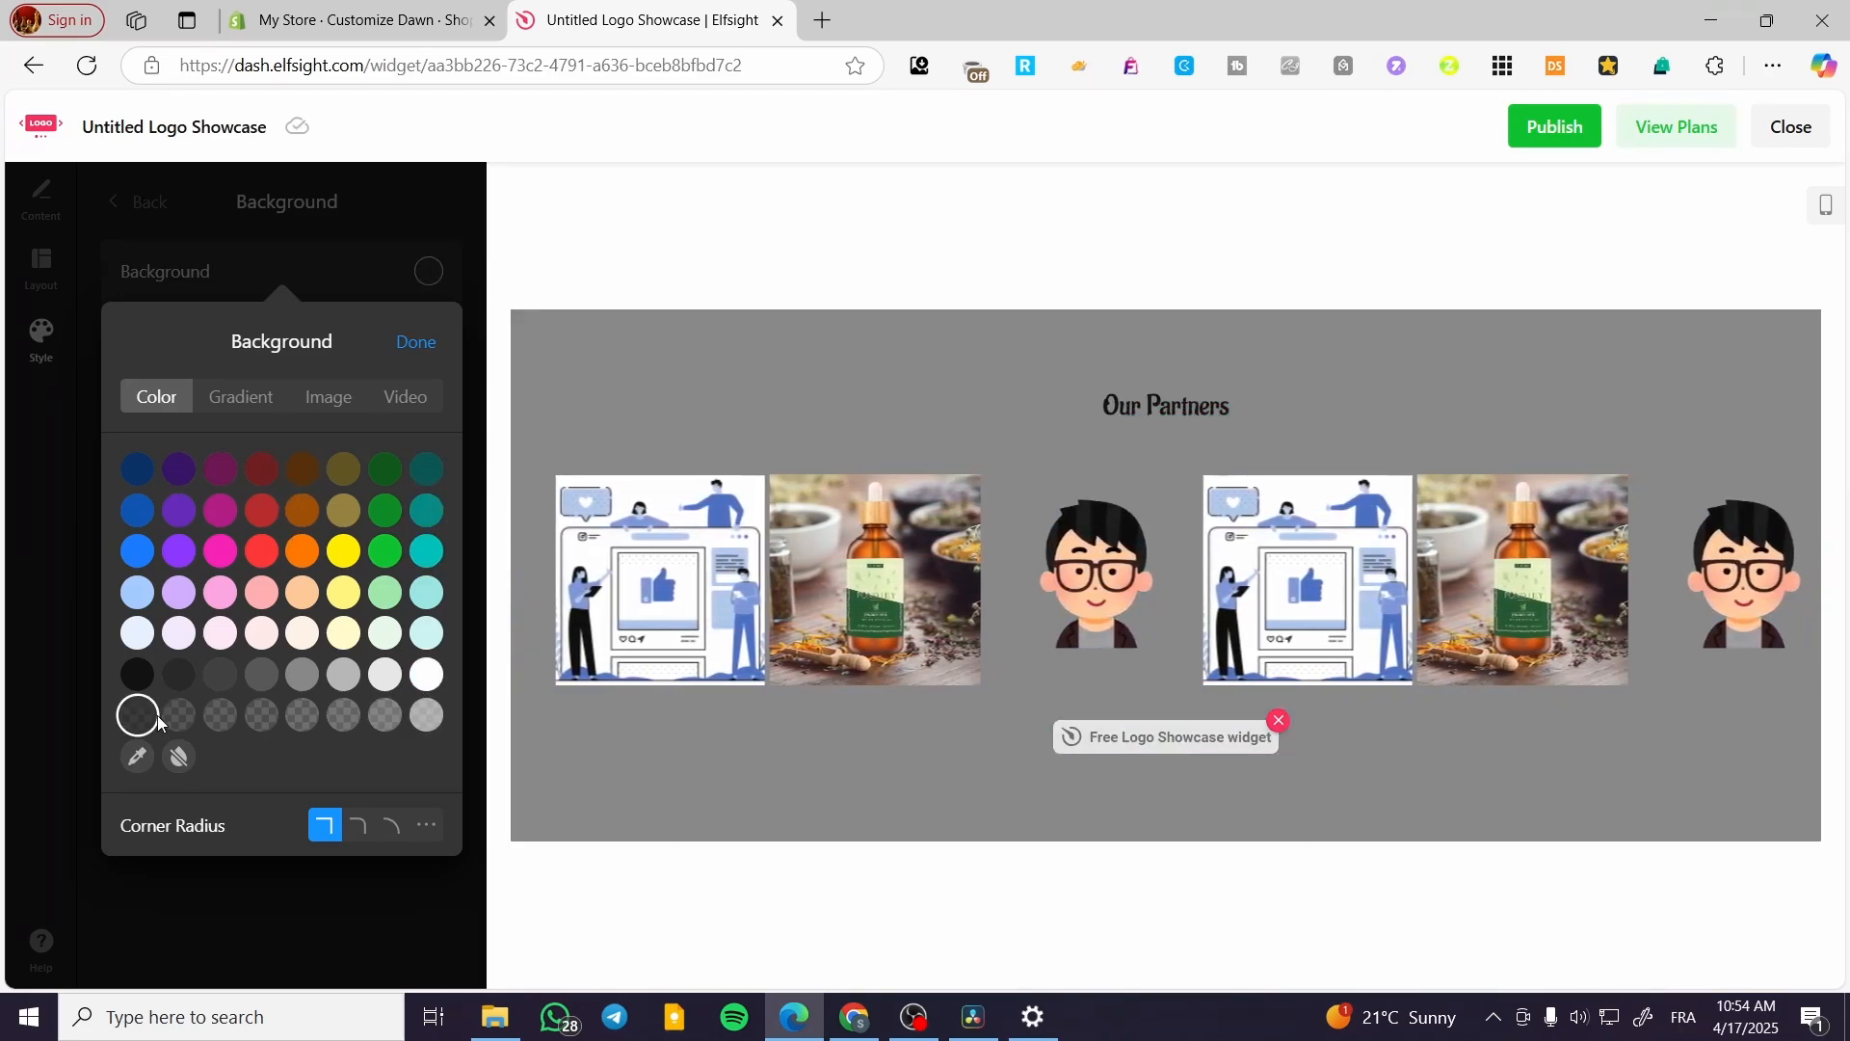
pyautogui.click(423, 718)
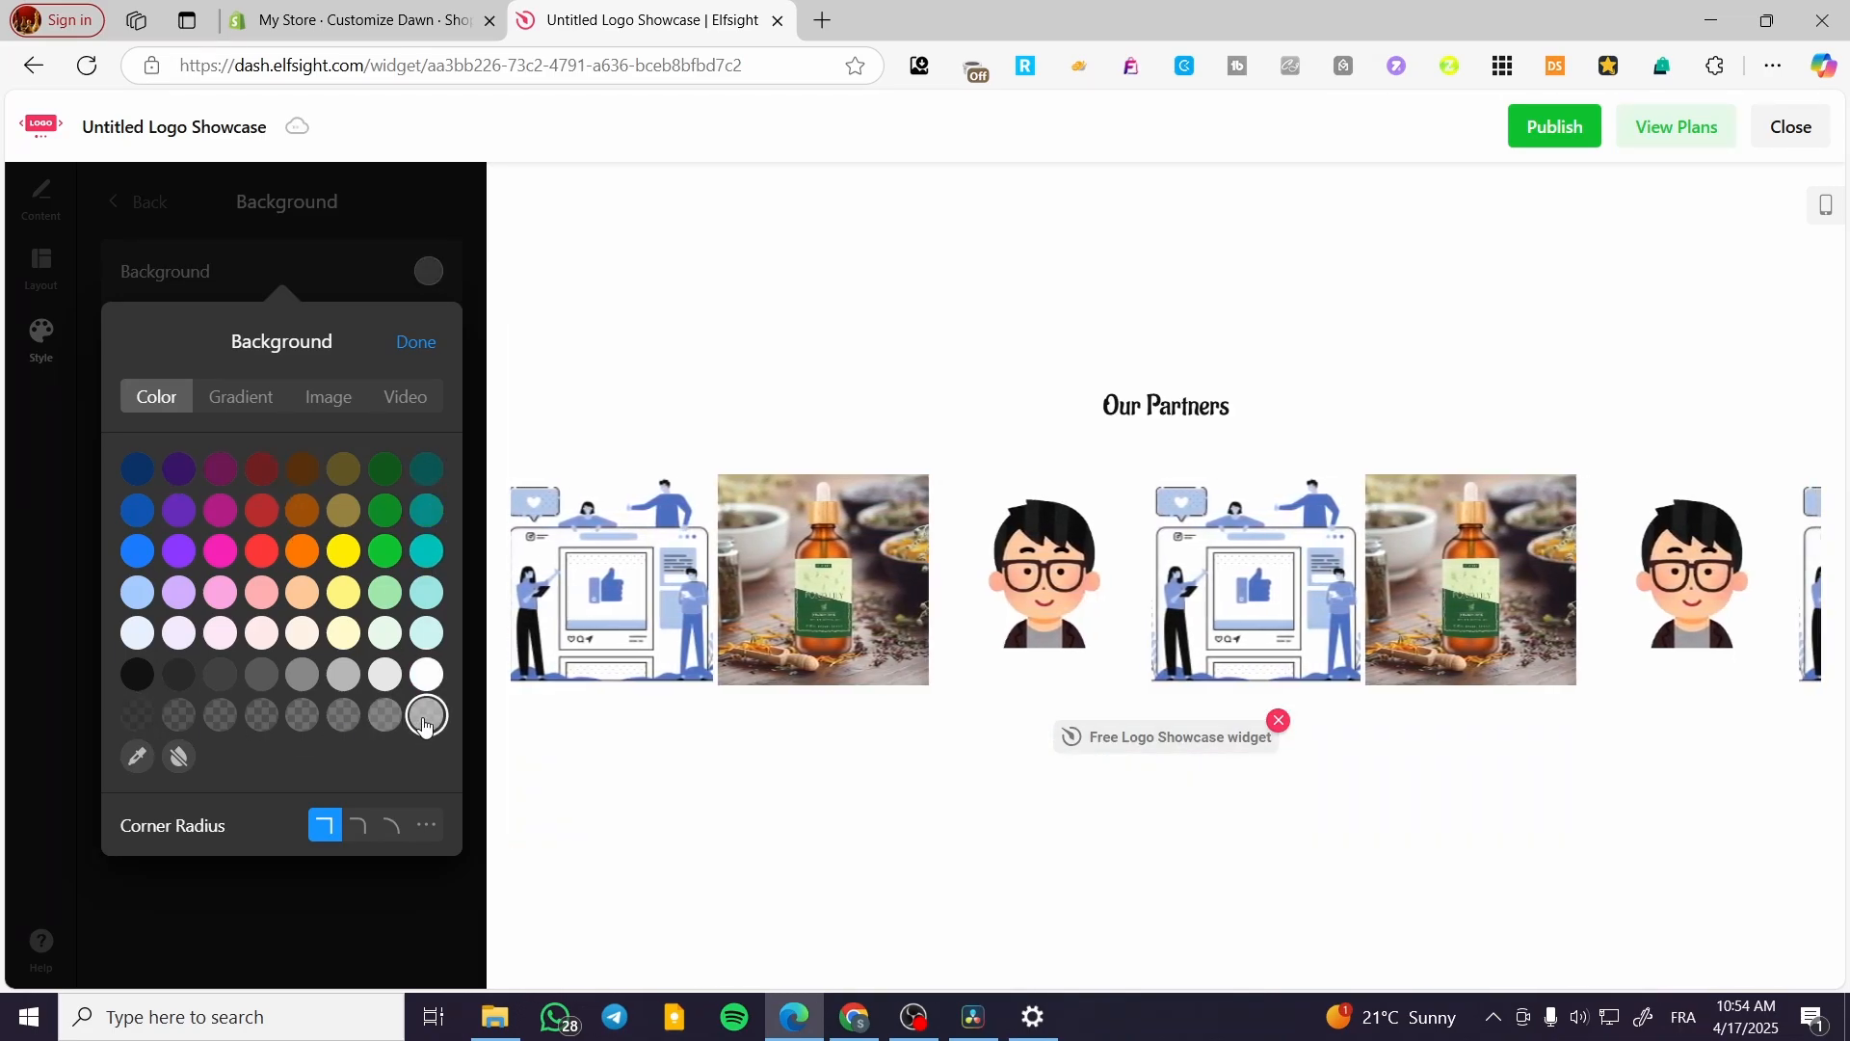
pyautogui.click(369, 270)
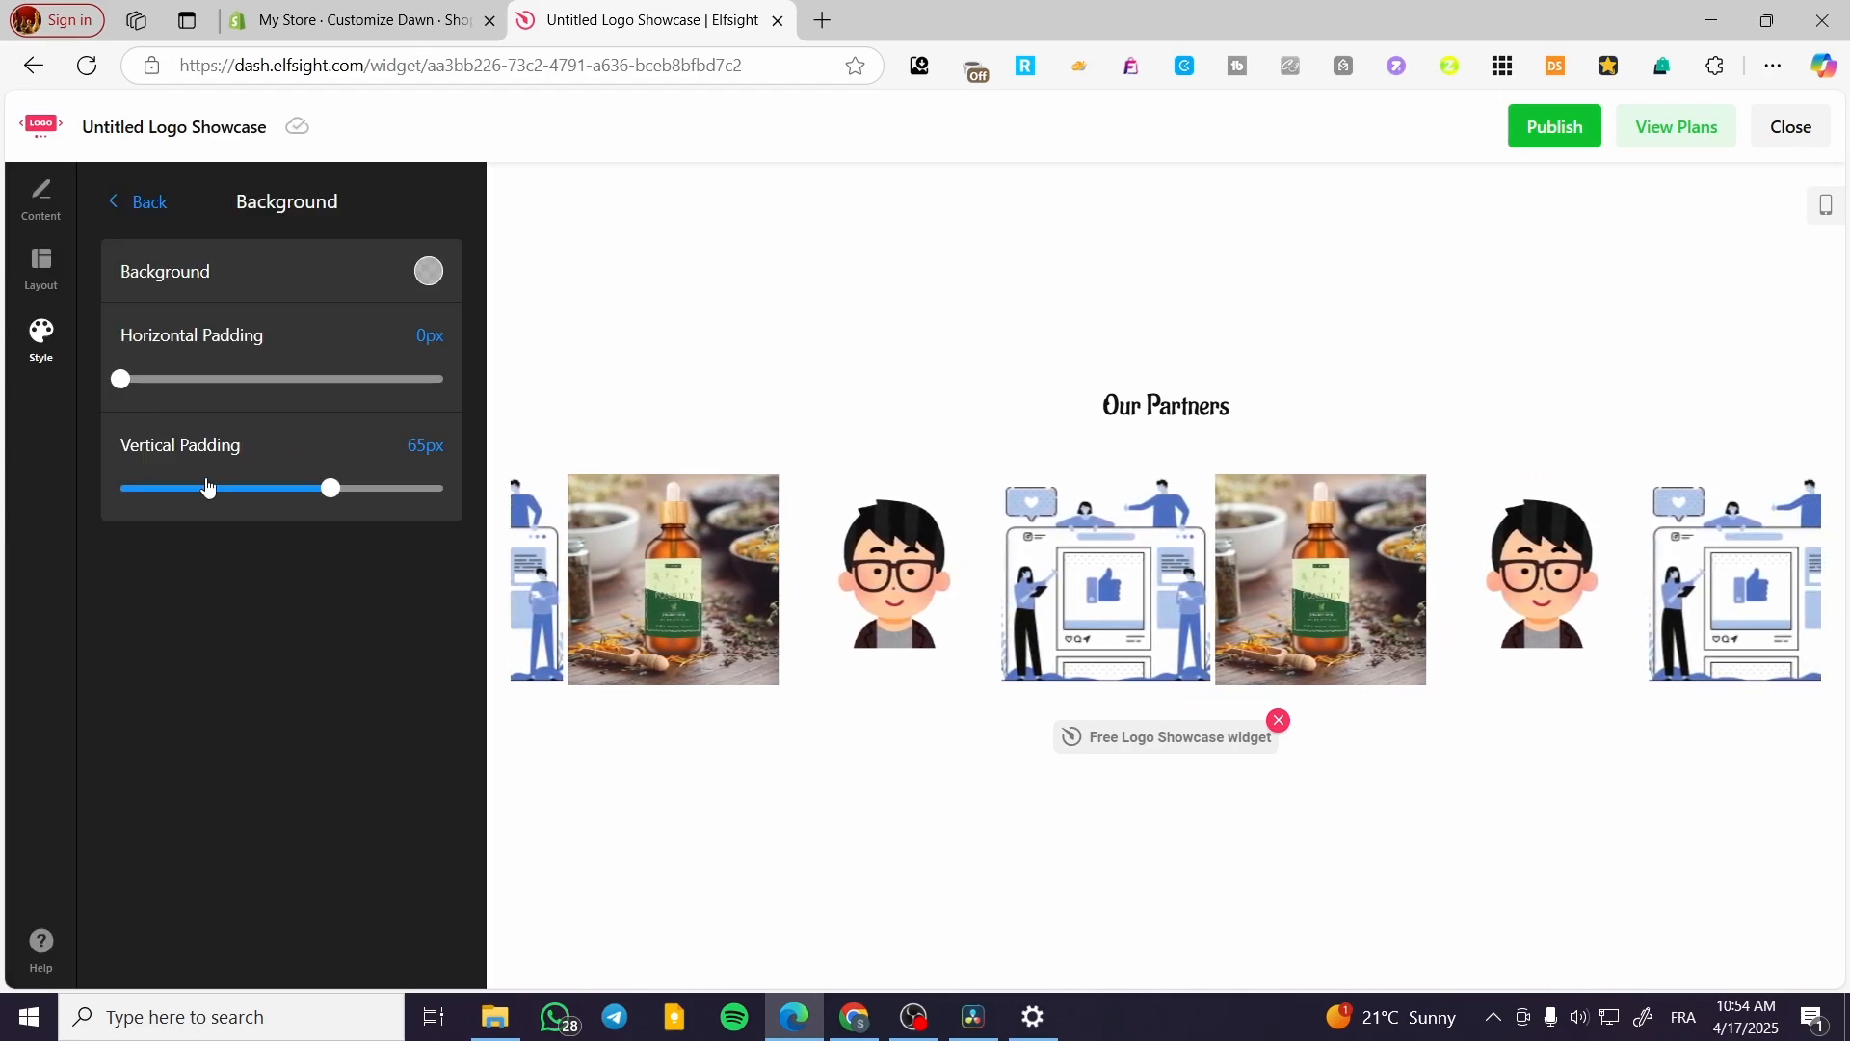
pyautogui.click(150, 204)
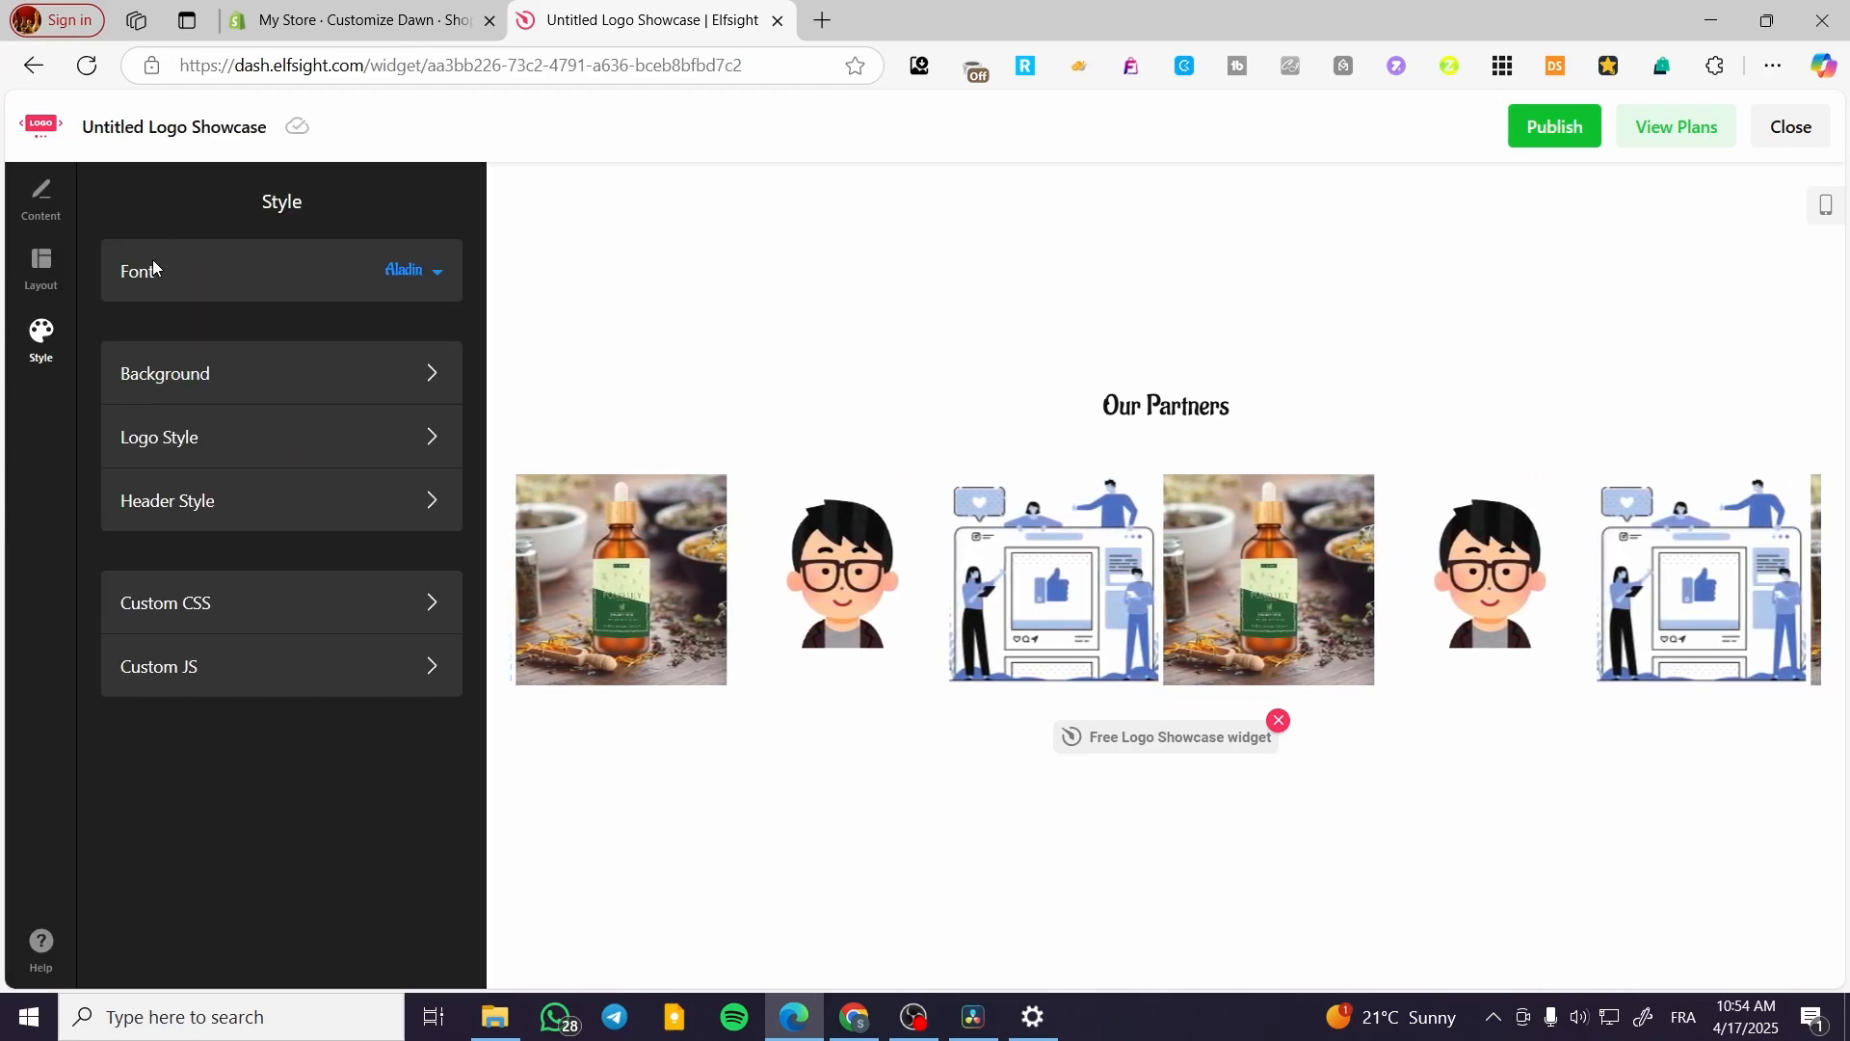
# Try the Grayscale Filter as the logo color scheme, restore Original, and check the header style settings
pyautogui.click(259, 441)
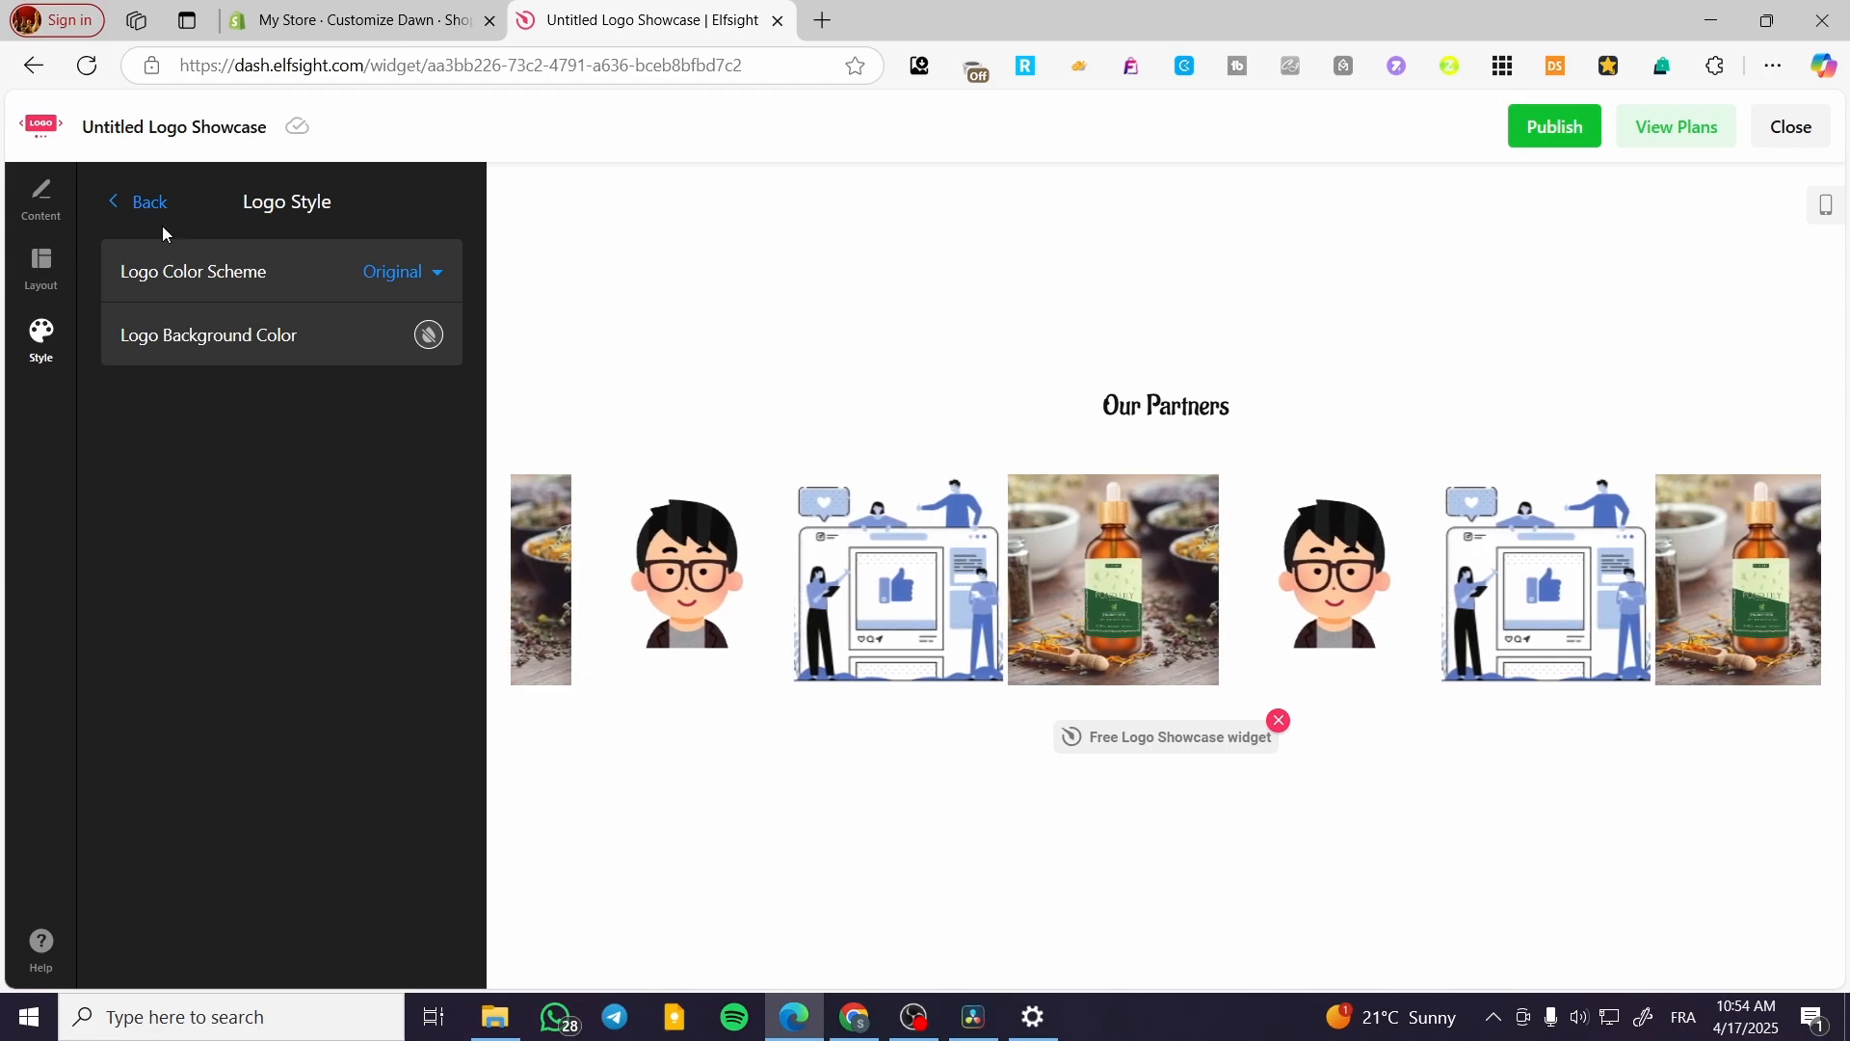
pyautogui.click(439, 278)
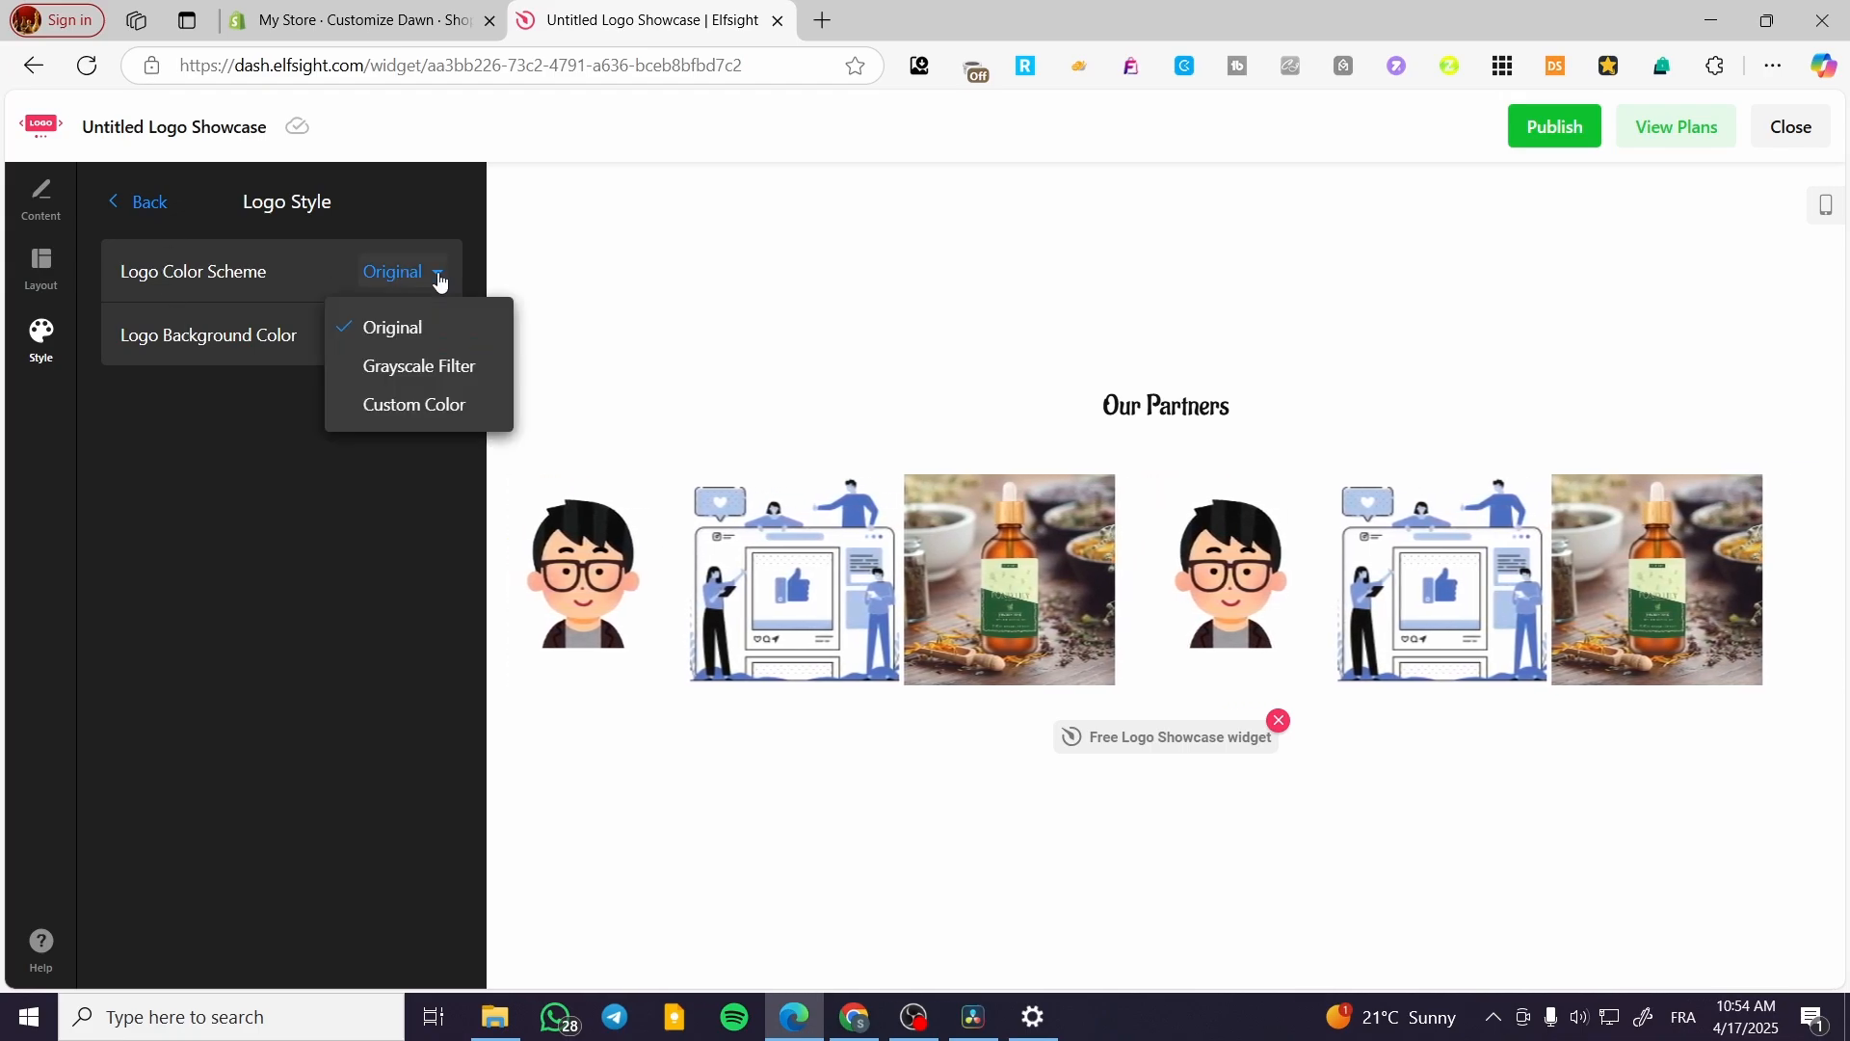
pyautogui.click(421, 366)
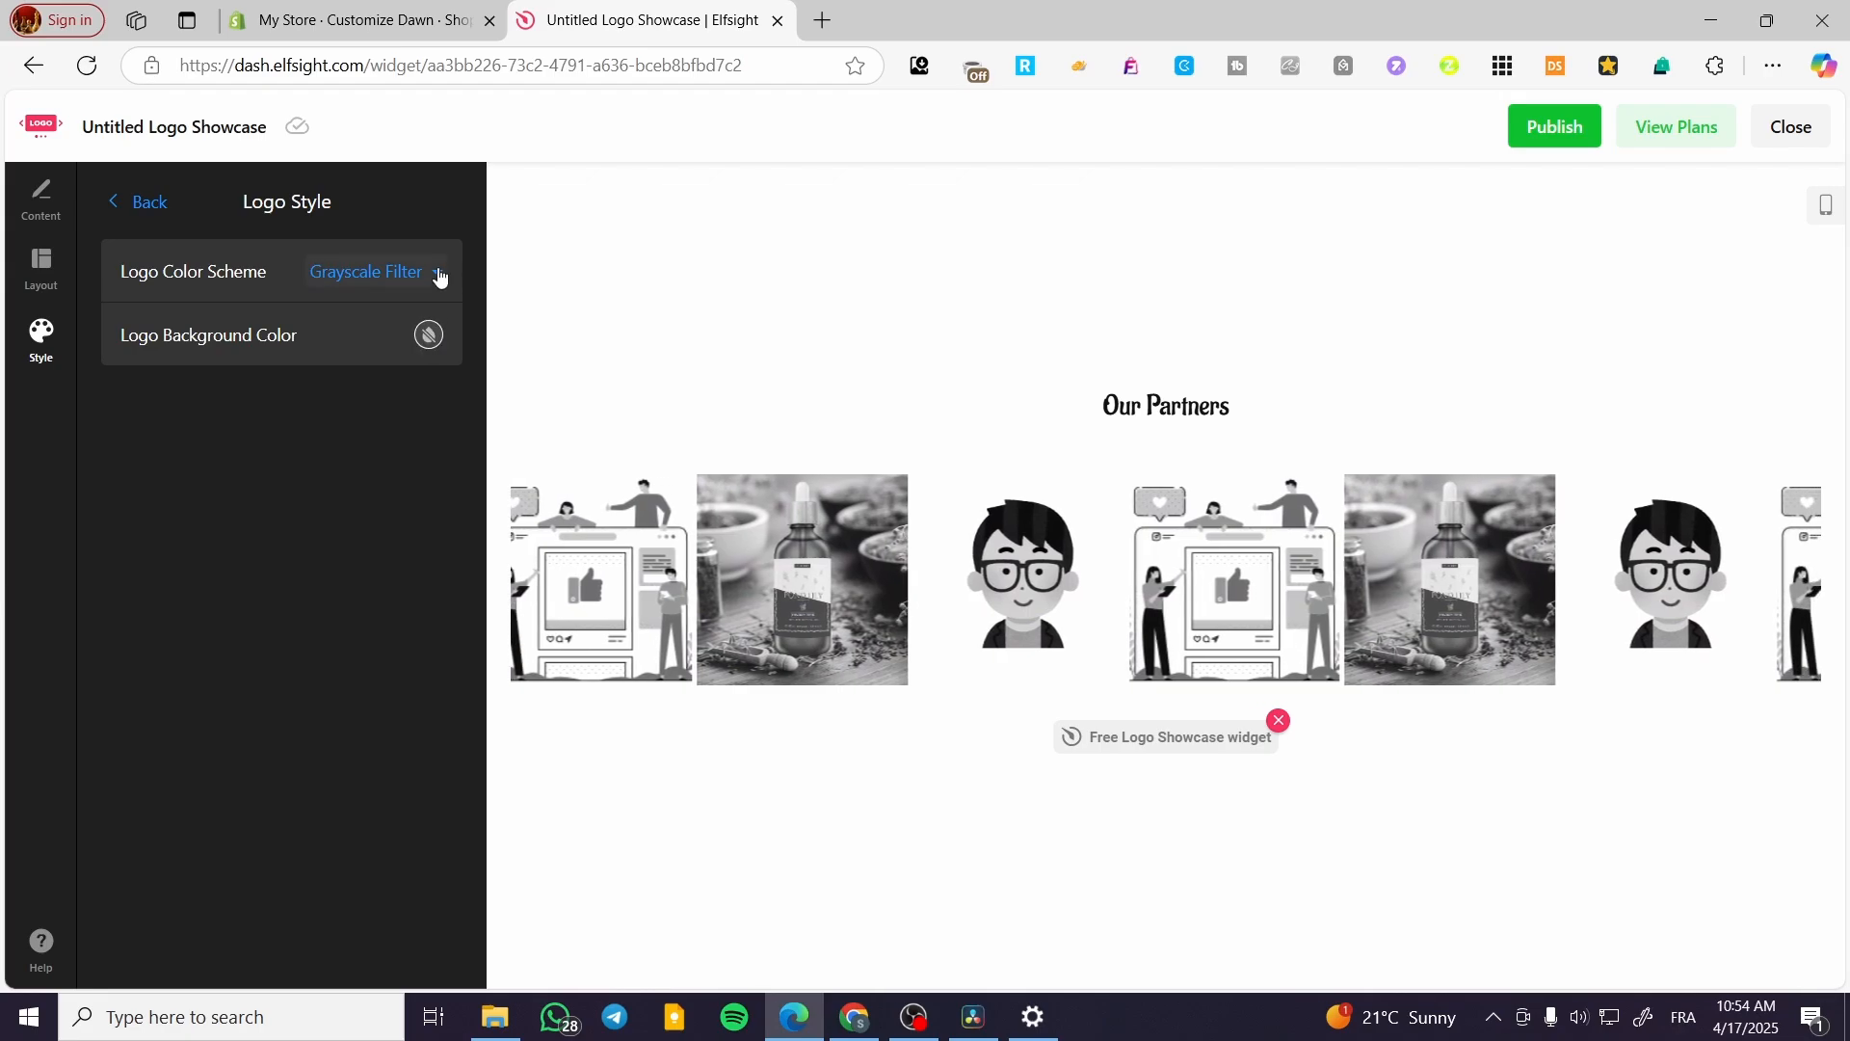
pyautogui.click(433, 274)
pyautogui.click(411, 327)
pyautogui.click(118, 202)
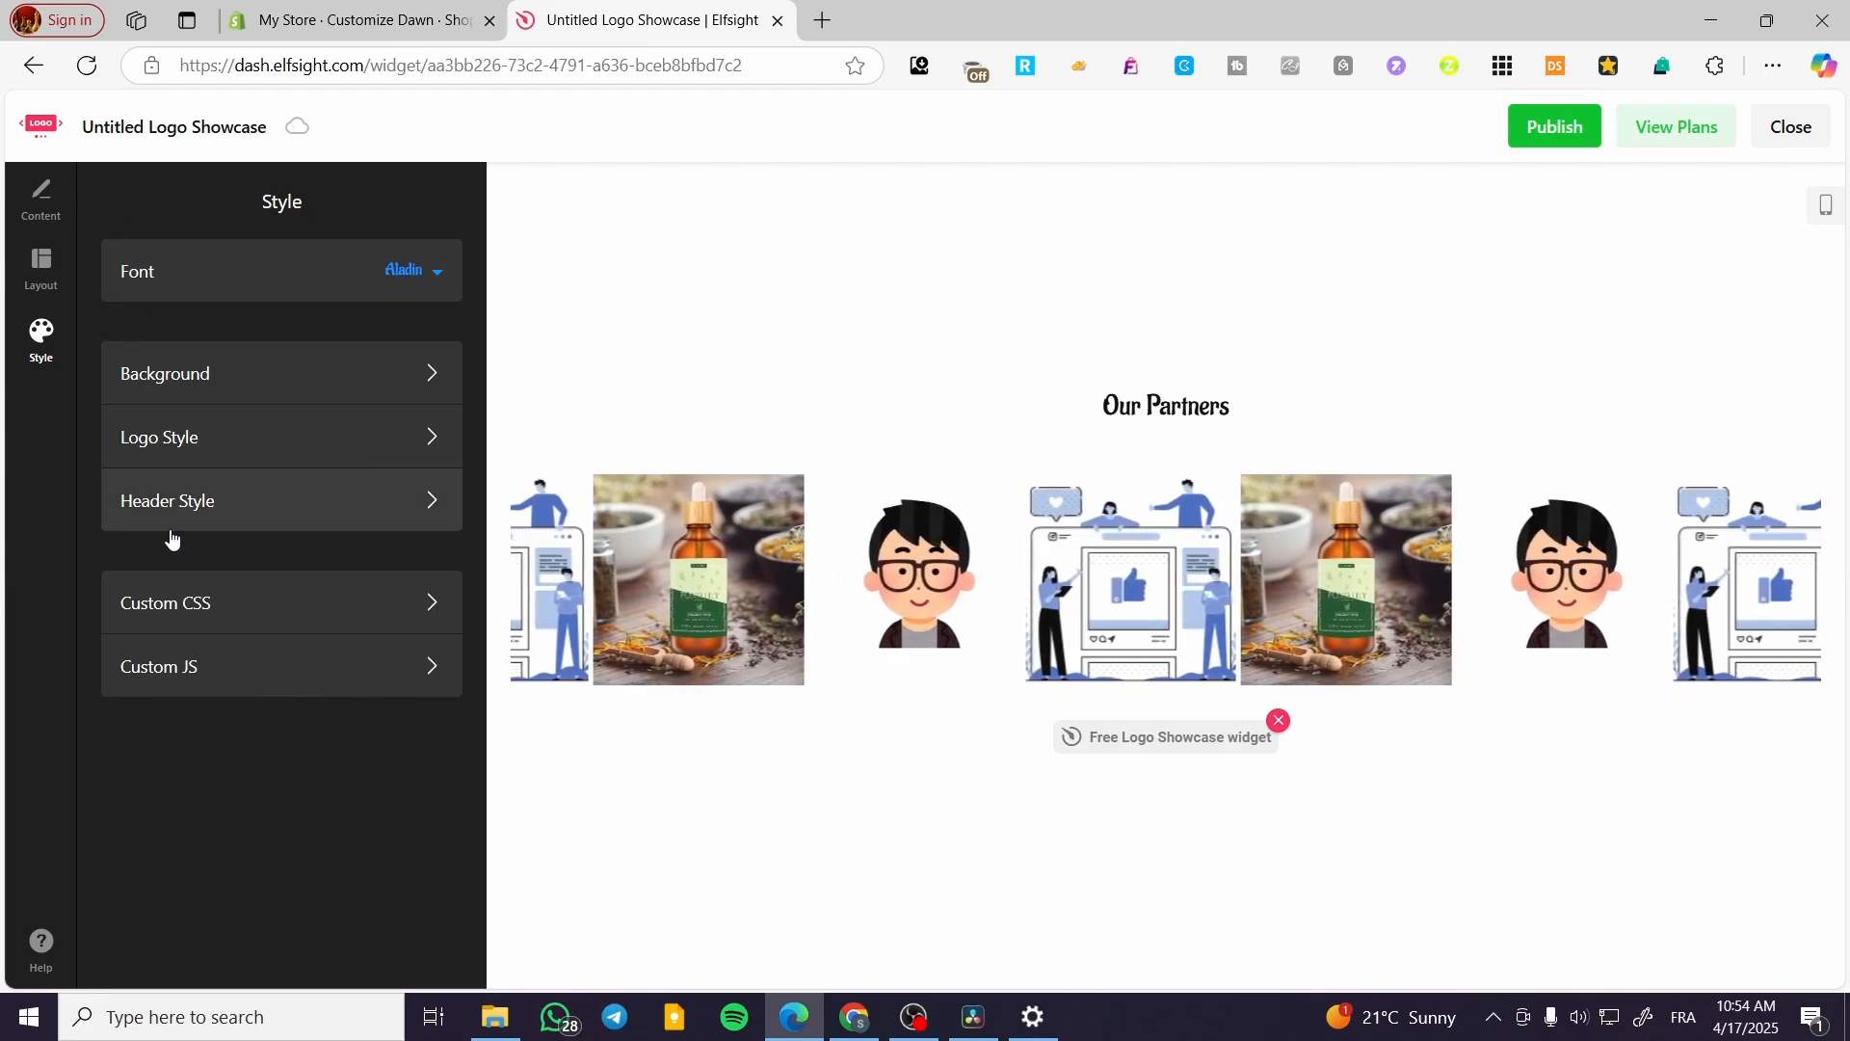
pyautogui.click(313, 512)
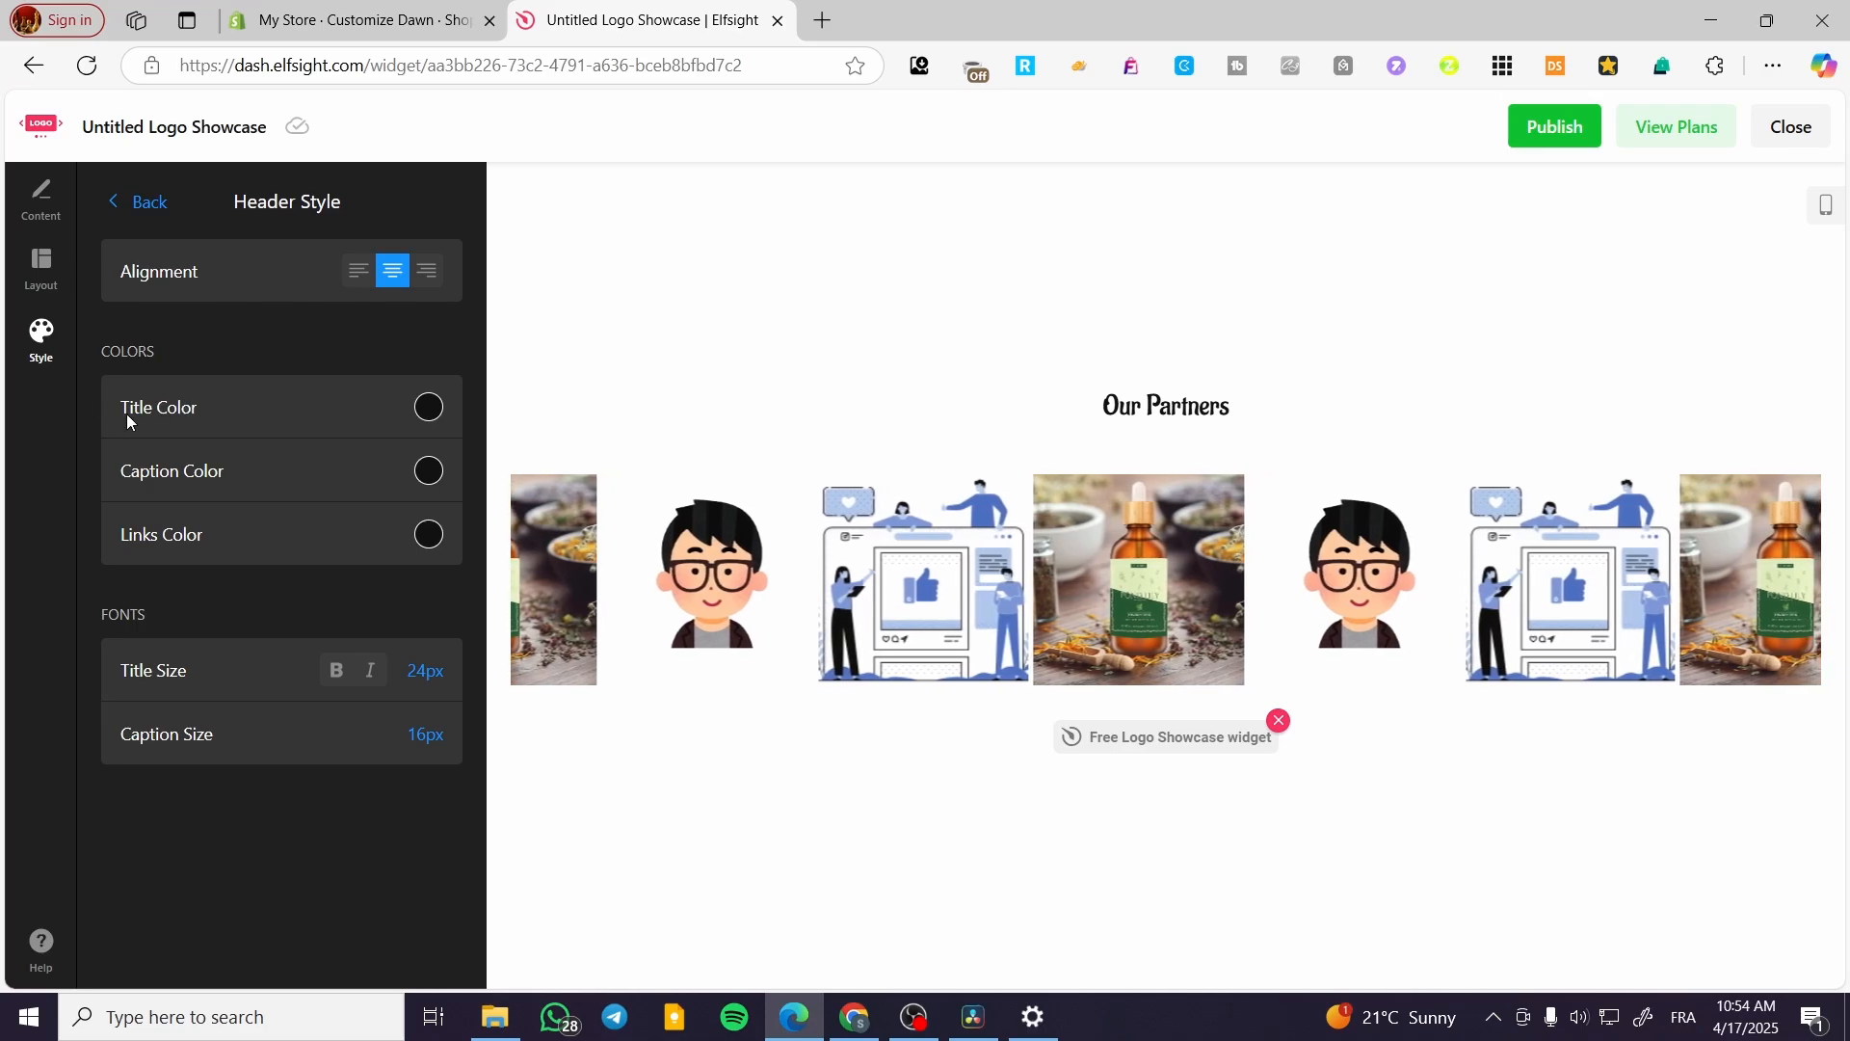
pyautogui.click(154, 204)
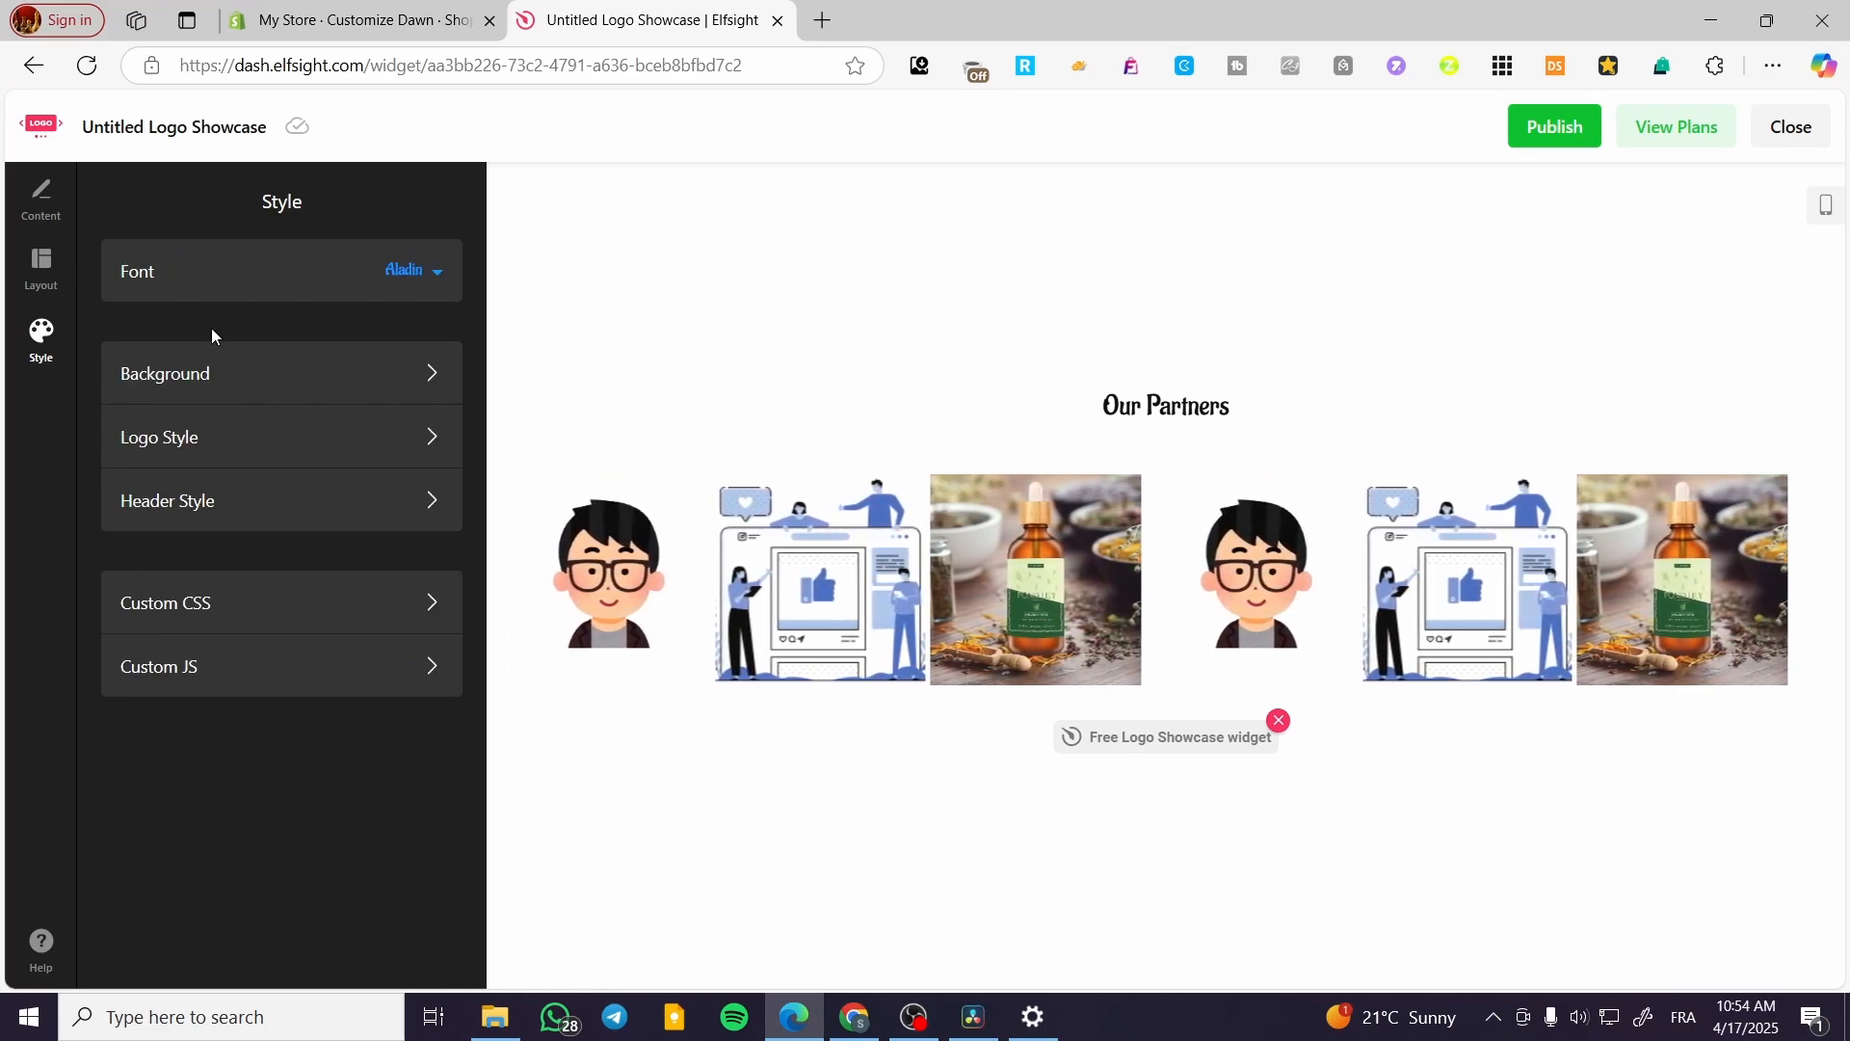
# Publish the logo showcase widget, close its editor, and copy the widget's embed code
pyautogui.click(1536, 128)
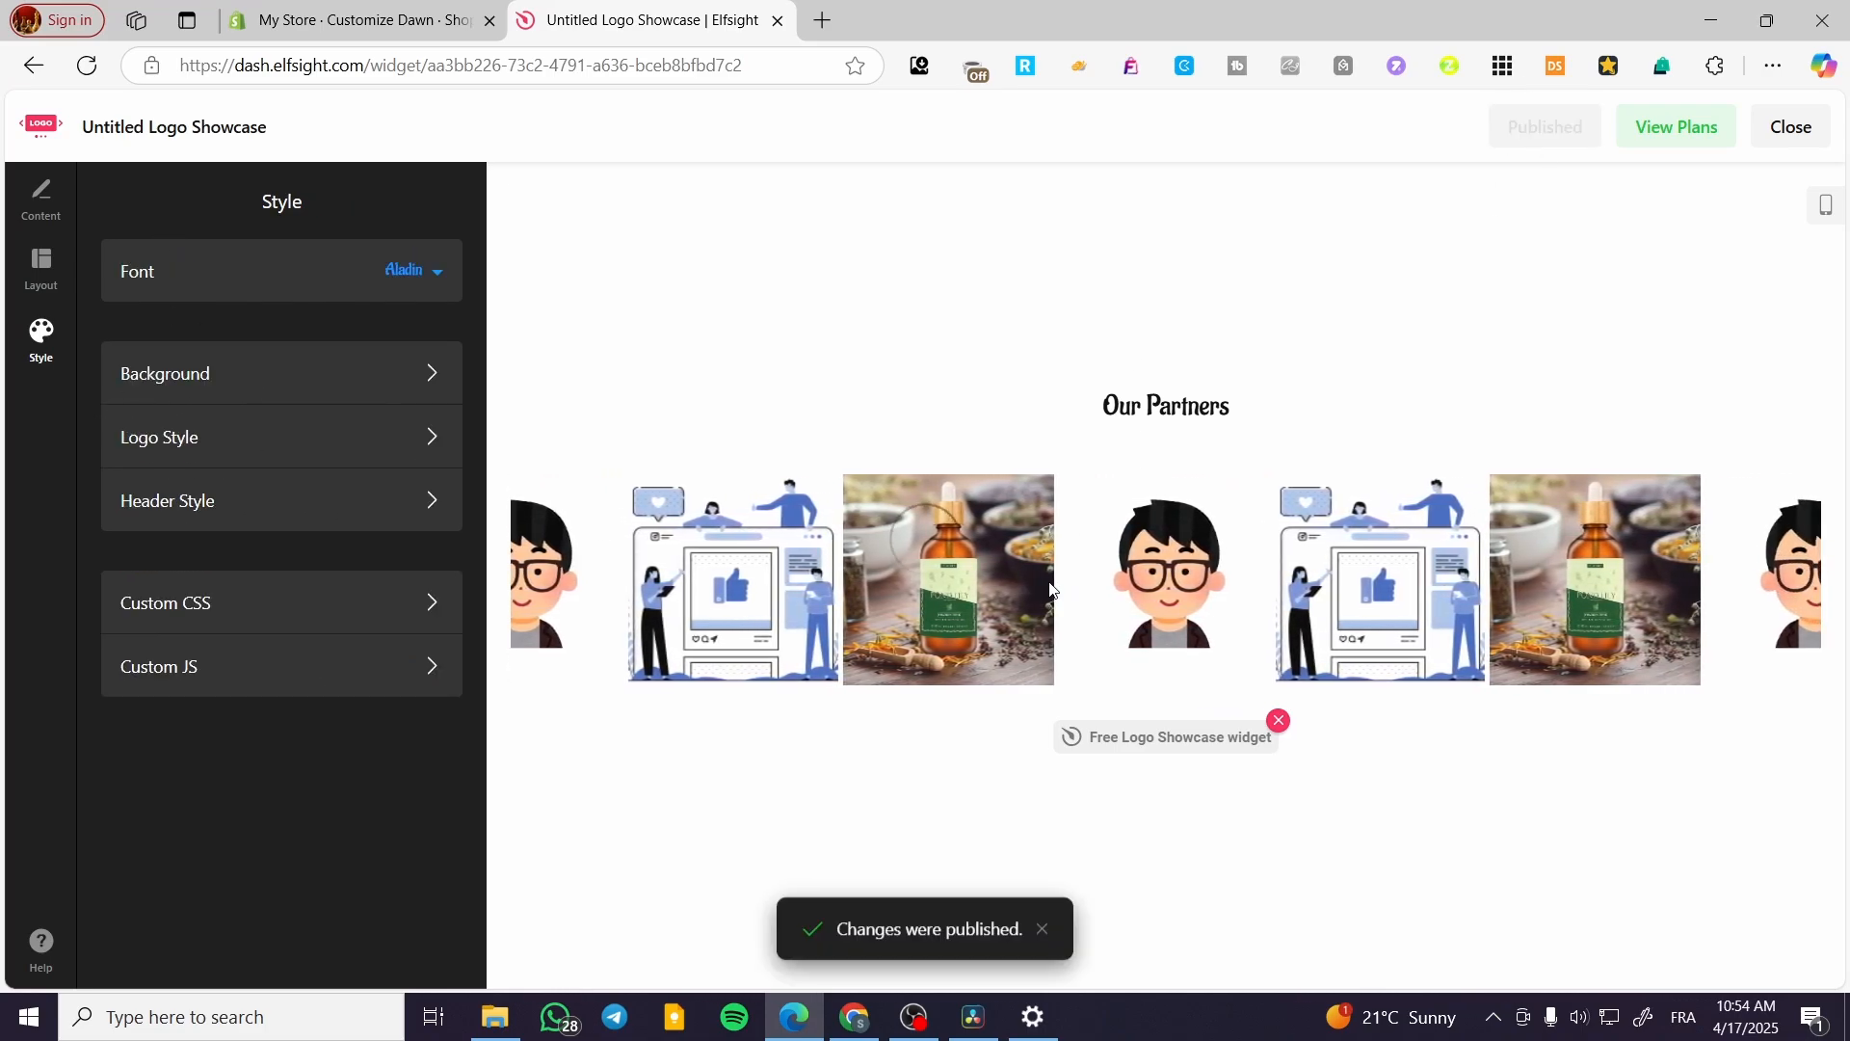
pyautogui.click(1790, 126)
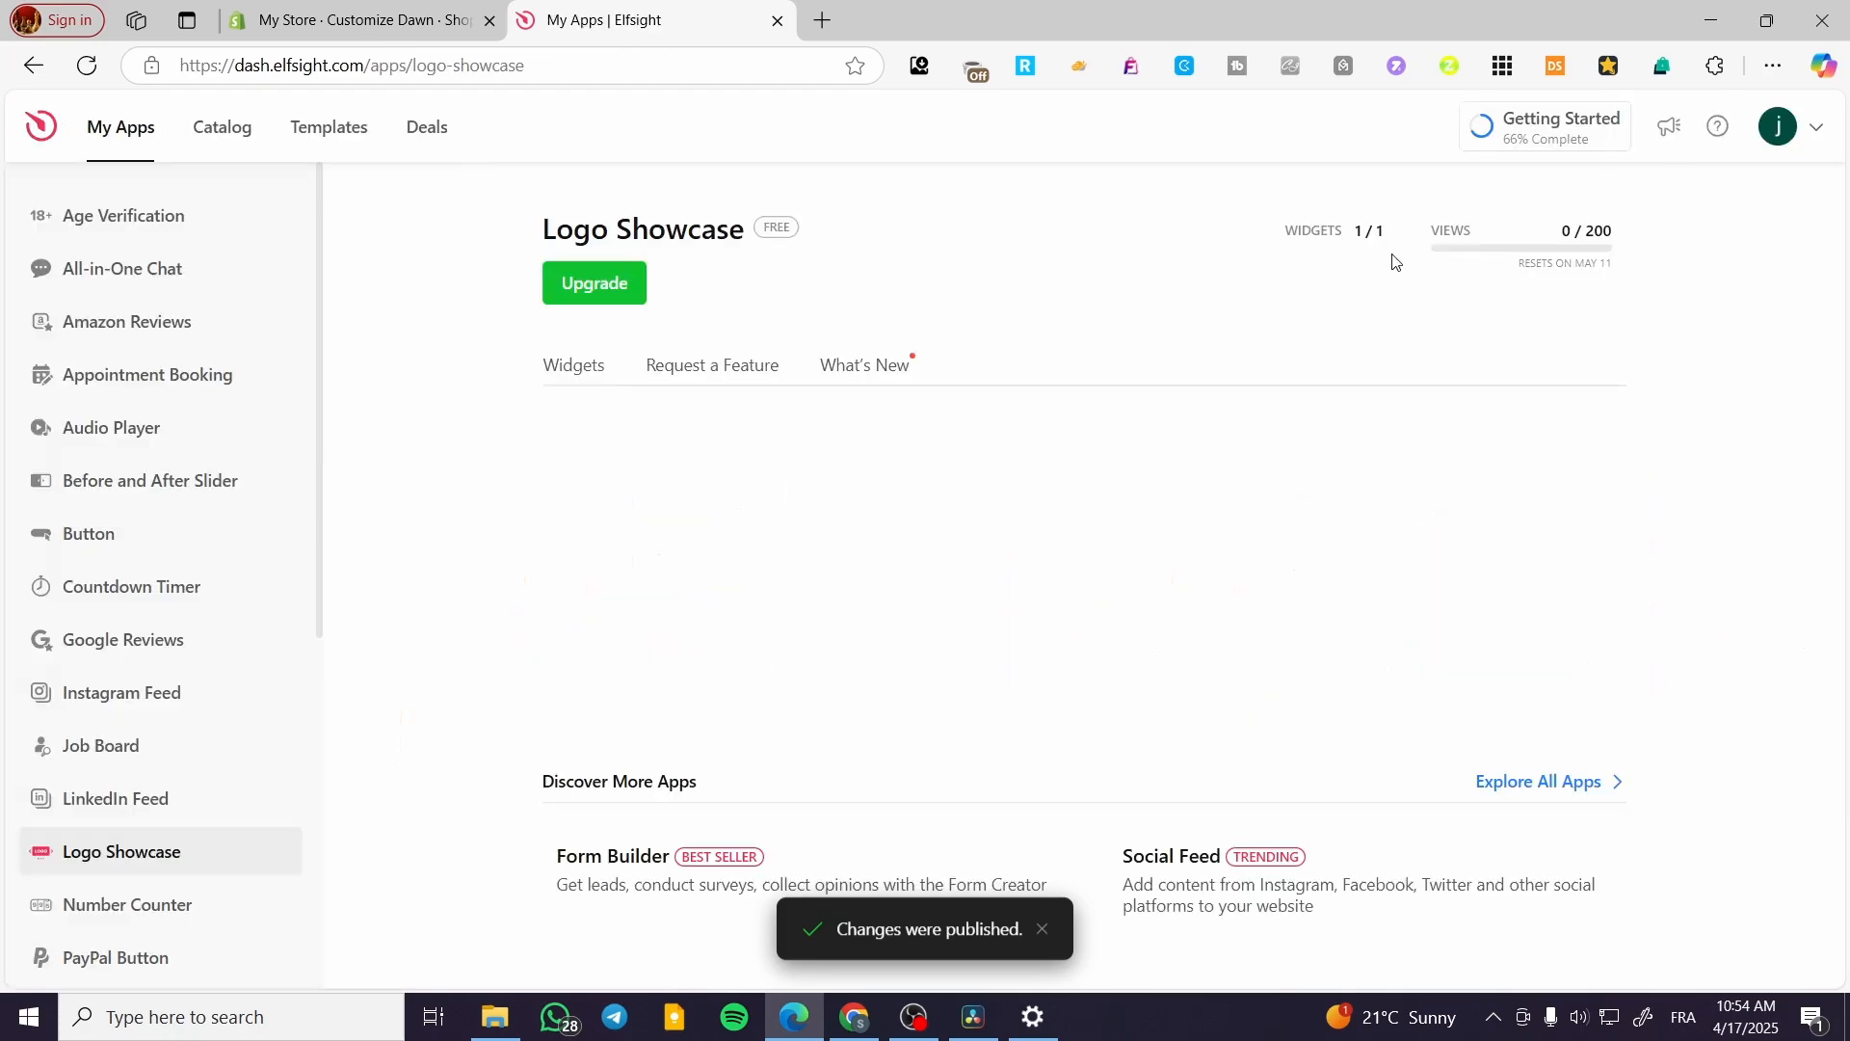
pyautogui.click(931, 630)
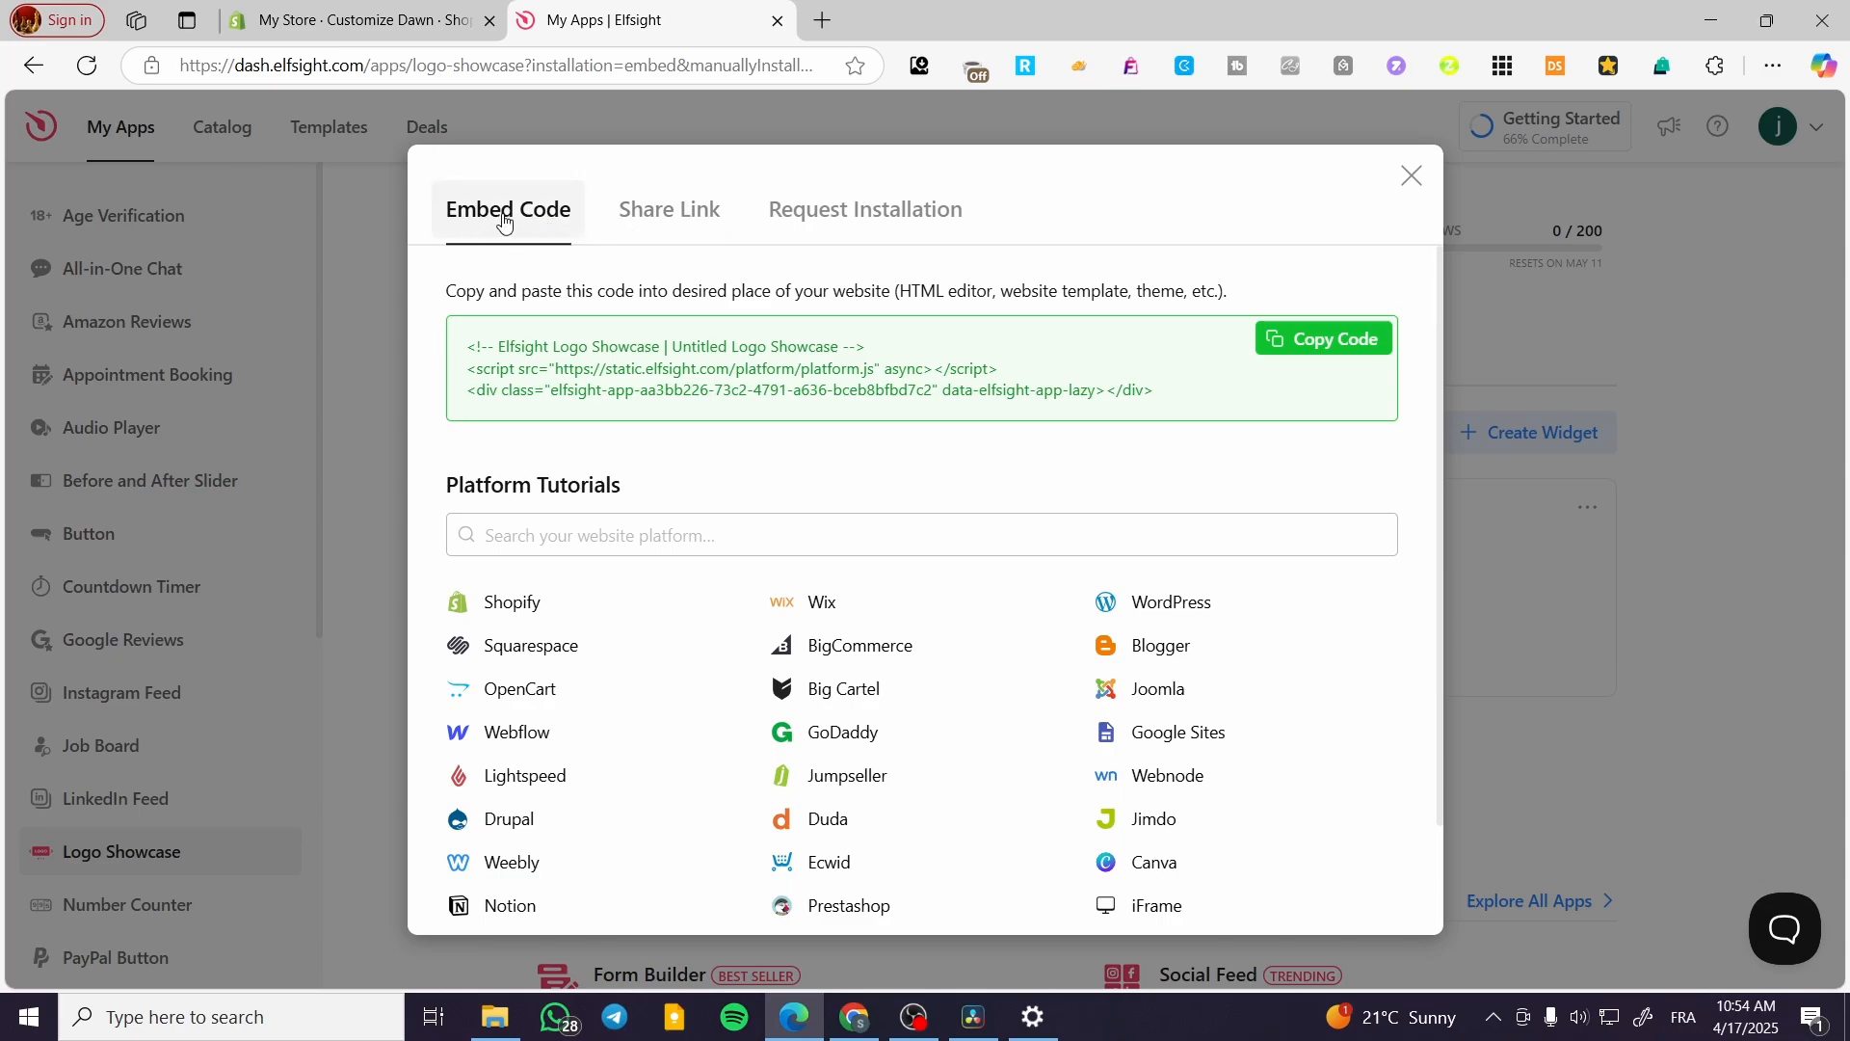
pyautogui.click(654, 220)
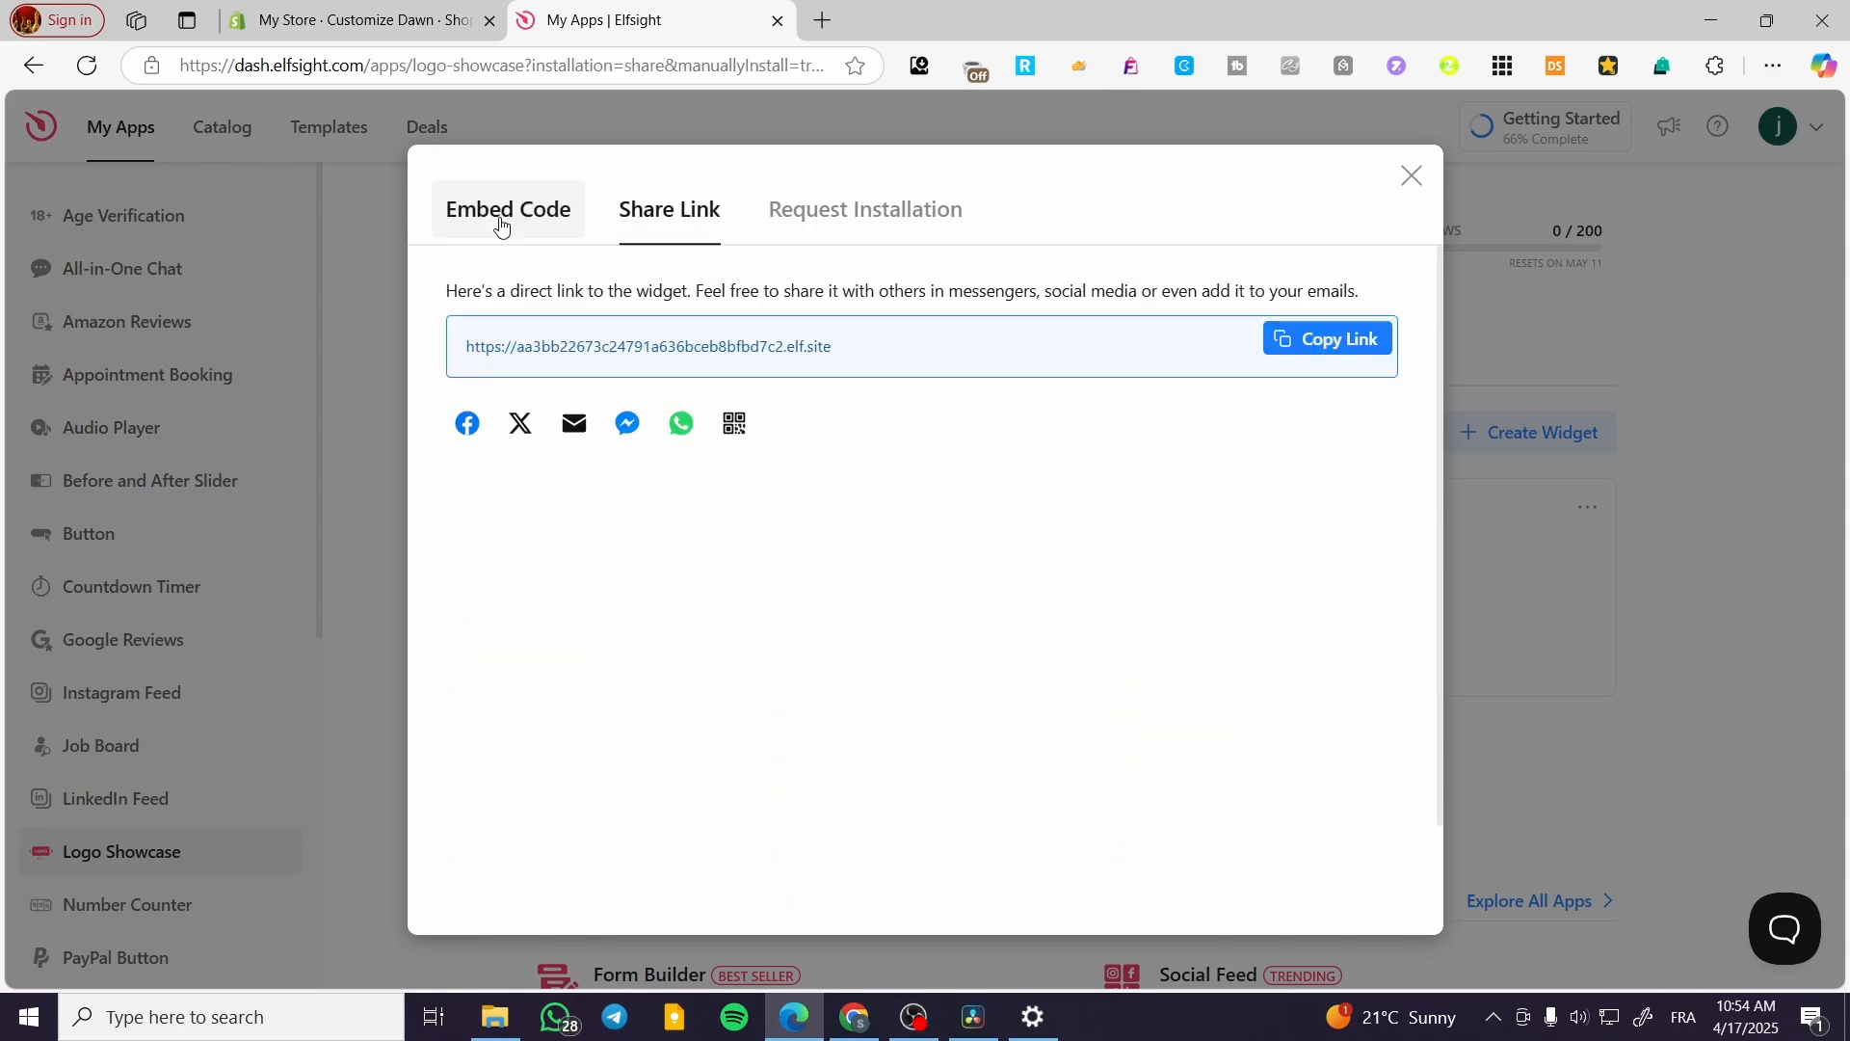
pyautogui.click(508, 209)
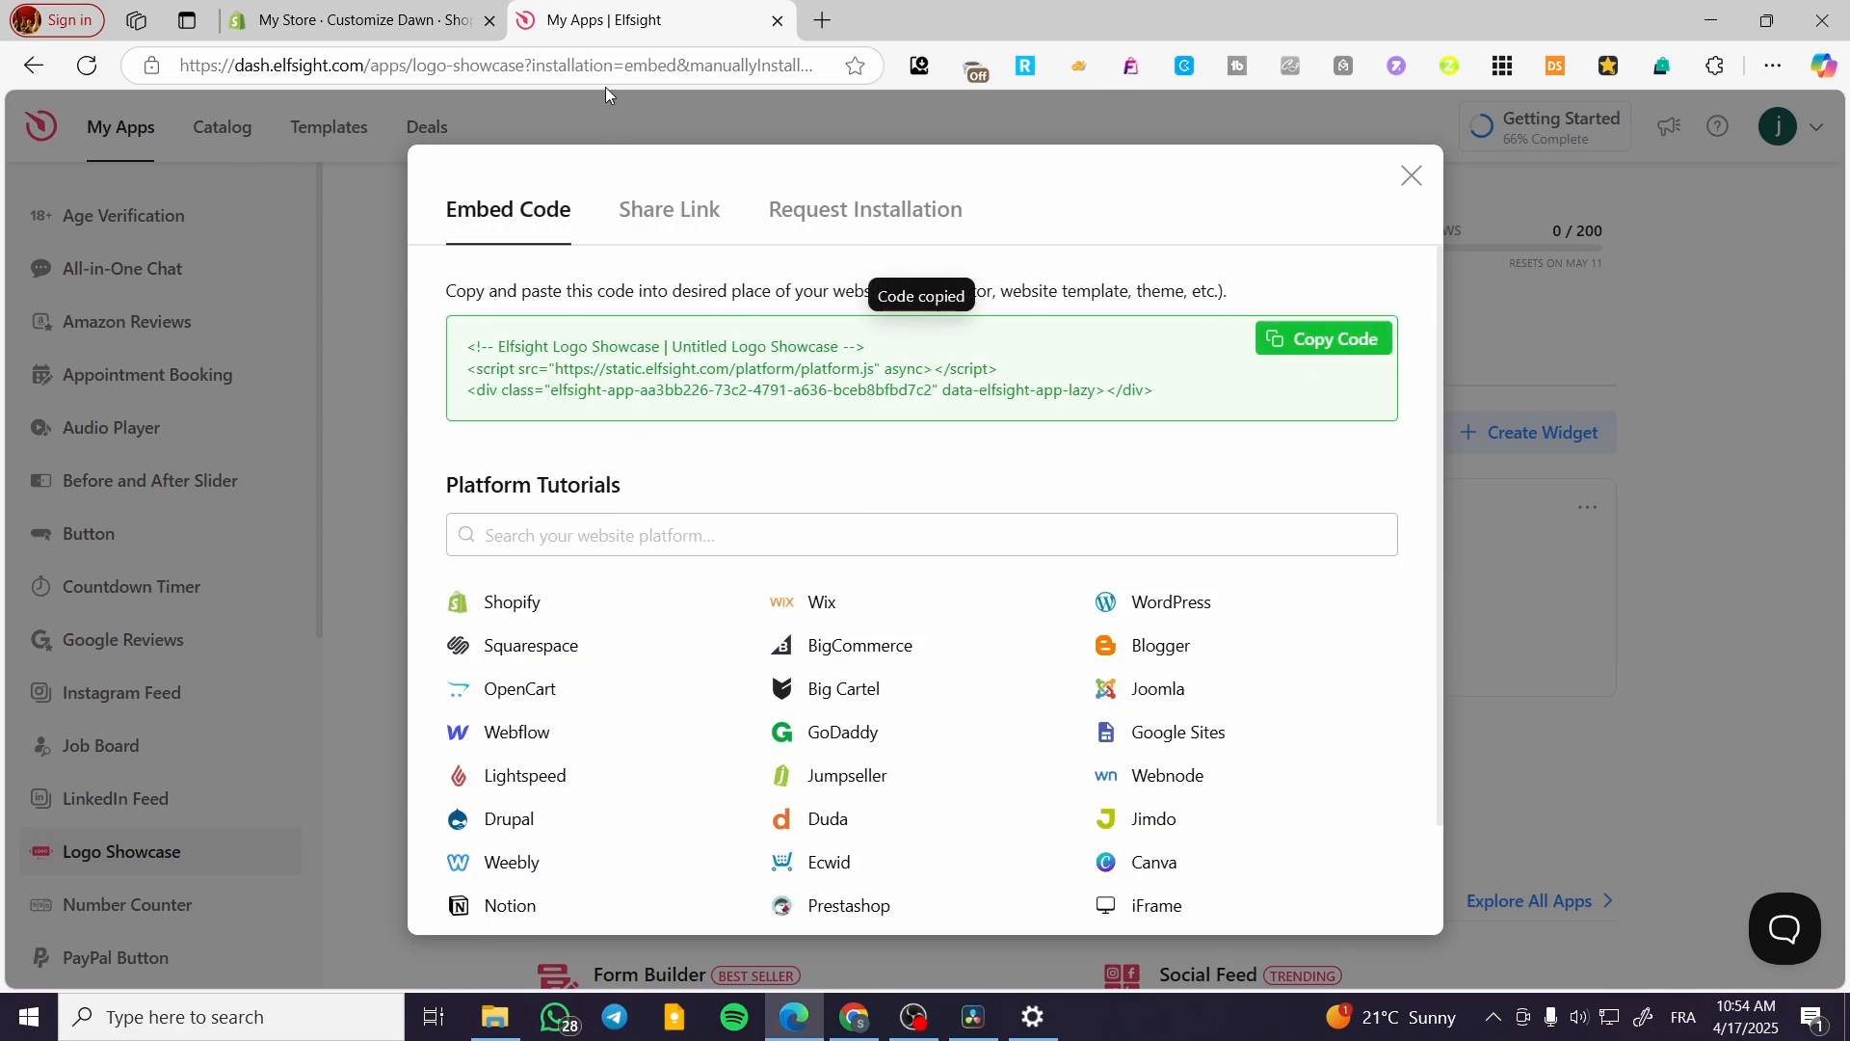
# Switch to the Shopify theme editor and add a Custom Liquid section to the home page template below Featured collection
pyautogui.click(356, 20)
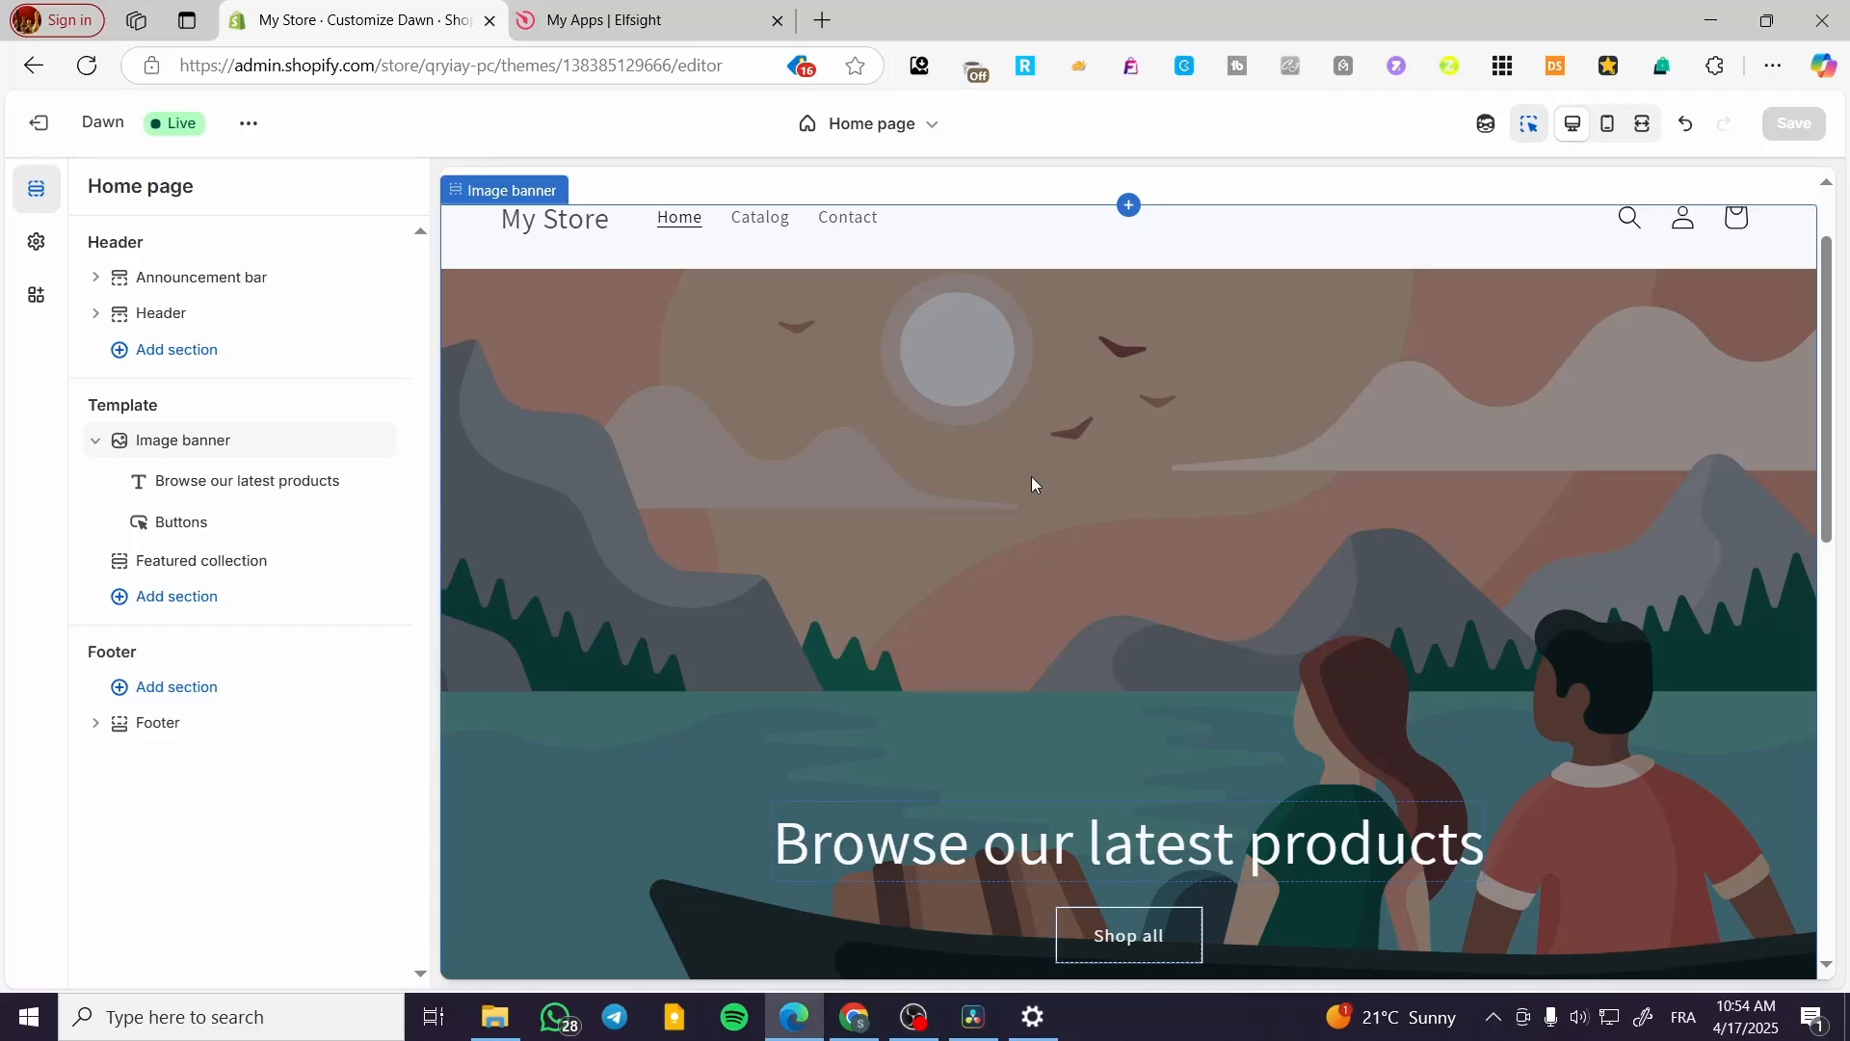
pyautogui.scroll(-10, 685, 606)
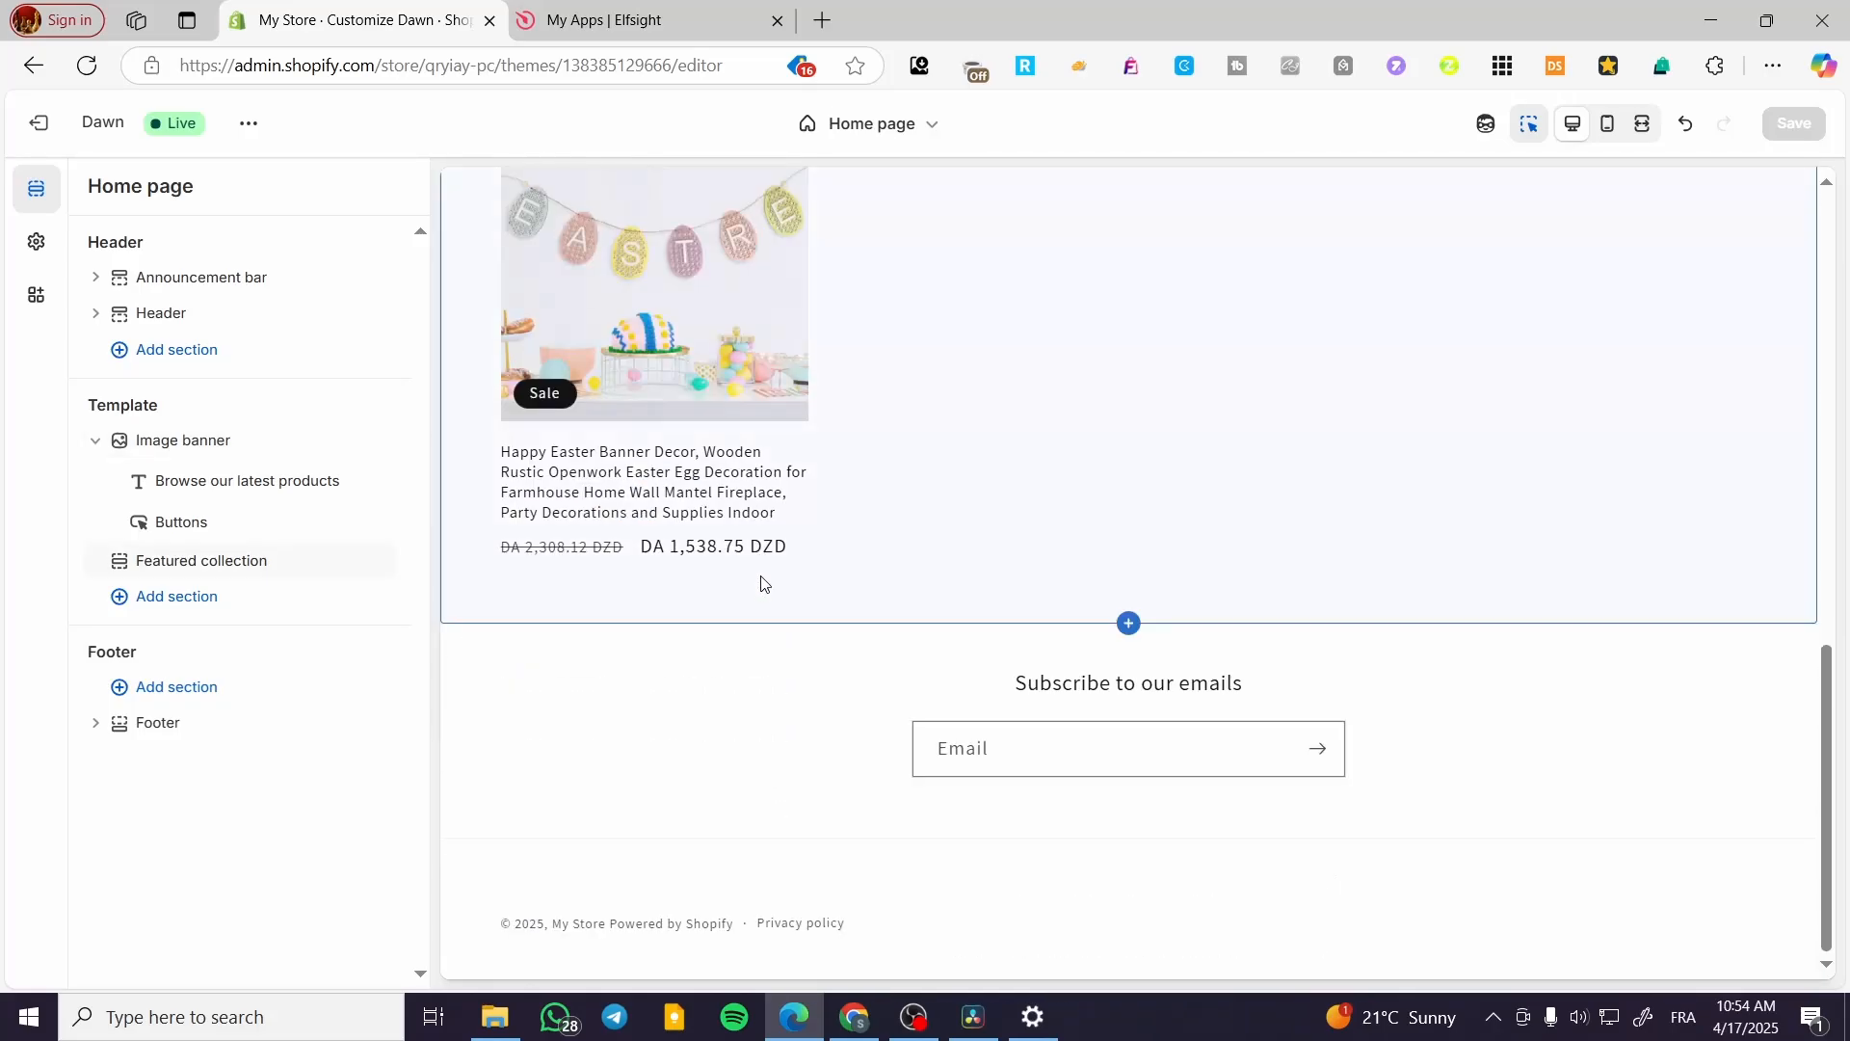
pyautogui.click(178, 598)
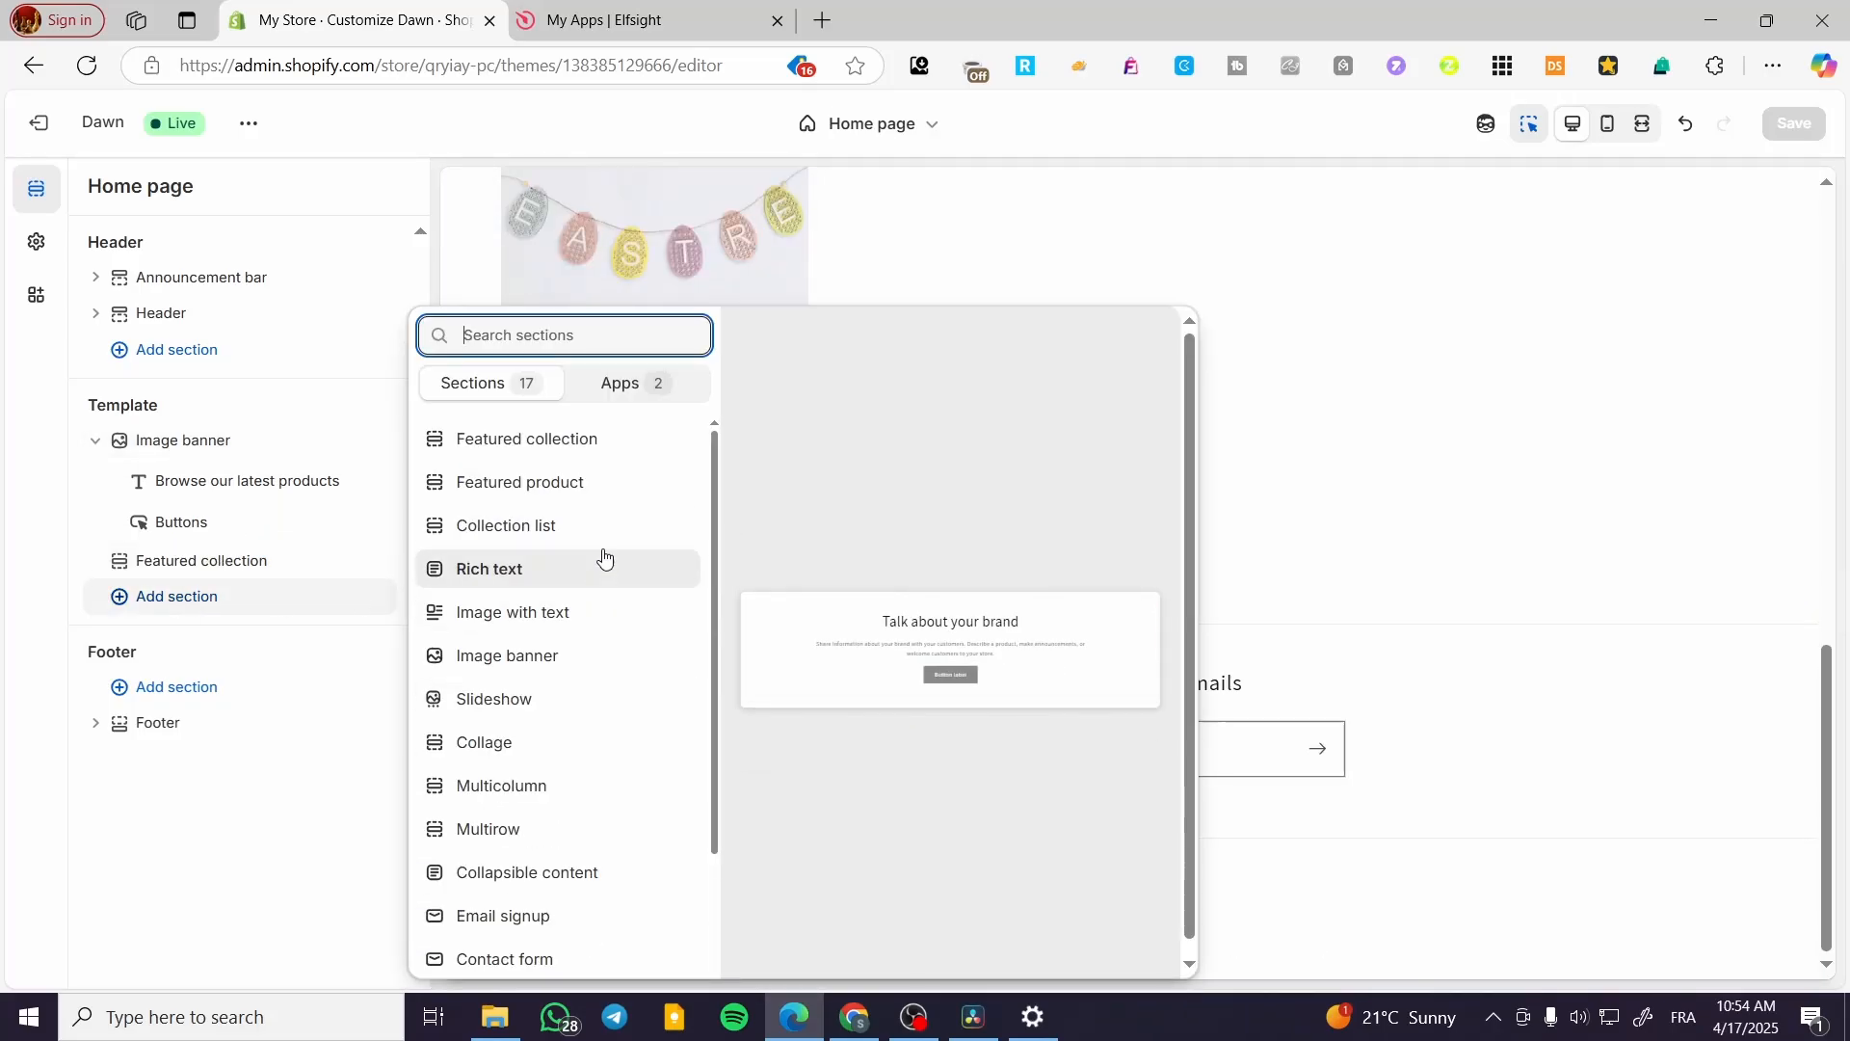
pyautogui.scroll(-2, 607, 545)
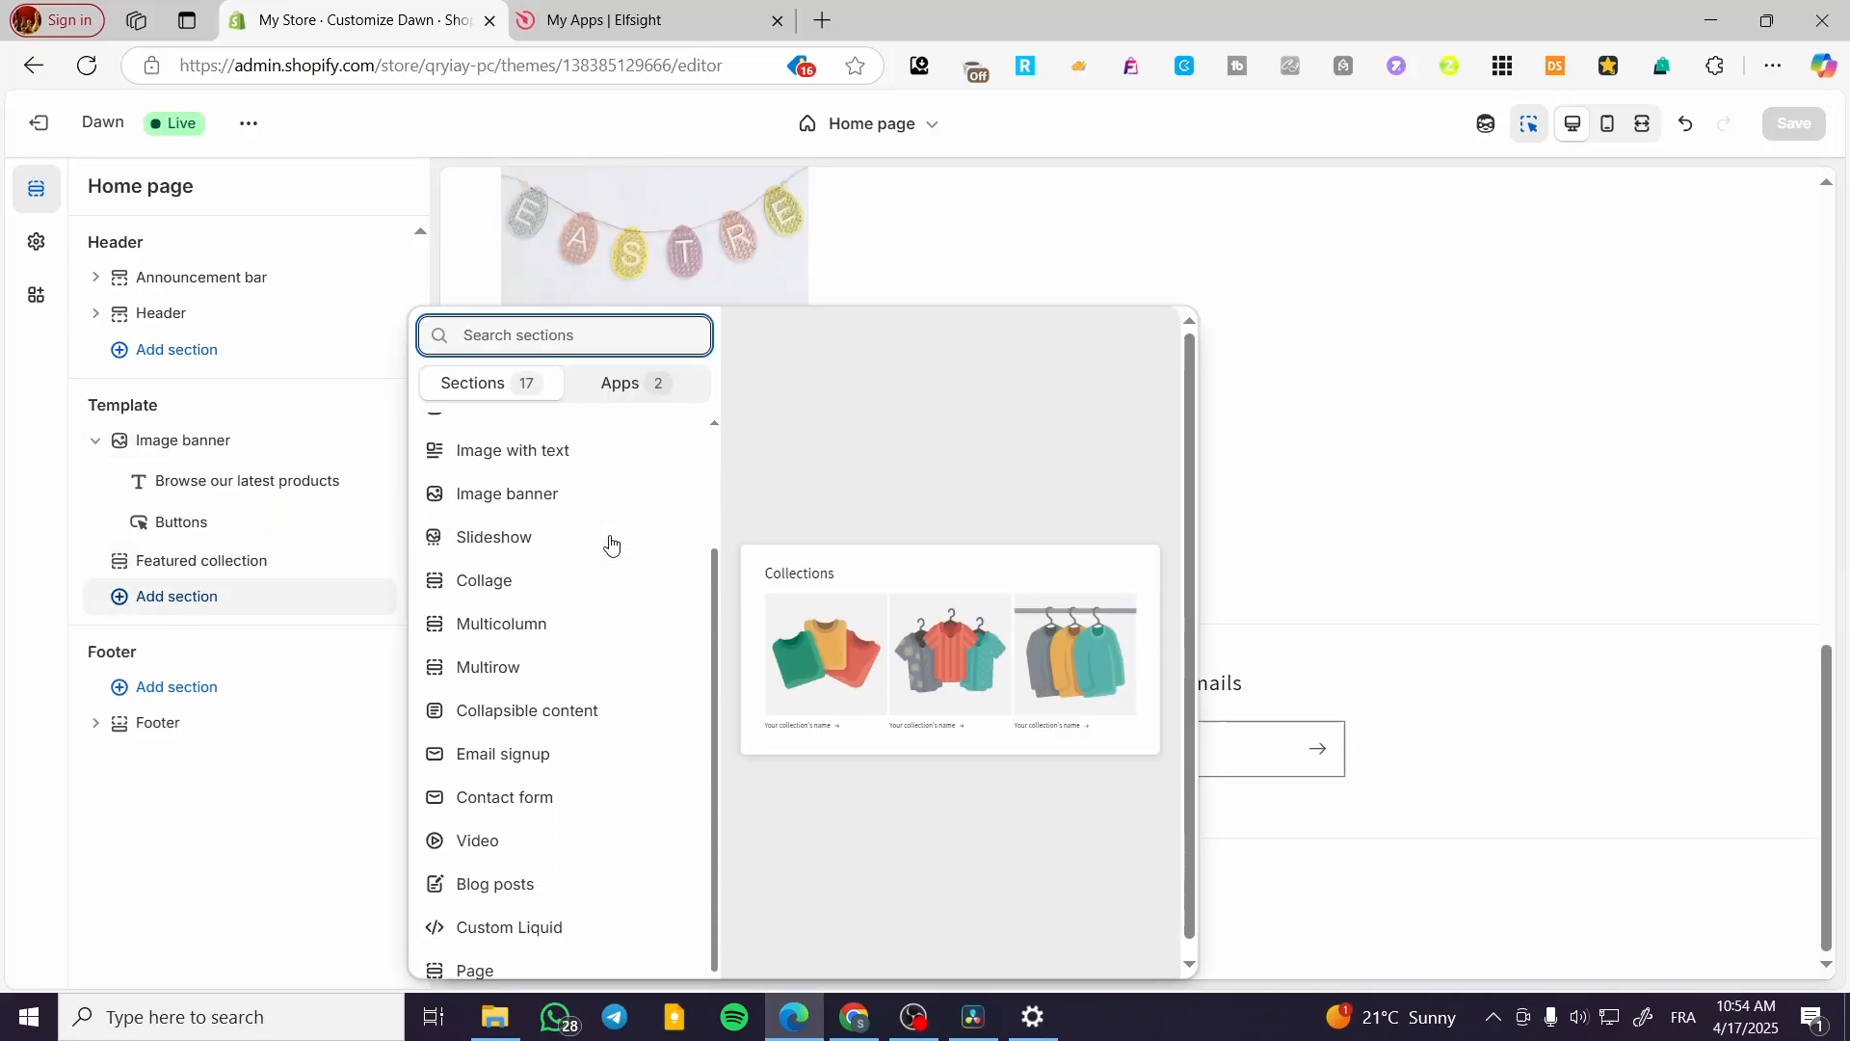
pyautogui.click(511, 928)
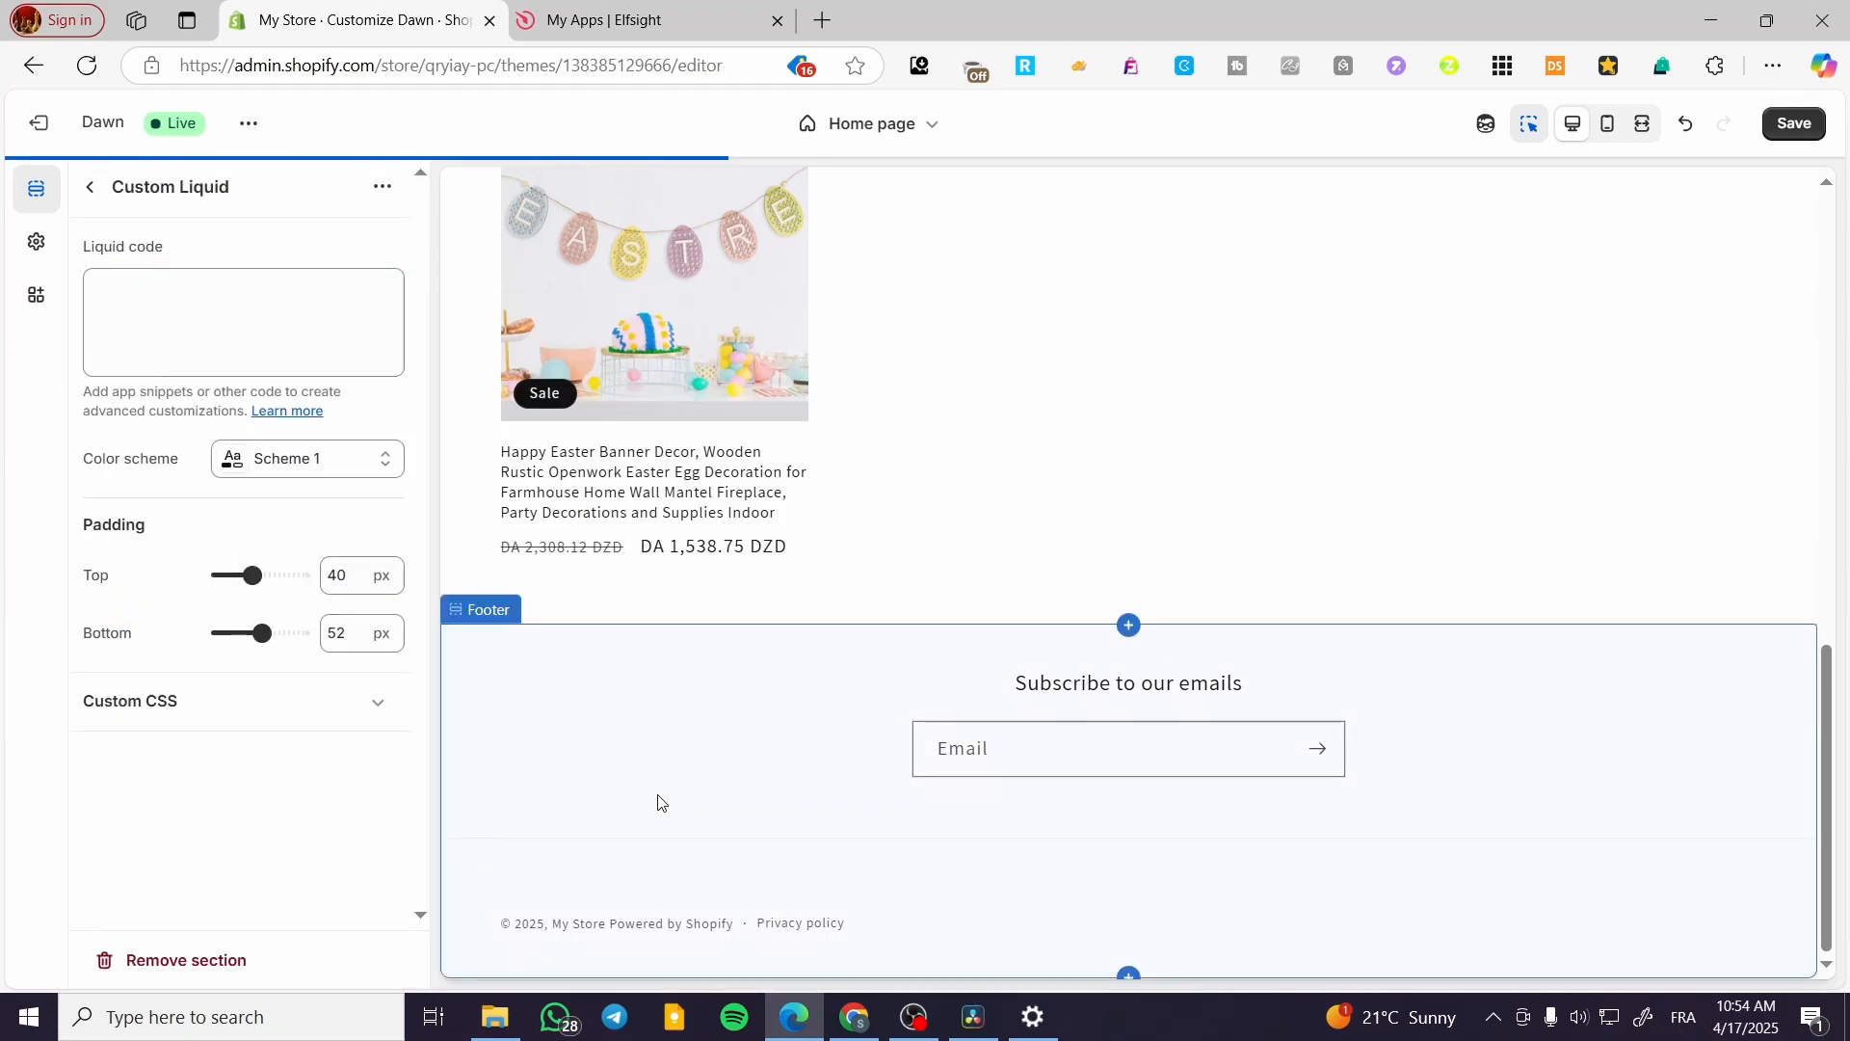
# Paste the Elfsight embed code into the Custom Liquid section, save the theme, and check the slider in the preview
pyautogui.click(308, 333)
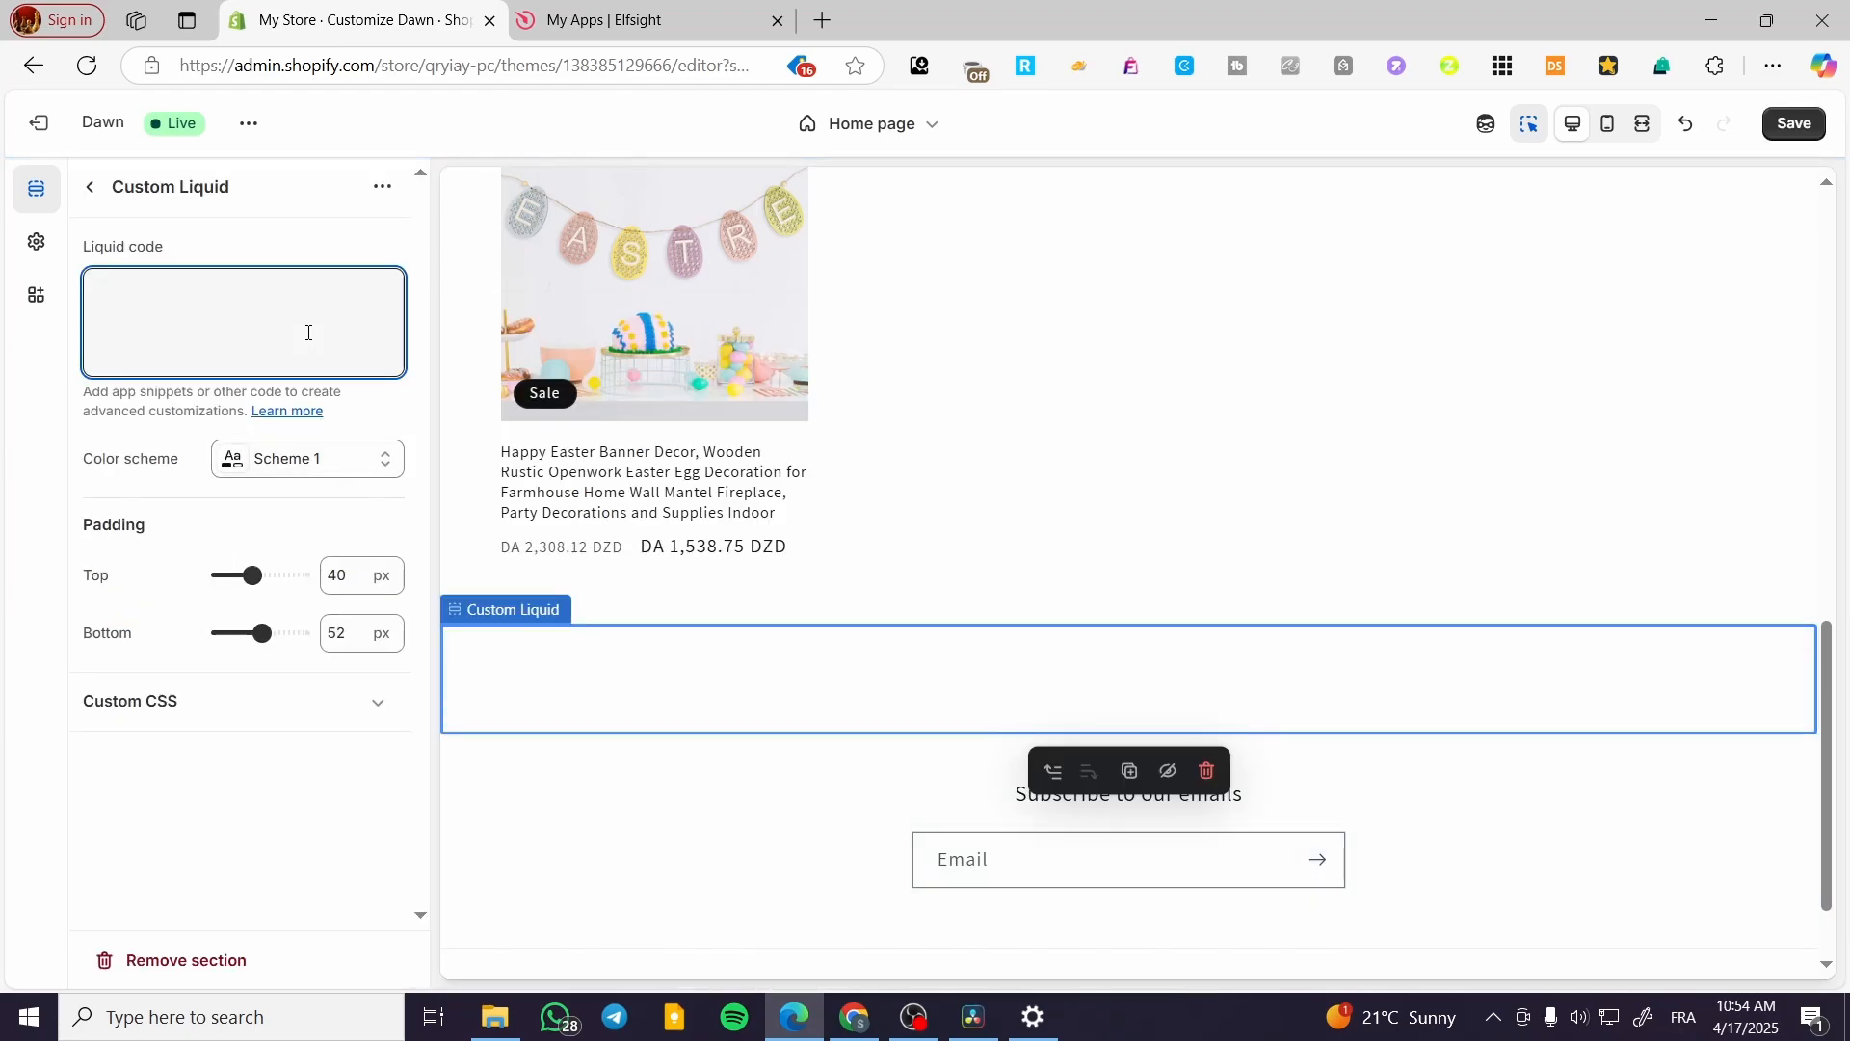
pyautogui.write('<script src="https://static.elfsight.com/platform/platform.js" async></script> <div class="elfsight-app-aa3bb226-73c2-4791-a636-bceb8bfbd7c2" data-elfsight-app-lazy></div>')
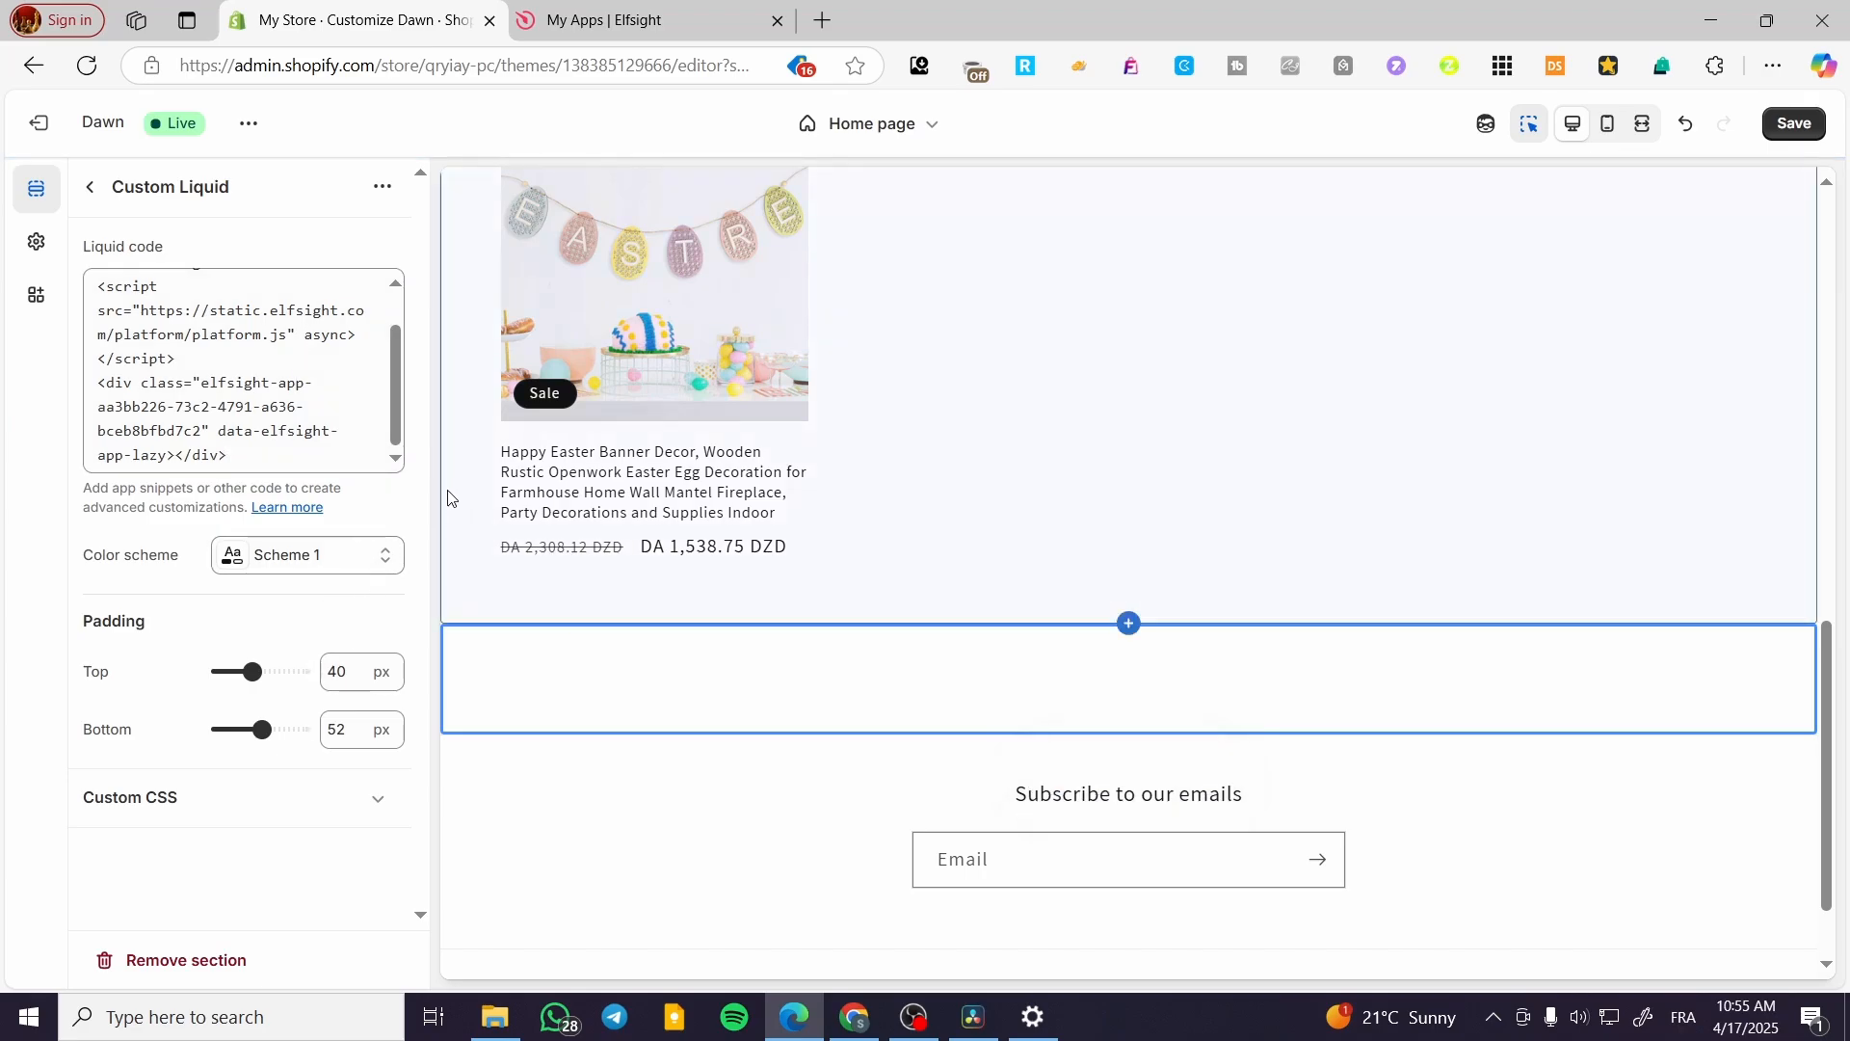
pyautogui.click(1809, 132)
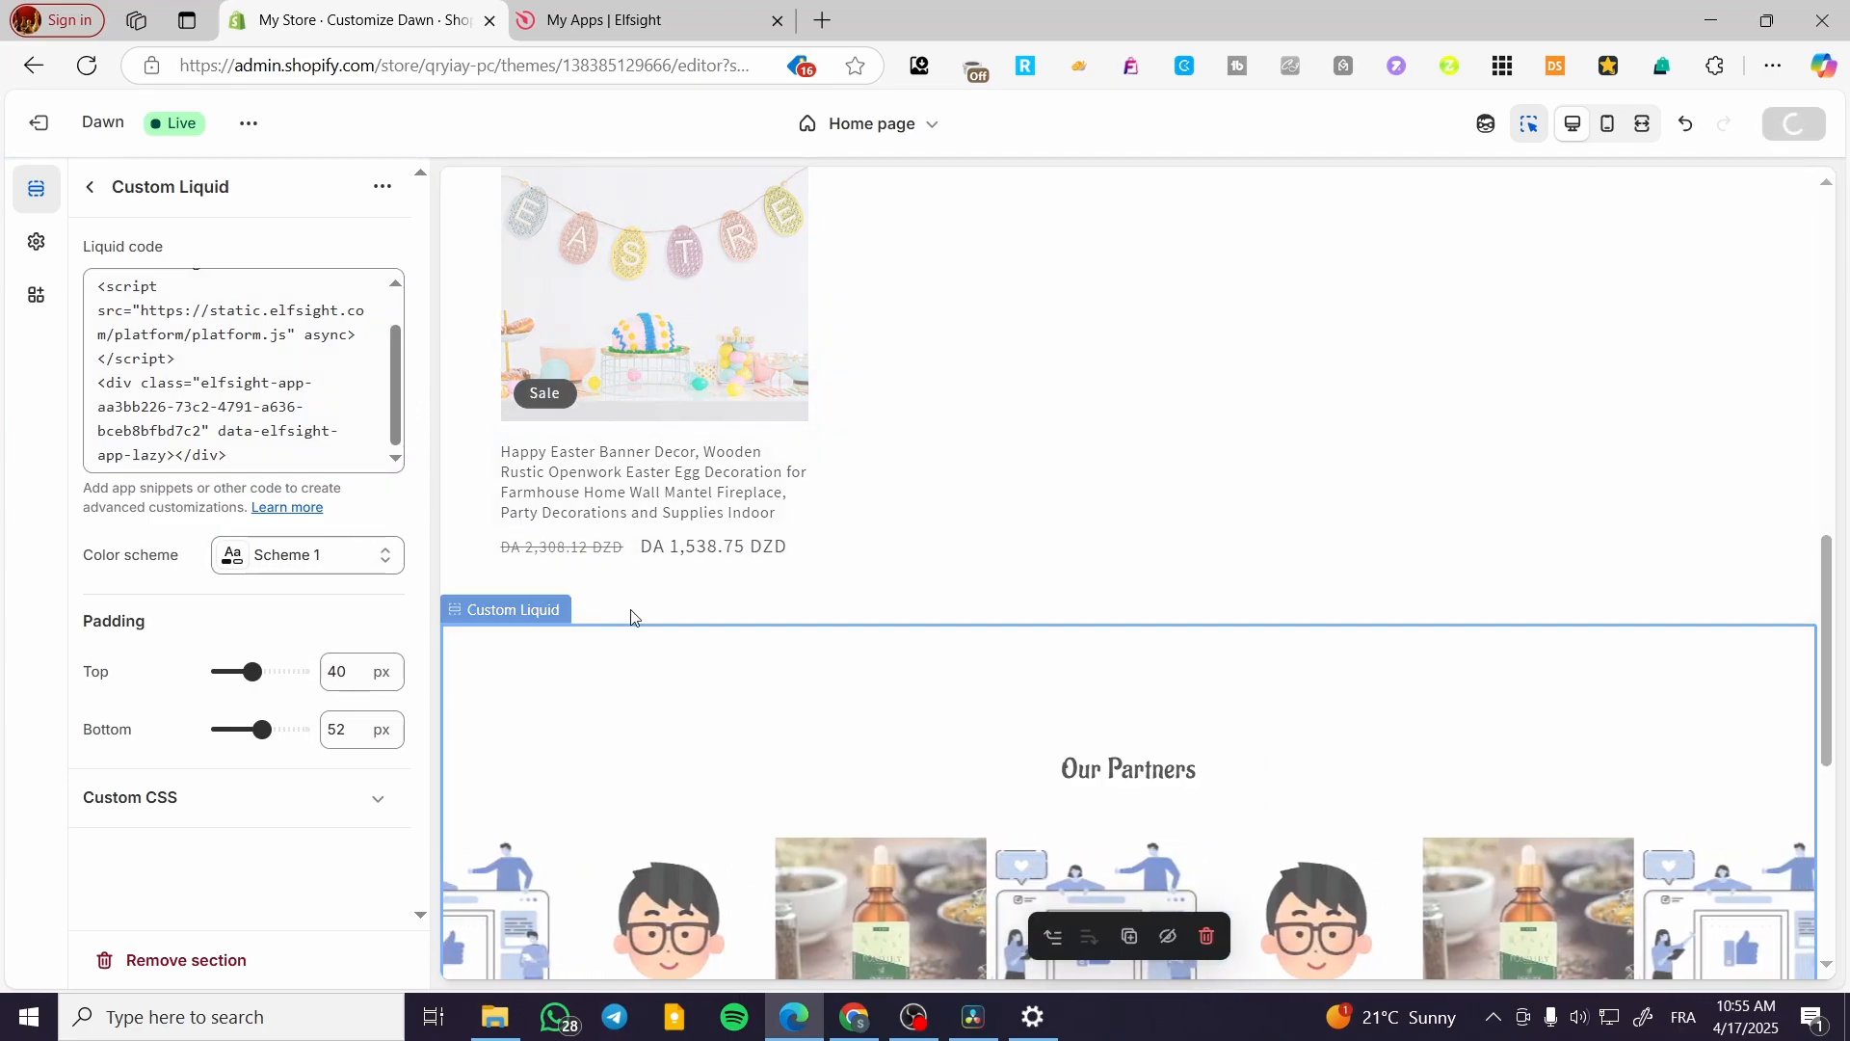
pyautogui.scroll(-2, 1146, 540)
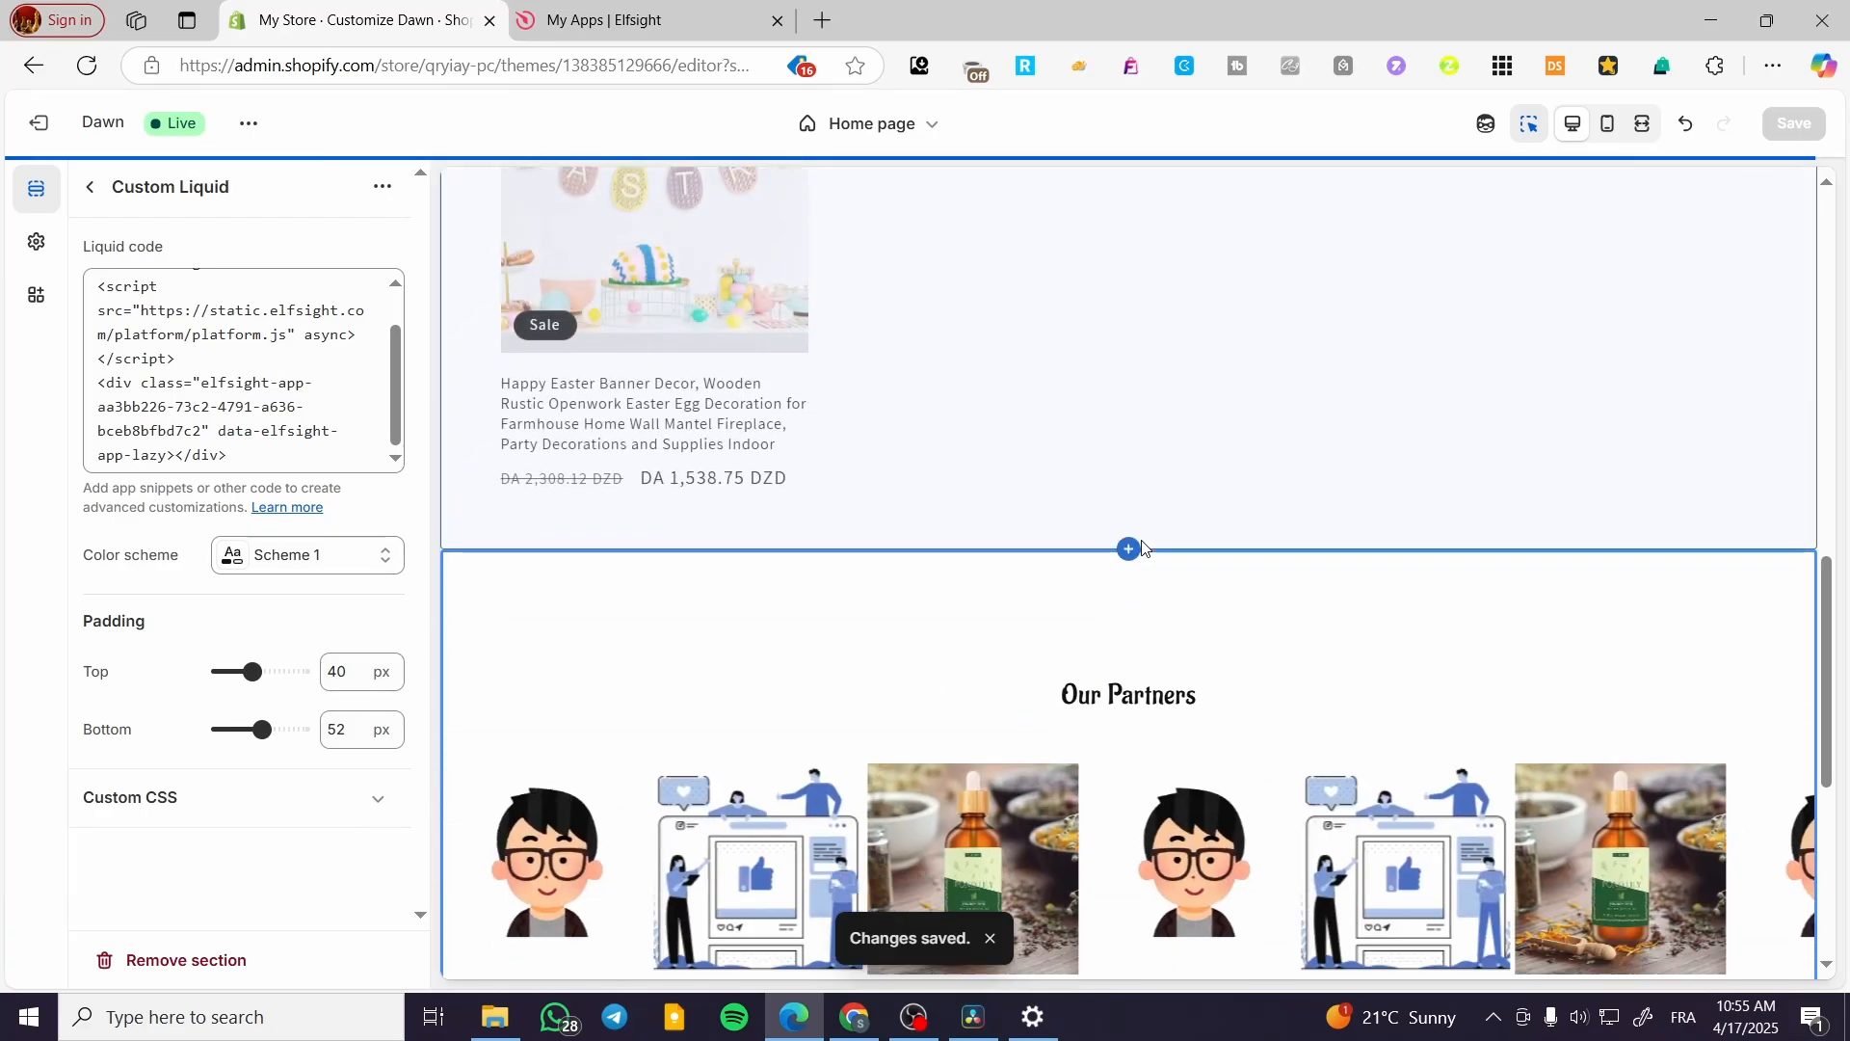
pyautogui.scroll(-4, 1146, 578)
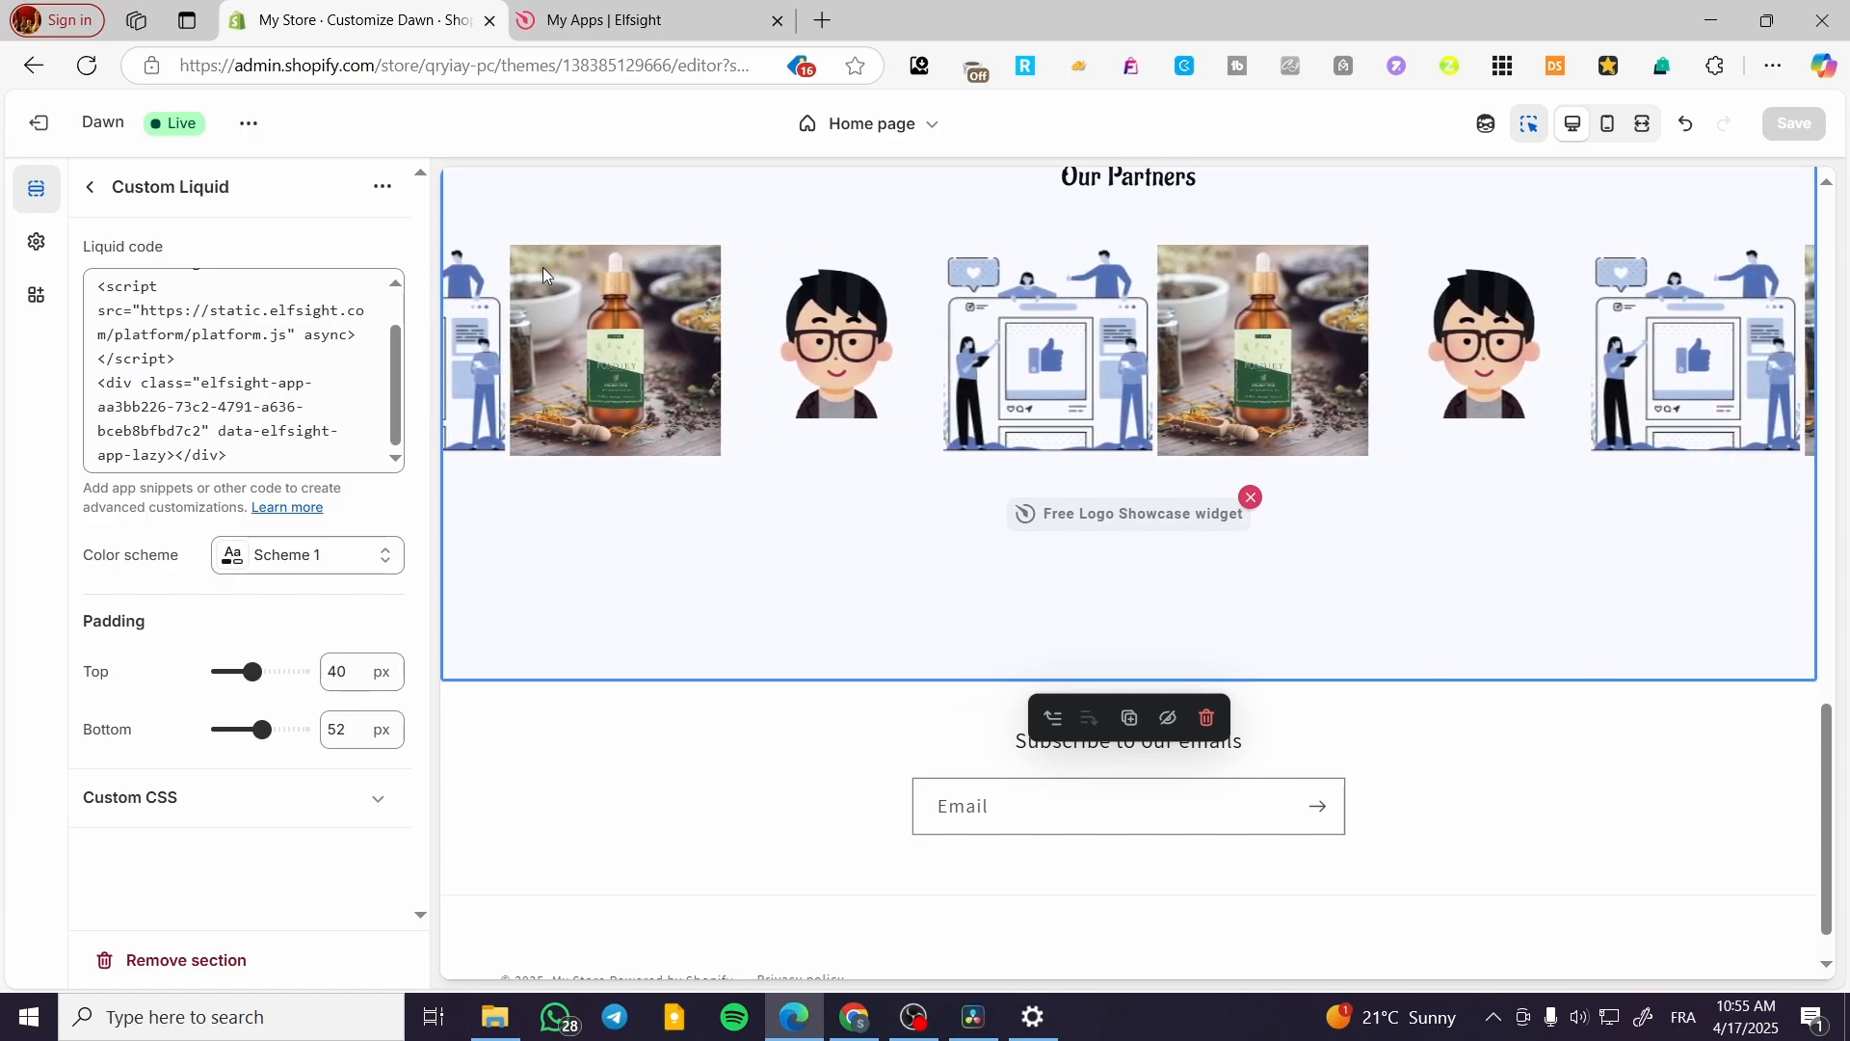
pyautogui.scroll(5, 542, 268)
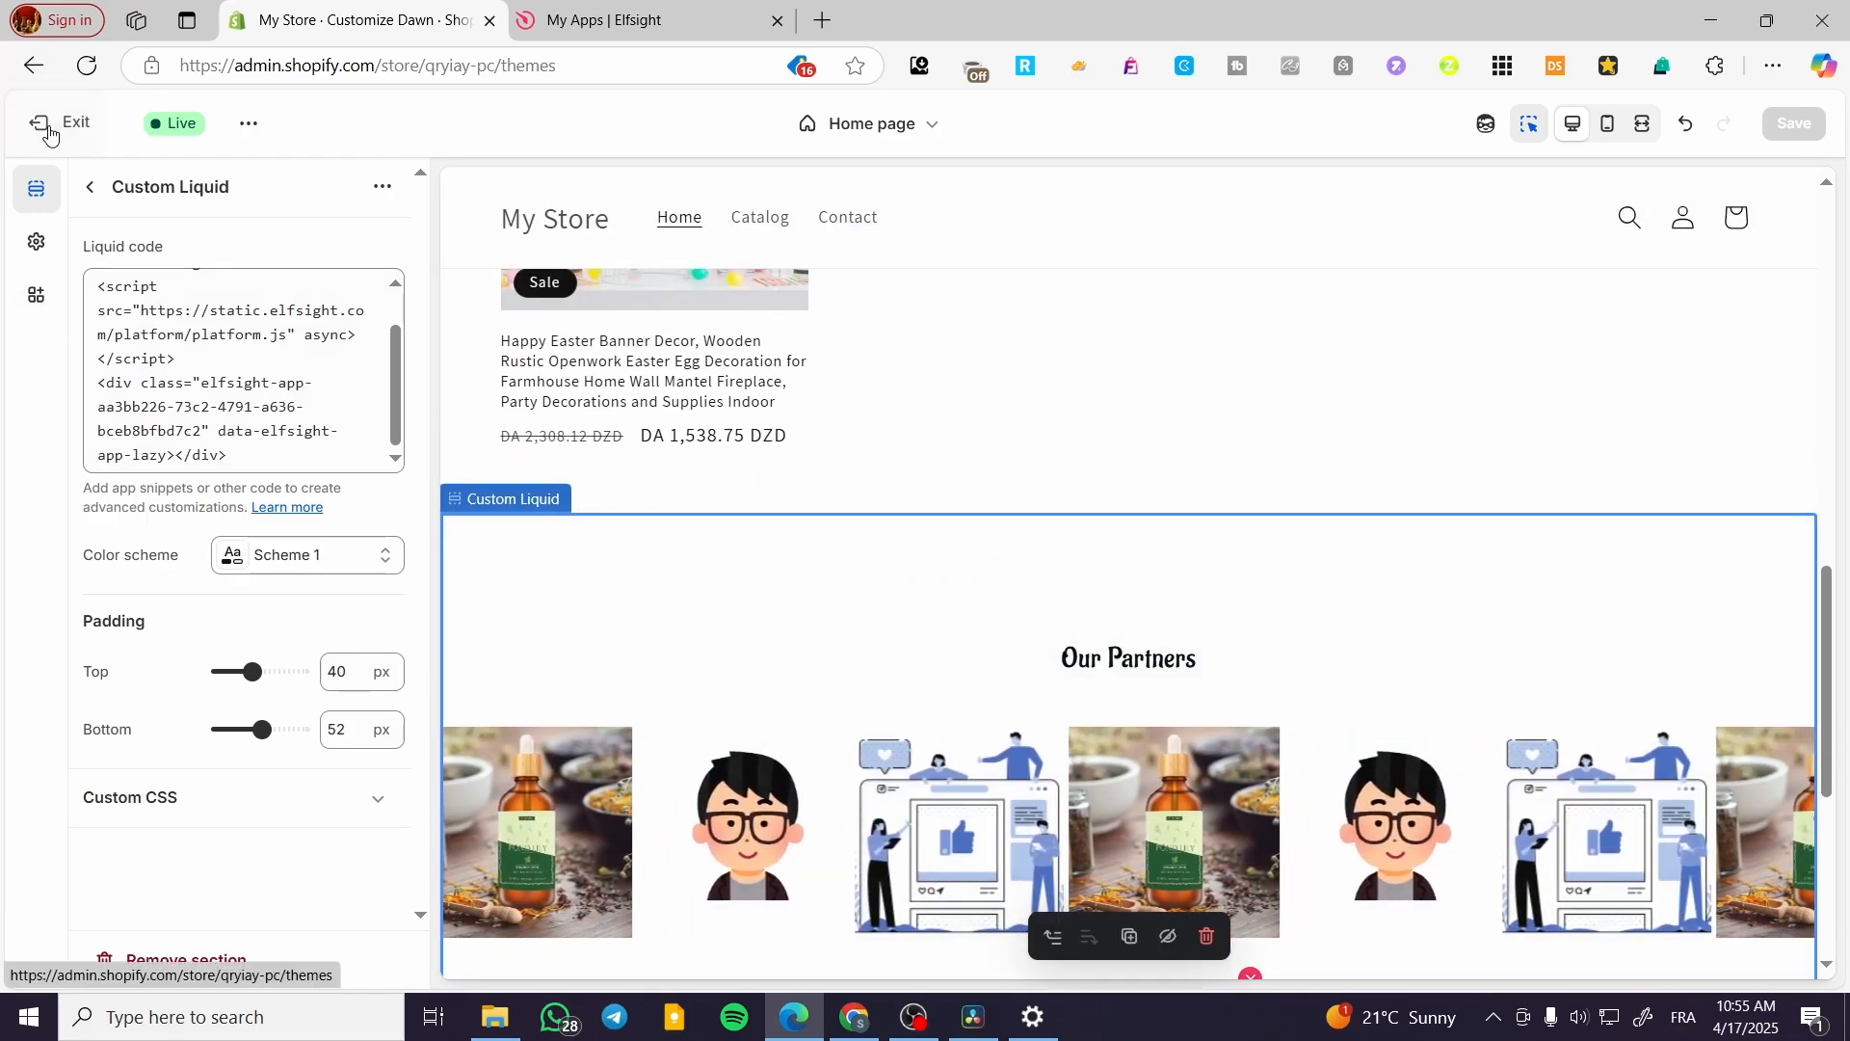
# Exit the theme editor, search the Shopify admin for "slideshow", and open the GA: Image Slider & Slideshow app page
pyautogui.click(51, 128)
pyautogui.click(768, 135)
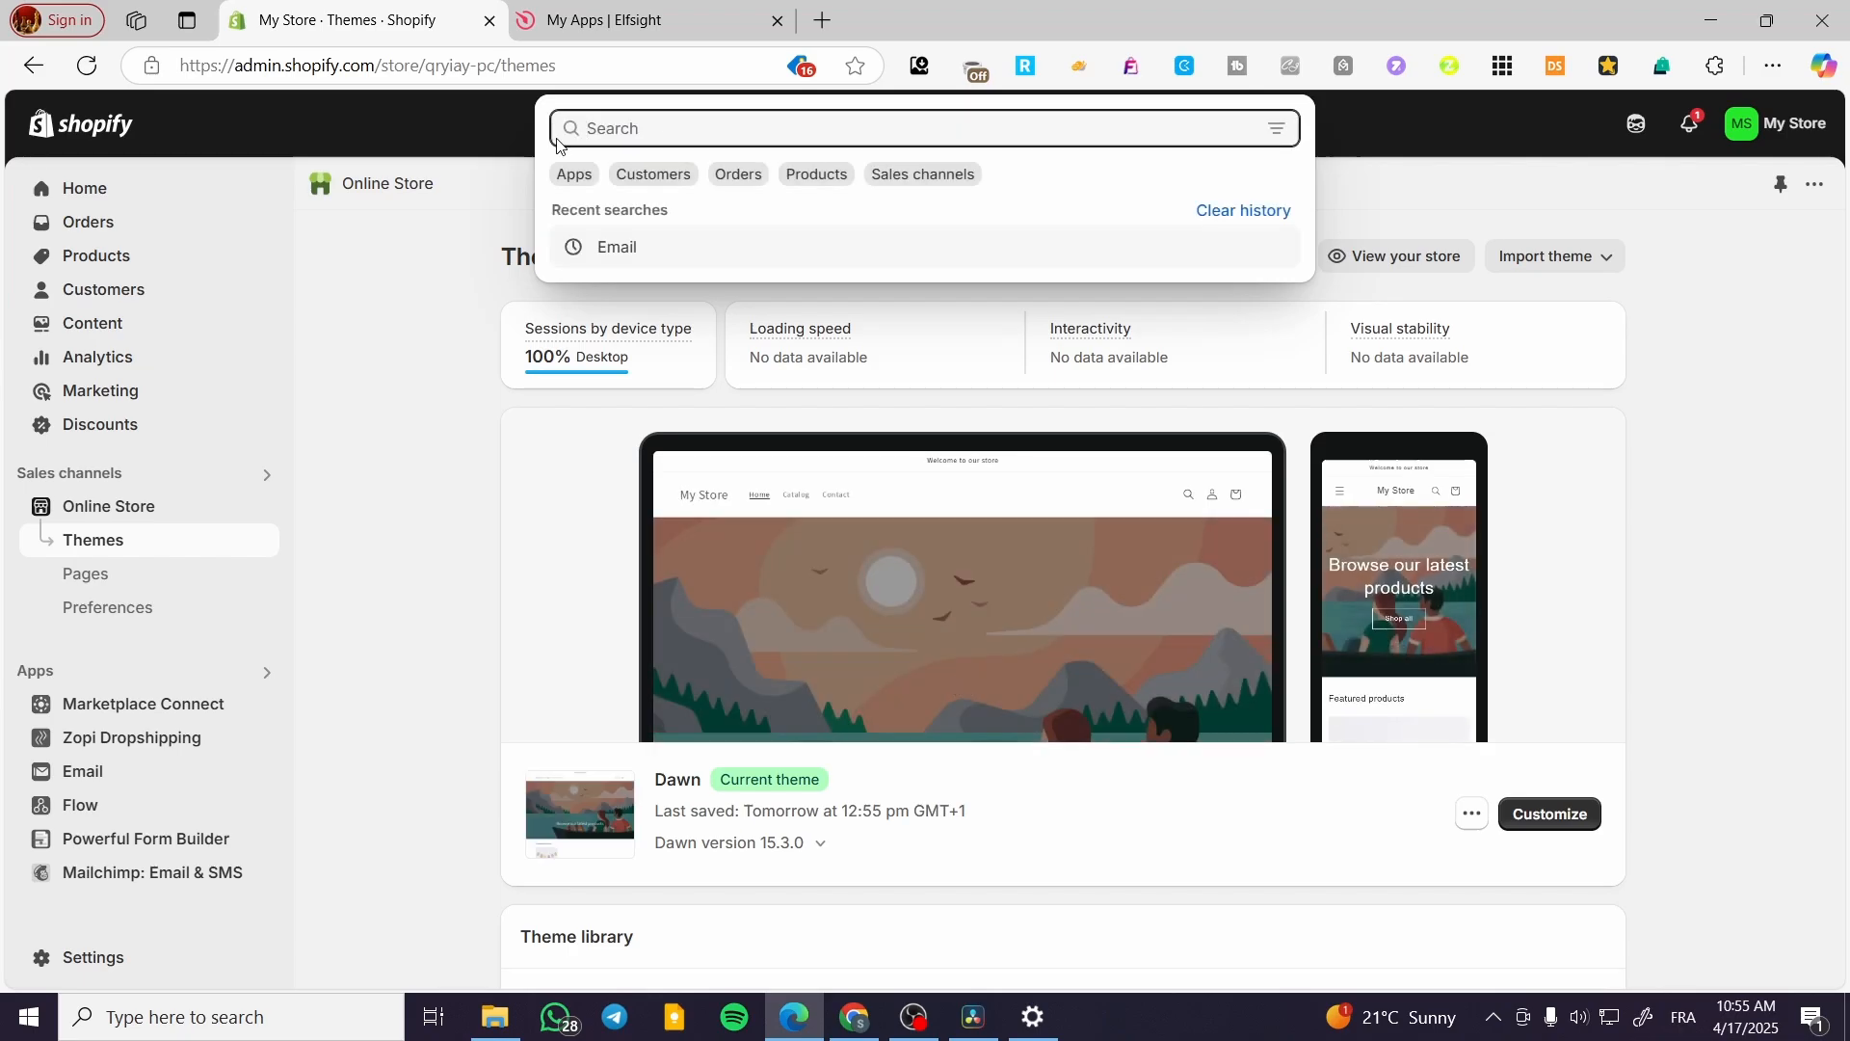
pyautogui.write('slideshow')
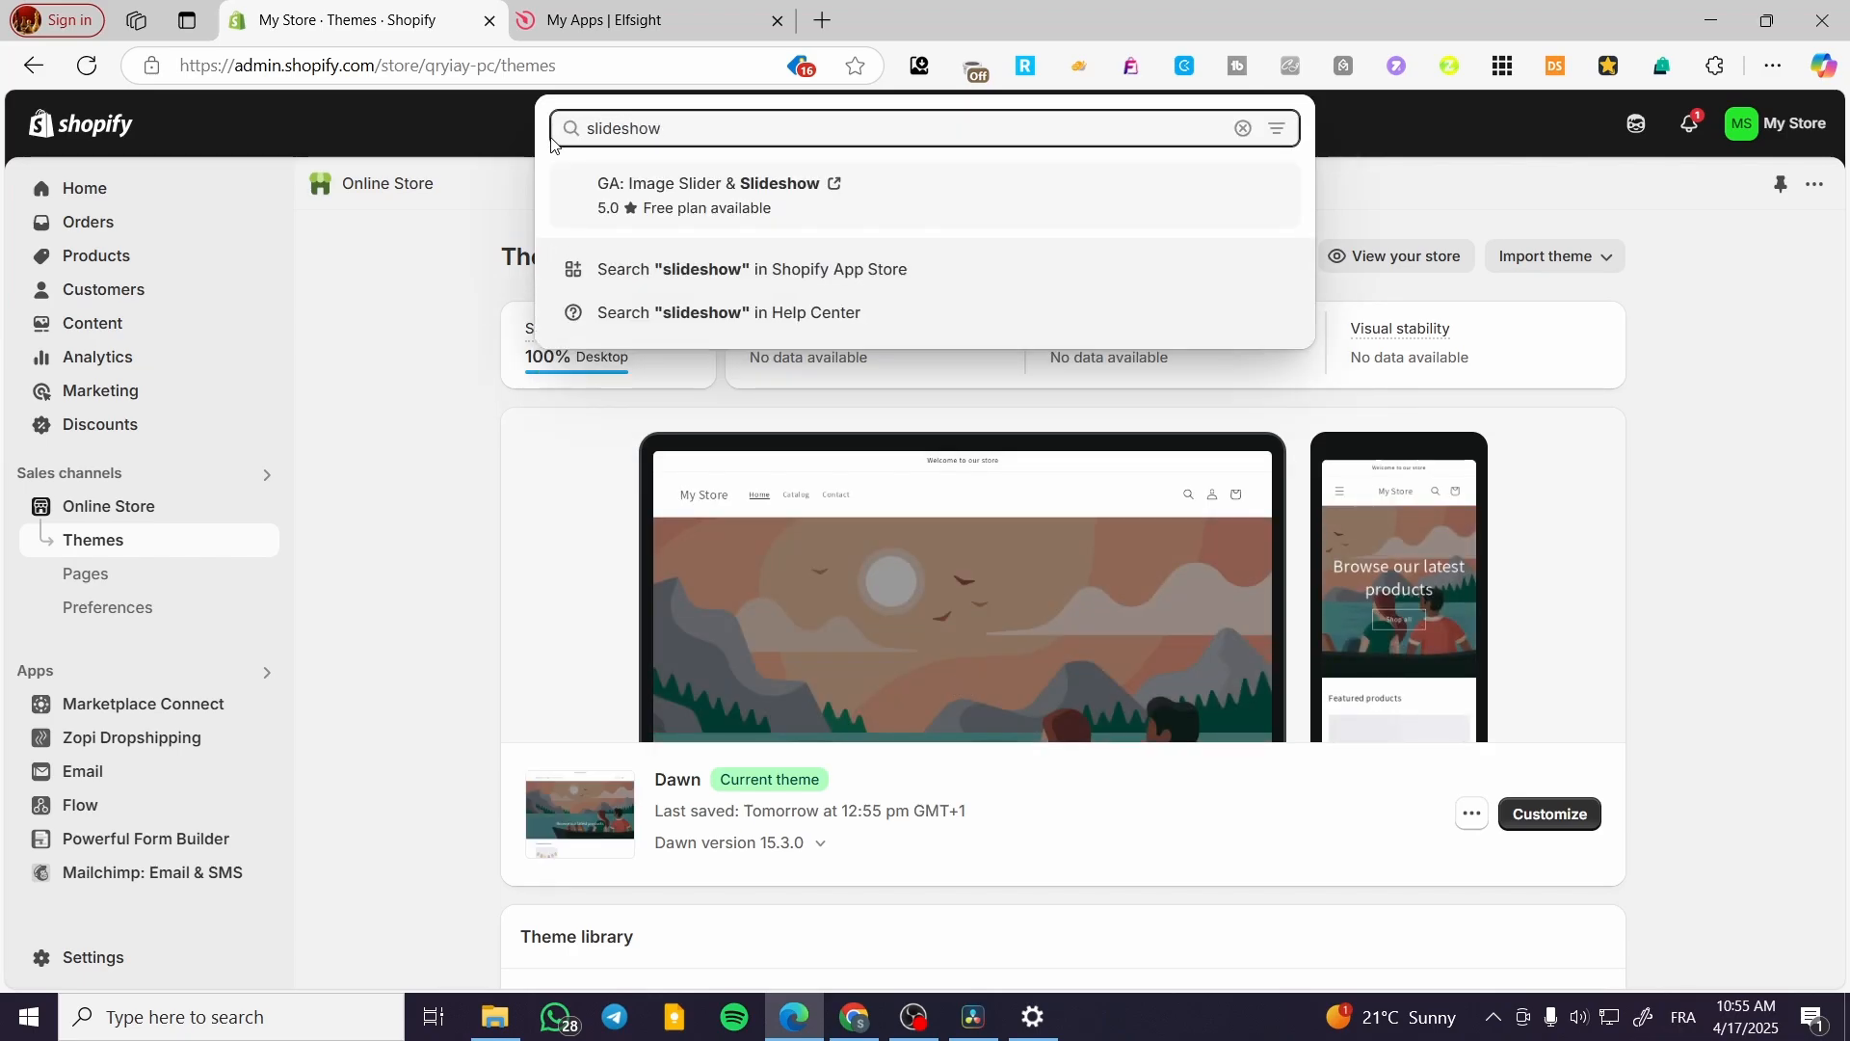
pyautogui.press('Return')
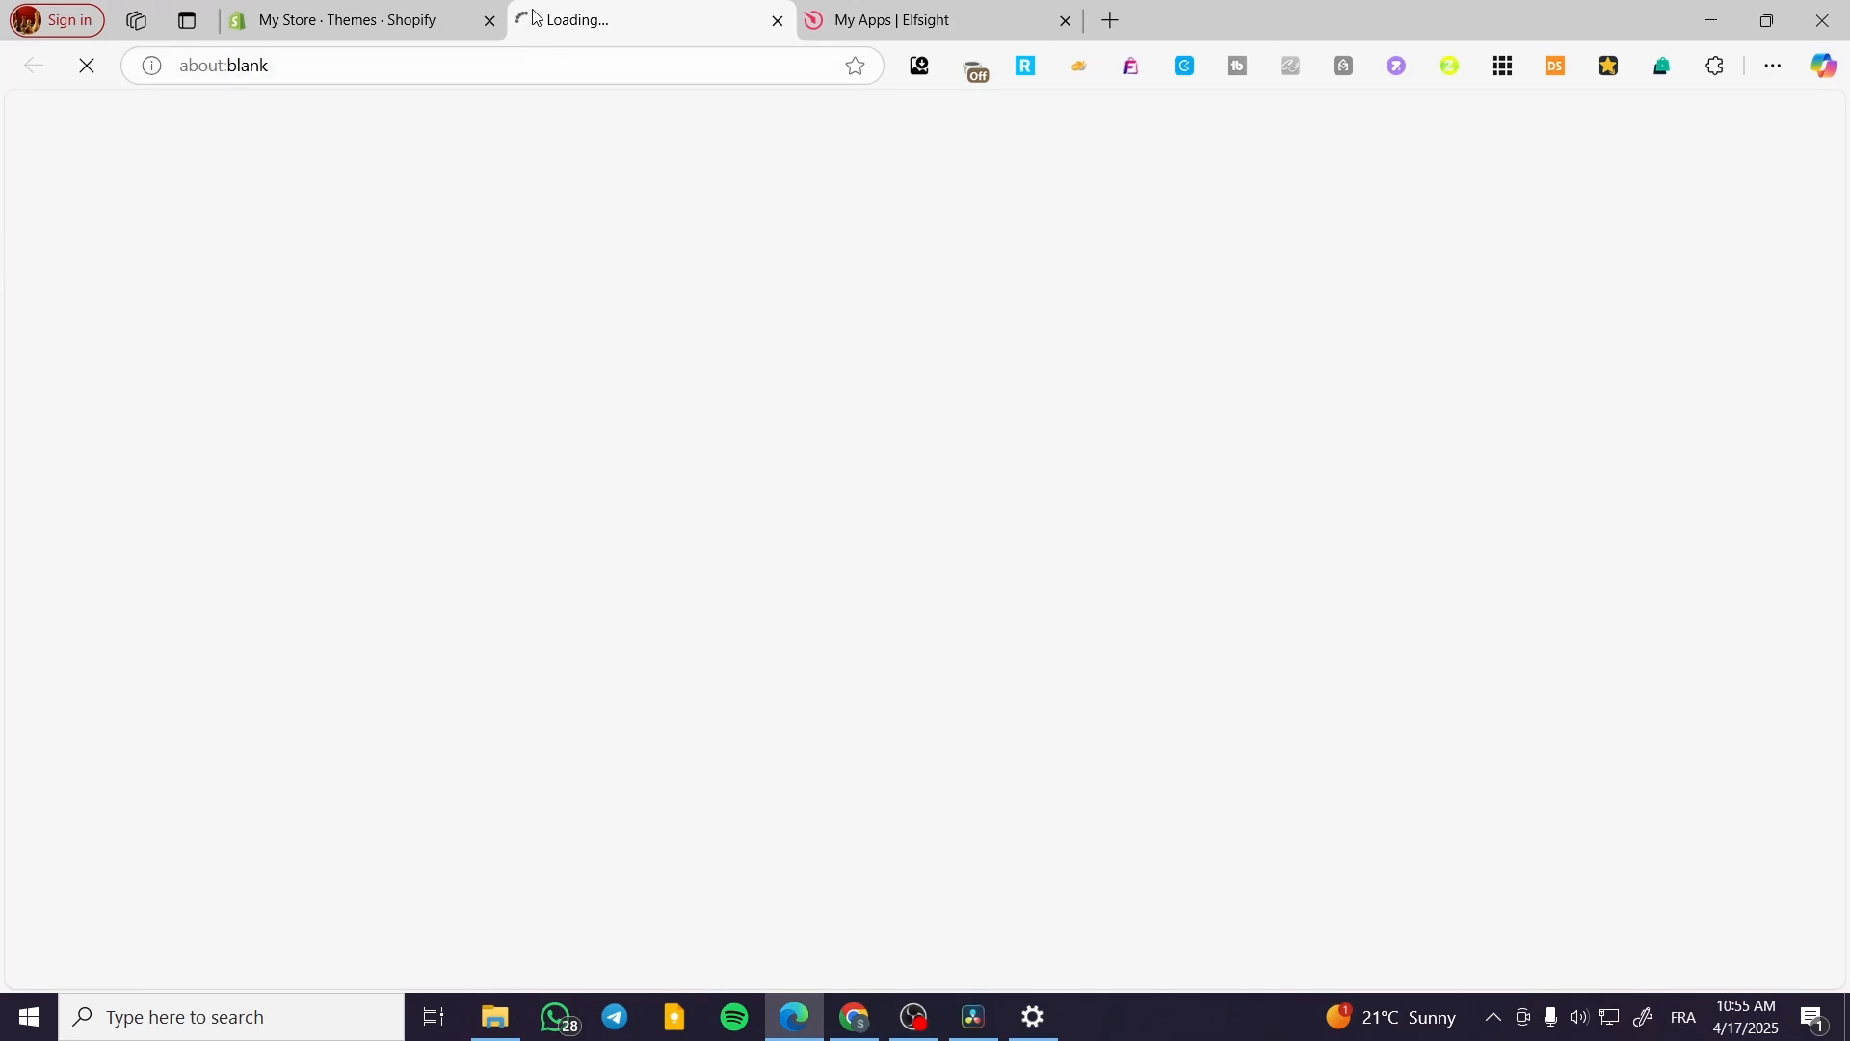
pyautogui.click(446, 10)
pyautogui.click(674, 19)
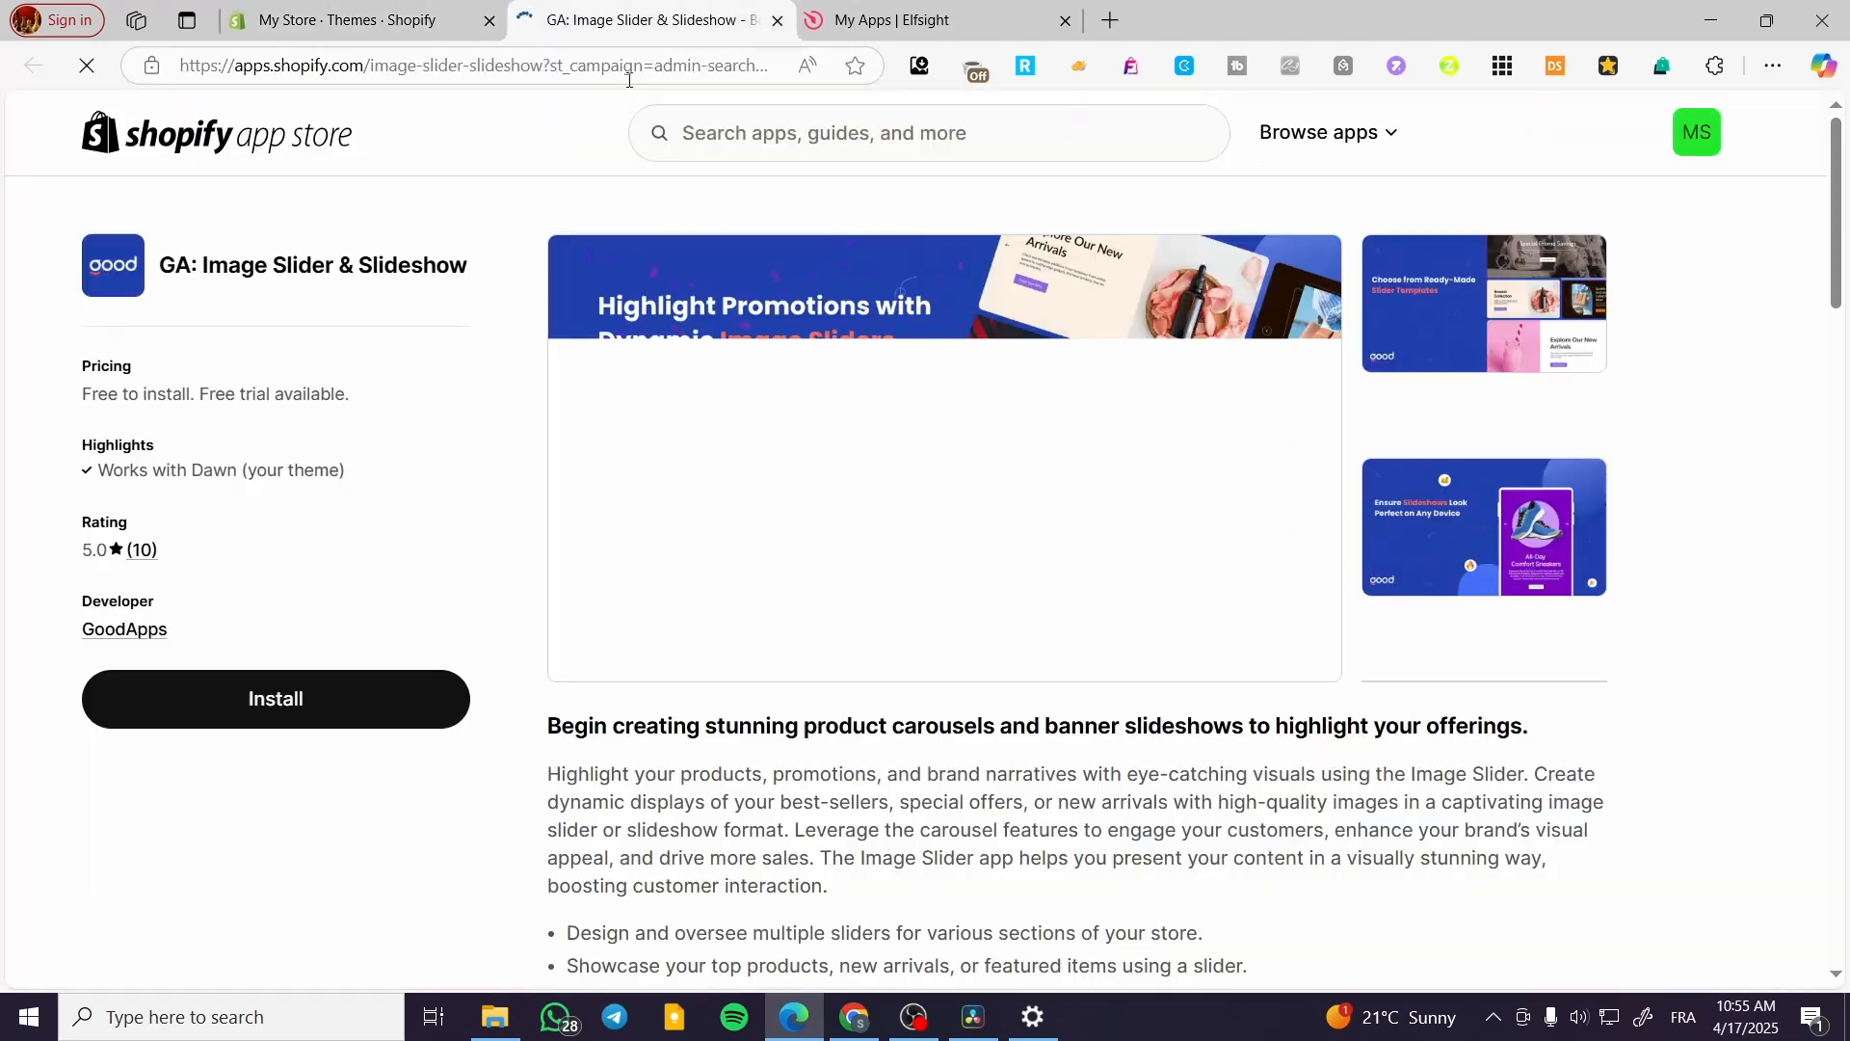
pyautogui.click(453, 261)
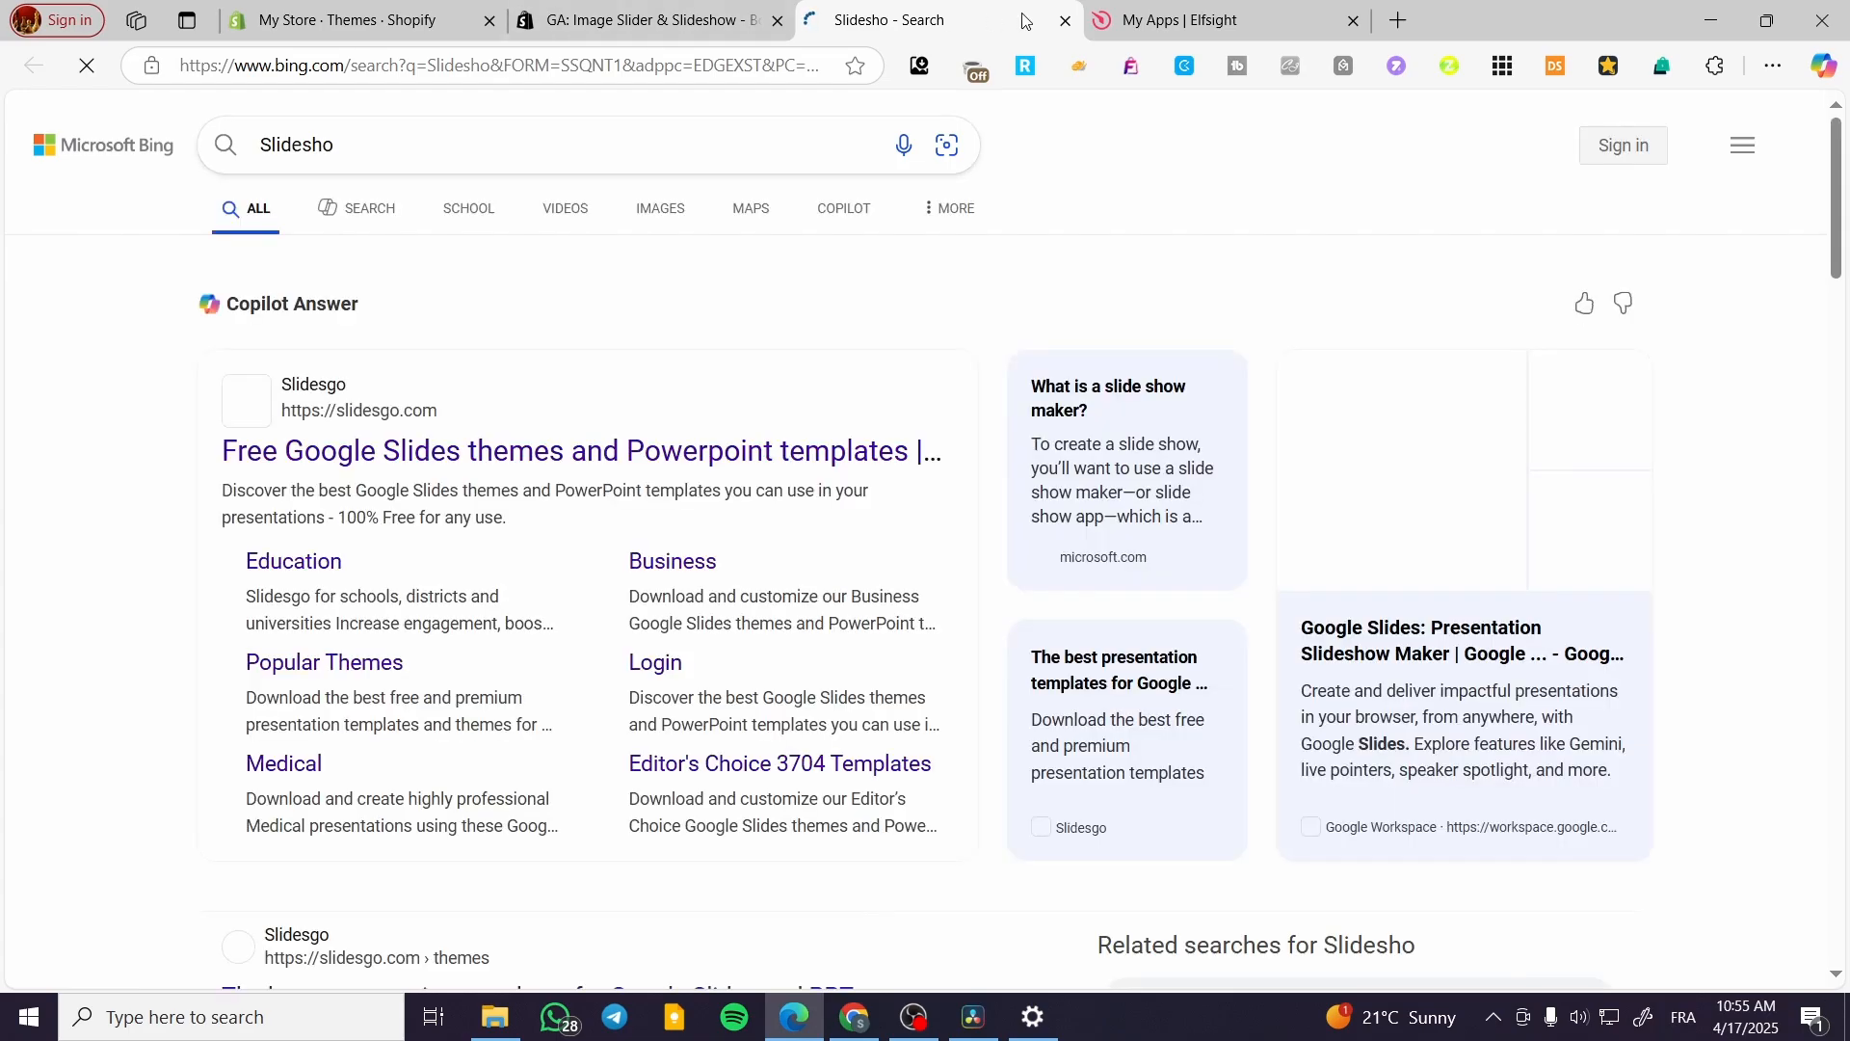
pyautogui.click(1064, 20)
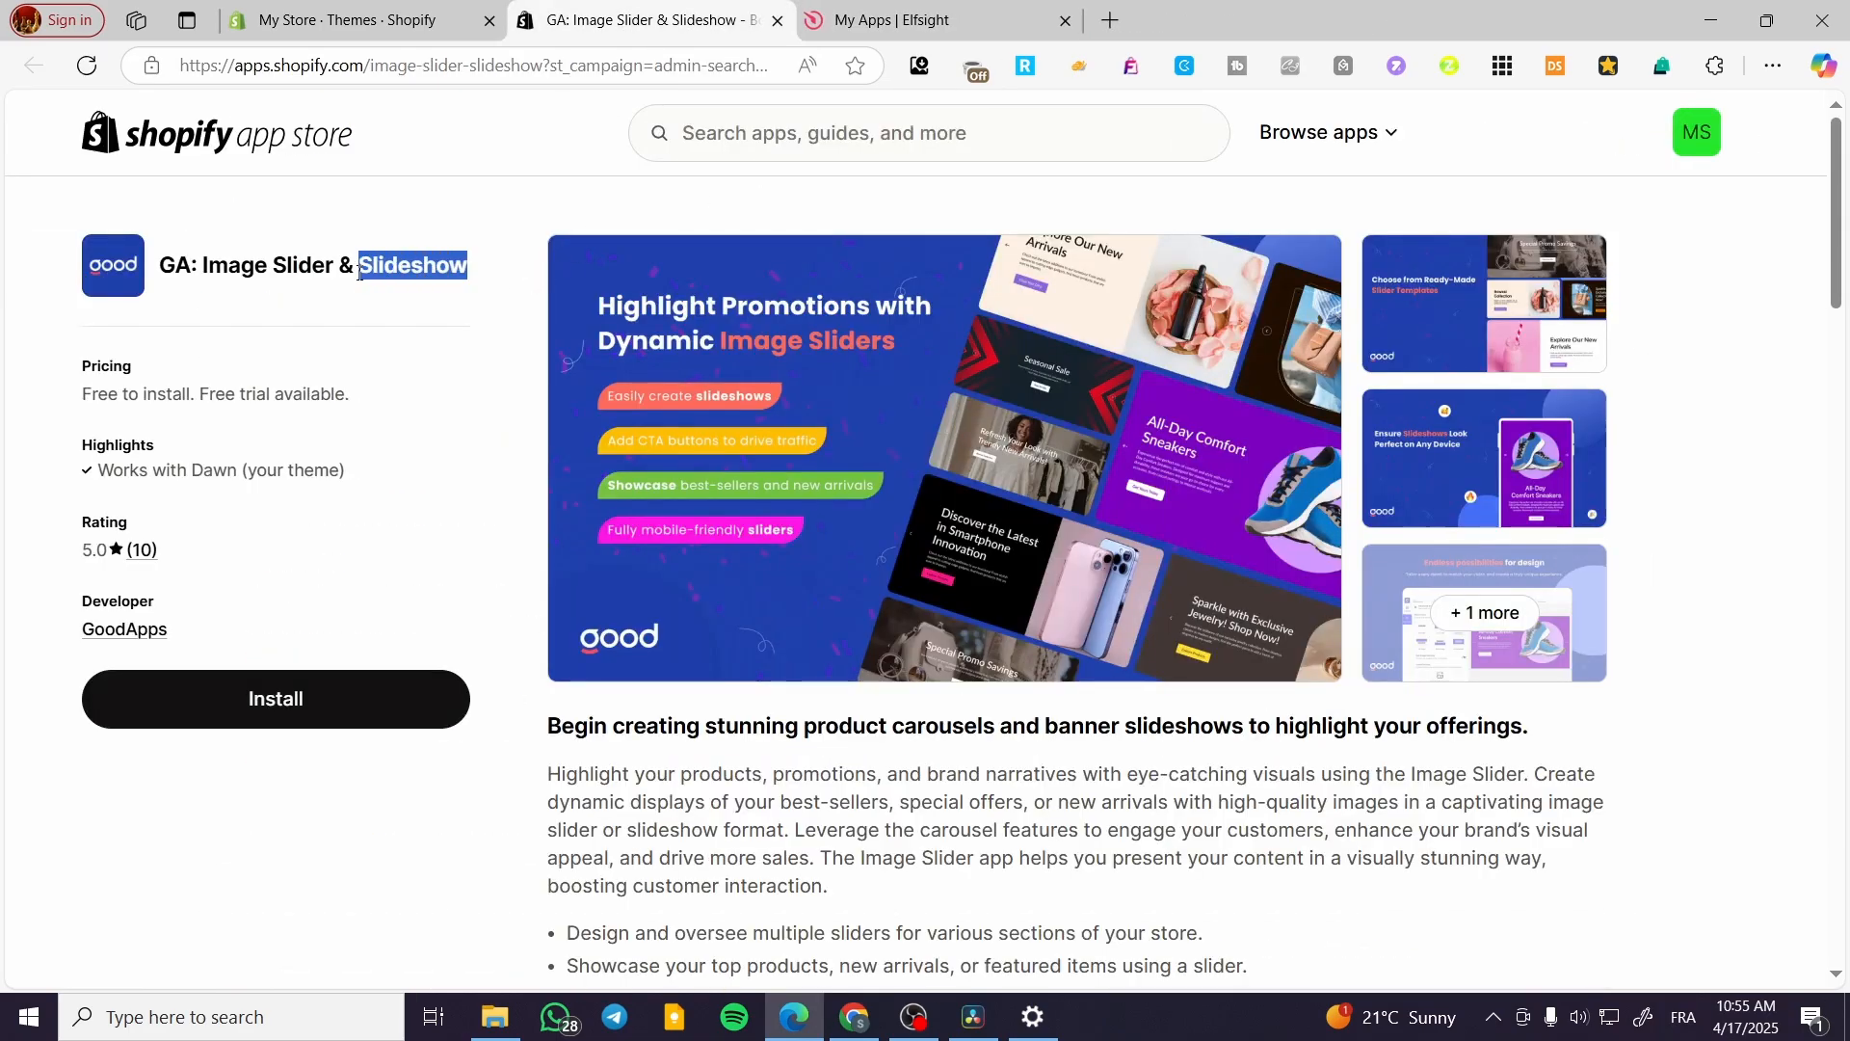
pyautogui.click(778, 21)
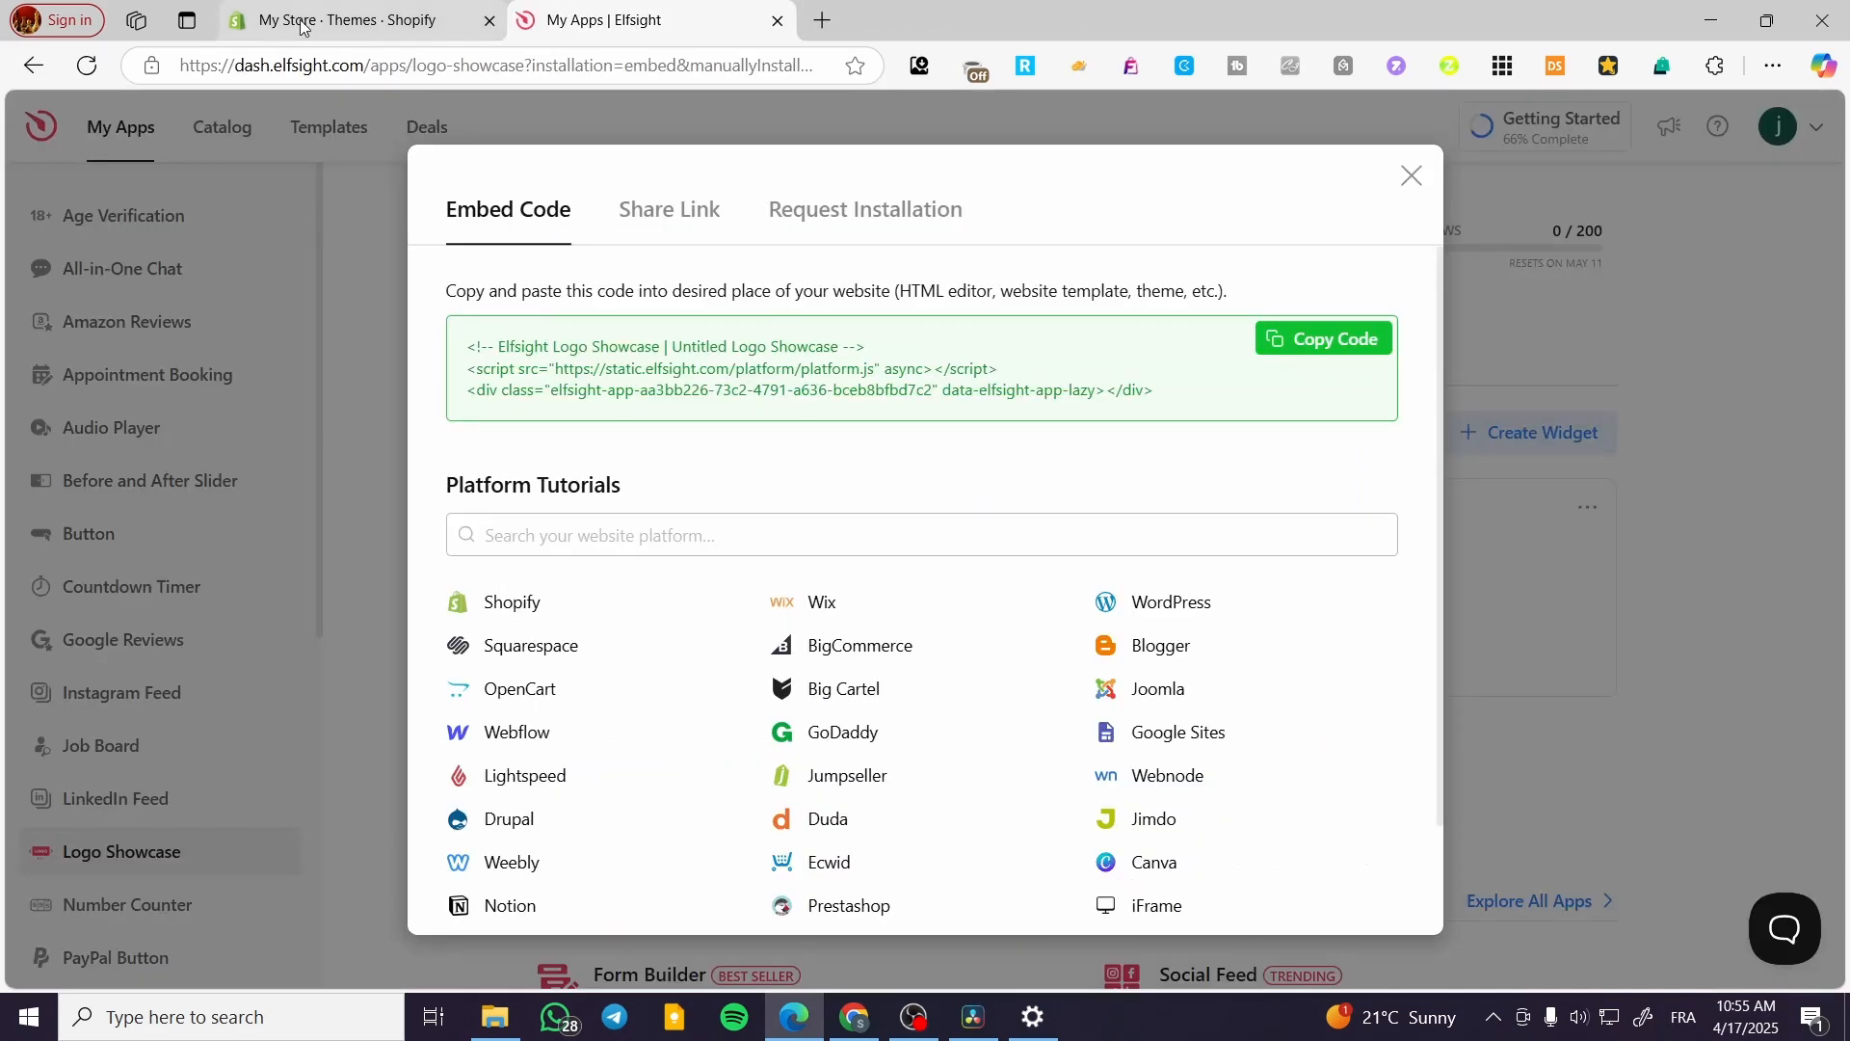
# Return to the Shopify admin and search the Shopify App Store for "Slideshow"
pyautogui.click(347, 19)
pyautogui.click(712, 120)
pyautogui.write('Slideshow')
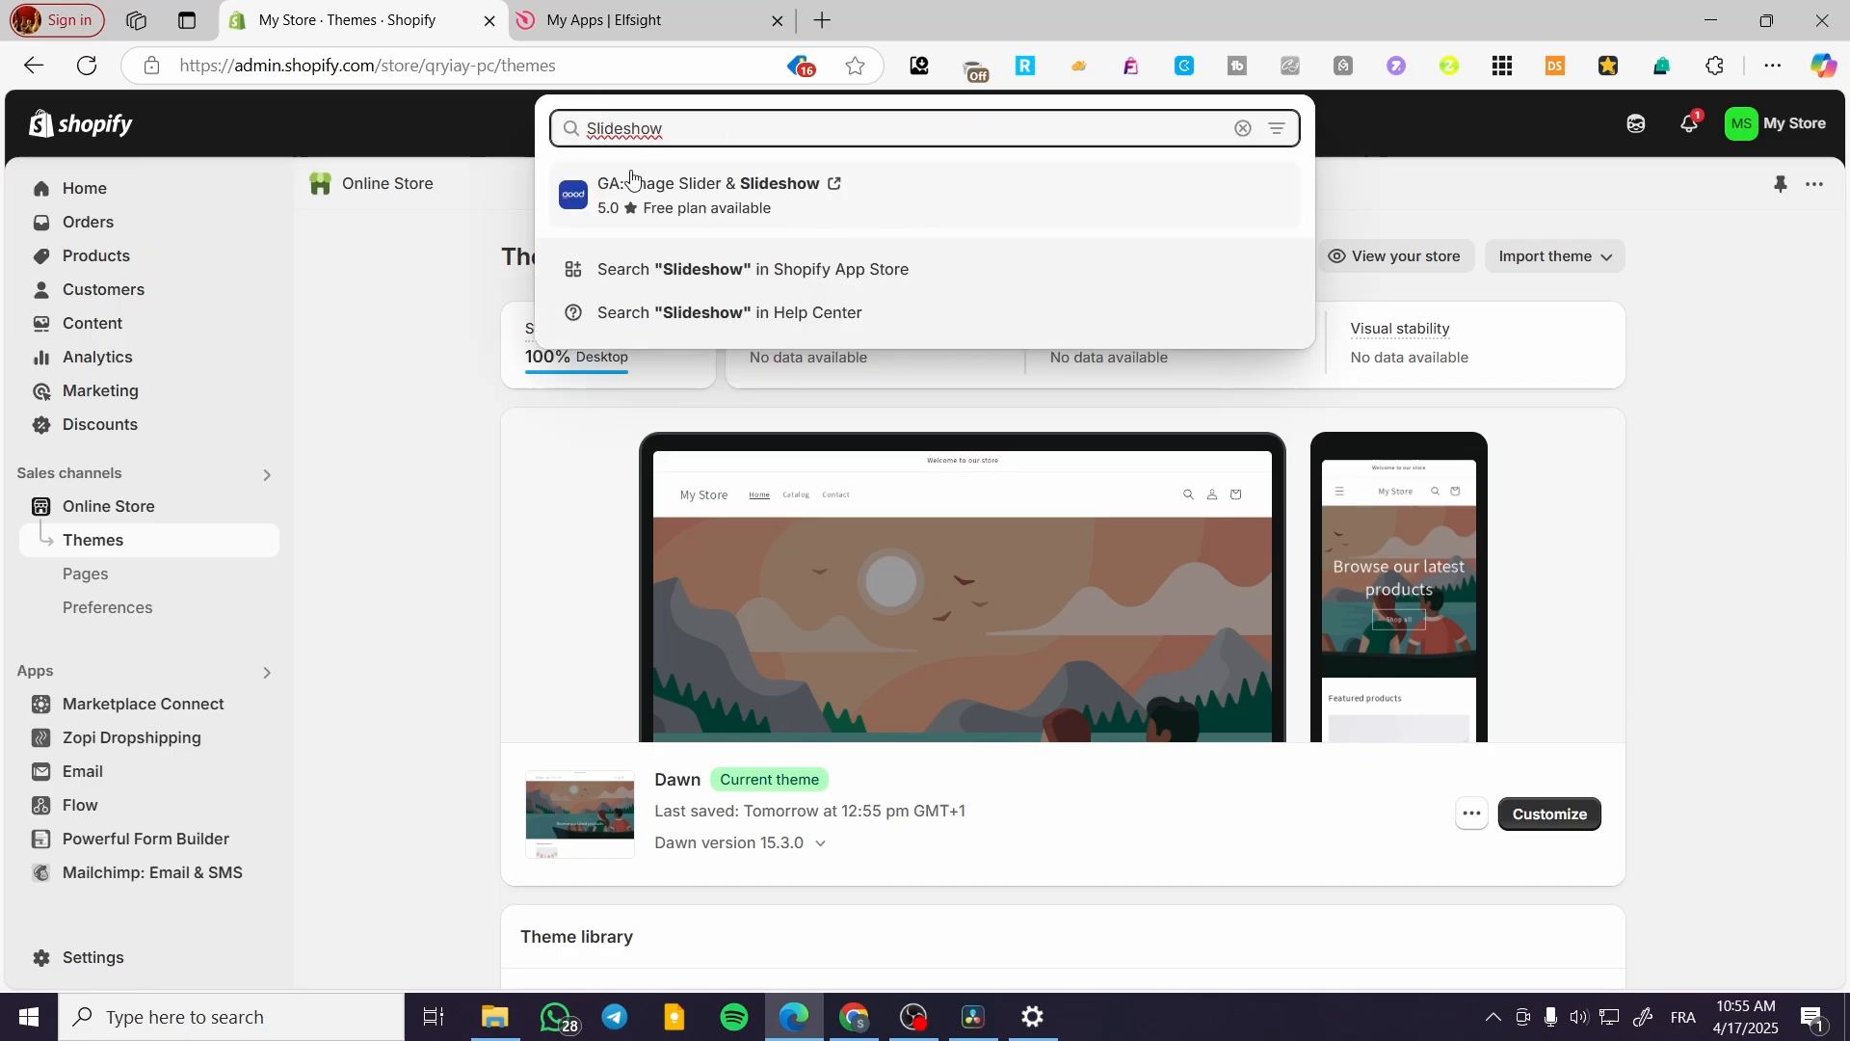
pyautogui.click(771, 267)
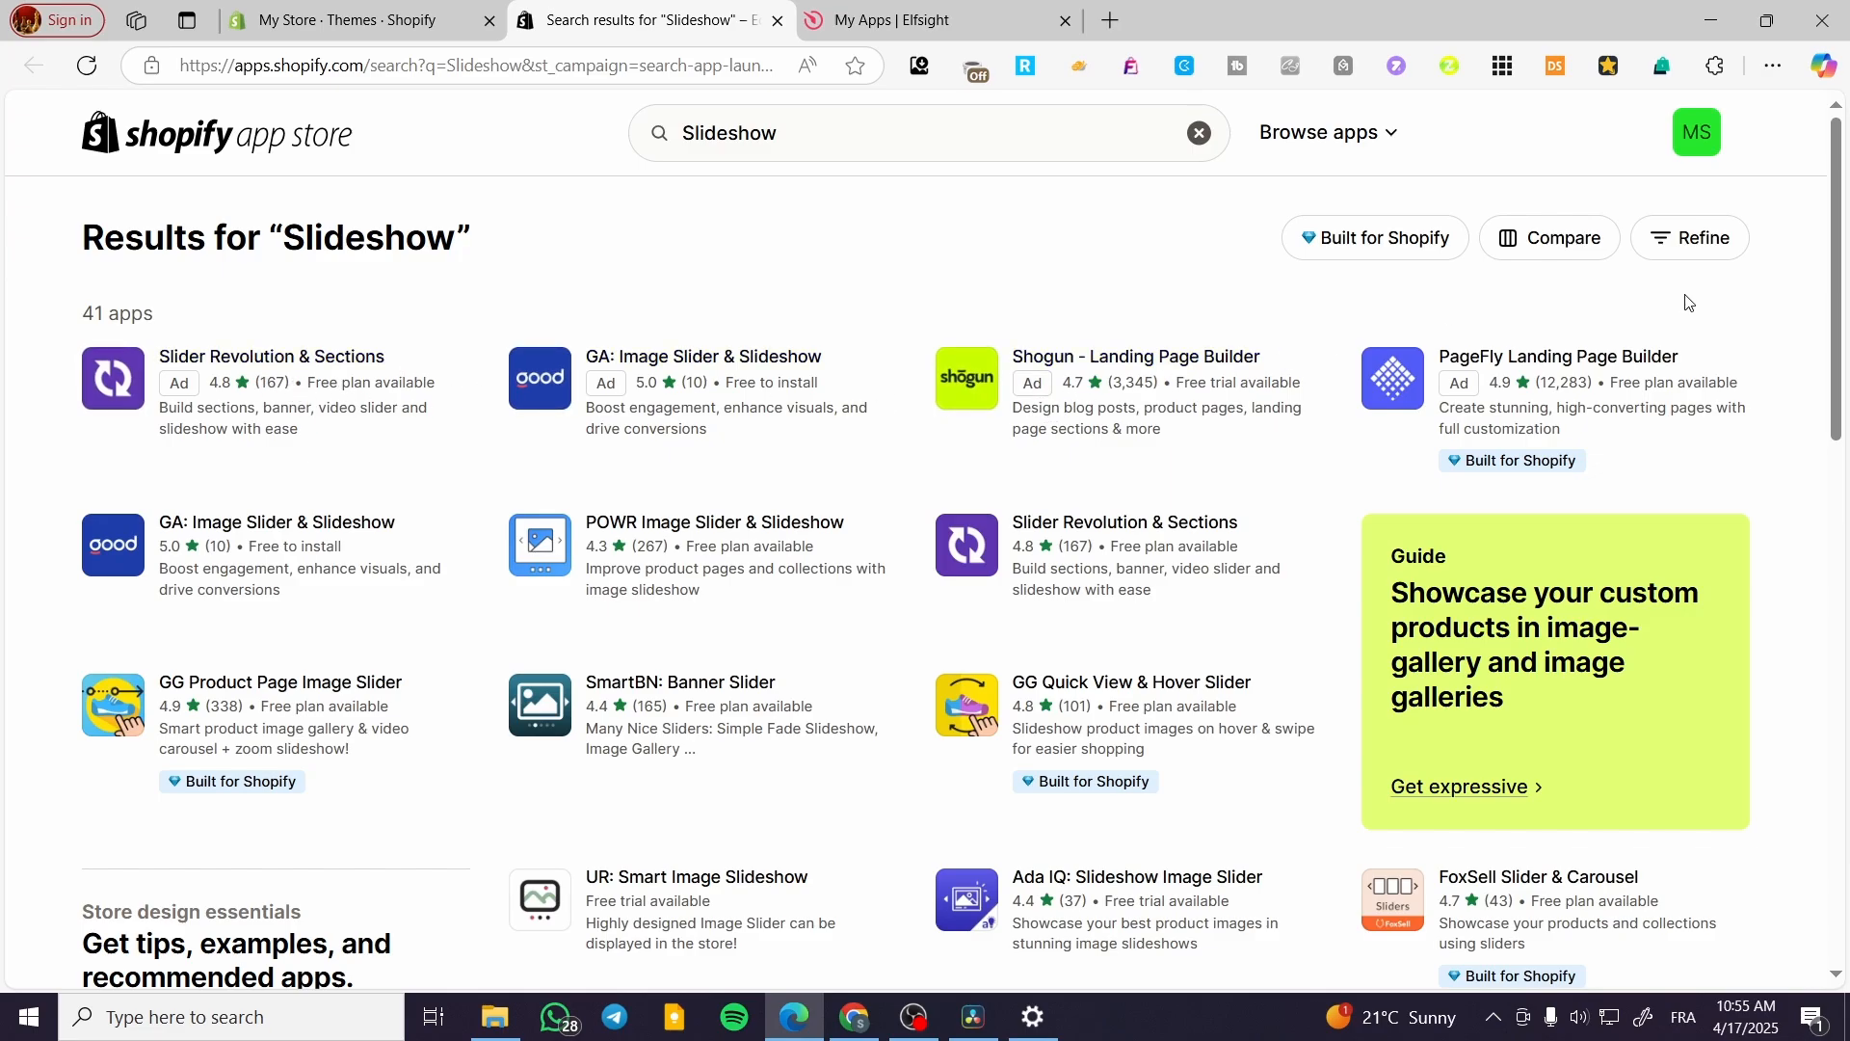
# Open the PageFly Landing Page Builder listing and browse its gallery of feature images
pyautogui.click(1488, 365)
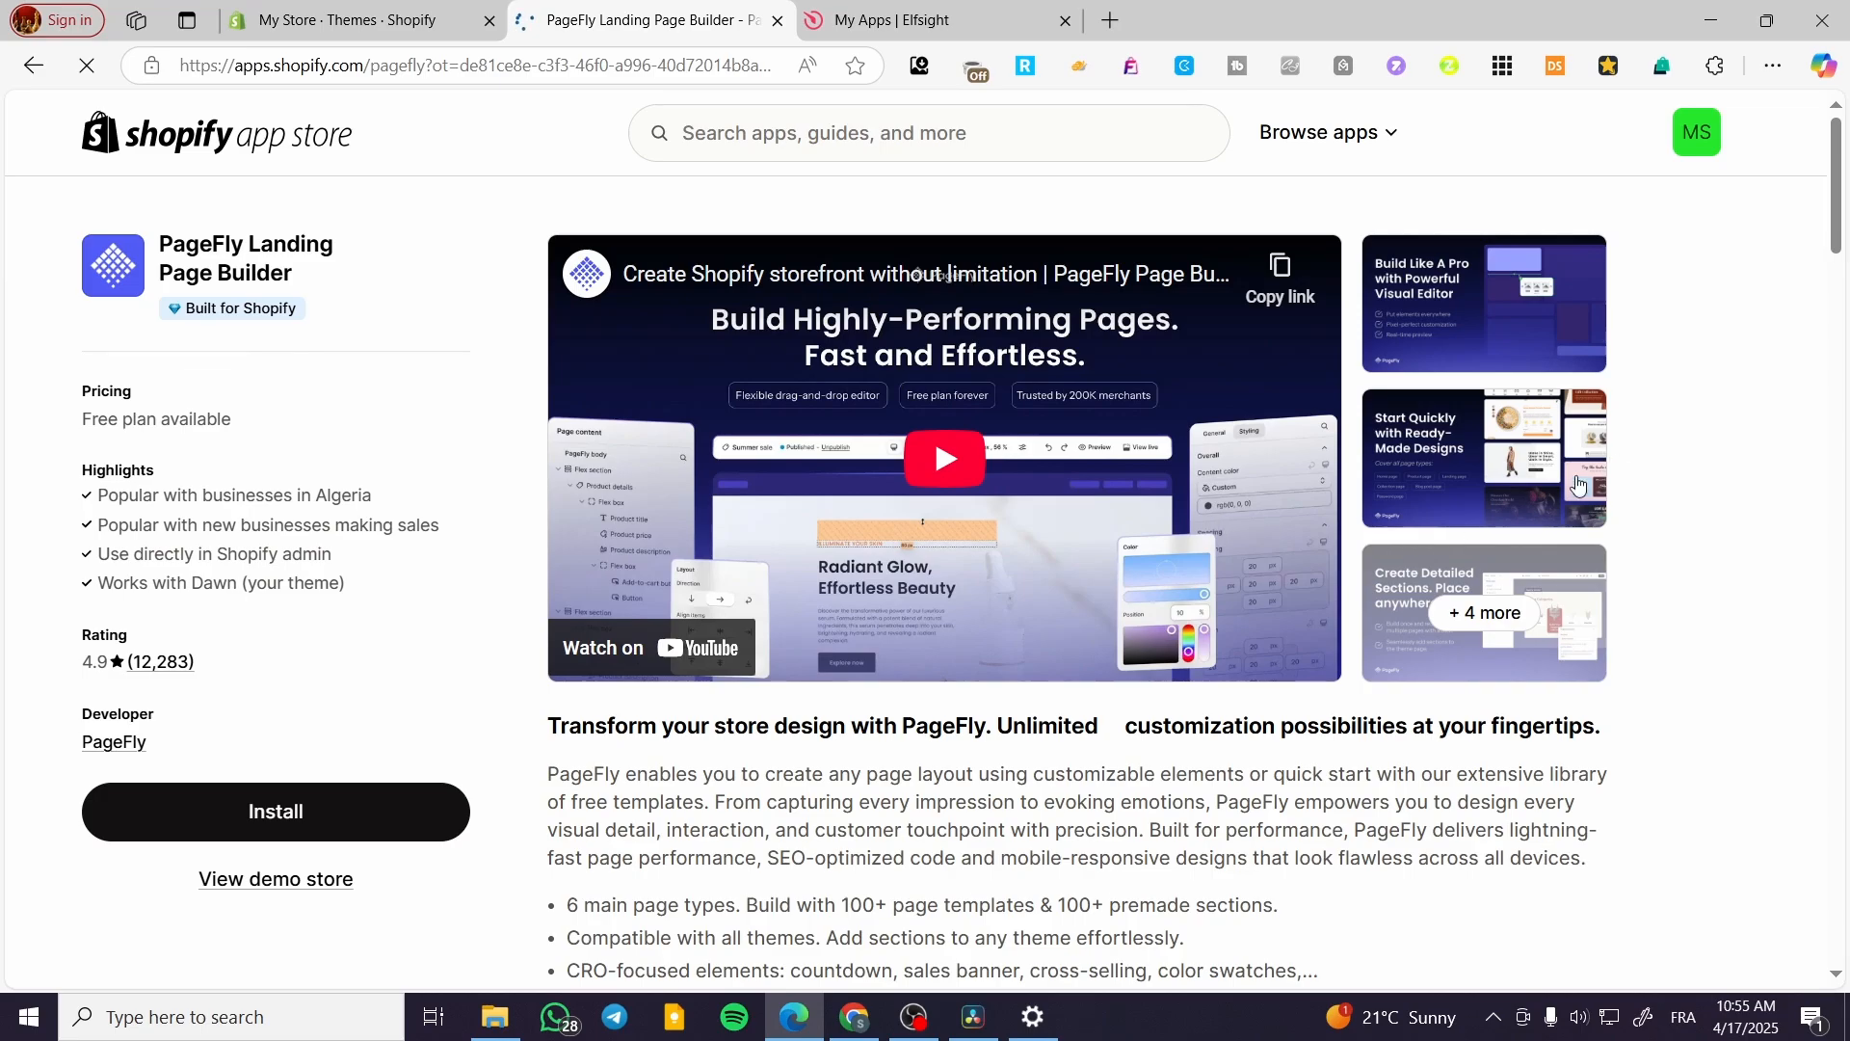
pyautogui.click(1519, 441)
pyautogui.click(1794, 562)
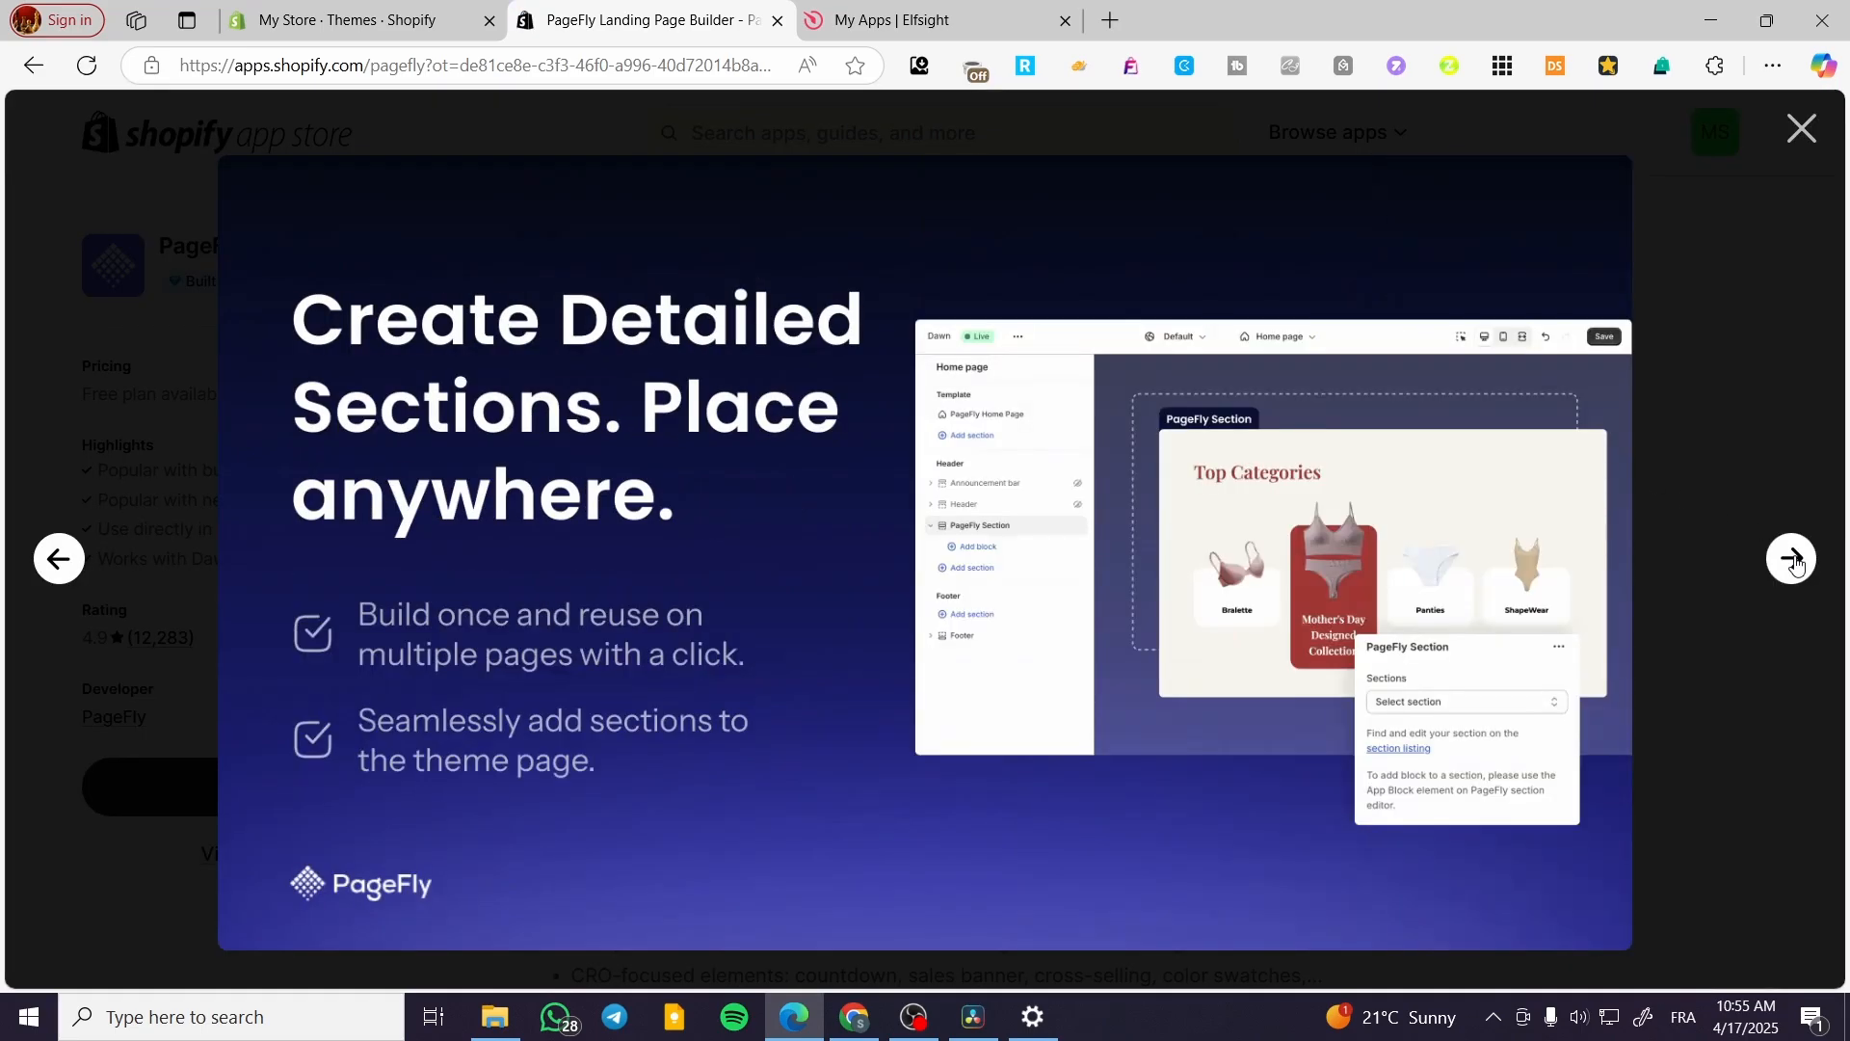
pyautogui.click(1794, 562)
pyautogui.click(1795, 562)
pyautogui.click(1793, 559)
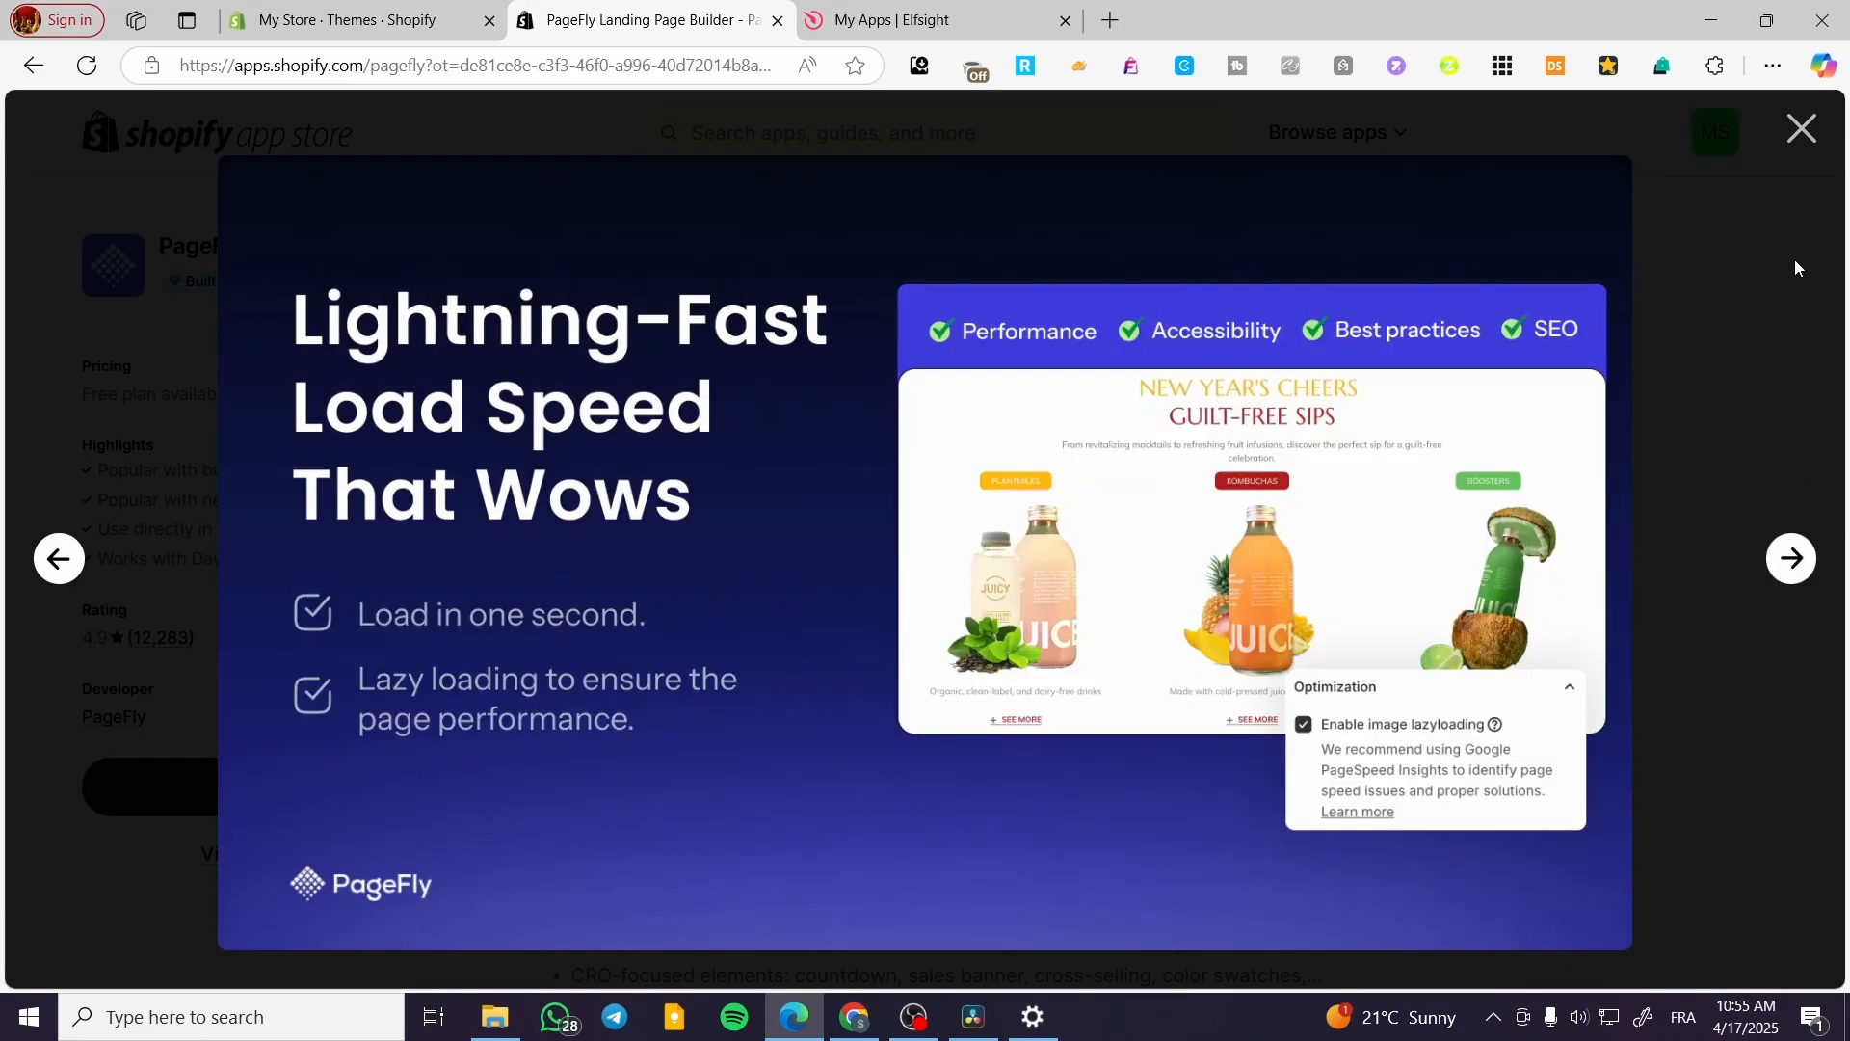
pyautogui.click(1802, 129)
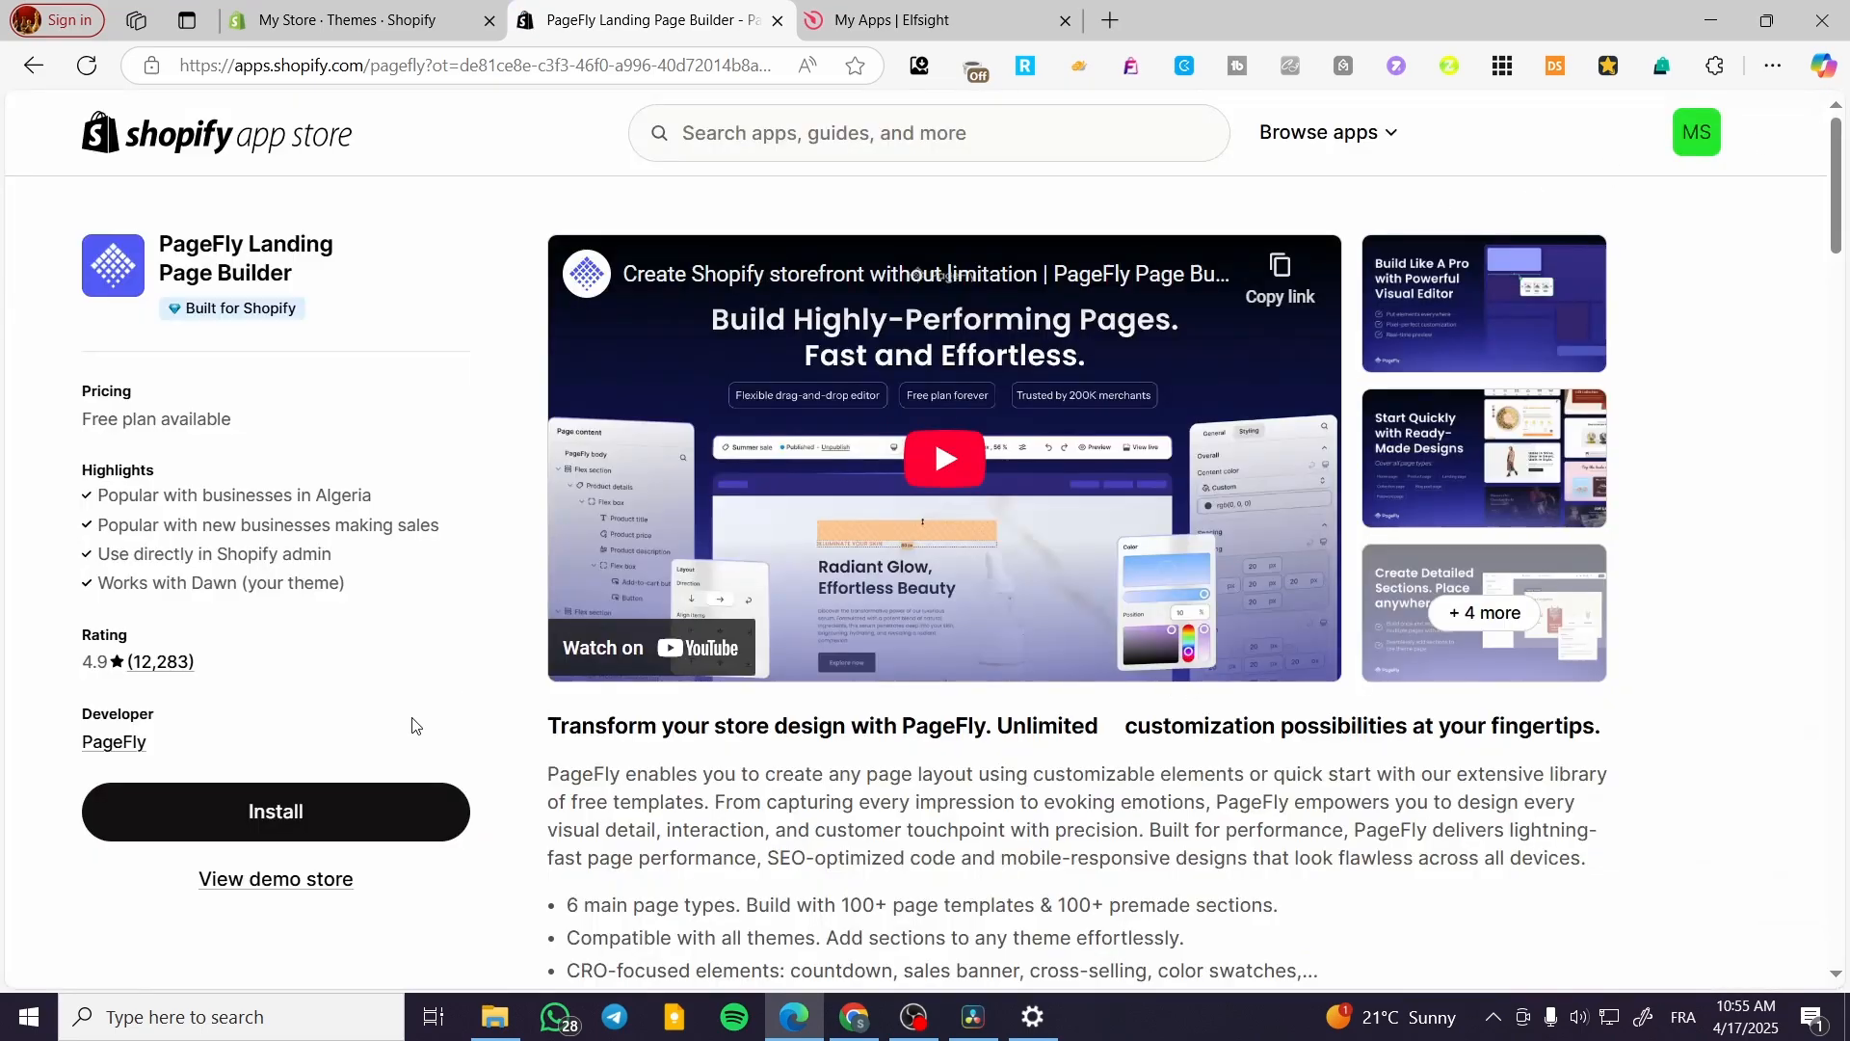
pyautogui.click(961, 21)
pyautogui.click(1410, 175)
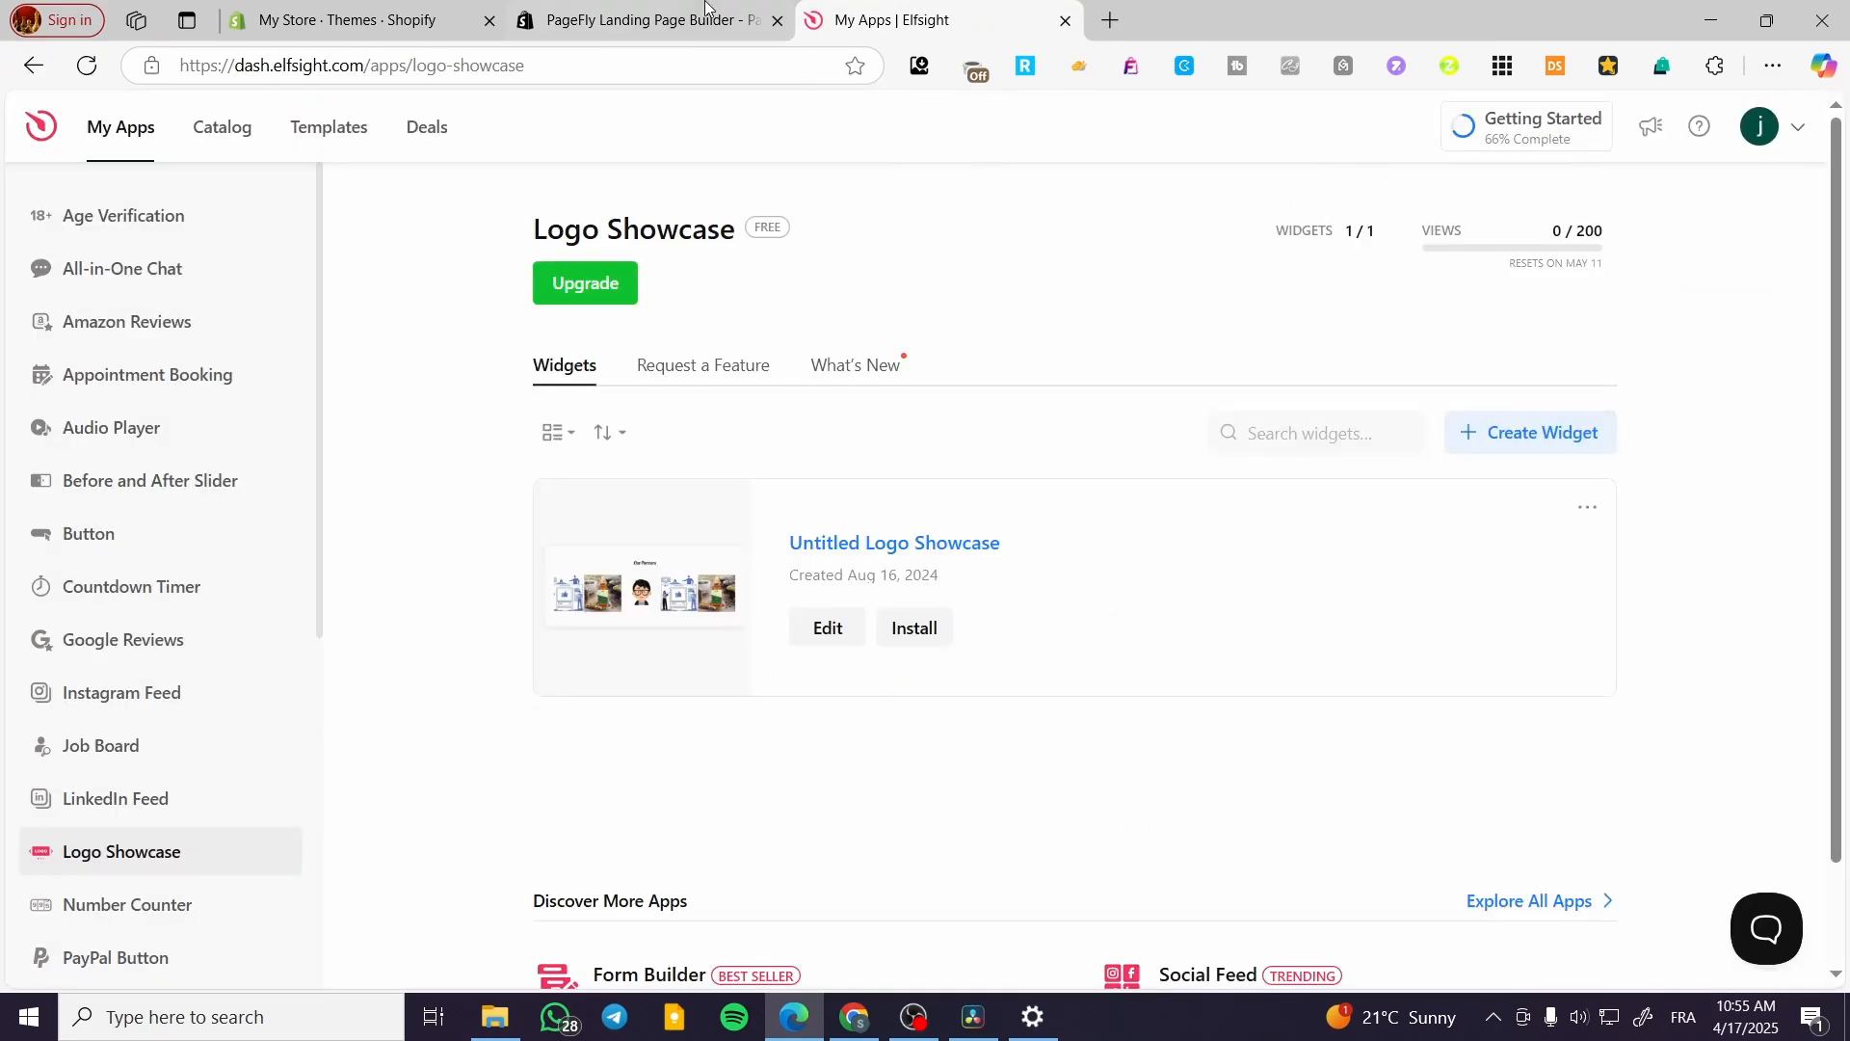
pyautogui.click(676, 18)
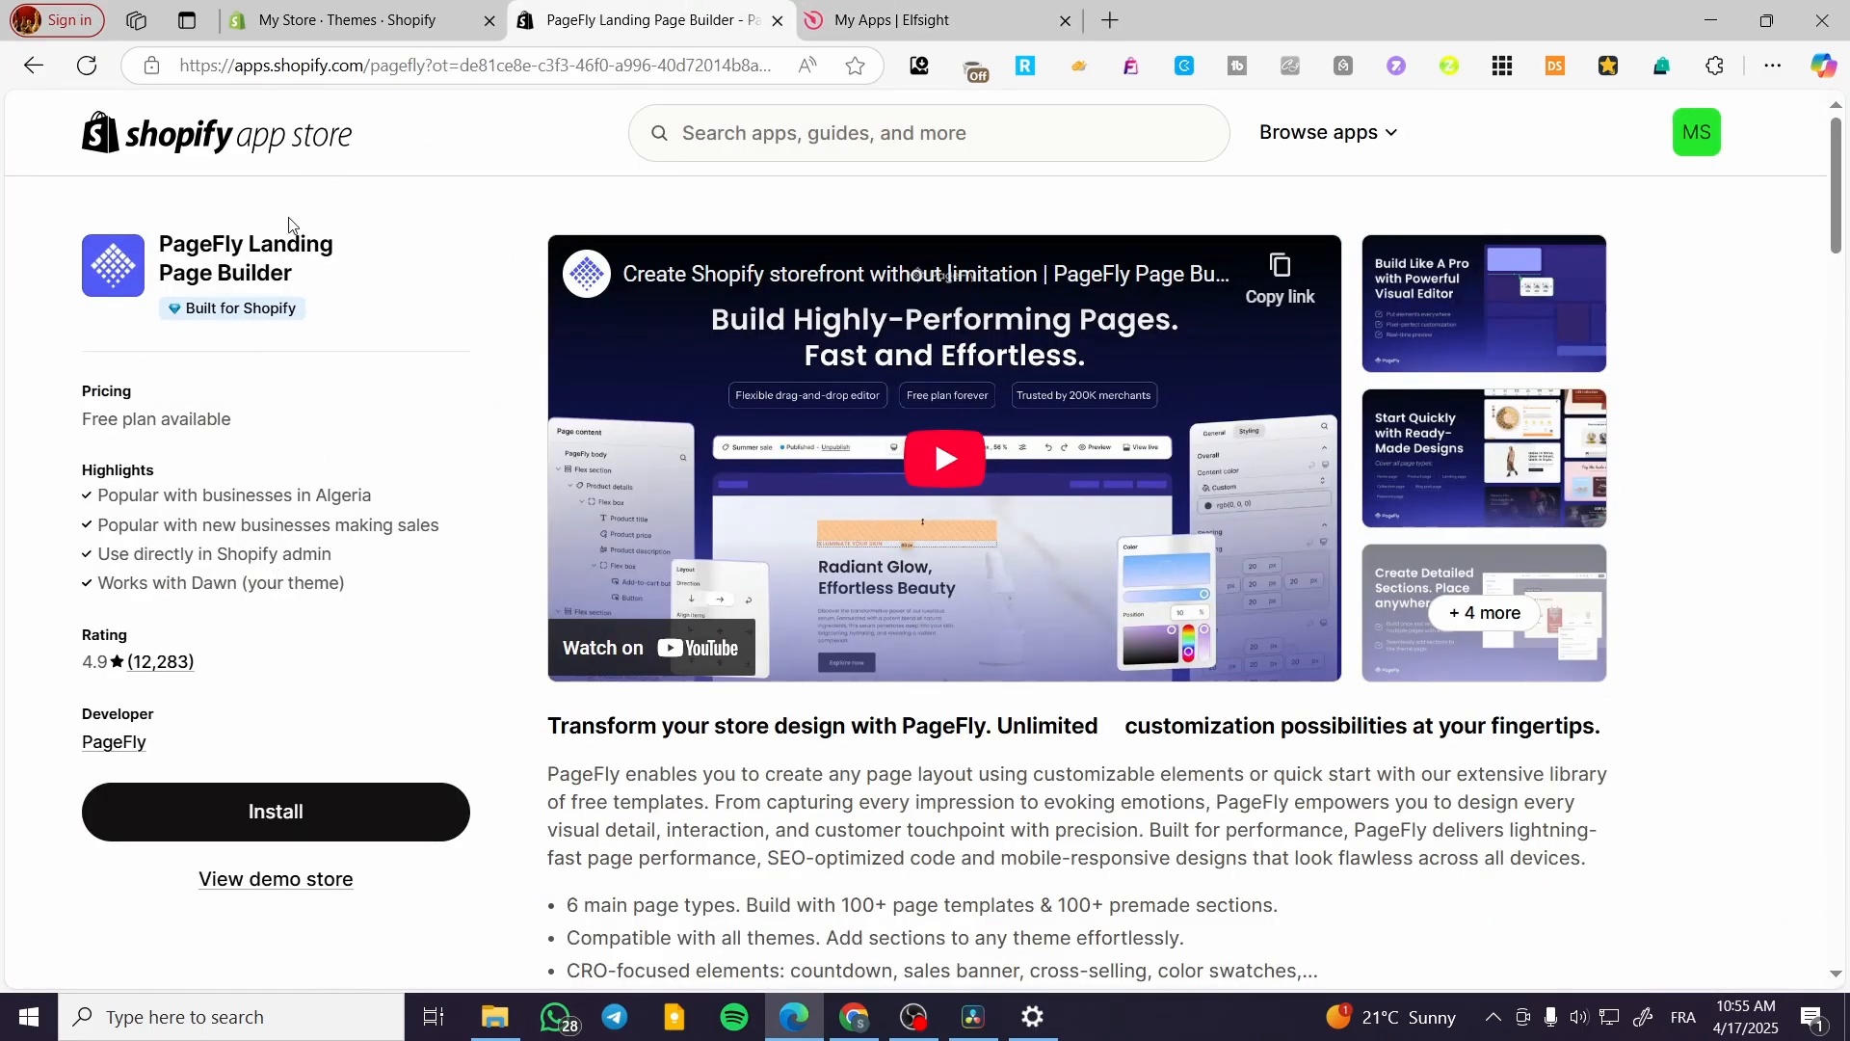
pyautogui.click(328, 21)
pyautogui.click(646, 19)
# Look through the remaining feature images in the PageFly listing's gallery, and close the gallery
pyautogui.click(1561, 590)
pyautogui.click(1795, 556)
pyautogui.click(1795, 556)
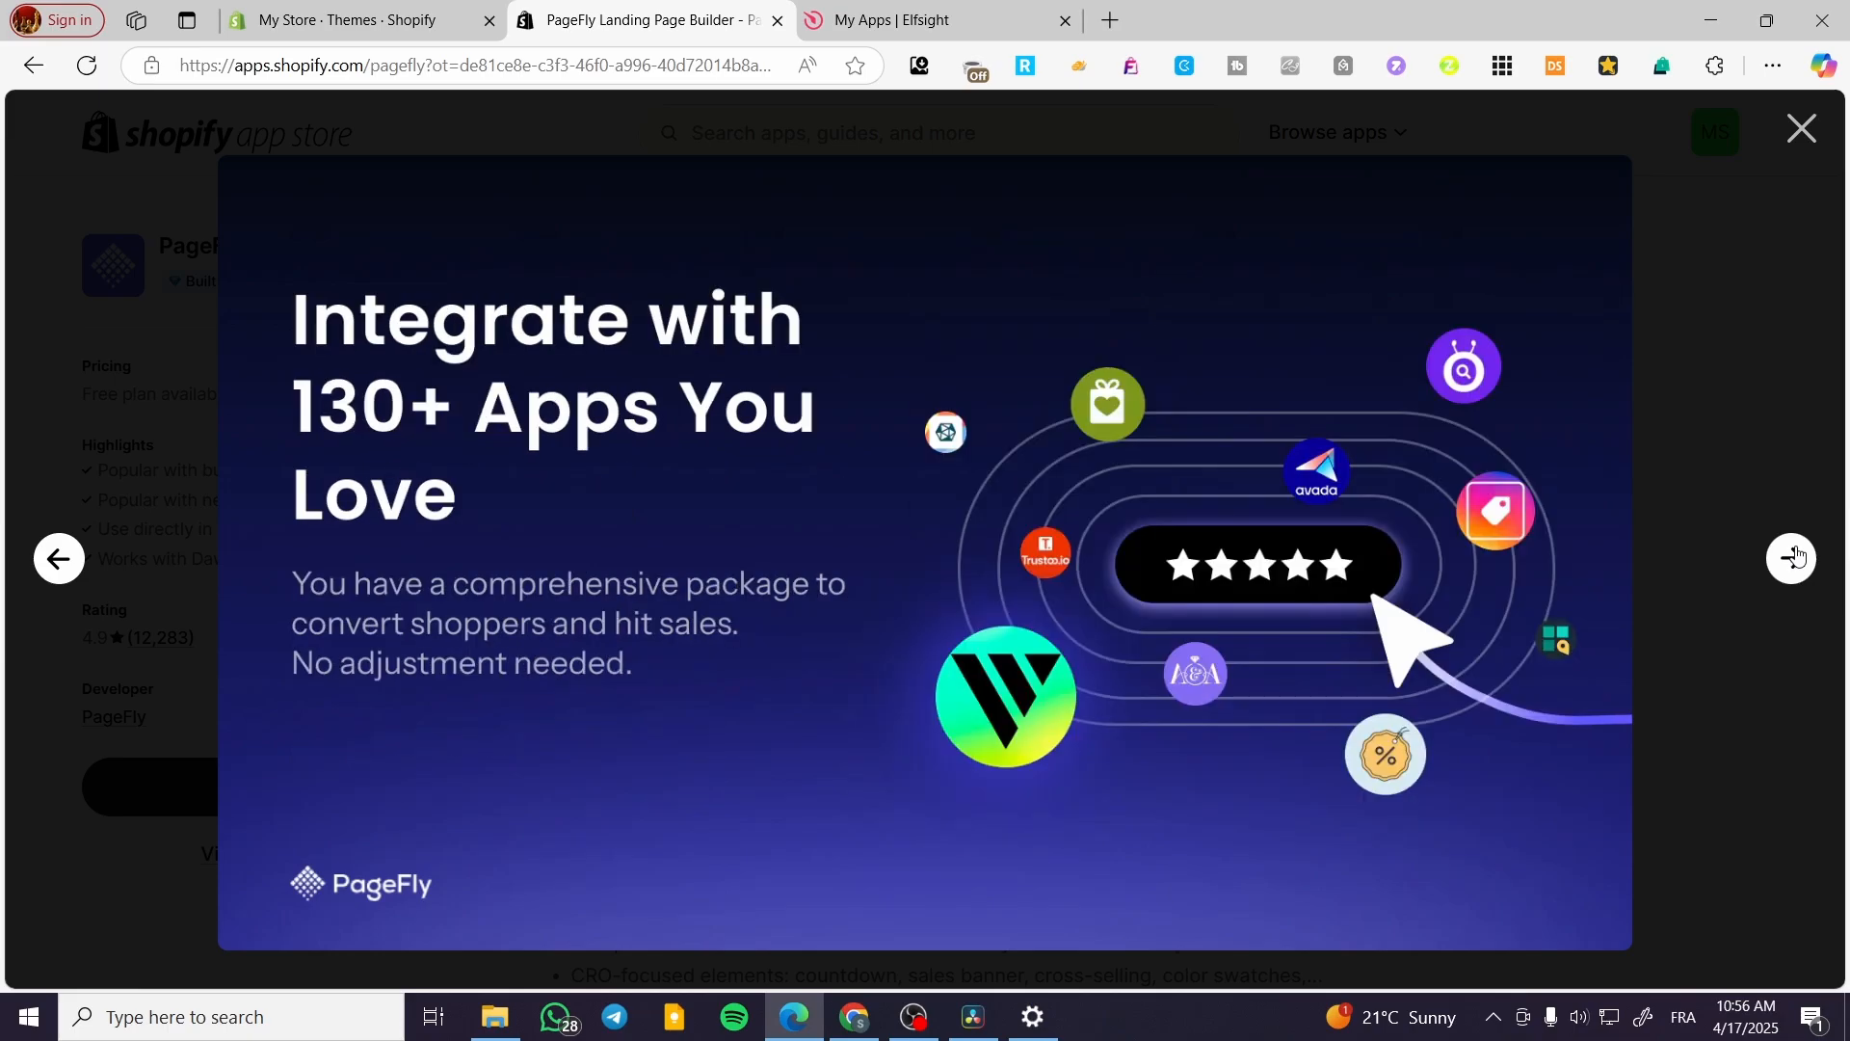
pyautogui.click(1795, 557)
pyautogui.click(1803, 132)
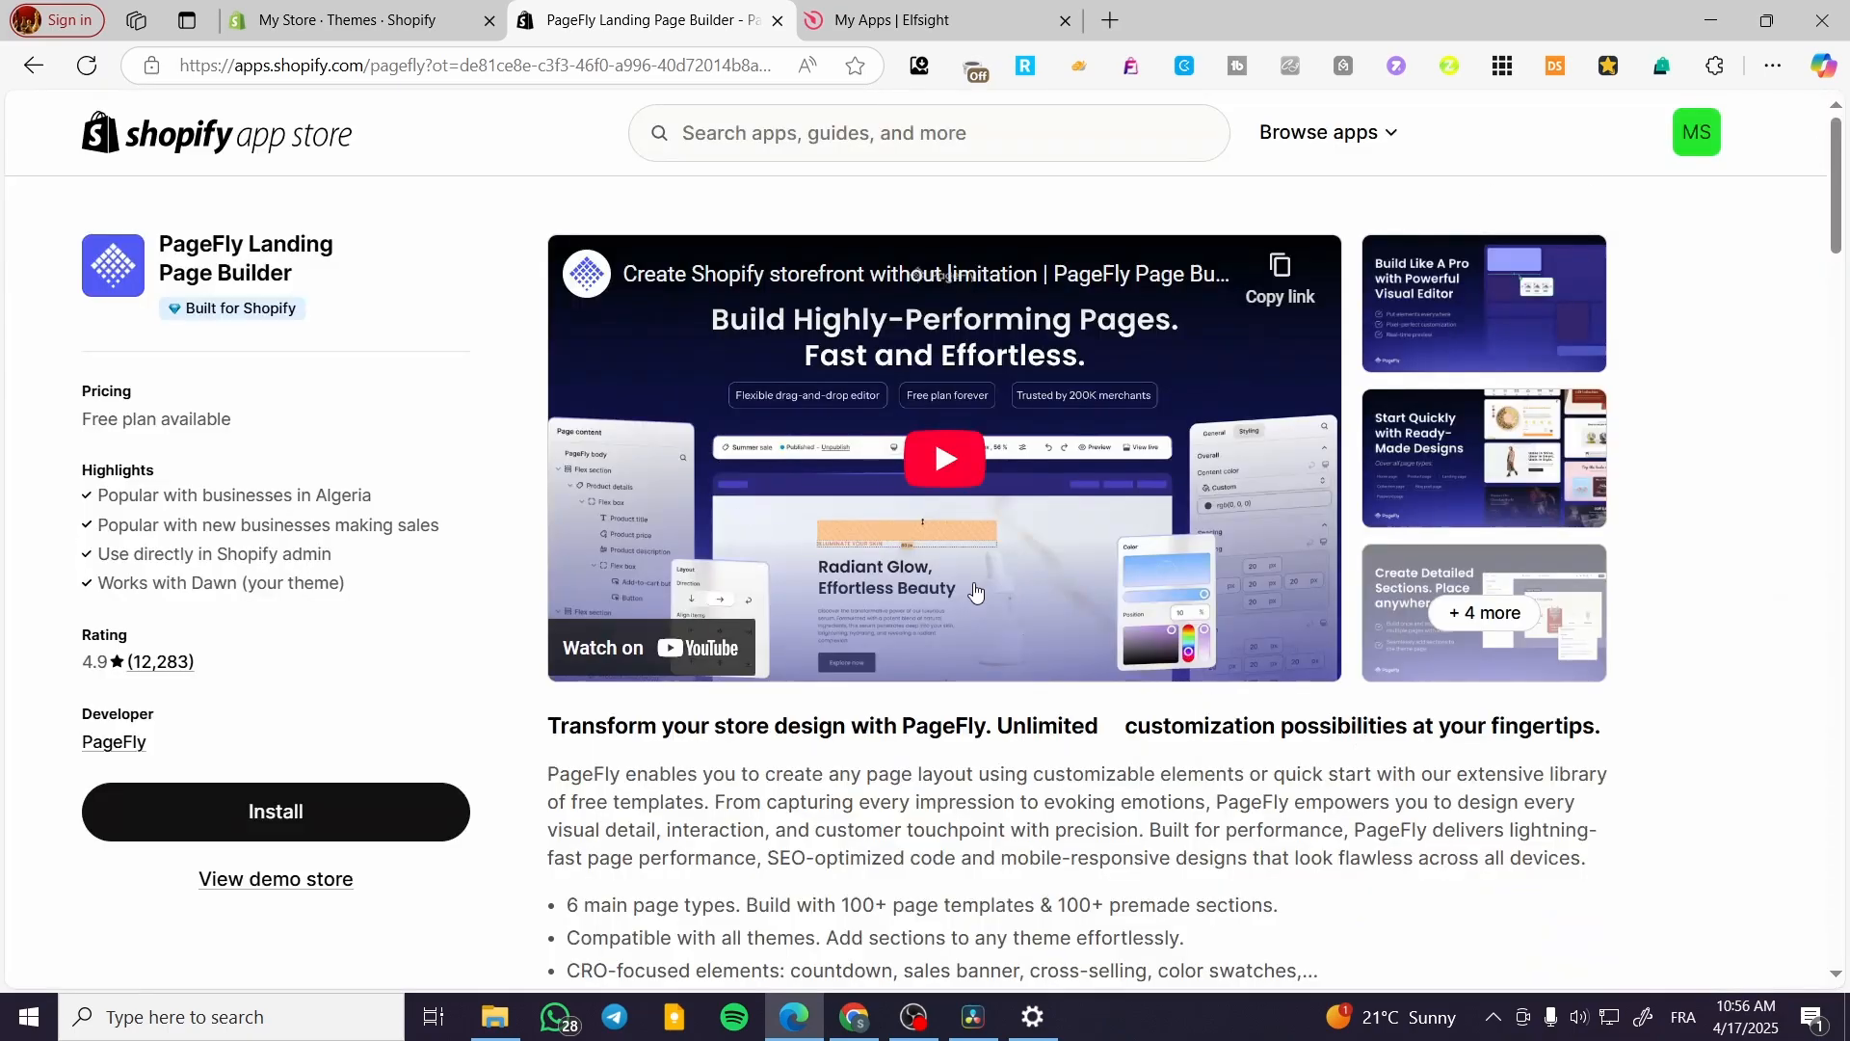
# Install PageFly Page Builder on the store, close the unneeded Elfsight and app listing pages, and pin the app in the admin
pyautogui.click(283, 816)
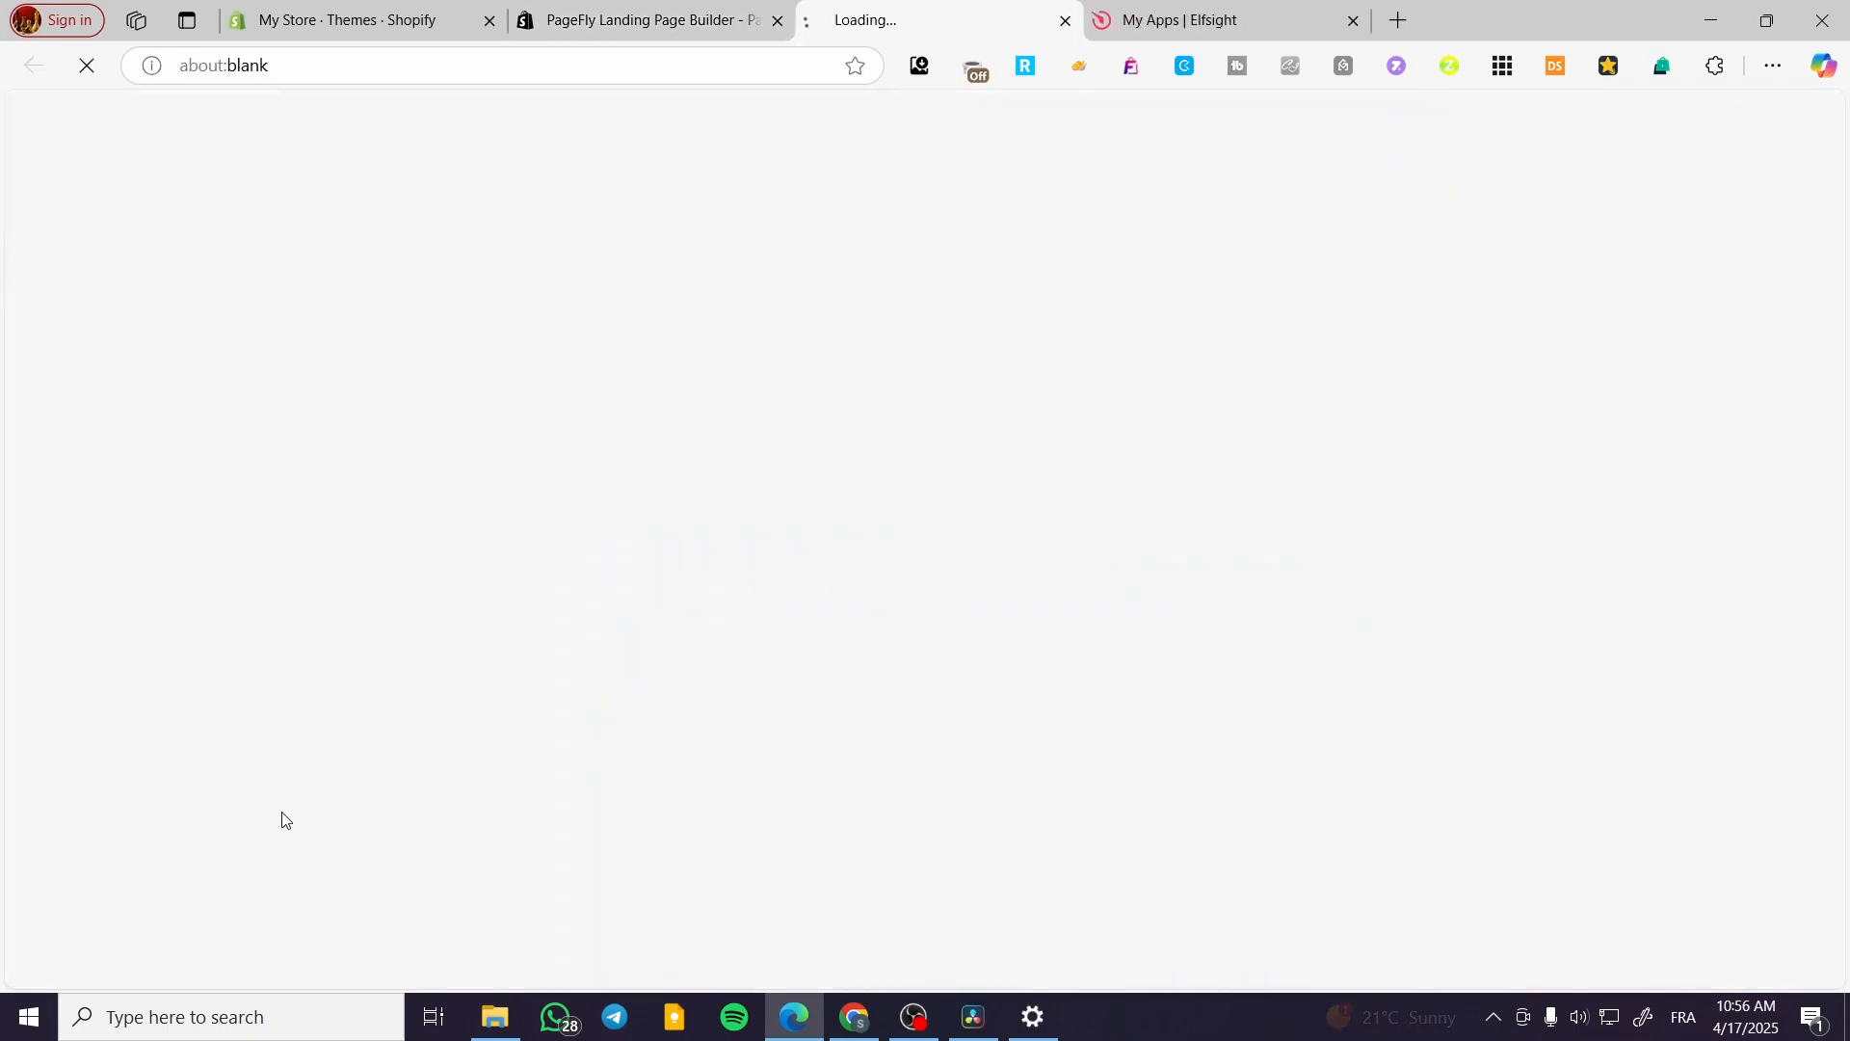
pyautogui.click(1353, 20)
pyautogui.click(774, 33)
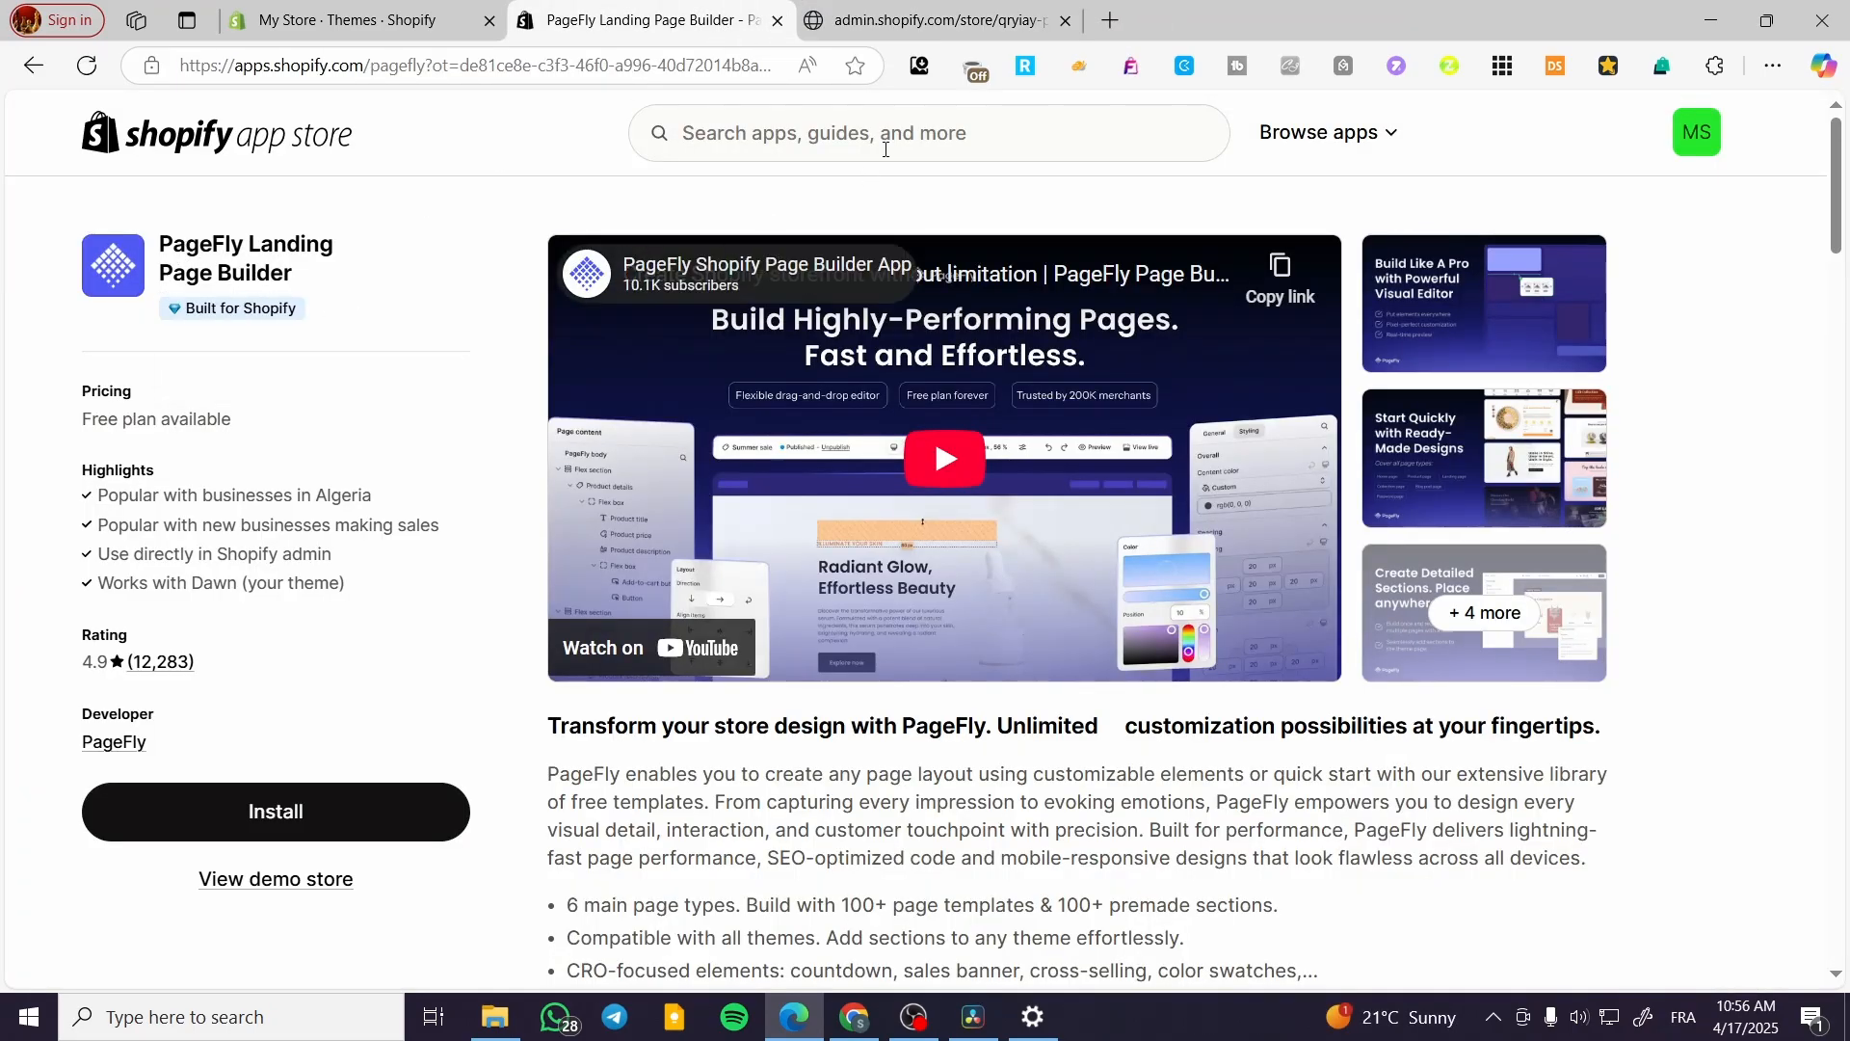
pyautogui.click(777, 20)
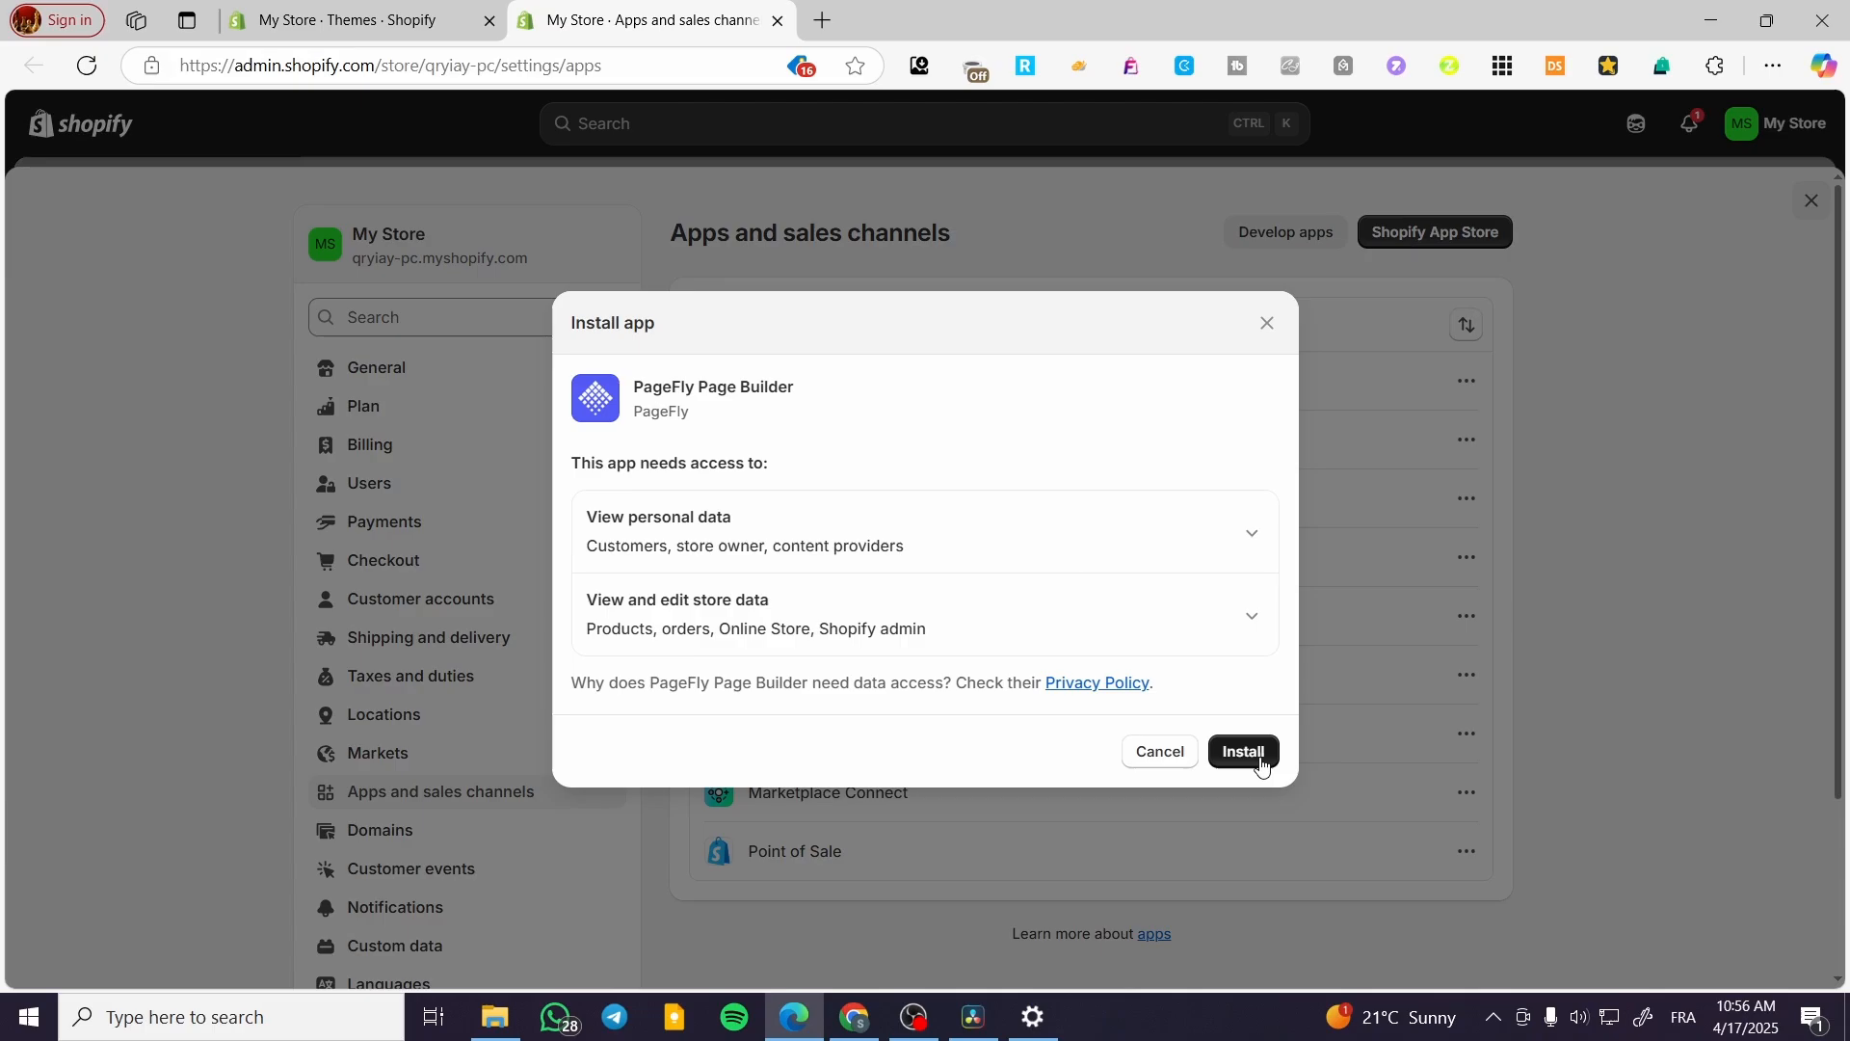
pyautogui.click(1260, 764)
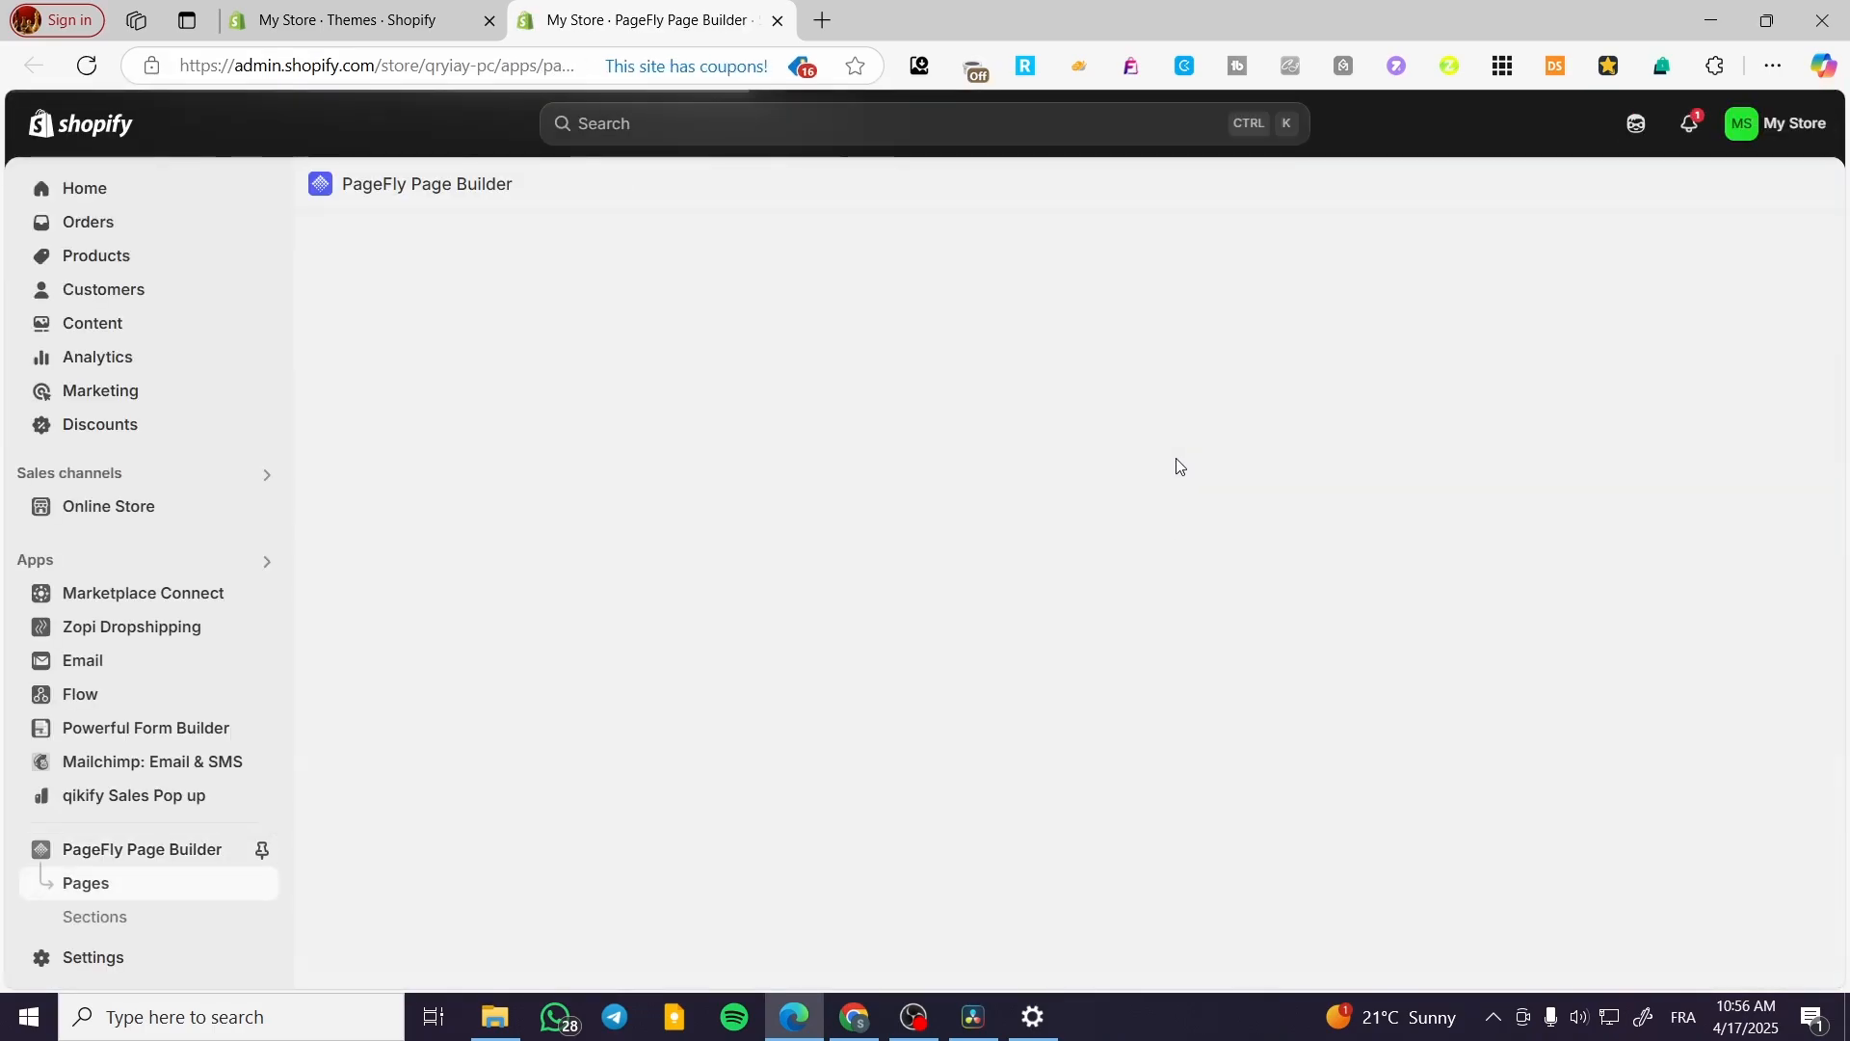
pyautogui.click(261, 850)
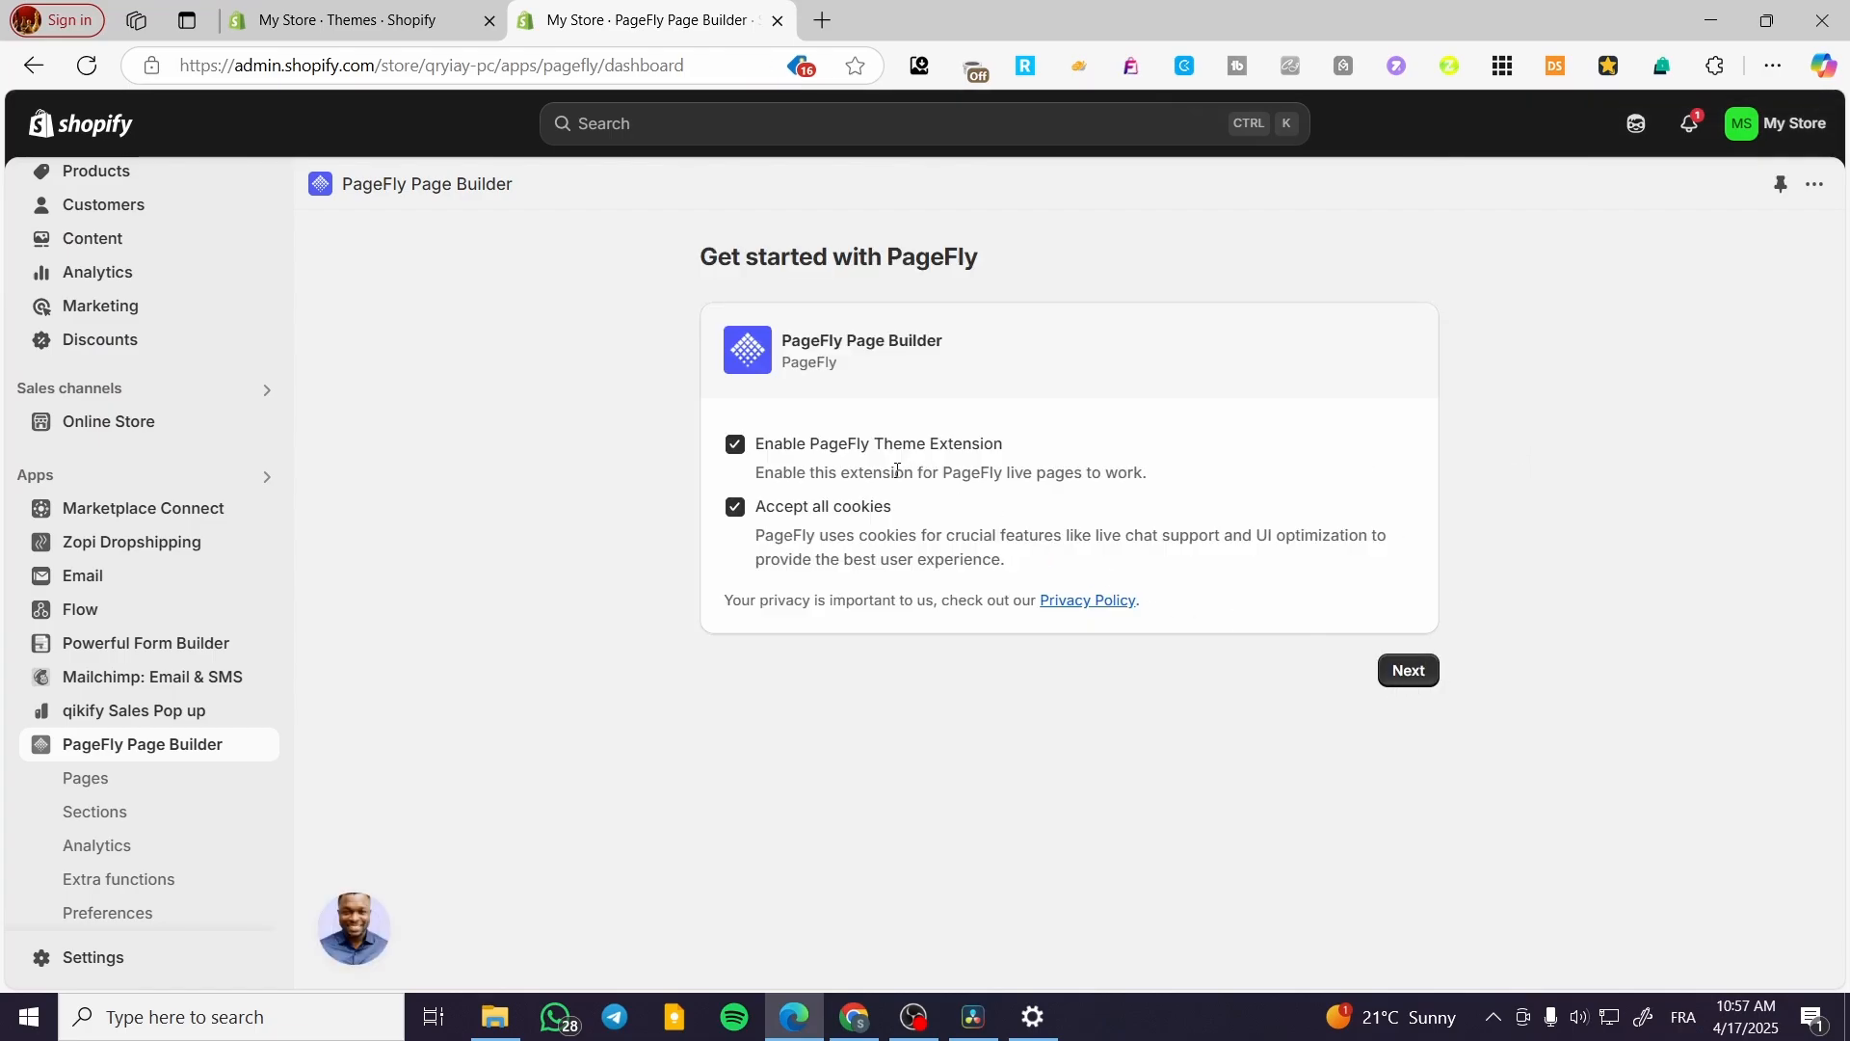
# Complete the PageFly setup with the theme extension and all cookies accepted, and create a new section in the Legacy Editor
pyautogui.click(1412, 673)
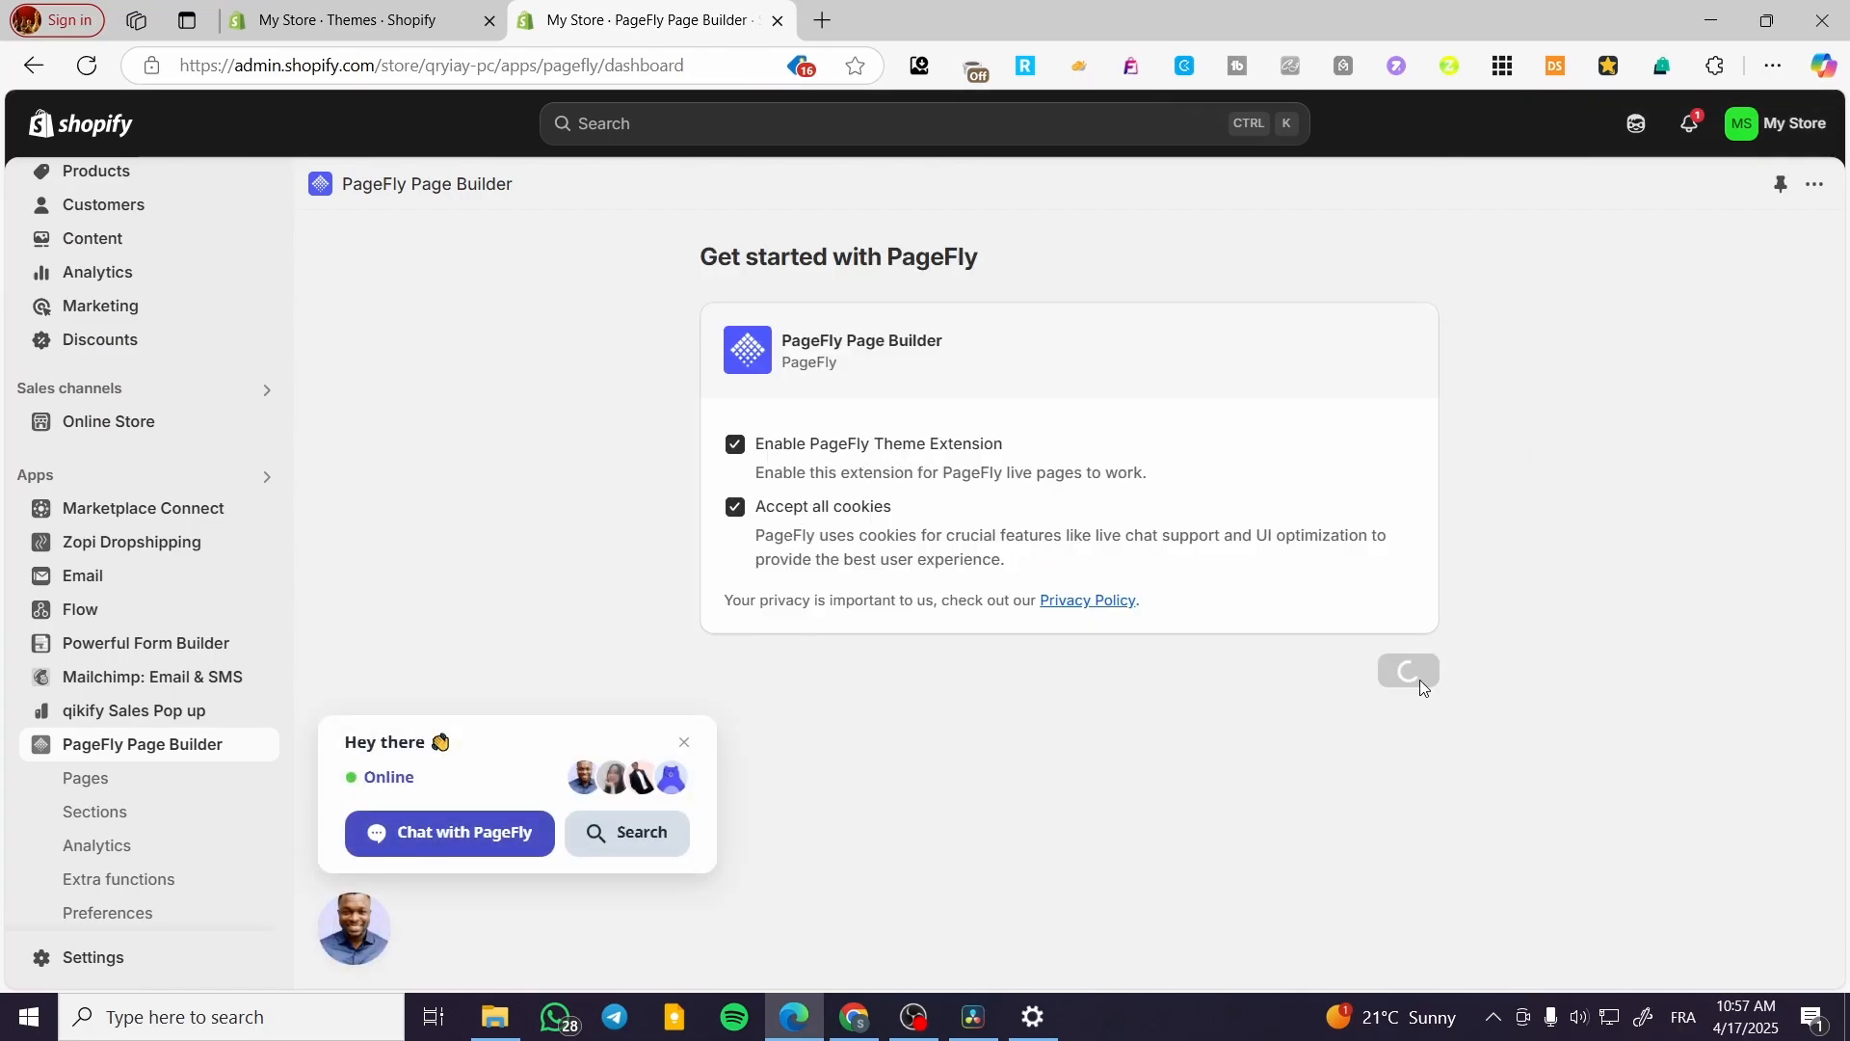
pyautogui.click(685, 744)
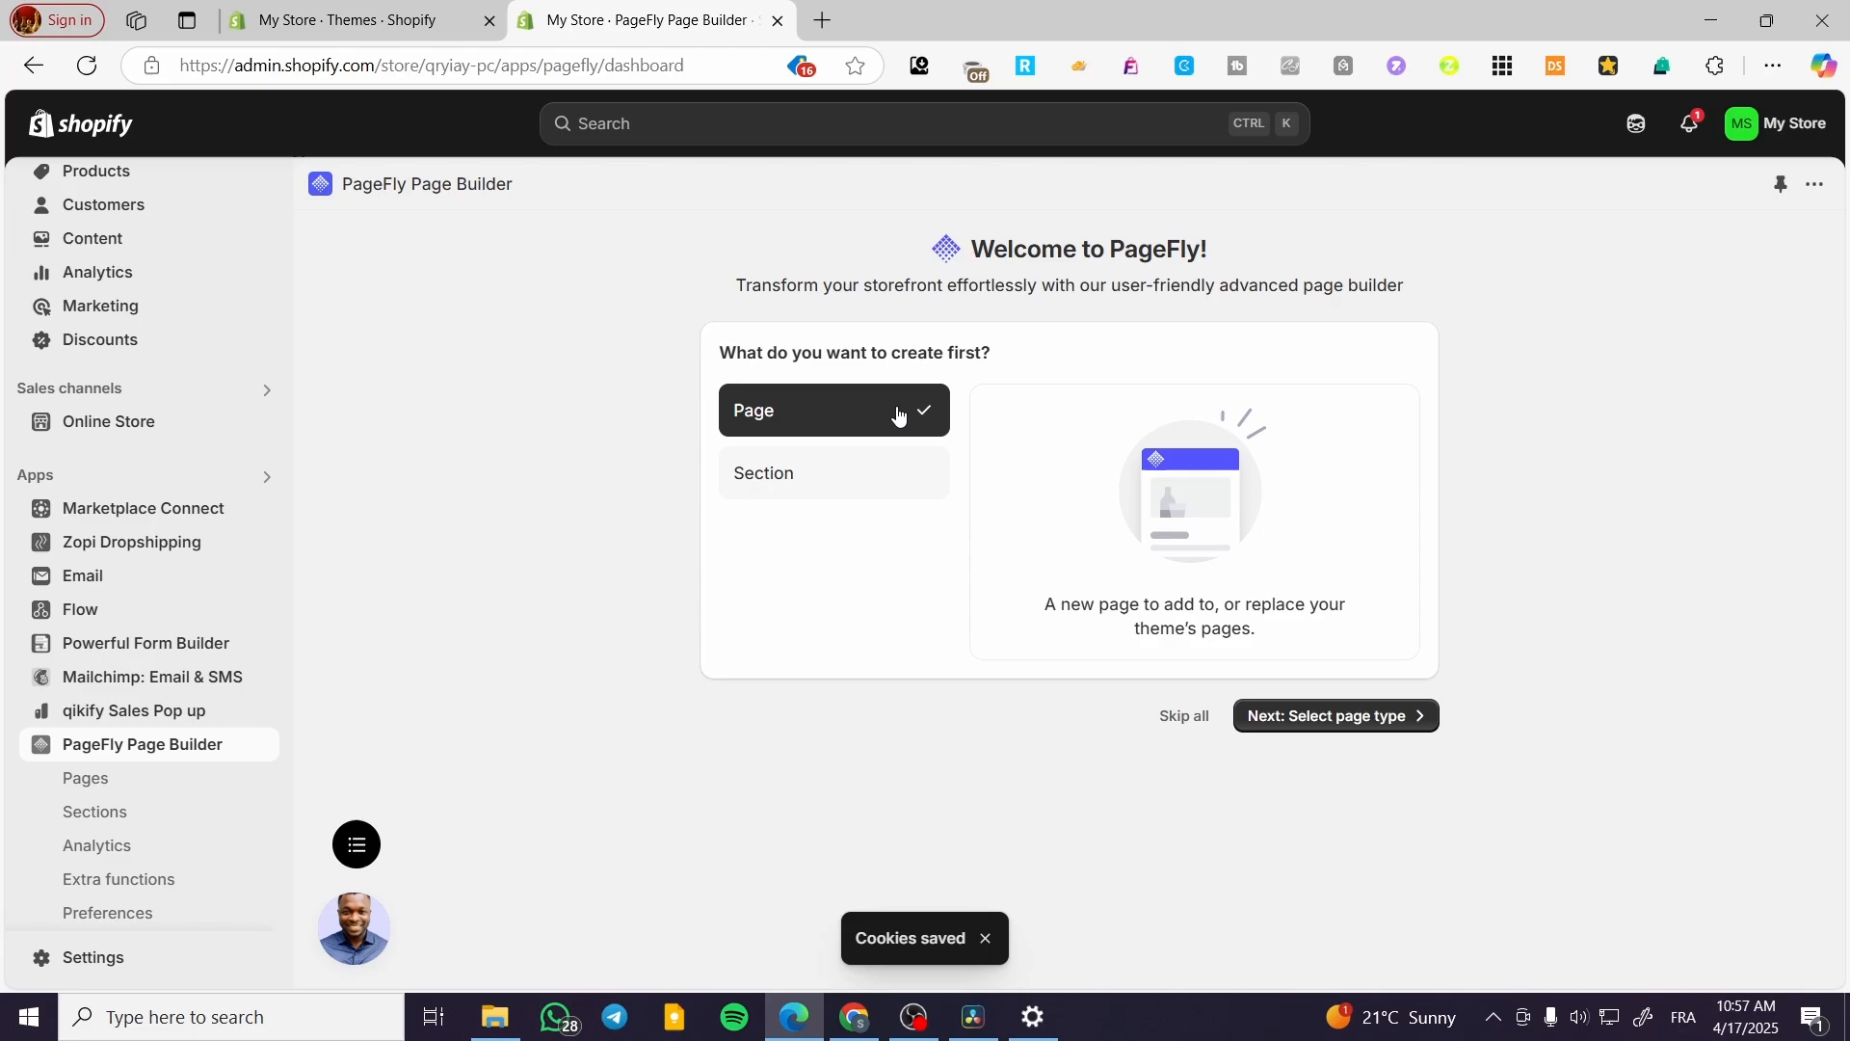
pyautogui.click(871, 484)
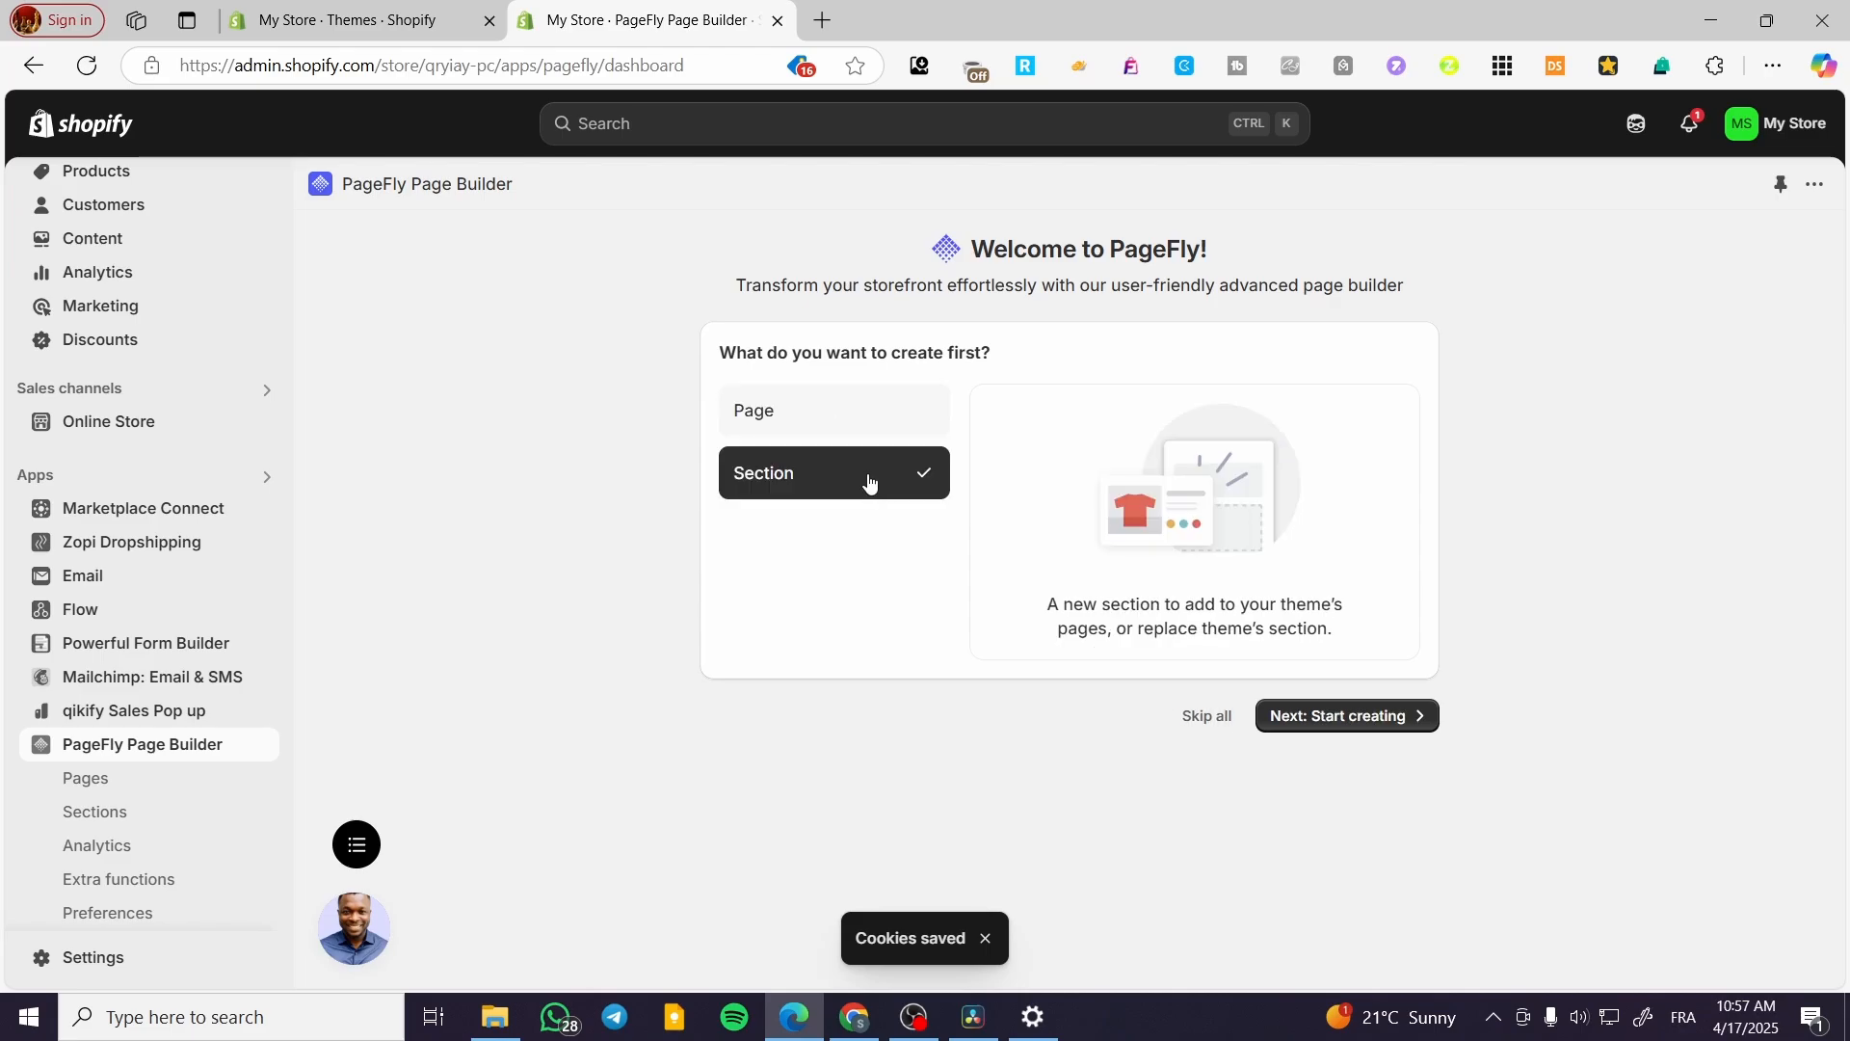
pyautogui.click(1367, 719)
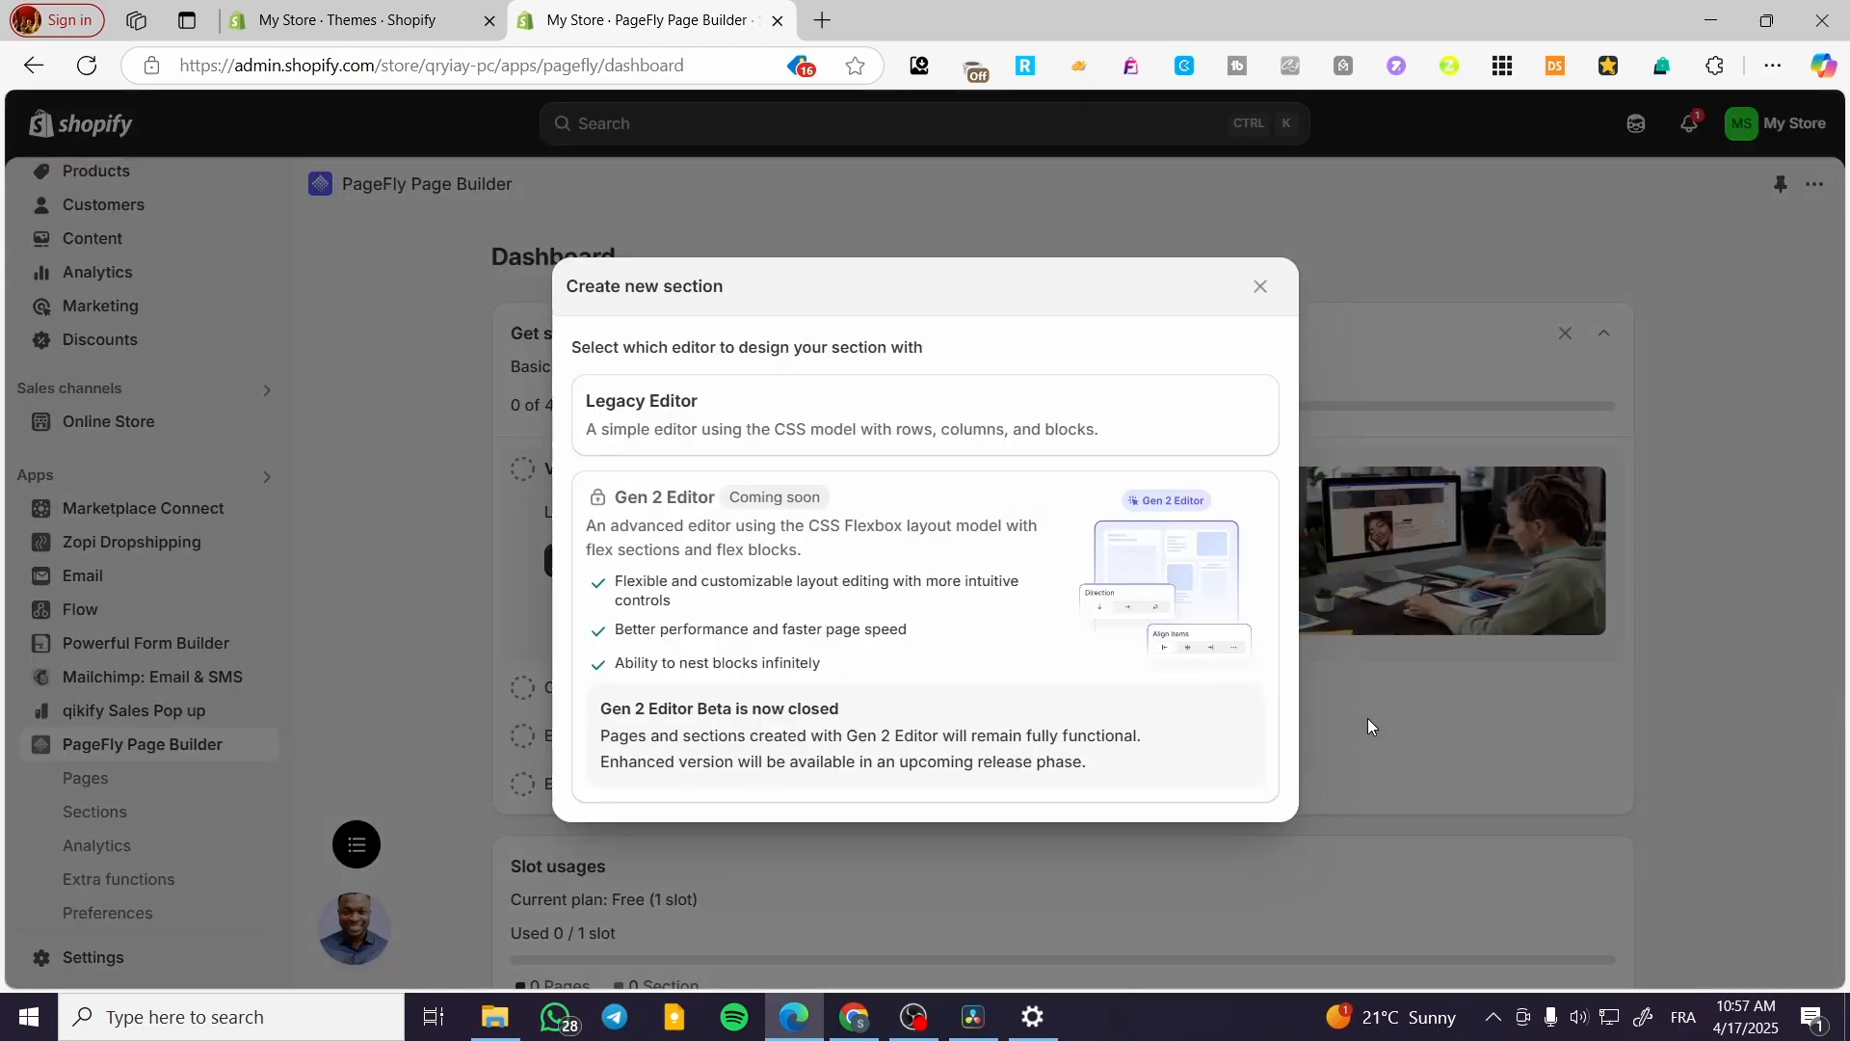
pyautogui.click(1193, 427)
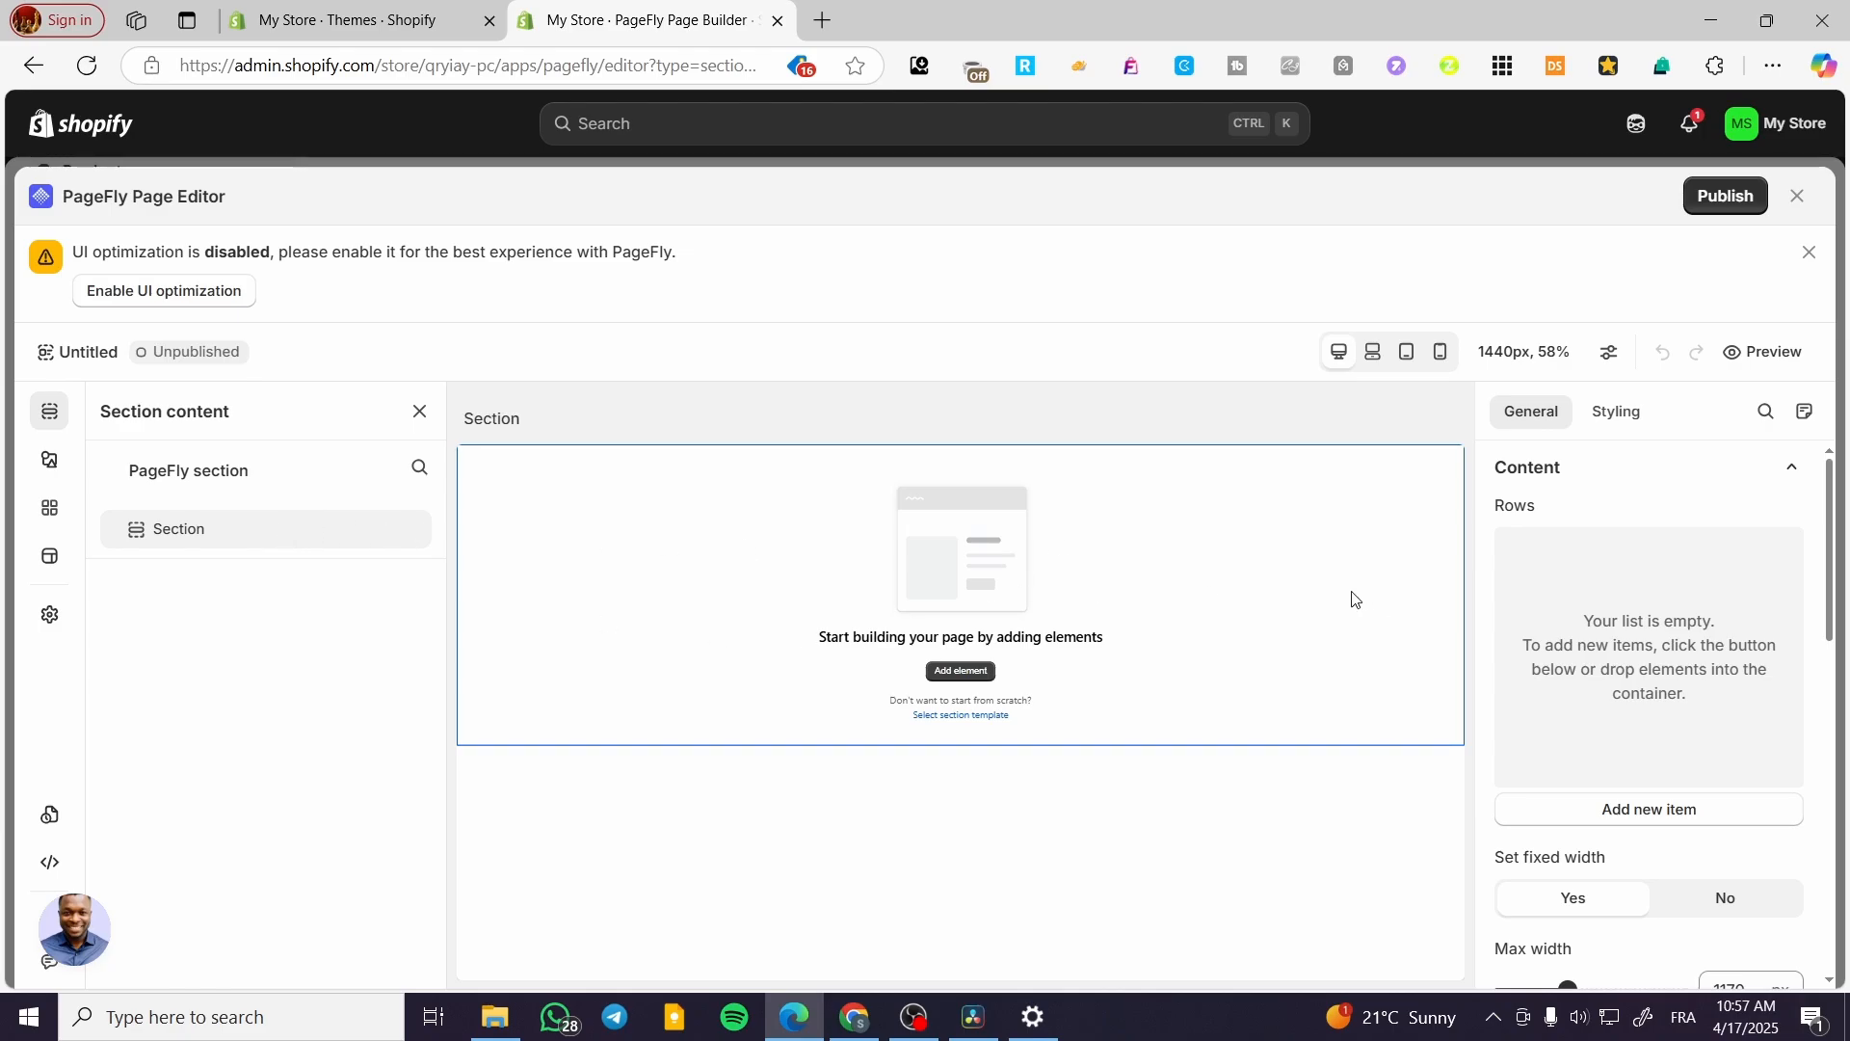
# Add the PageFly Slideshow element variant with three side-by-side images to the empty section
pyautogui.click(961, 670)
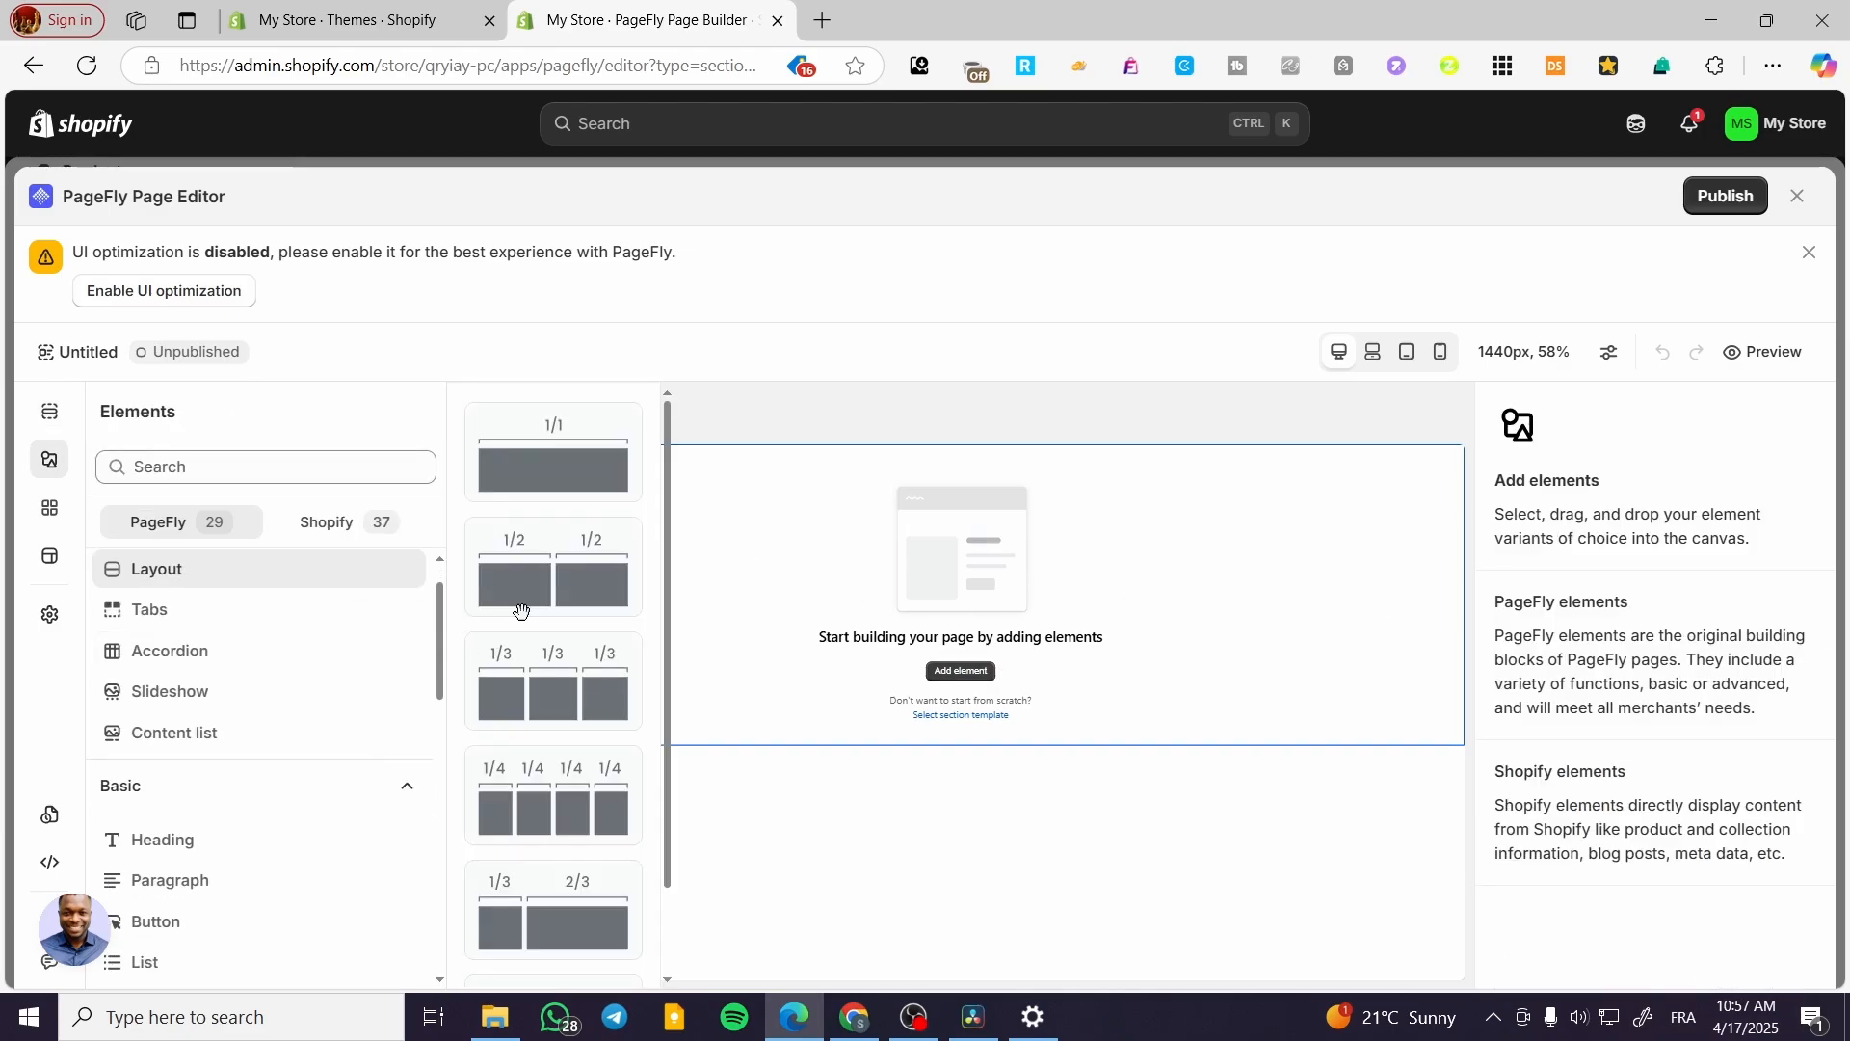
pyautogui.scroll(-1, 619, 632)
pyautogui.click(243, 708)
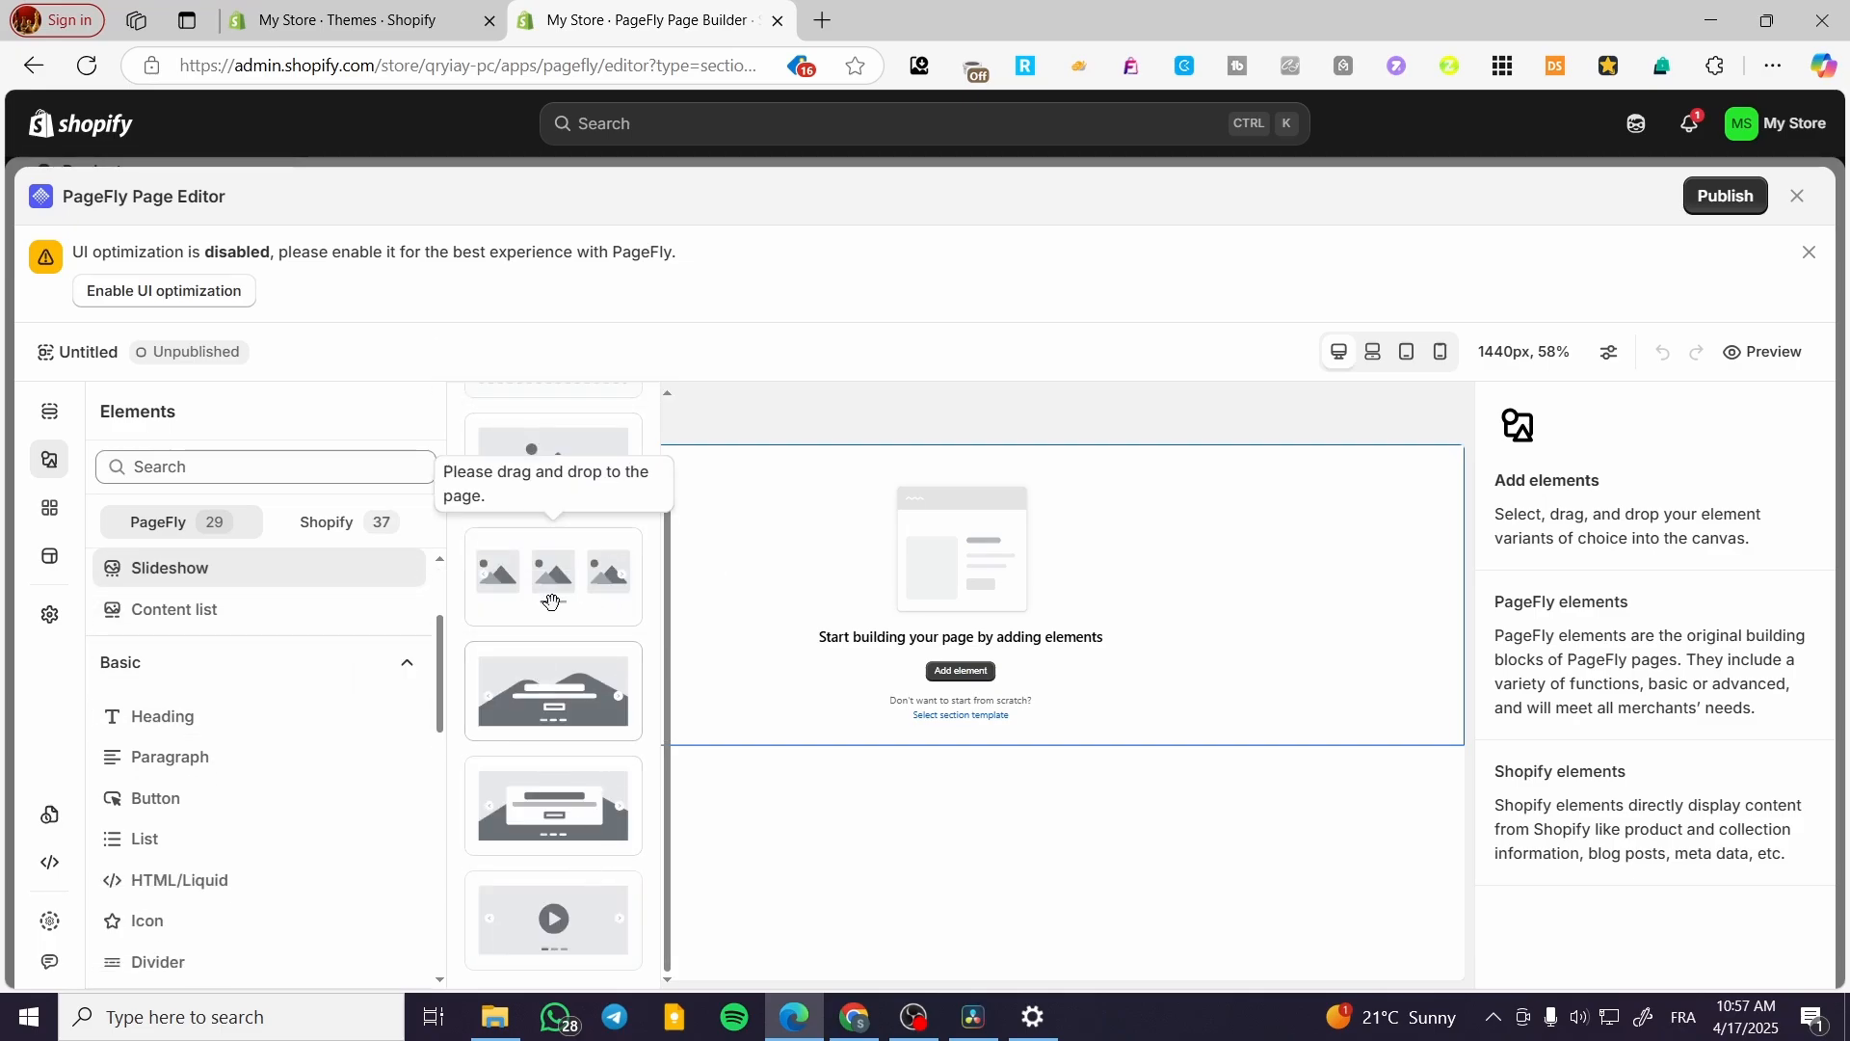
pyautogui.moveTo(552, 583); pyautogui.dragTo(805, 786)
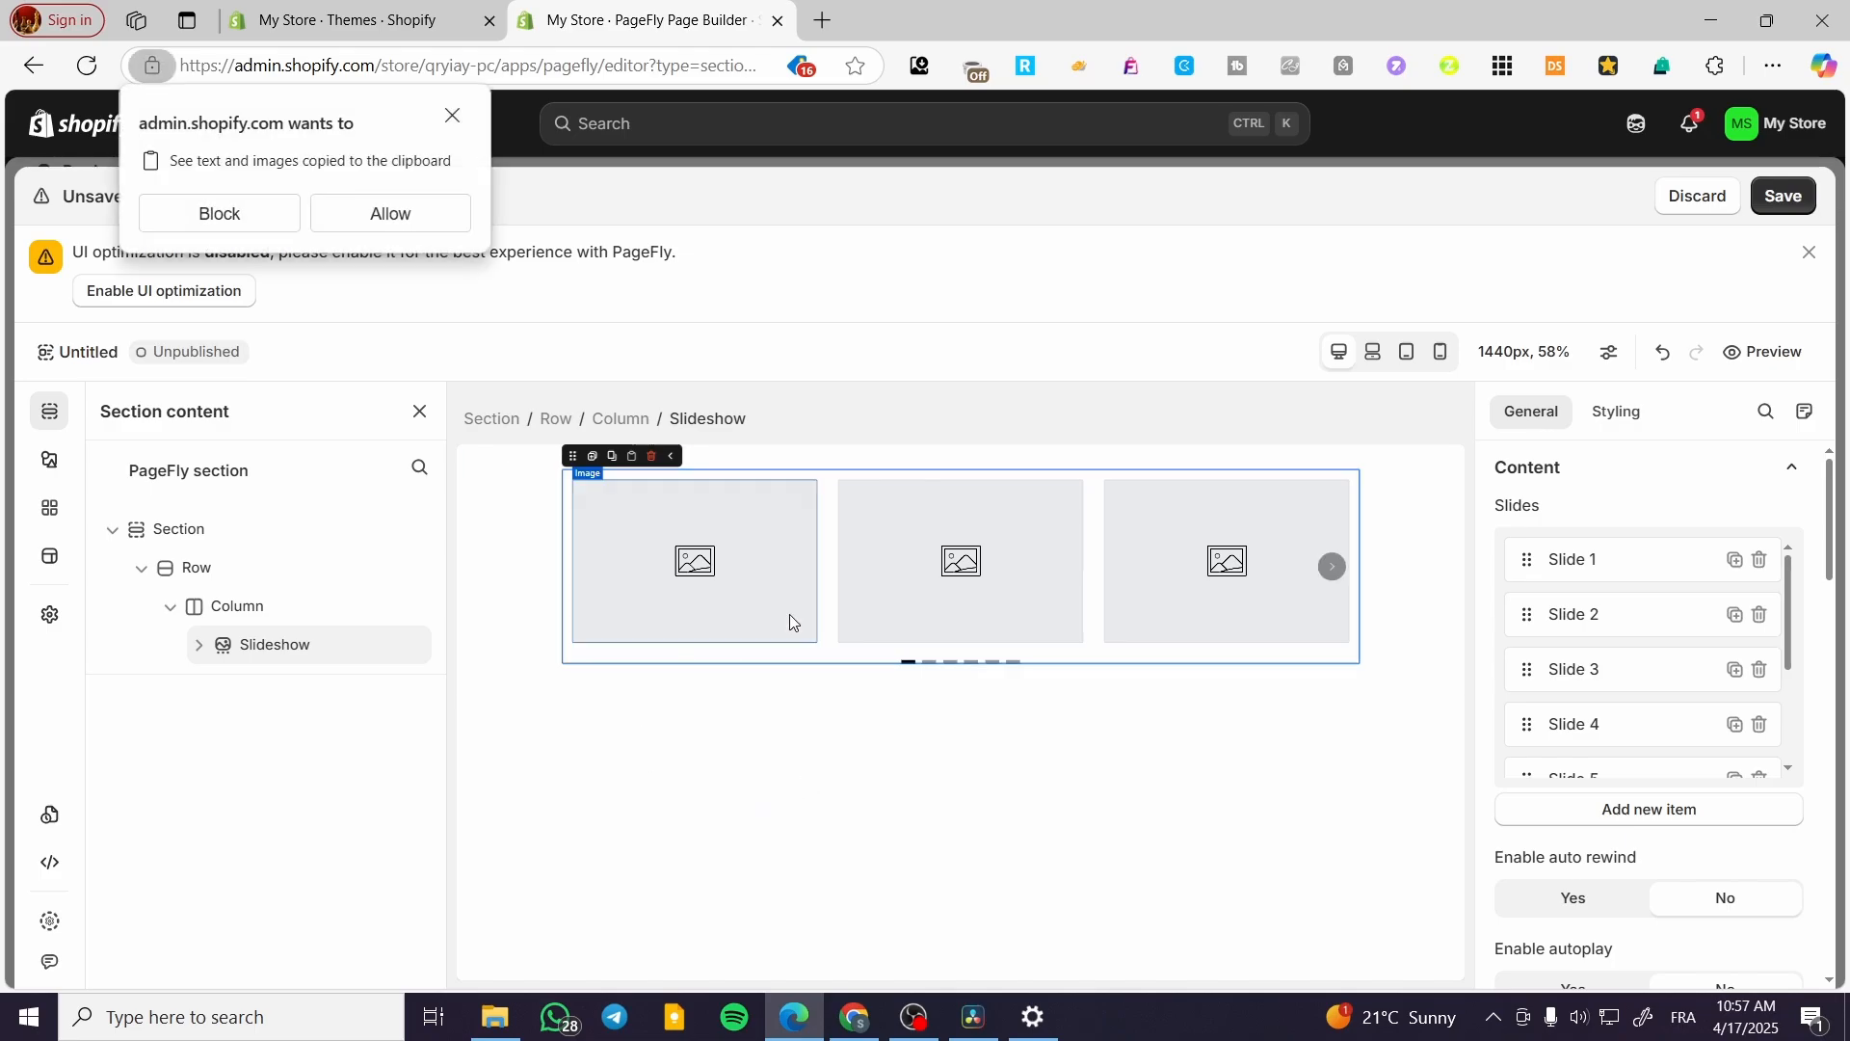
pyautogui.click(451, 116)
# Examine the slideshow's placeholder images, its slide navigation and the general settings of Slide 2
pyautogui.click(743, 566)
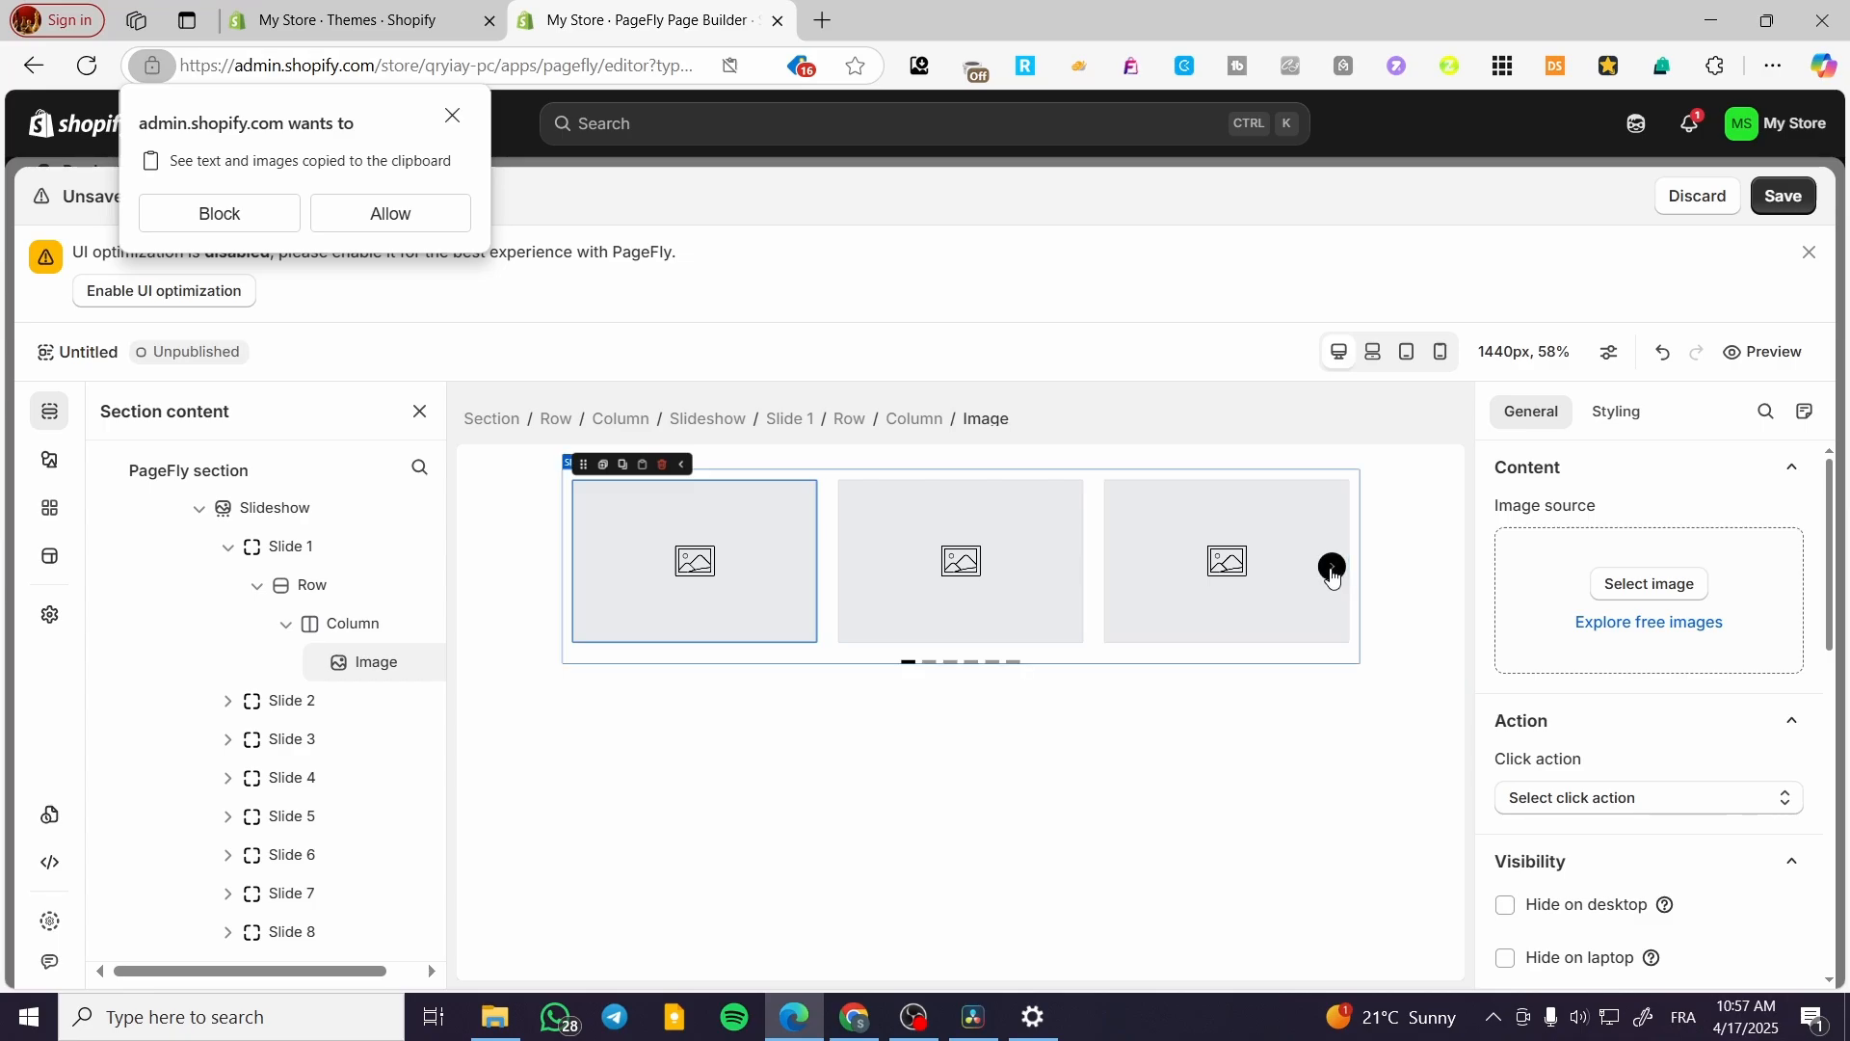
pyautogui.click(1331, 568)
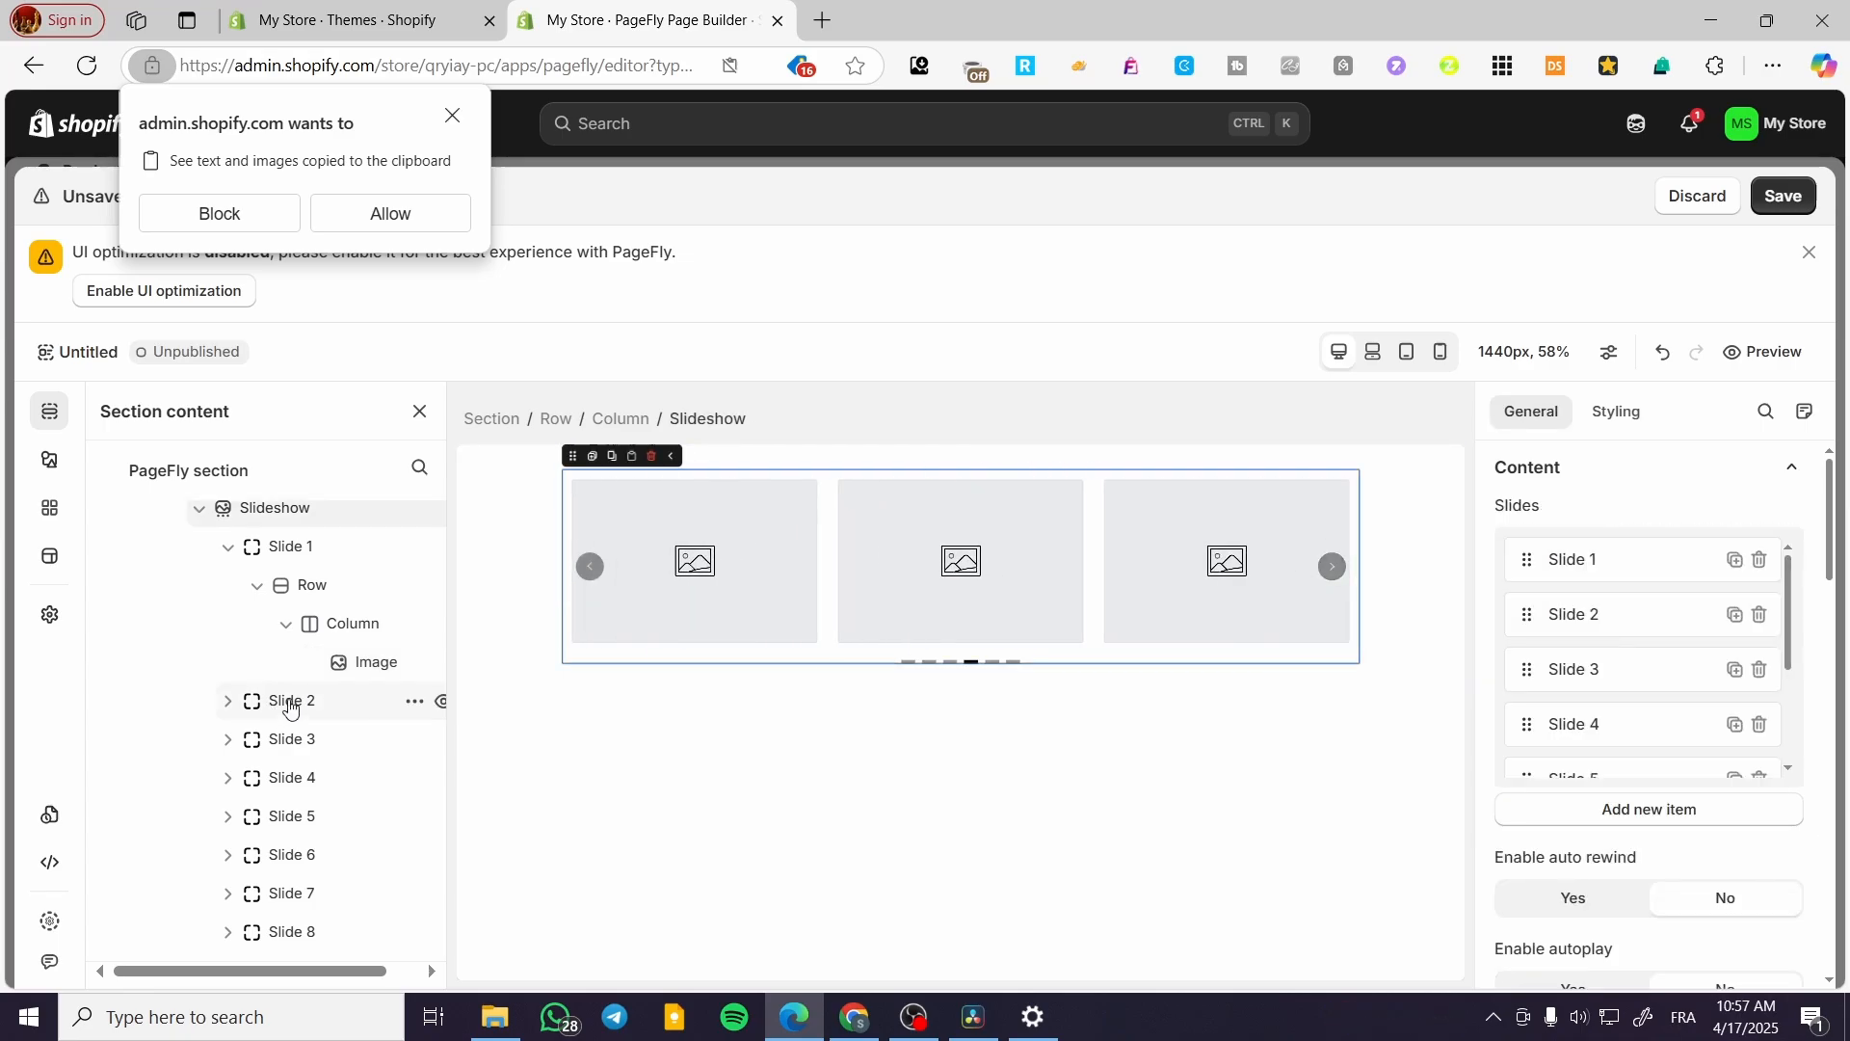
pyautogui.click(279, 702)
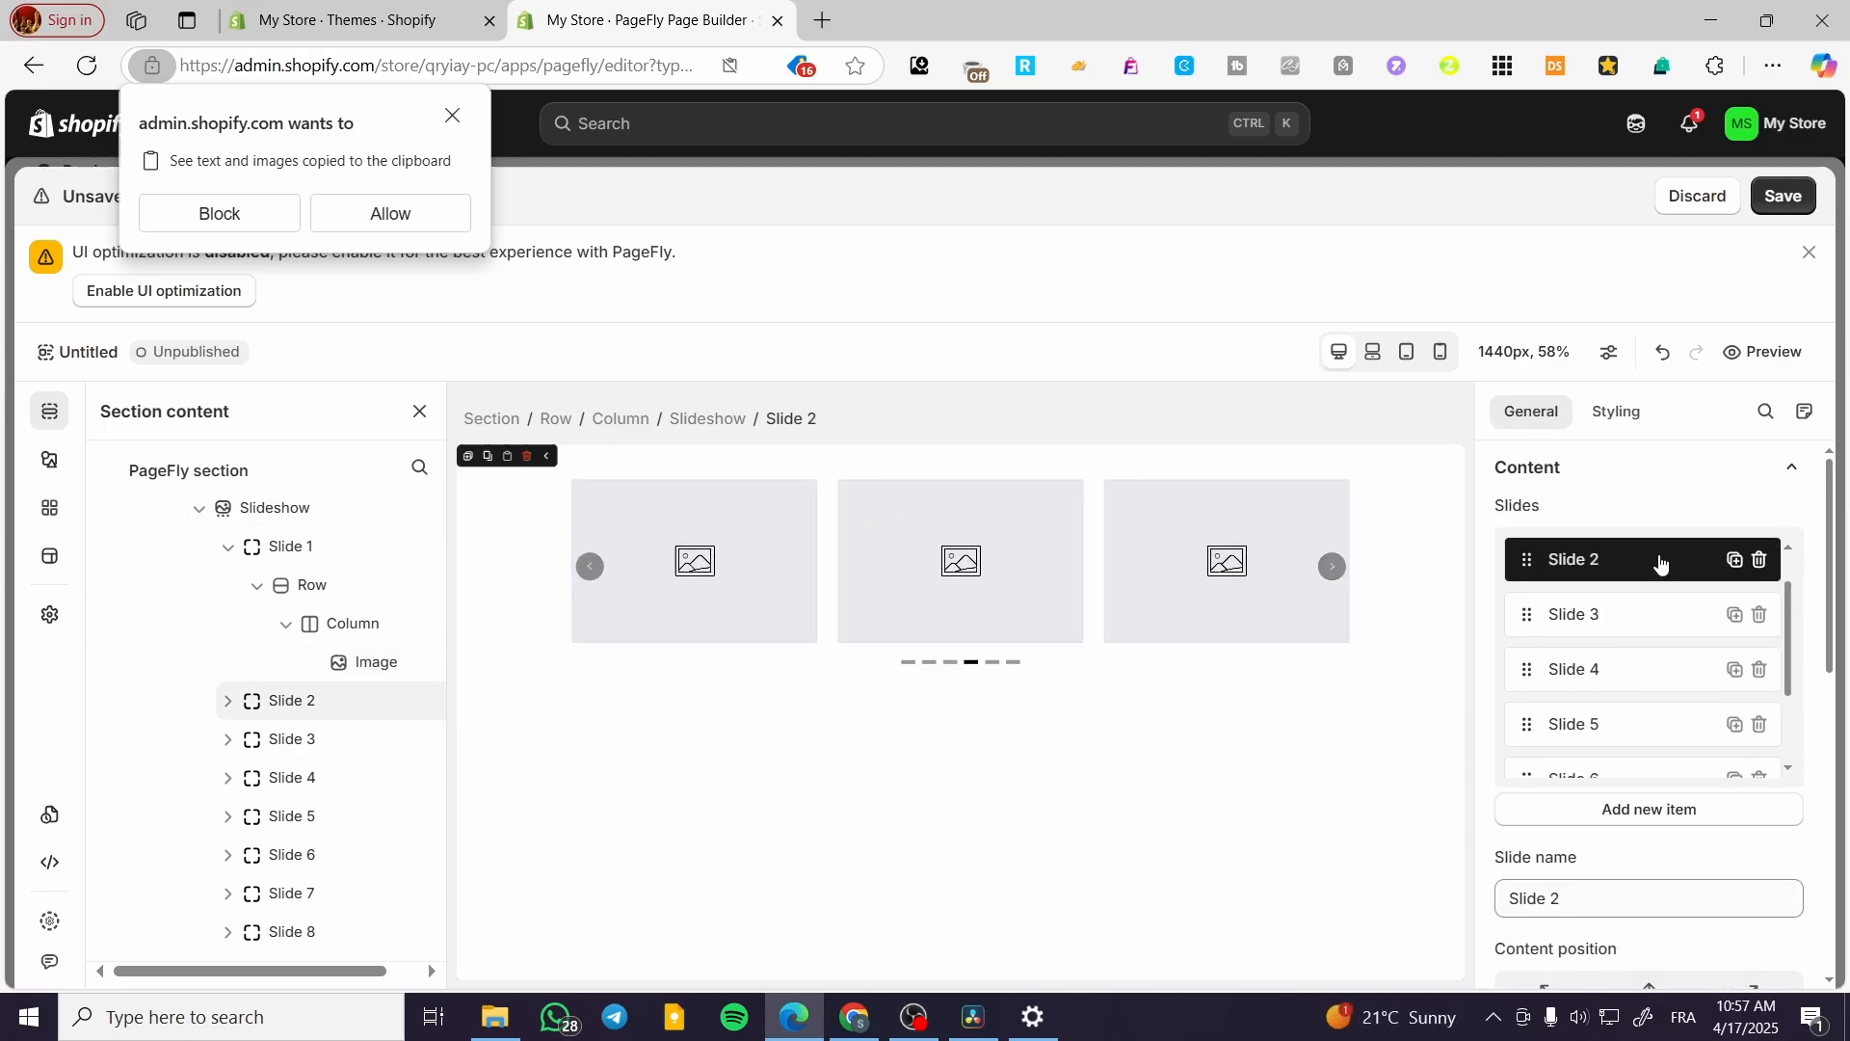
pyautogui.scroll(-6, 1693, 812)
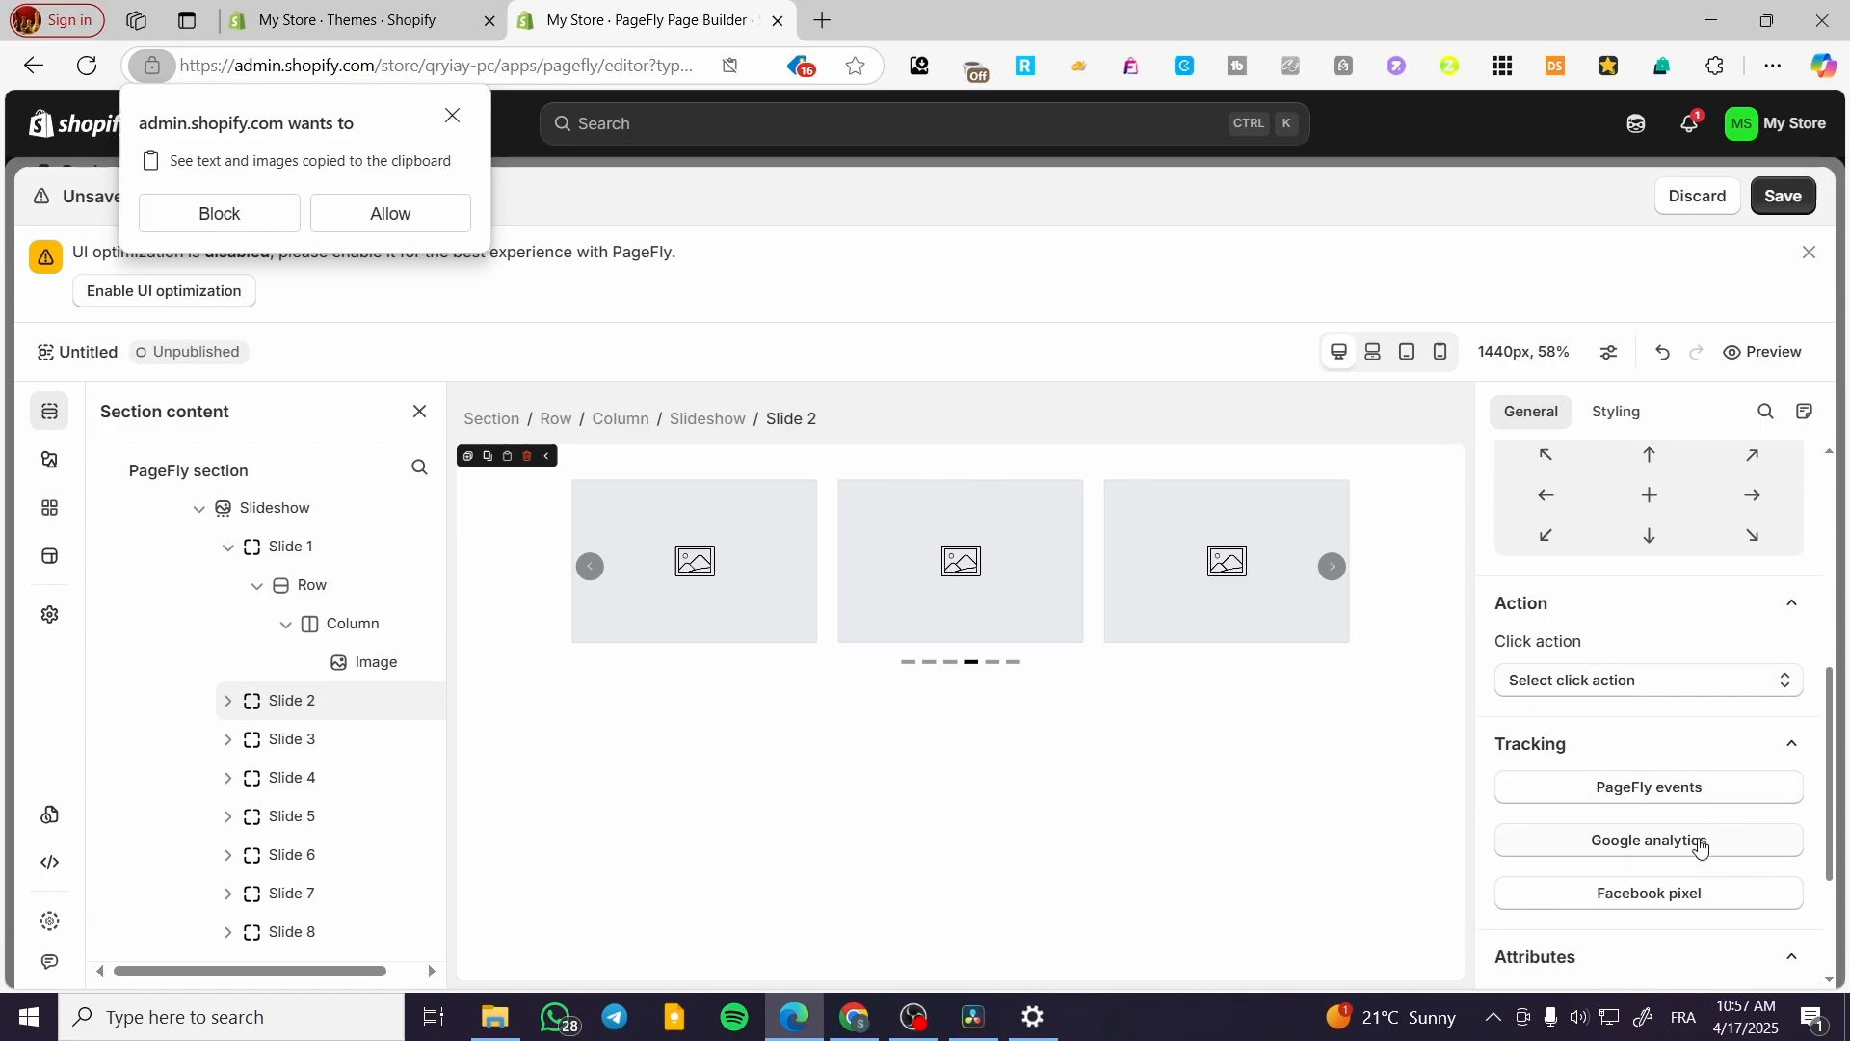
pyautogui.scroll(-2, 1700, 589)
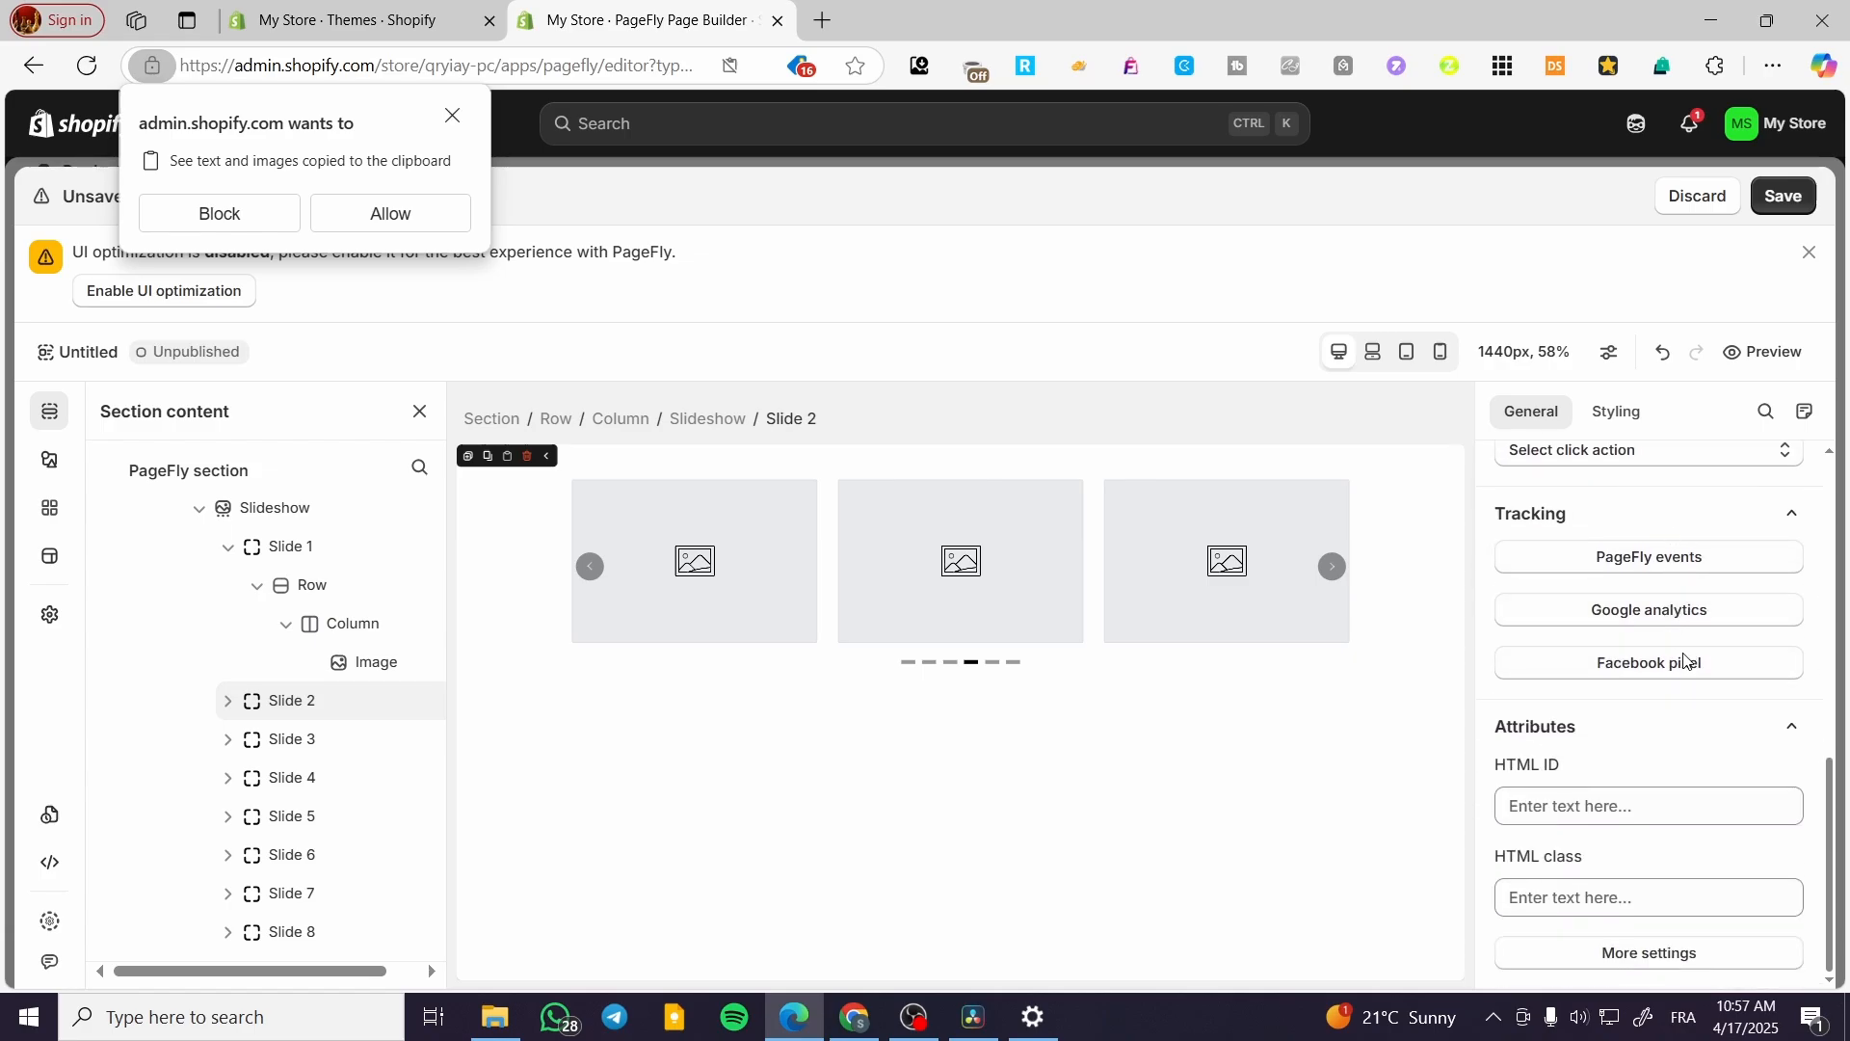
# Allow clipboard access and upload Untitled_design__7_-removebg-preview from Downloads through the image picker of Slide 4
pyautogui.click(694, 559)
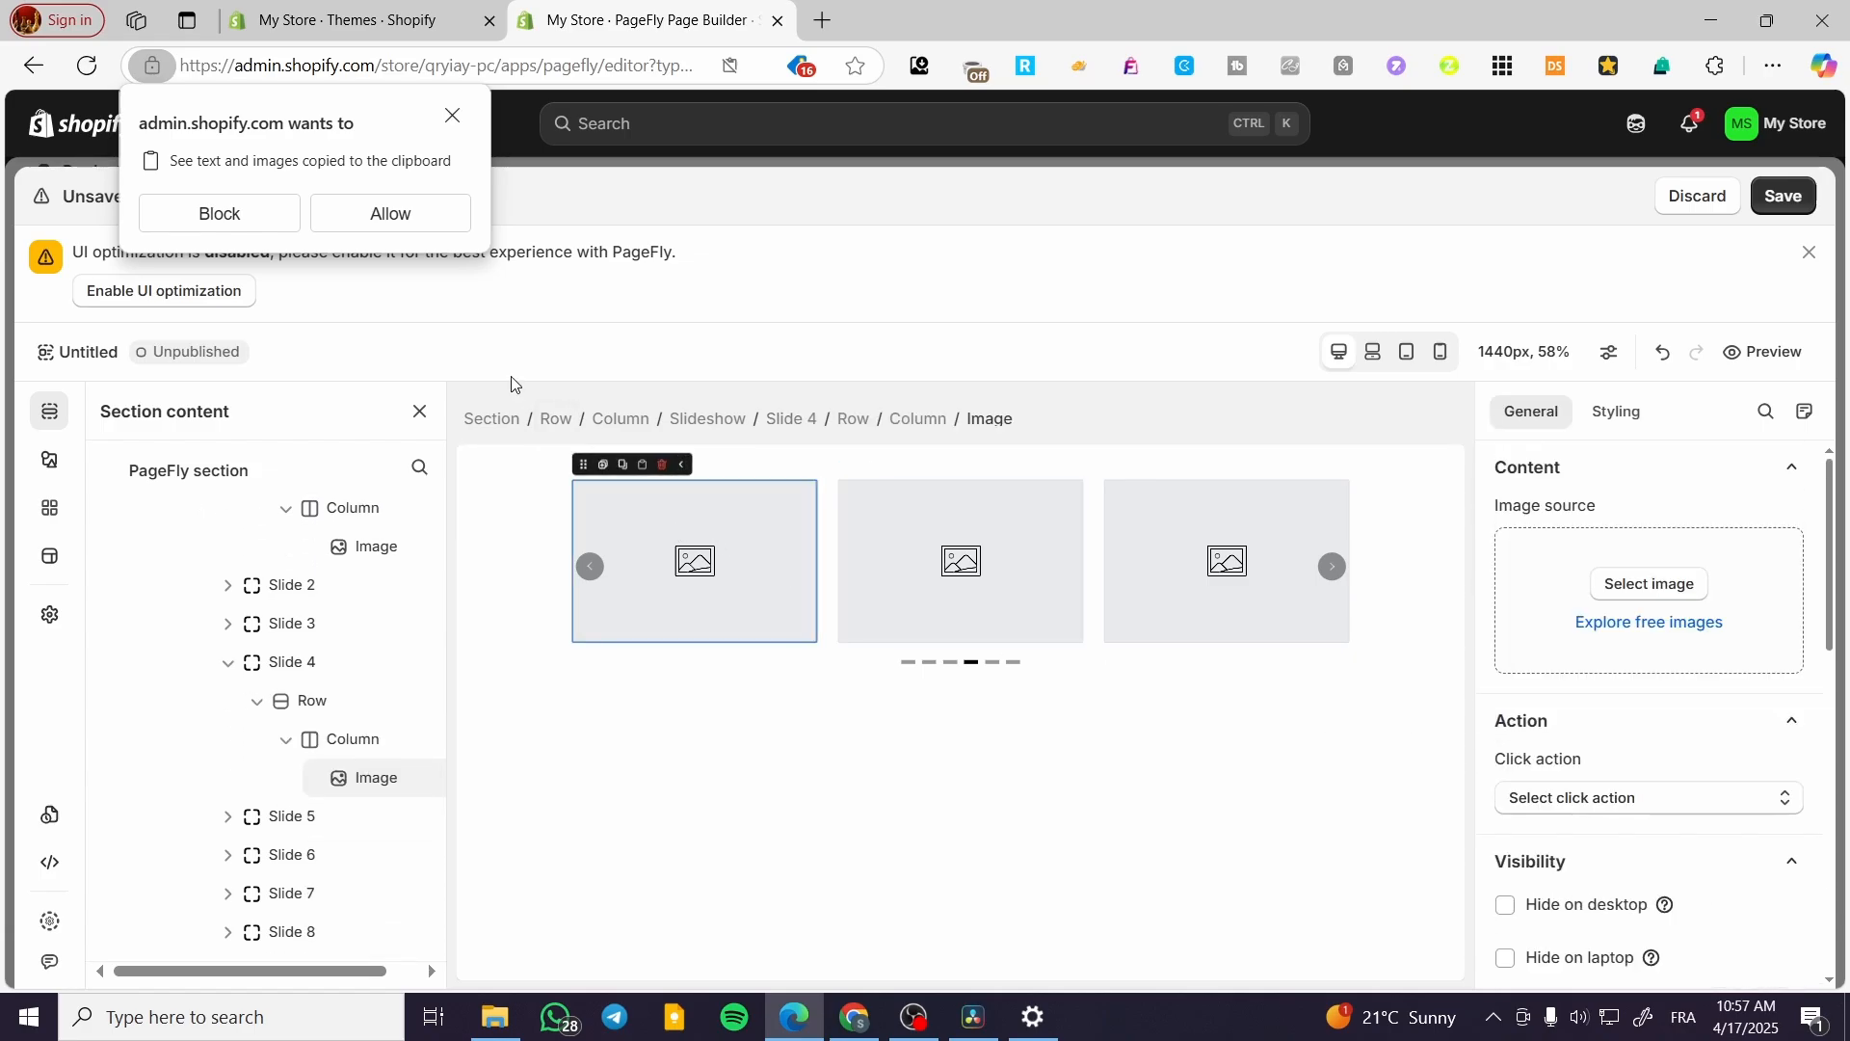
pyautogui.click(383, 212)
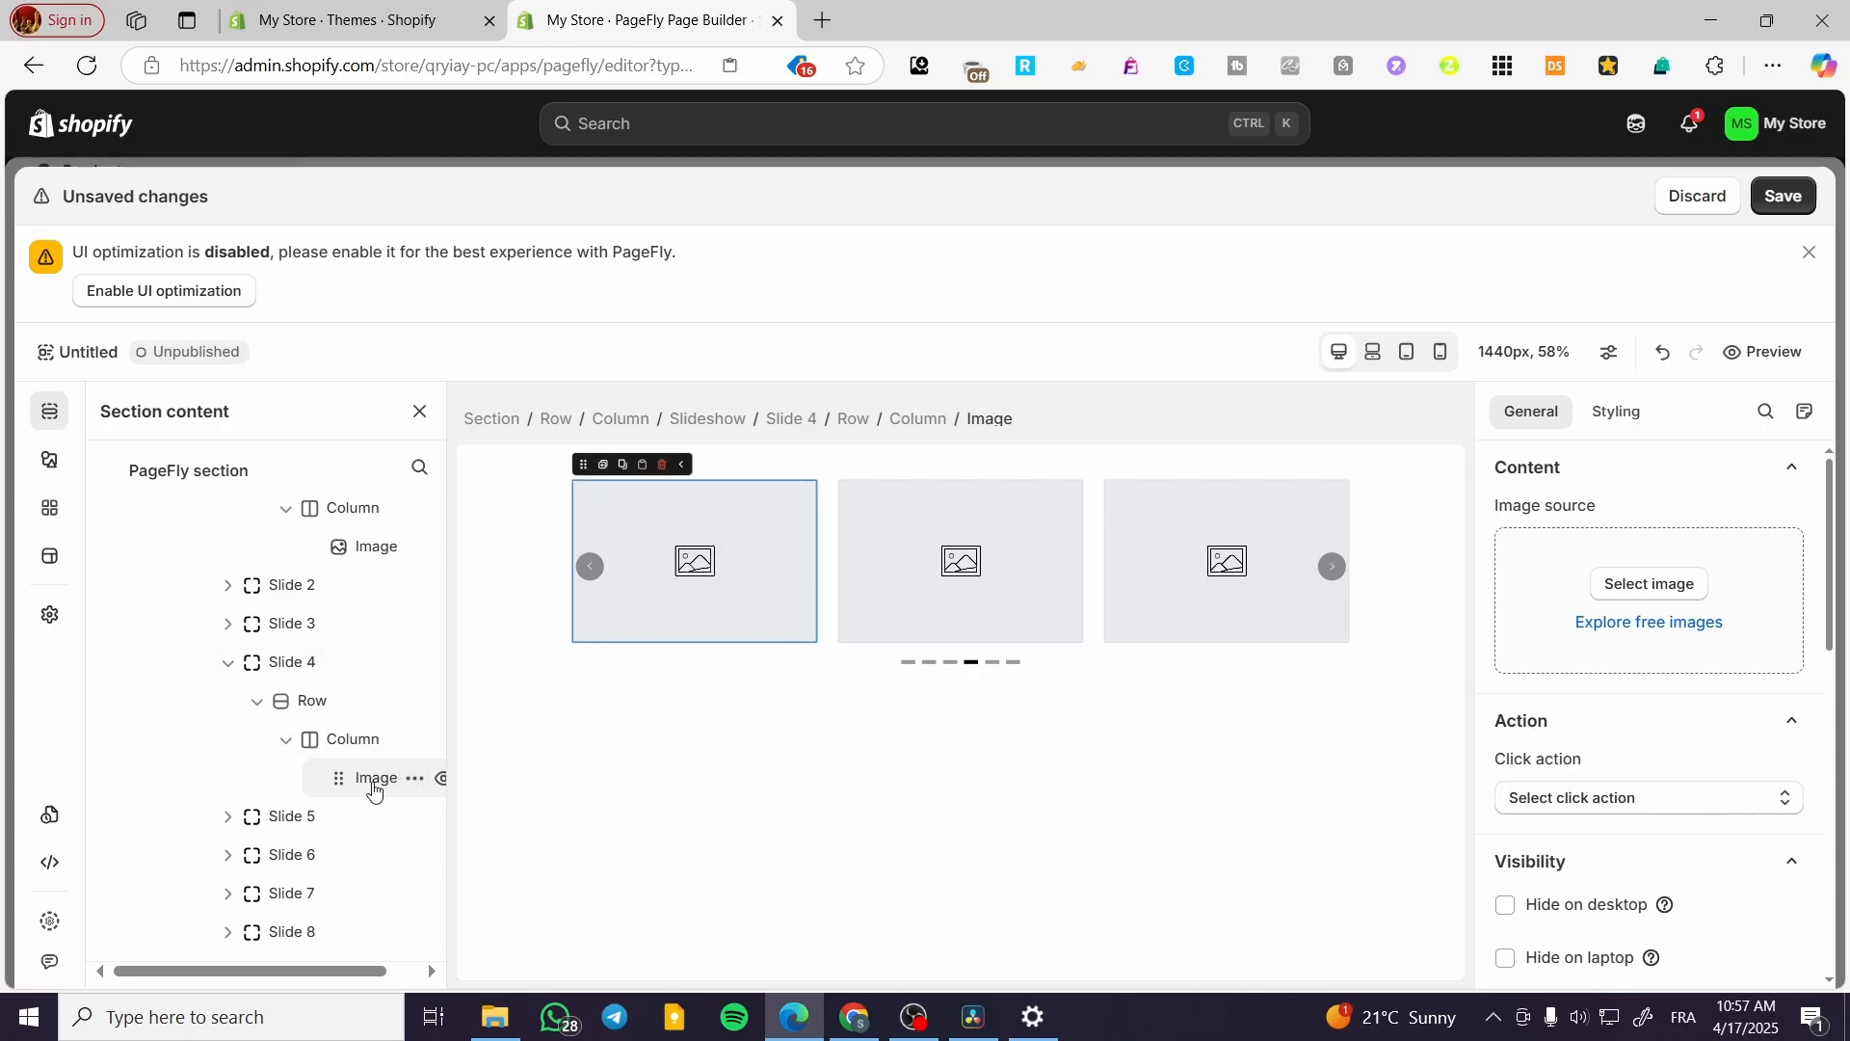
pyautogui.click(412, 783)
pyautogui.click(1651, 586)
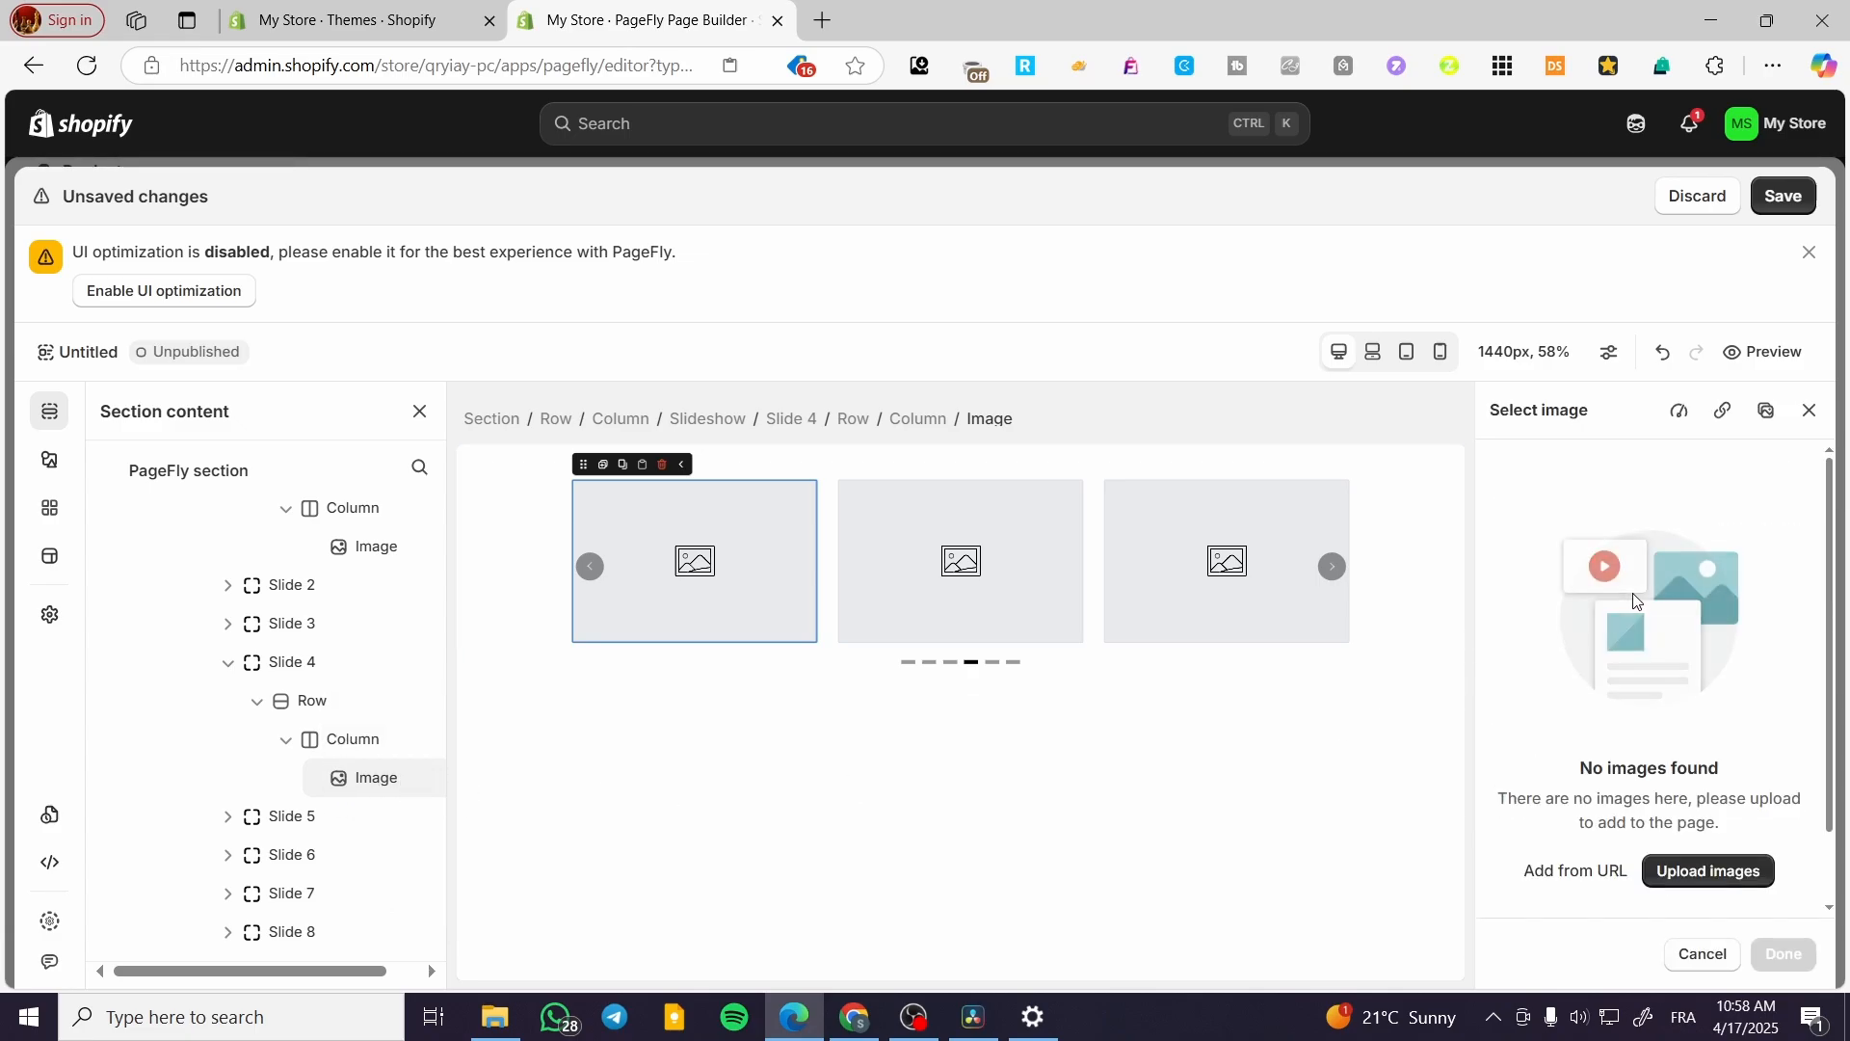
pyautogui.click(1695, 872)
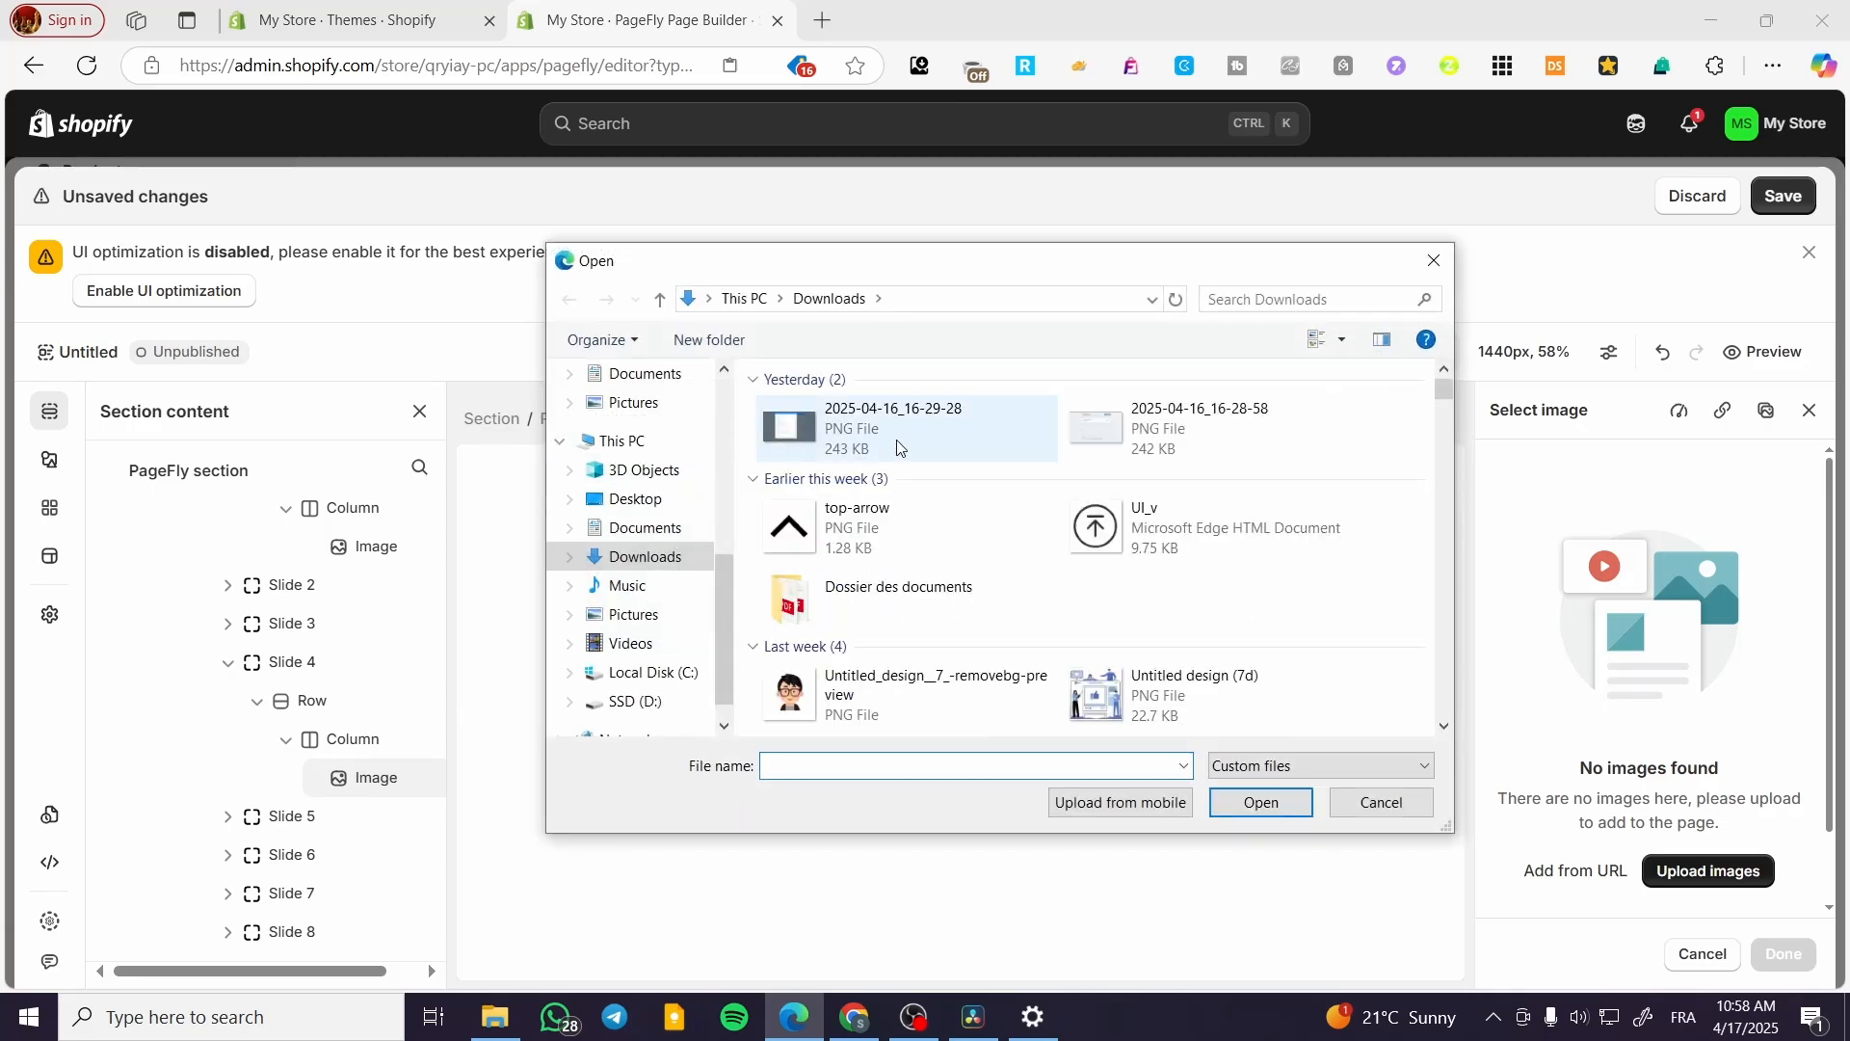
pyautogui.click(917, 688)
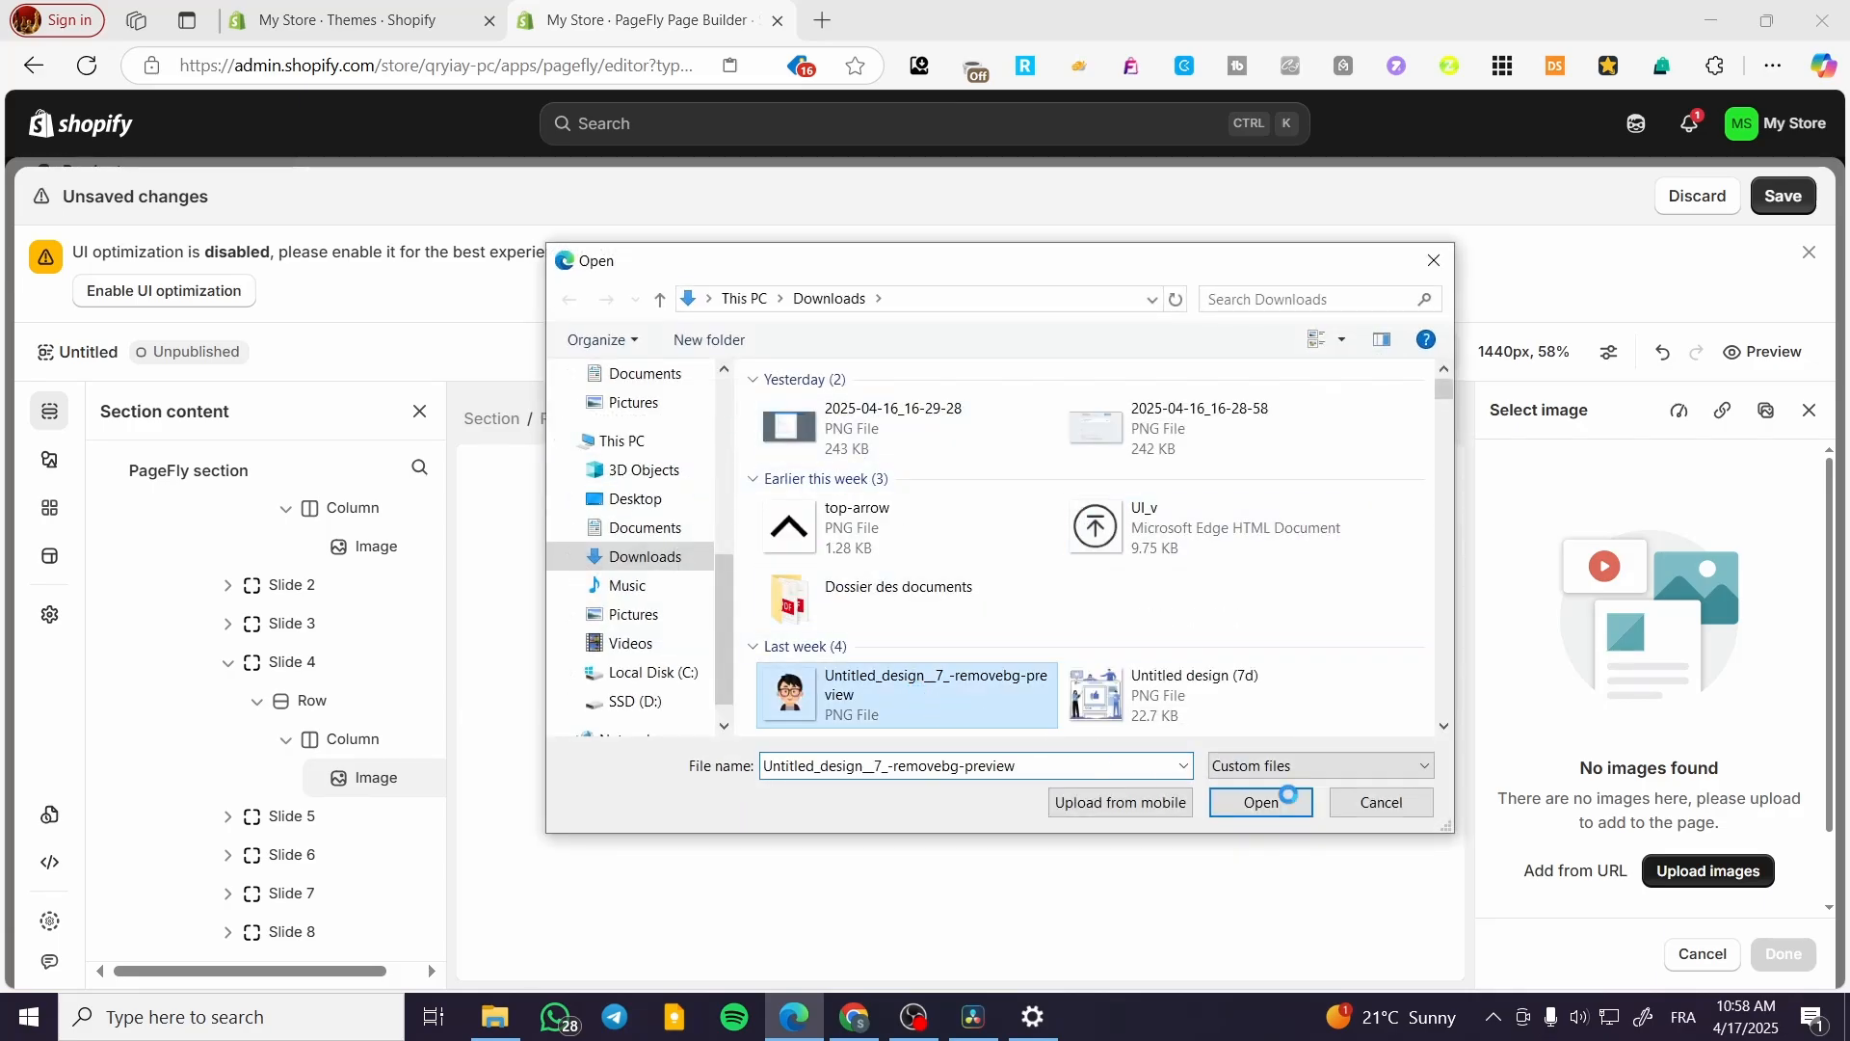
pyautogui.click(855, 695)
pyautogui.click(1287, 802)
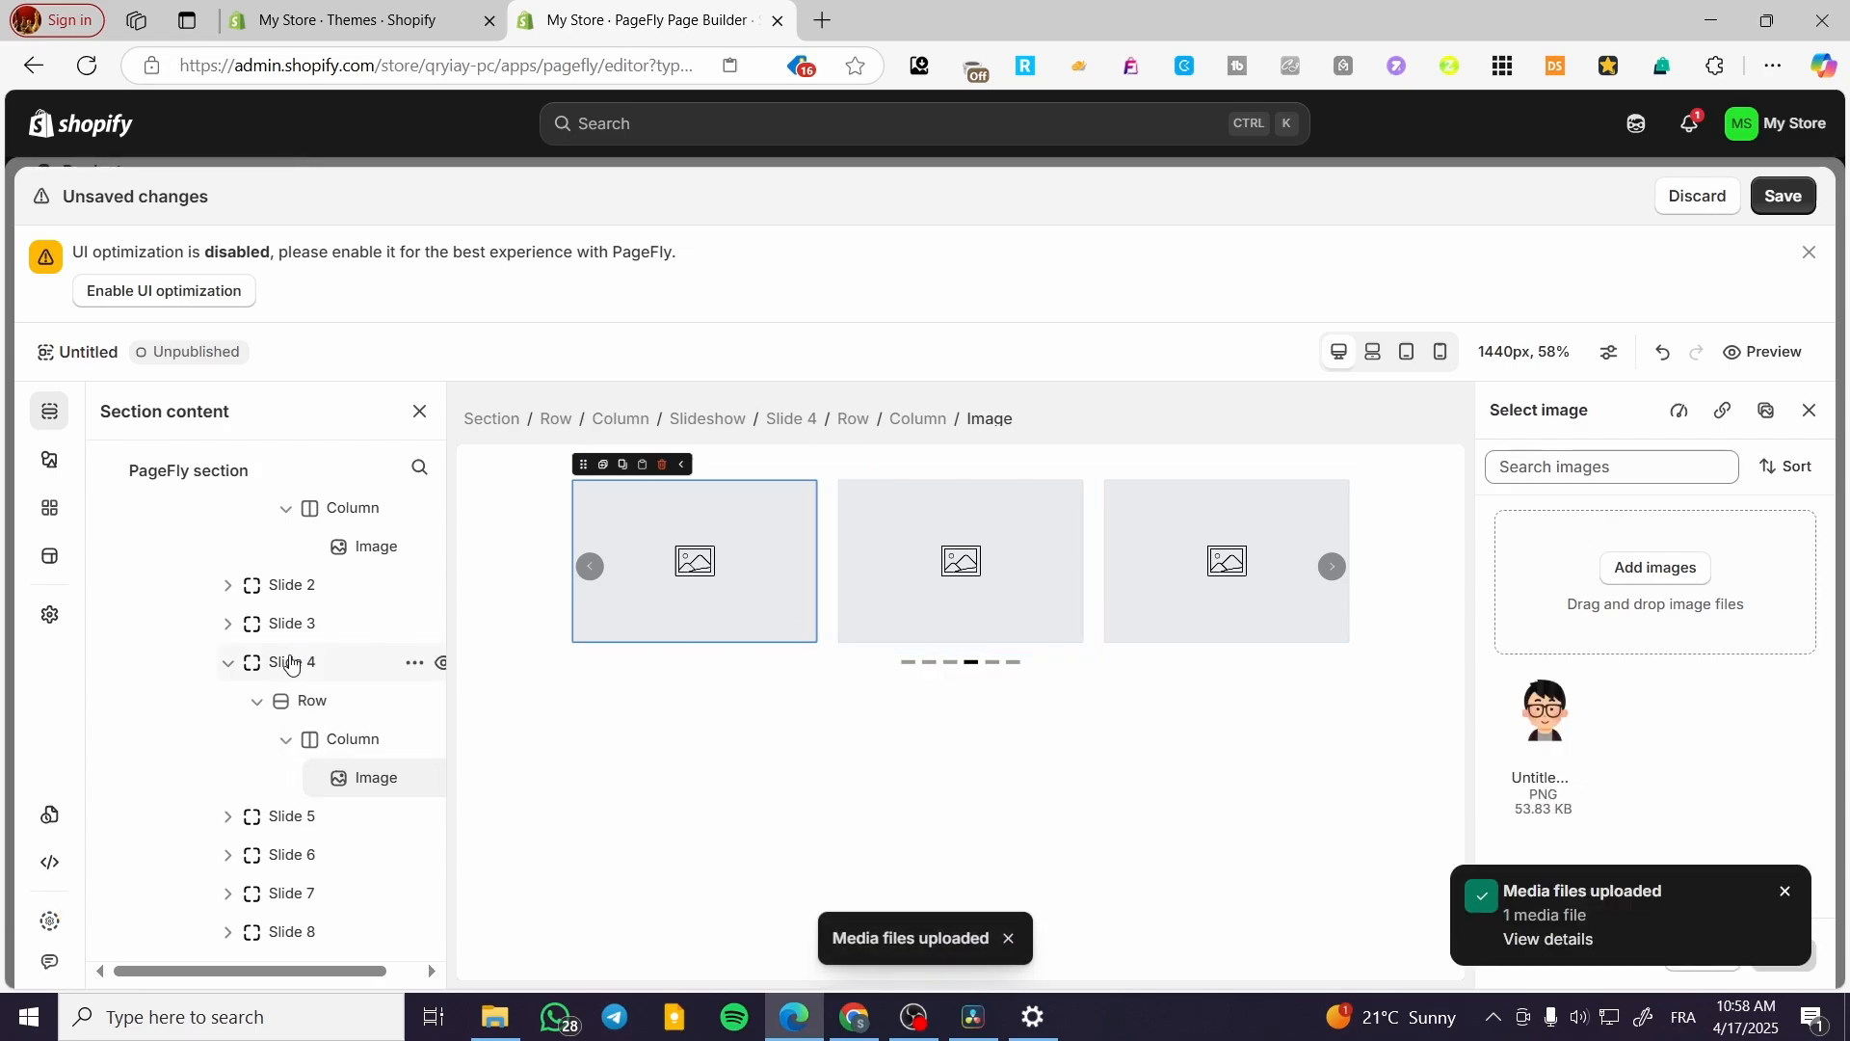
# Page the slideshow preview back to its first slide
pyautogui.click(1332, 567)
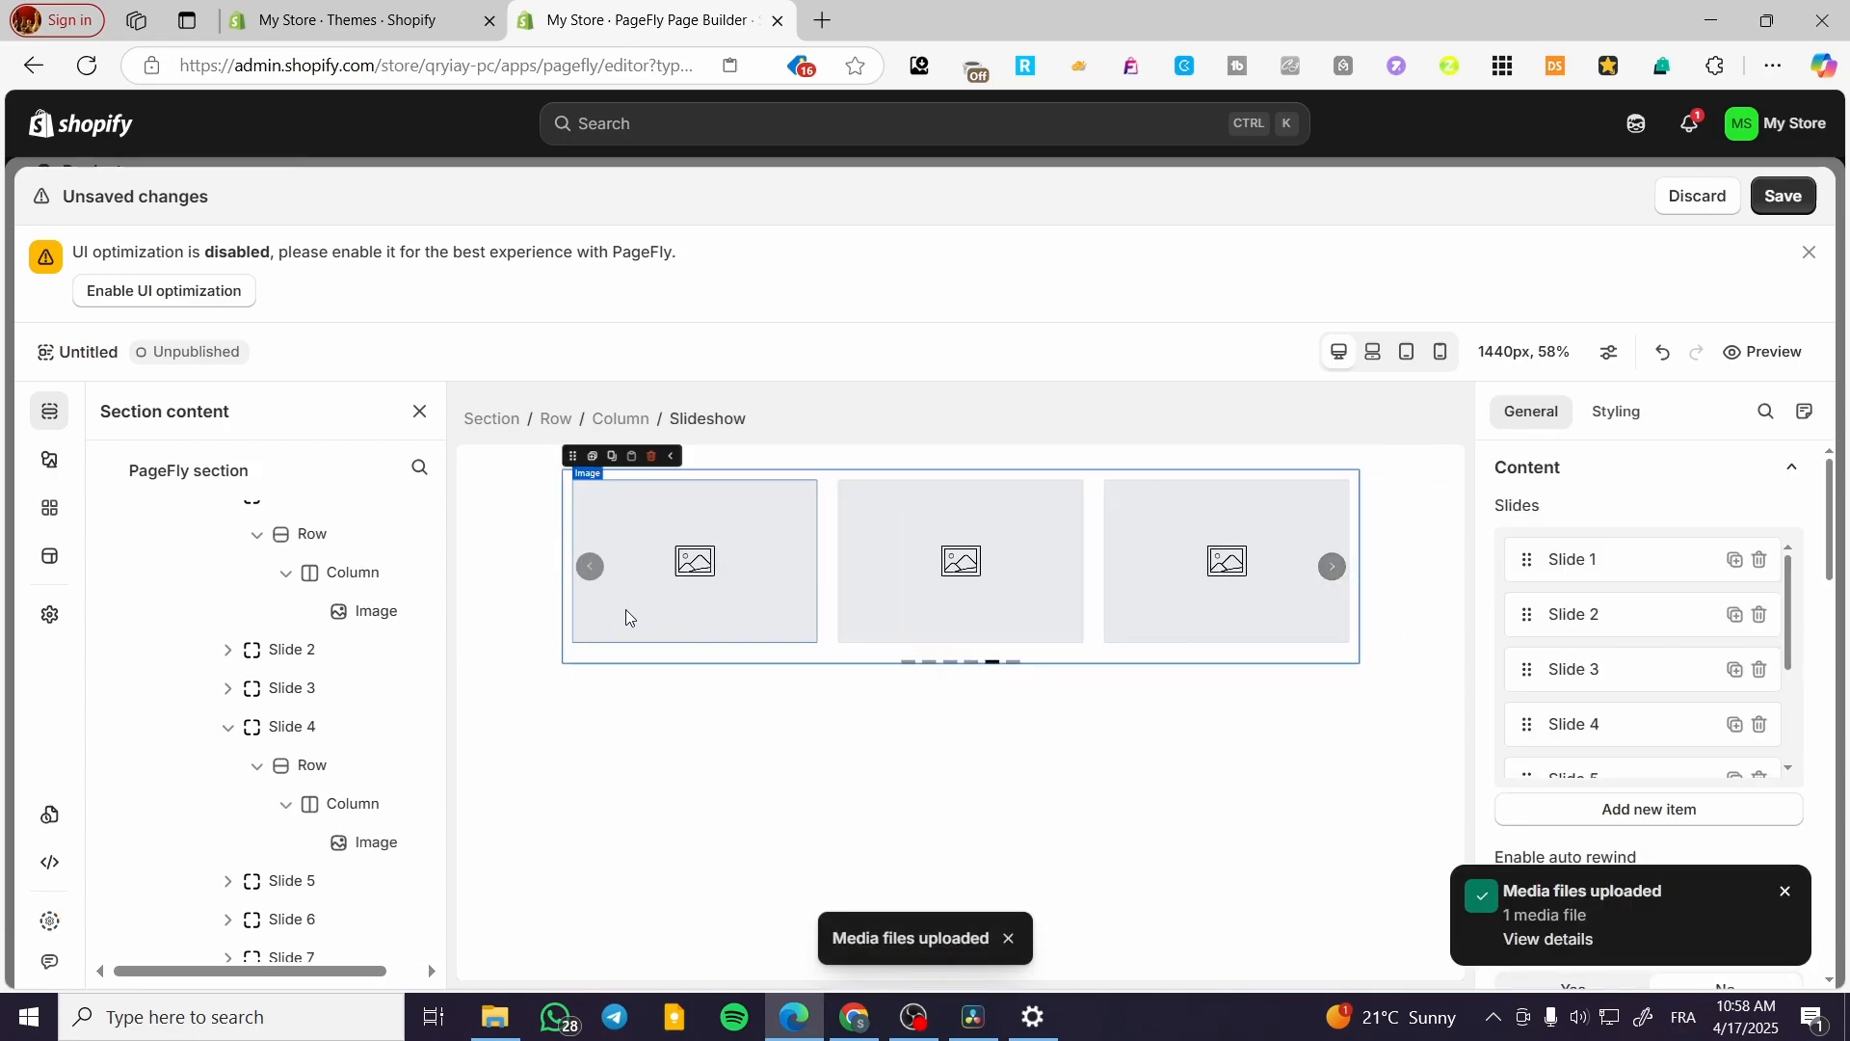
pyautogui.click(600, 579)
pyautogui.click(599, 577)
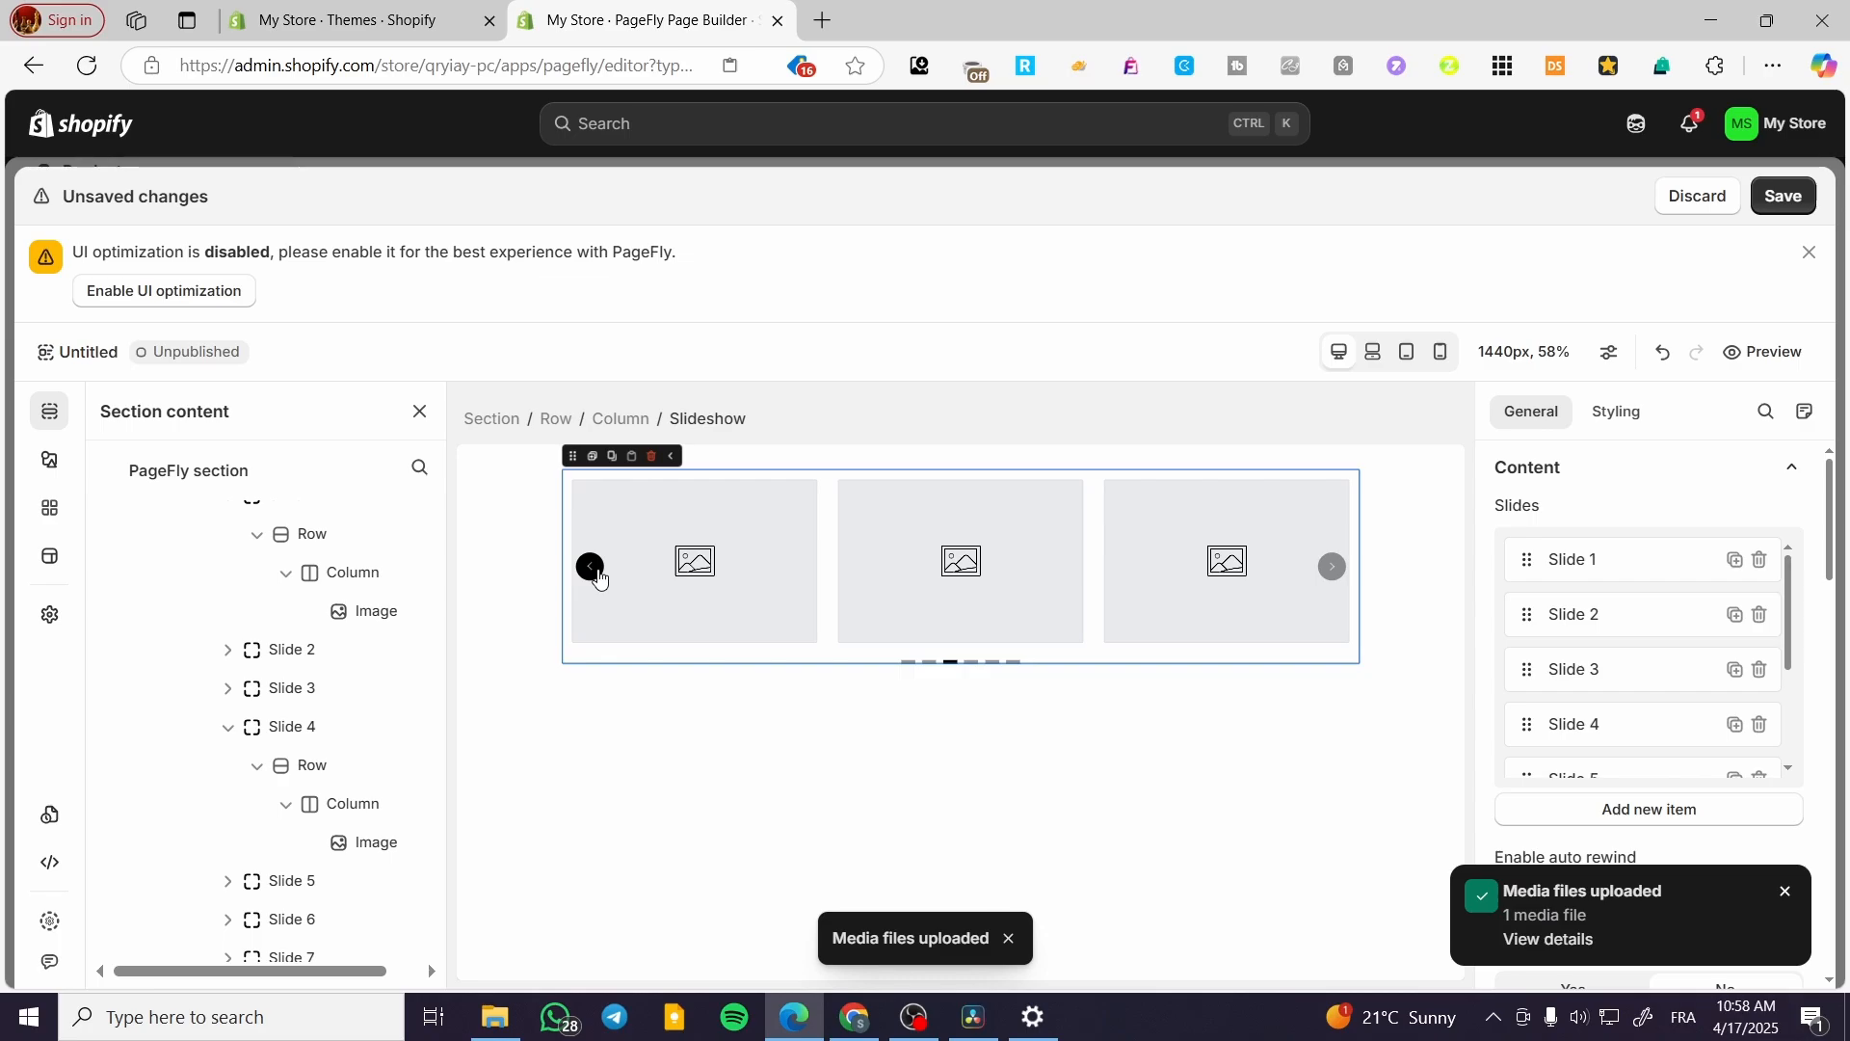
pyautogui.click(599, 577)
pyautogui.click(599, 577)
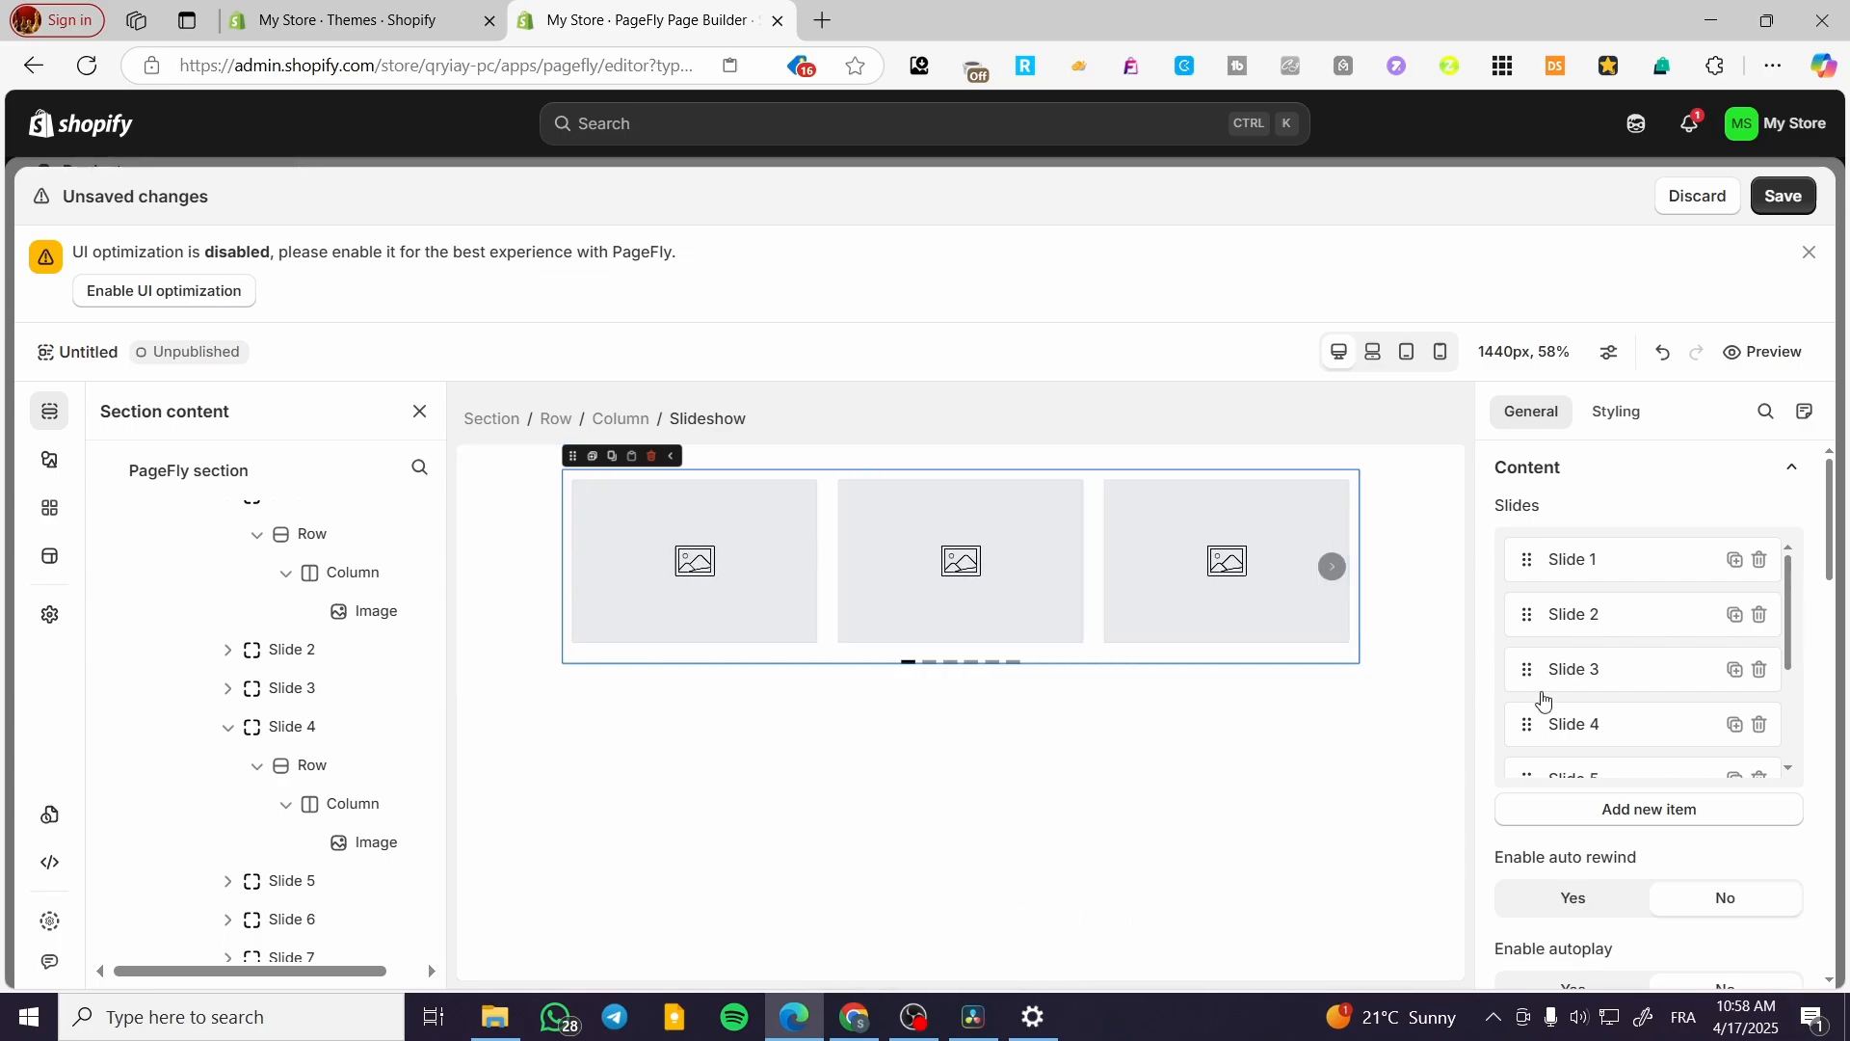
# Upload Untitled design (7d) from Downloads and set it as the image of Slide 1
pyautogui.click(318, 650)
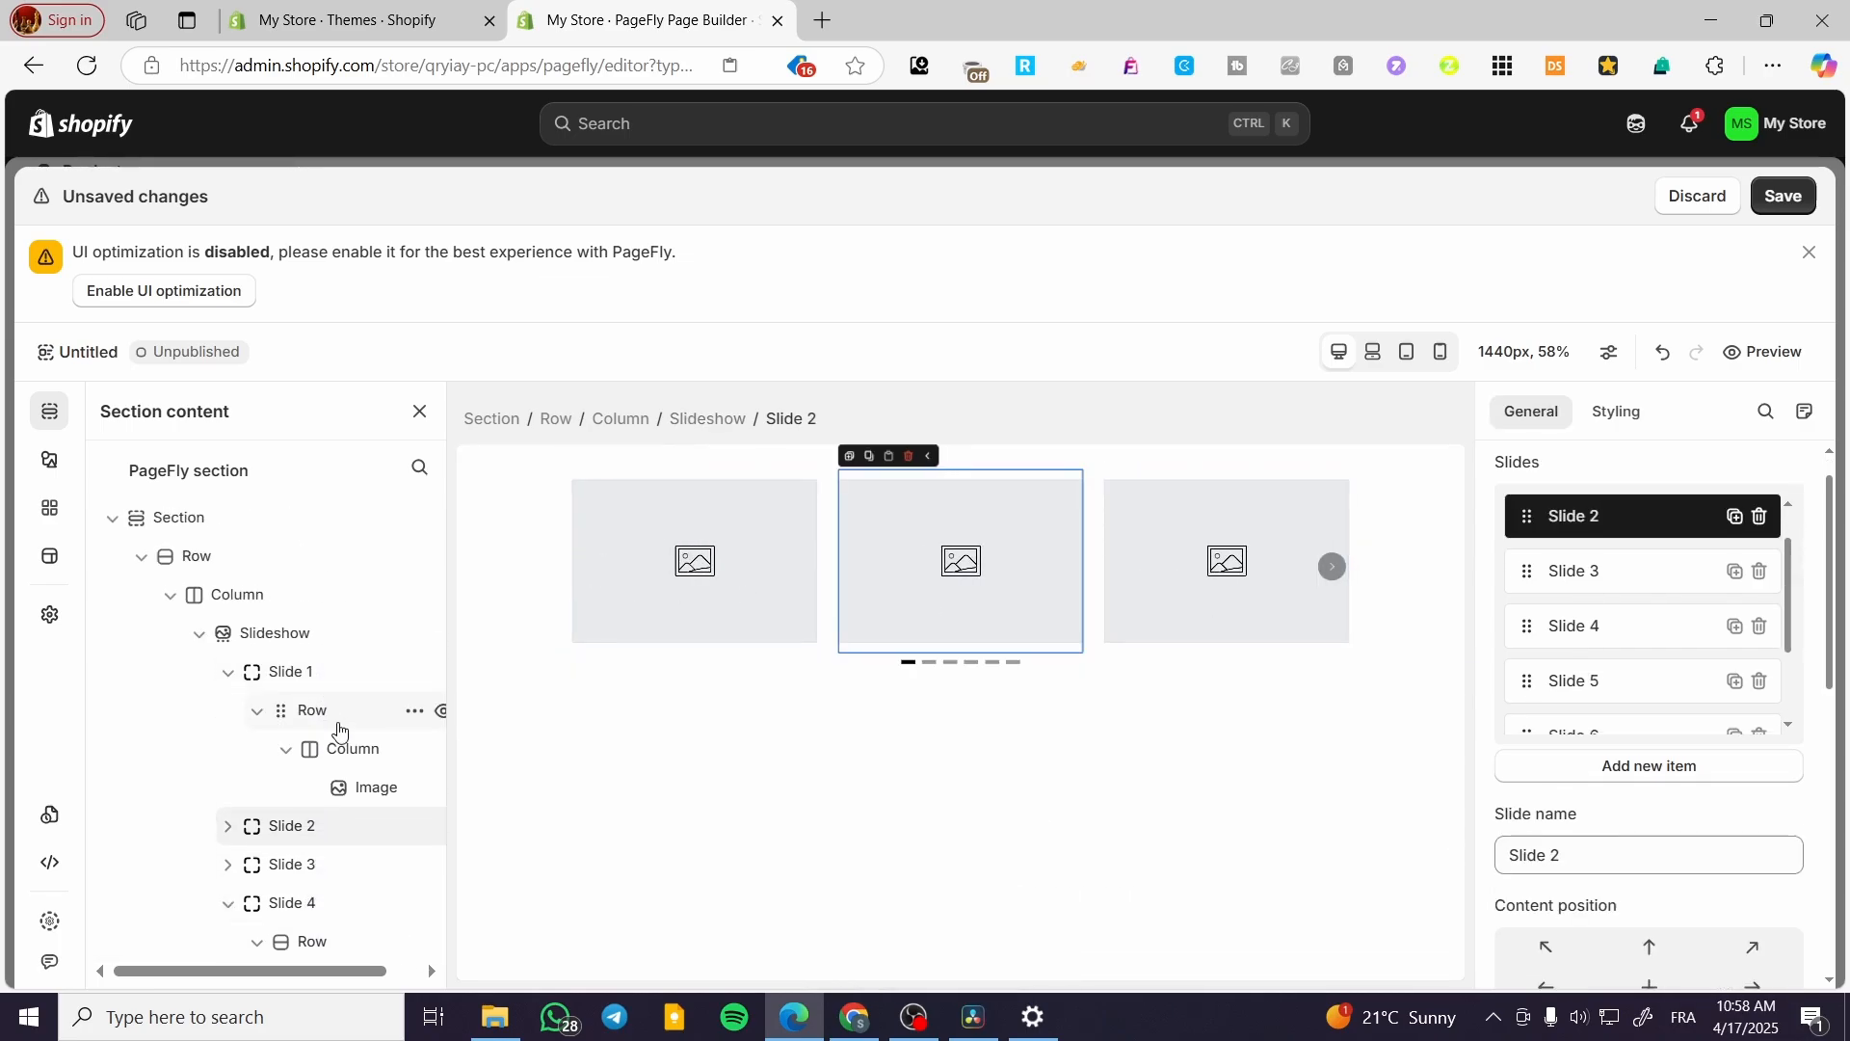
pyautogui.click(323, 674)
pyautogui.scroll(-2, 351, 661)
pyautogui.click(371, 573)
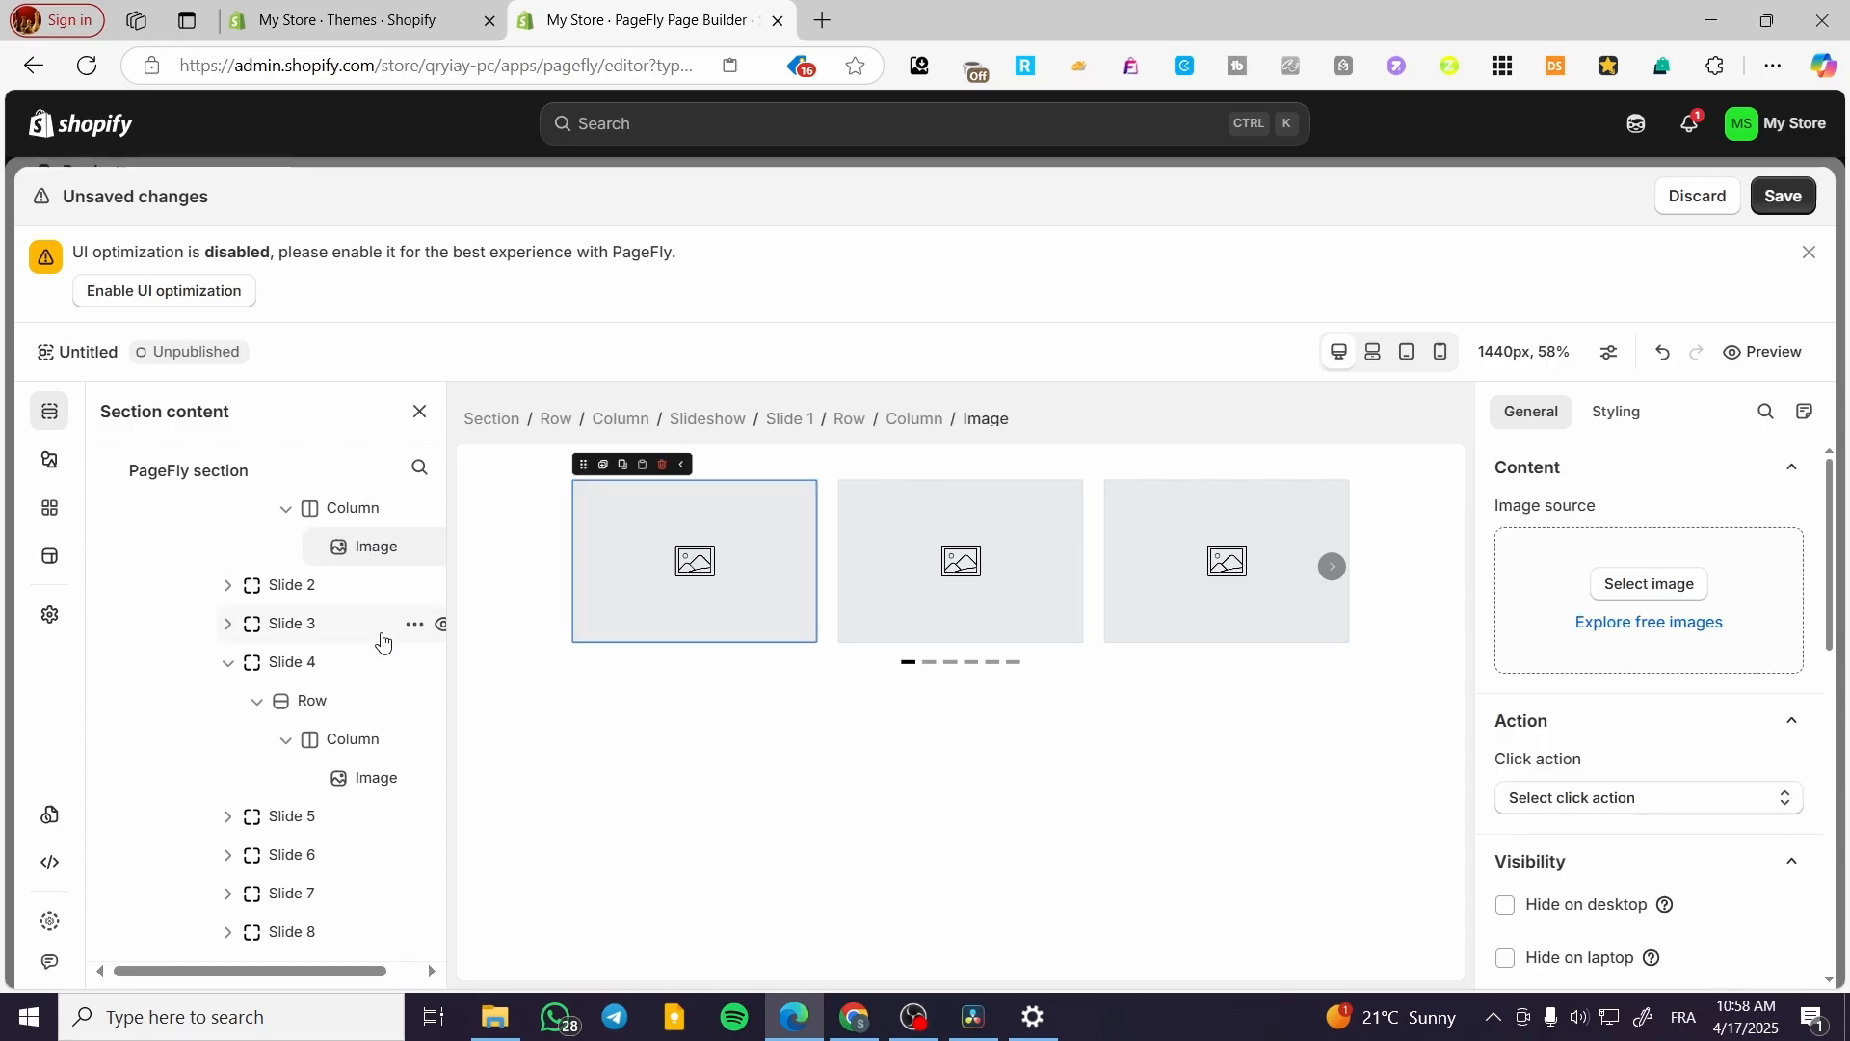
pyautogui.click(1672, 592)
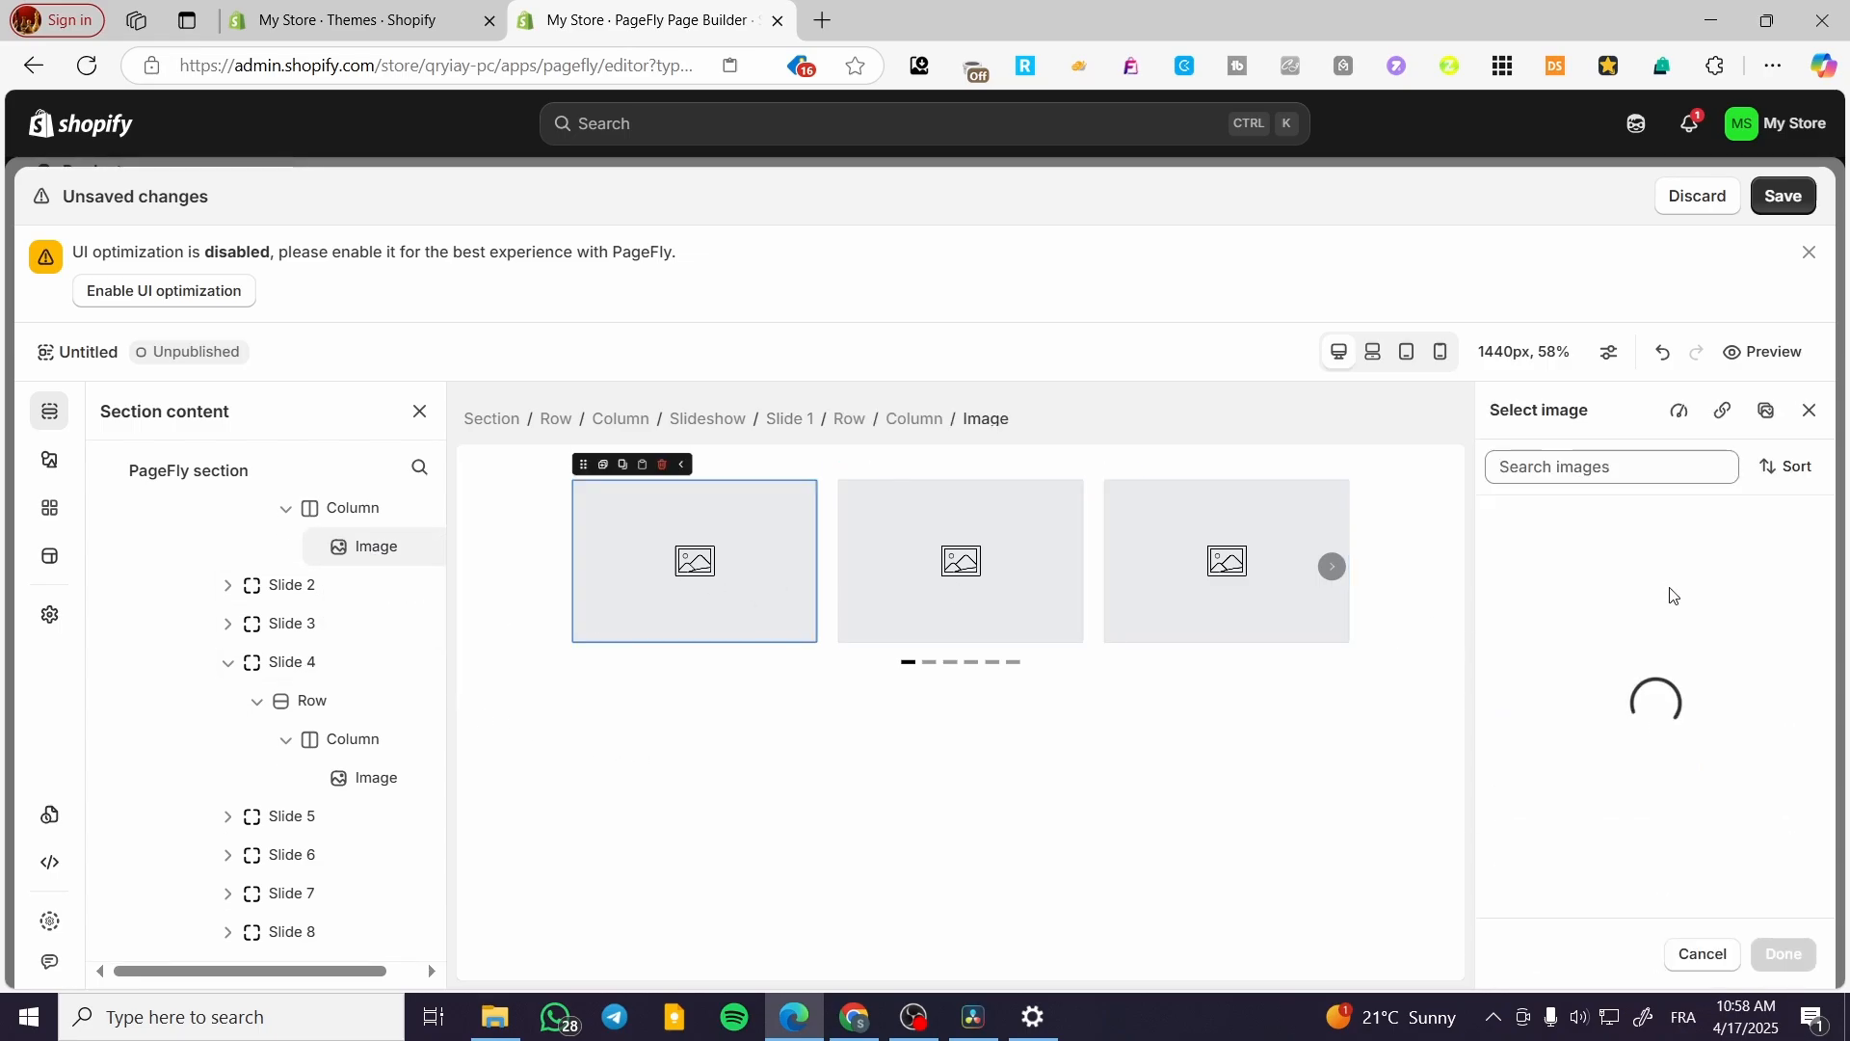
pyautogui.click(1707, 872)
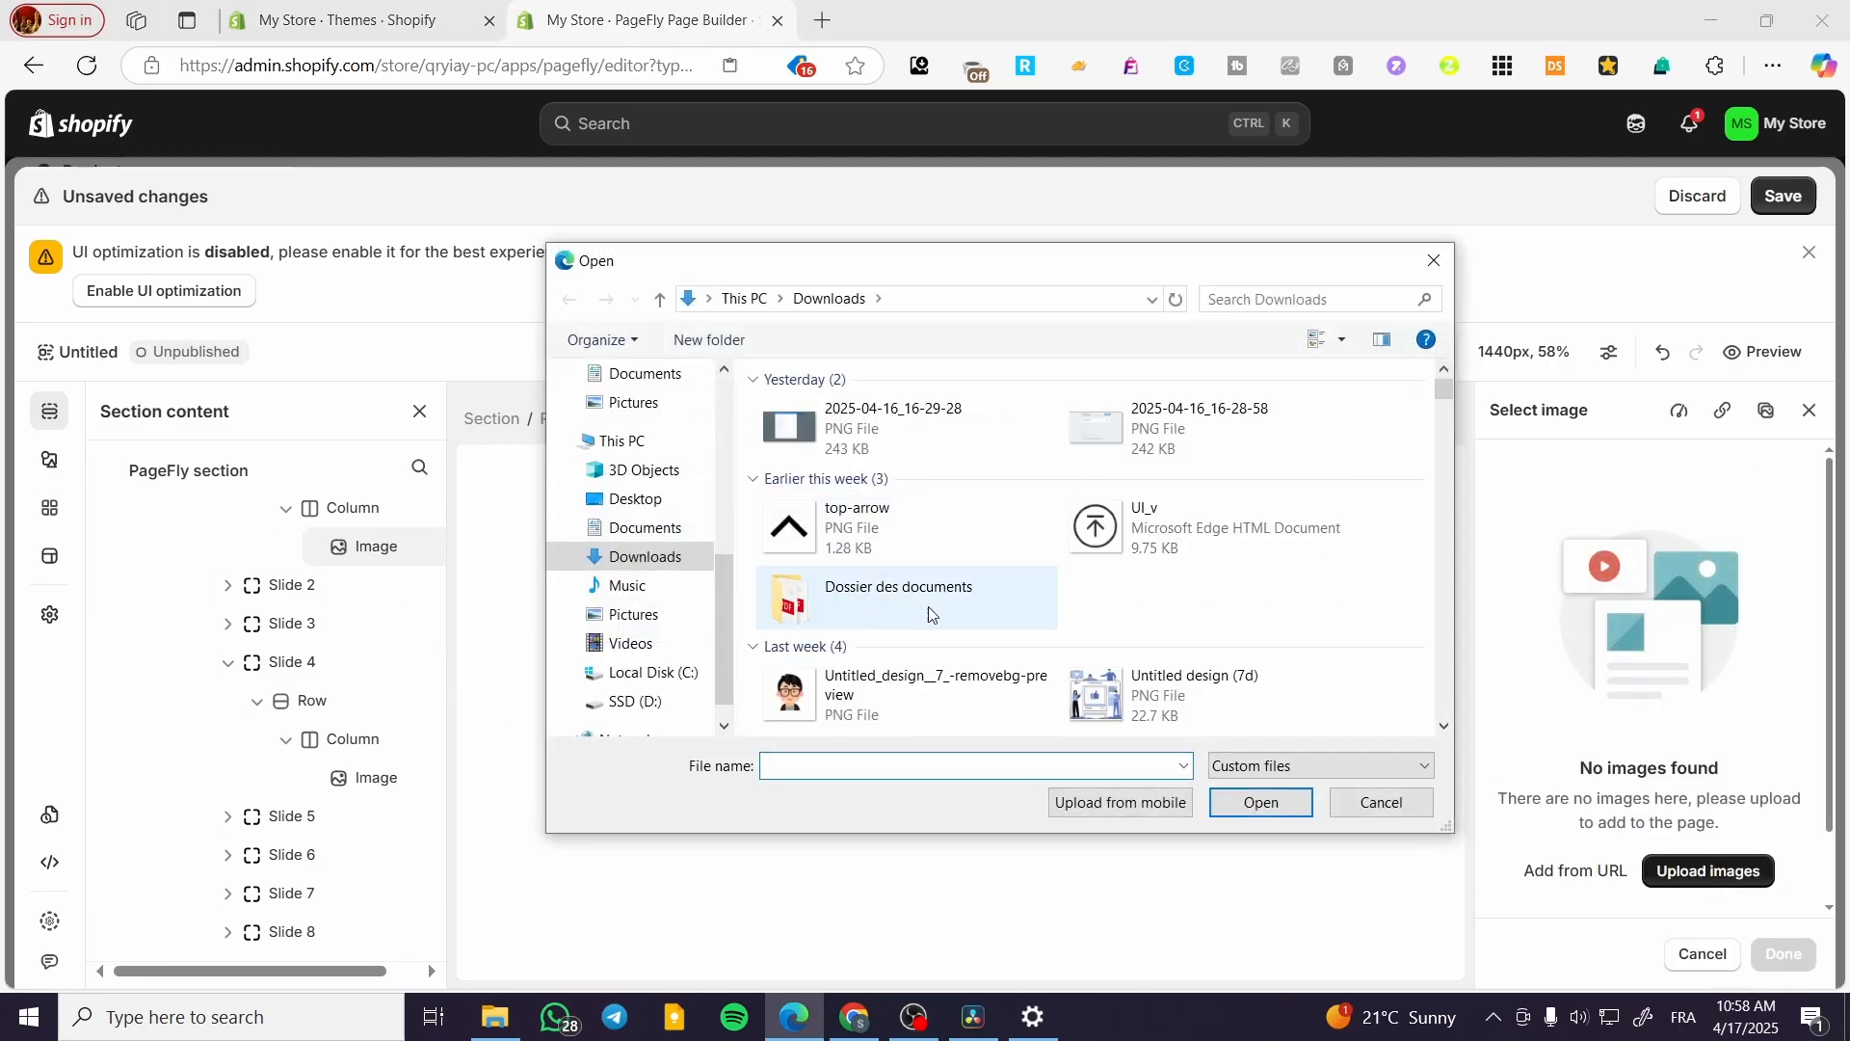
pyautogui.doubleClick(1195, 694)
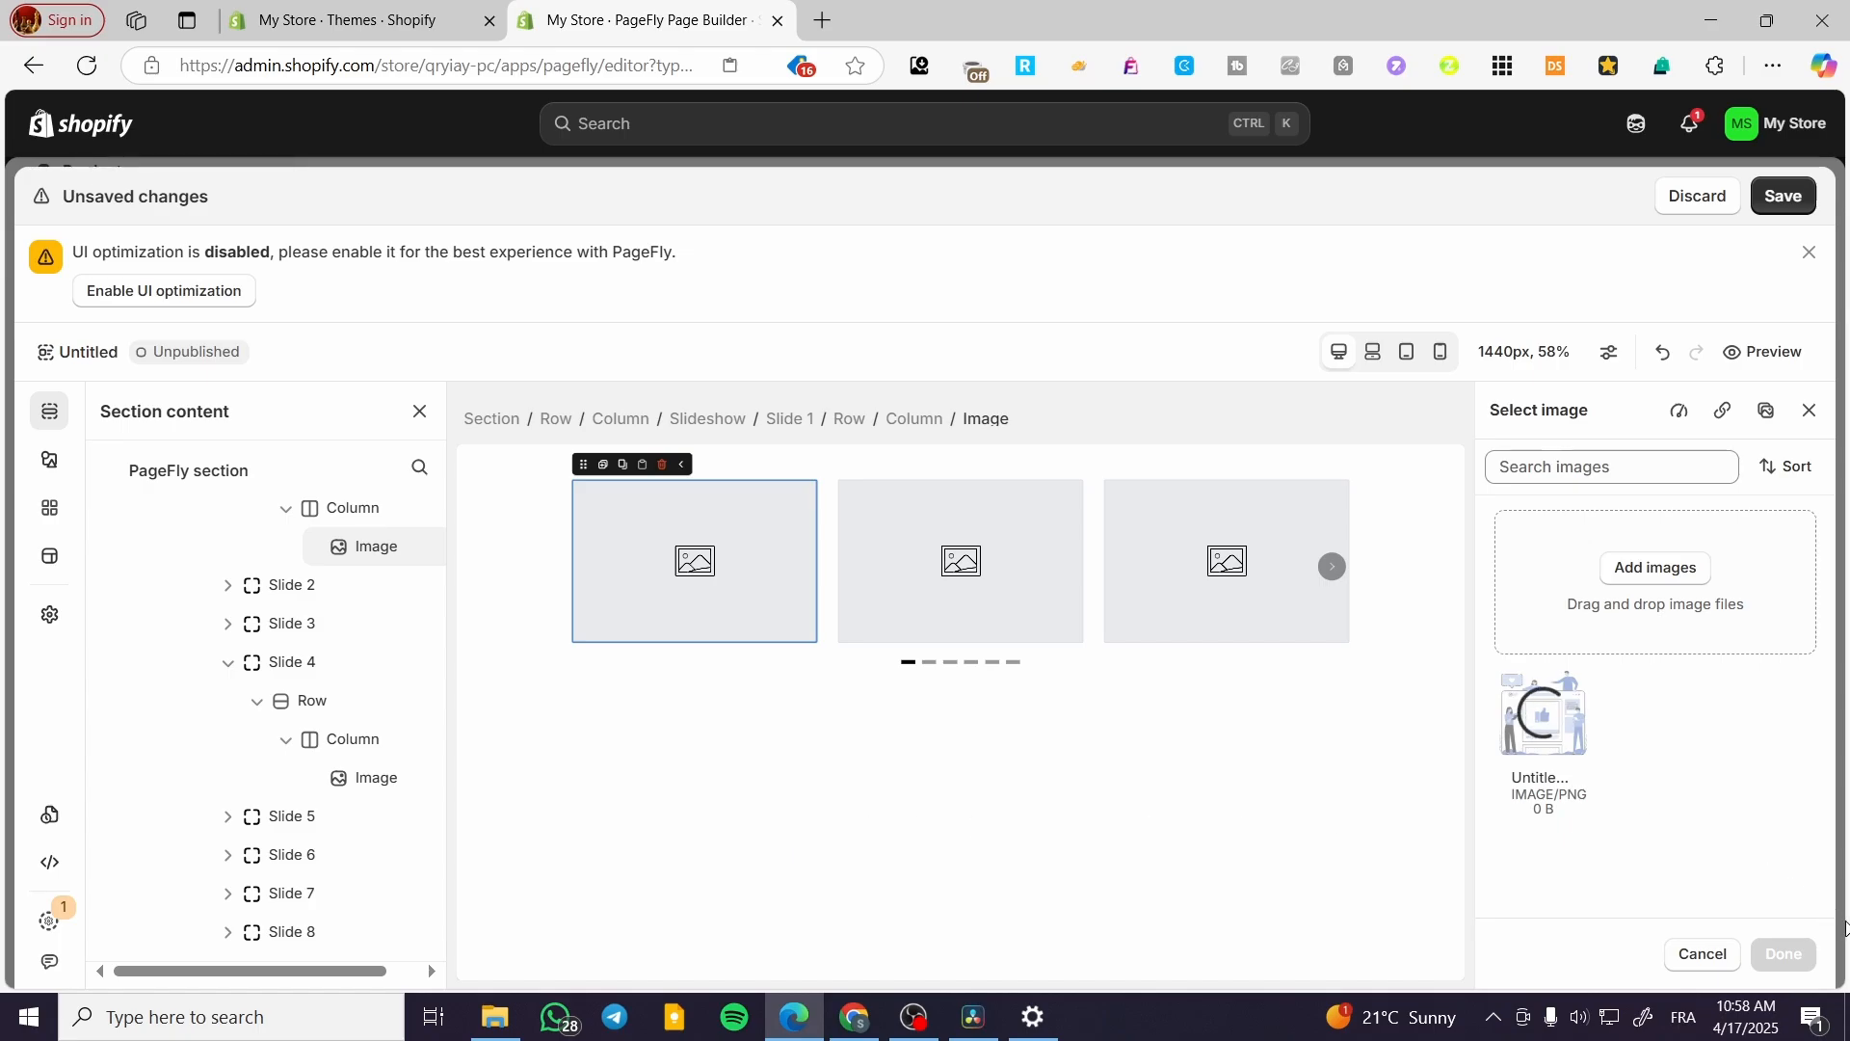
pyautogui.click(1785, 892)
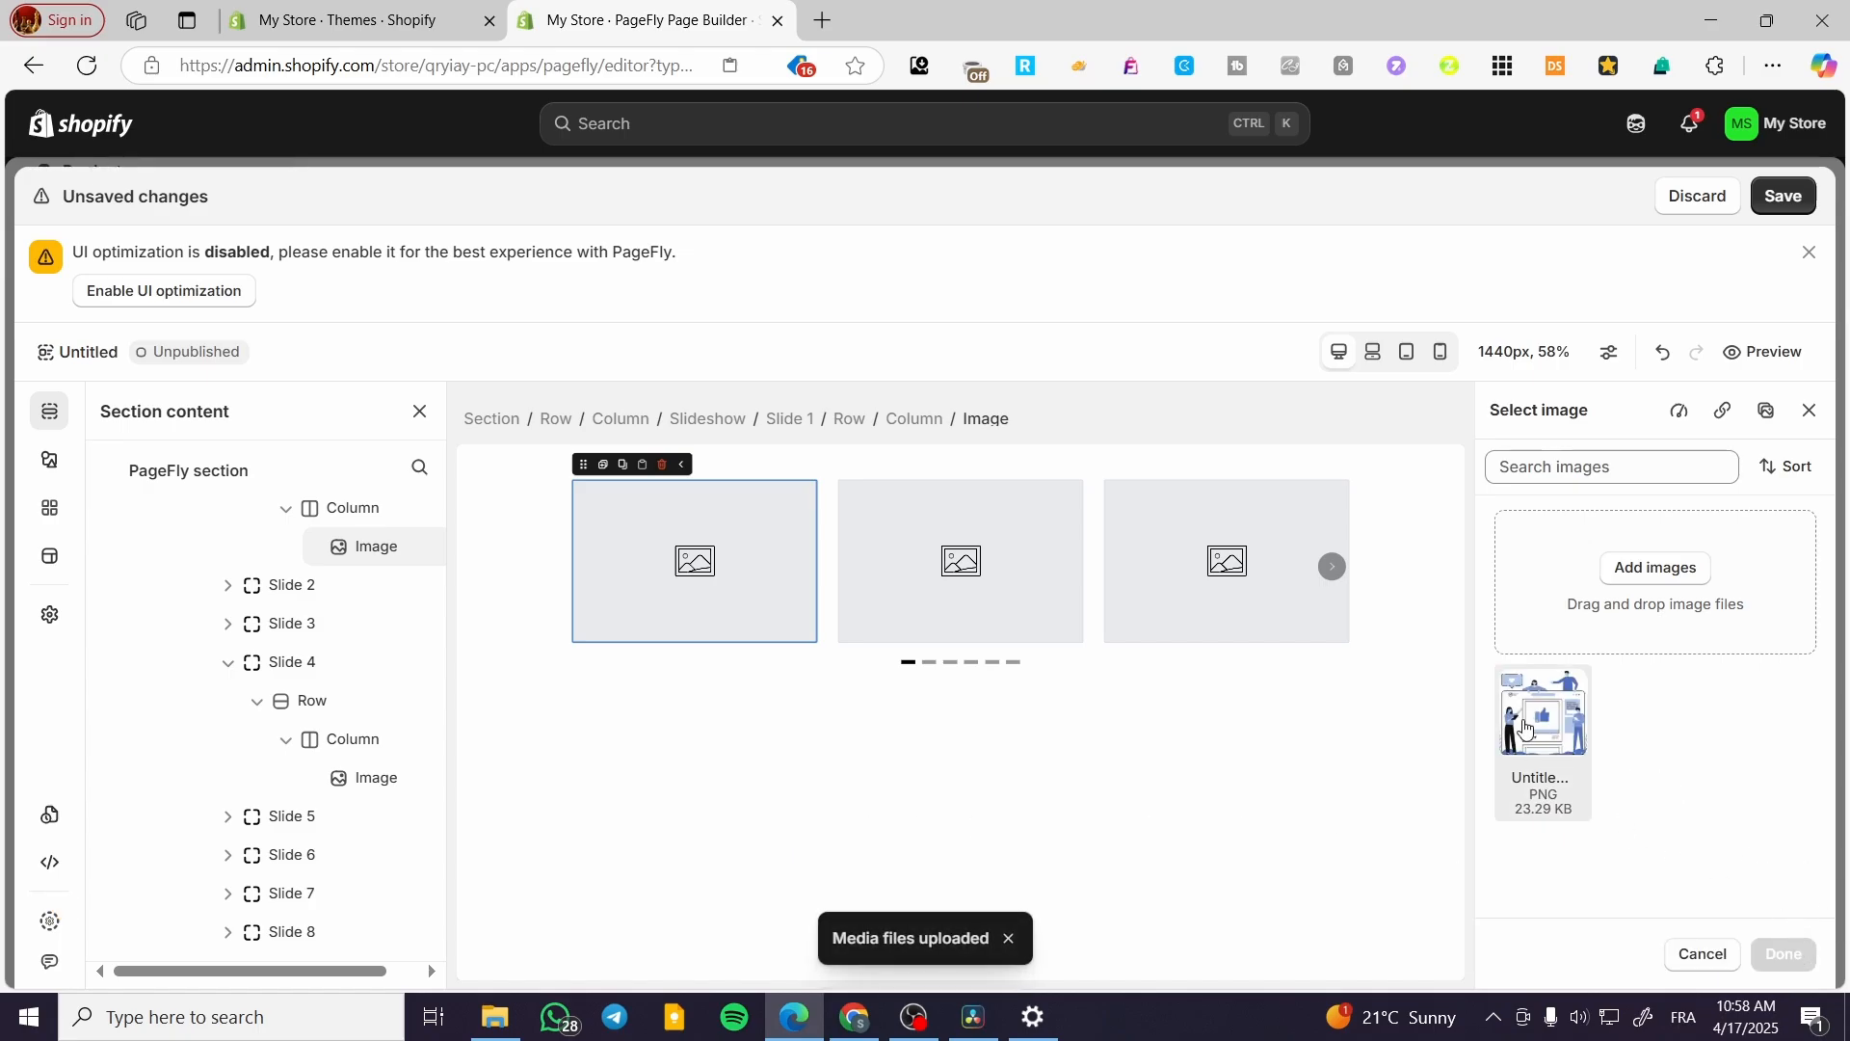
pyautogui.doubleClick(1524, 730)
# Set the already uploaded Untitled_design__7_-removebg-preview as the image of Slide 2
pyautogui.click(1002, 609)
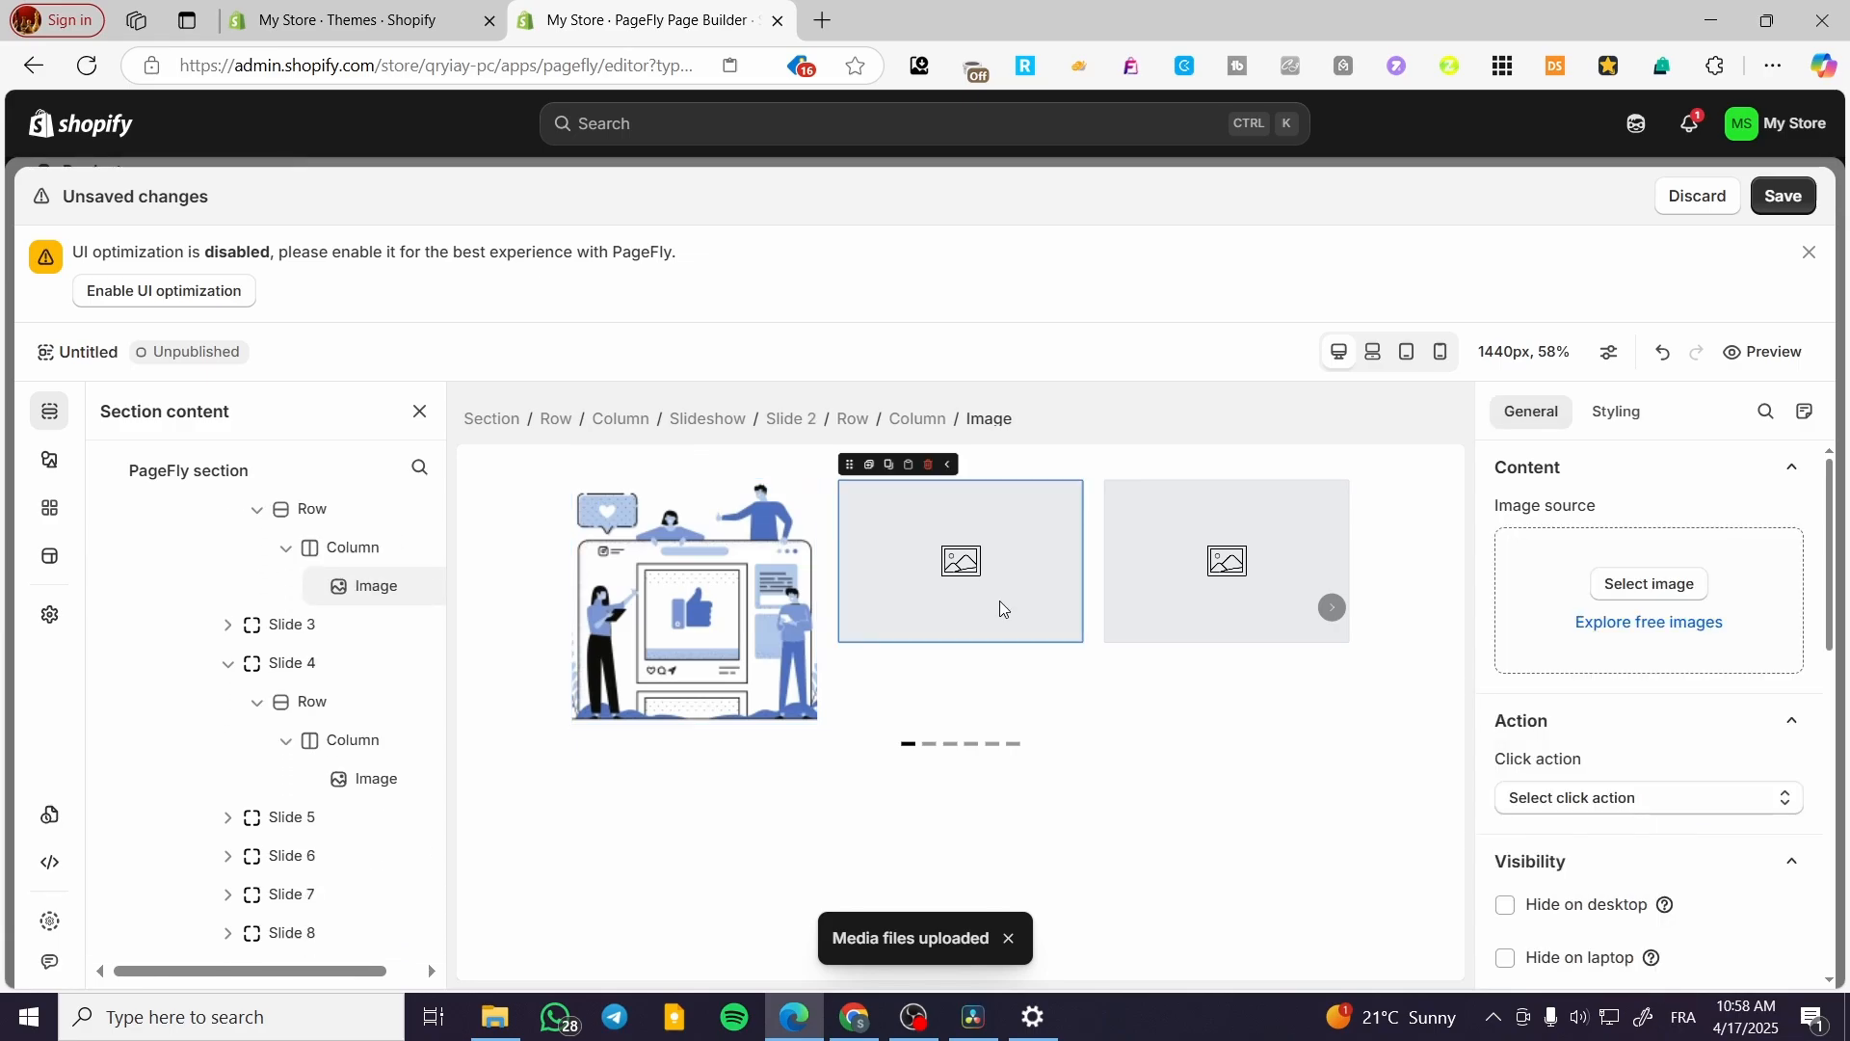
pyautogui.click(1648, 585)
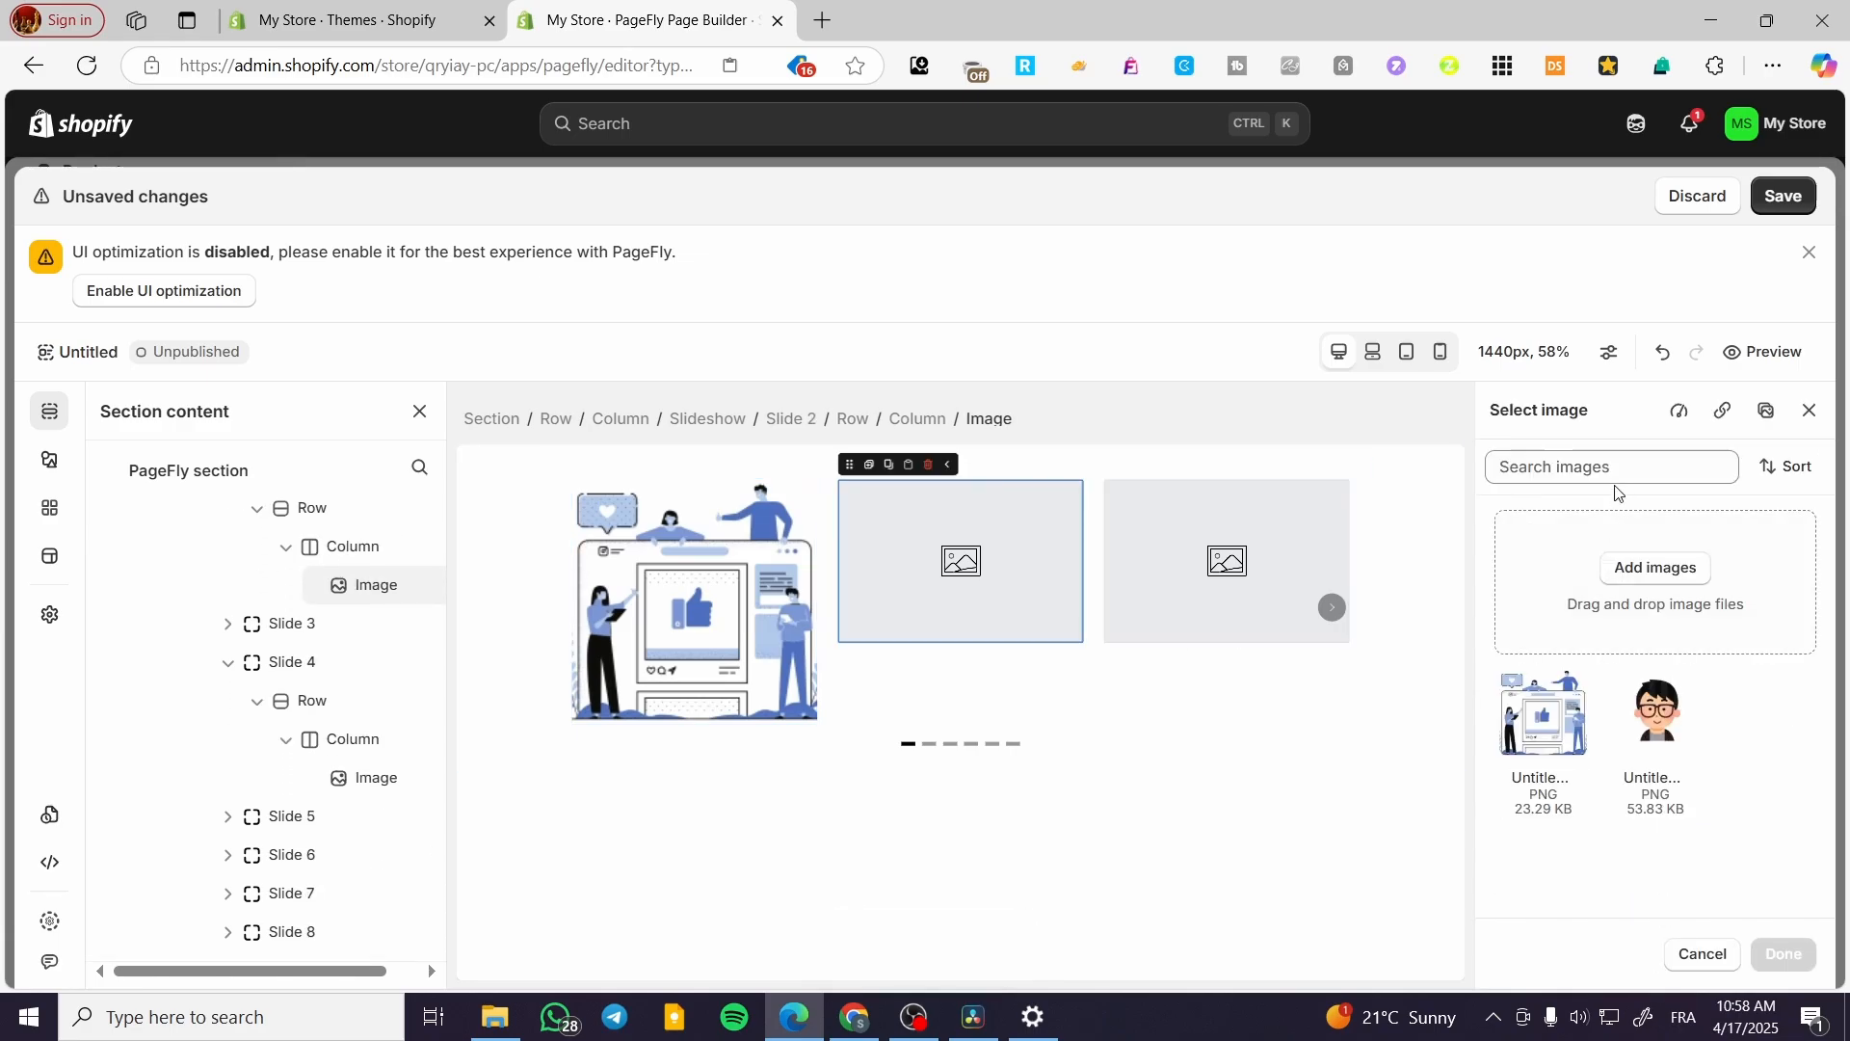
pyautogui.click(1655, 722)
pyautogui.click(1781, 954)
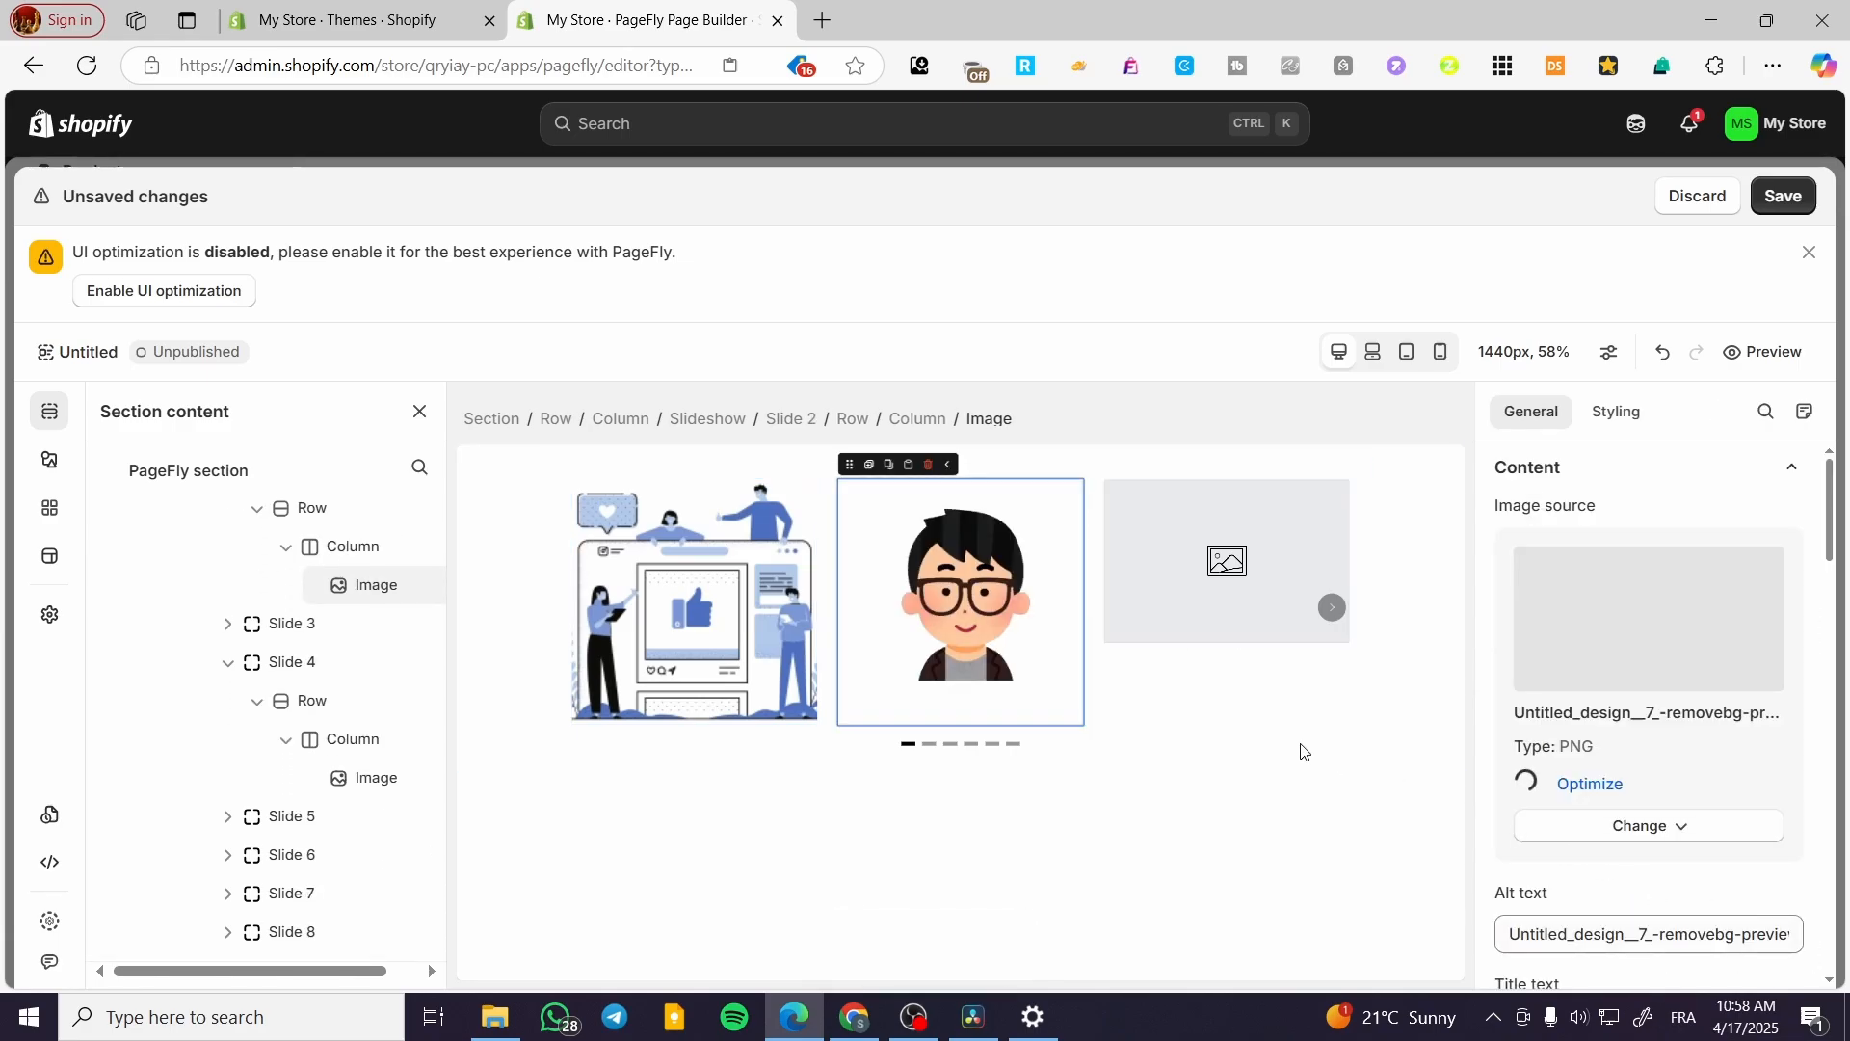
# Upload Beige Soft Free Guide Mockup Instagram Post (1) from Downloads and set it as the image of Slide 3
pyautogui.click(1252, 570)
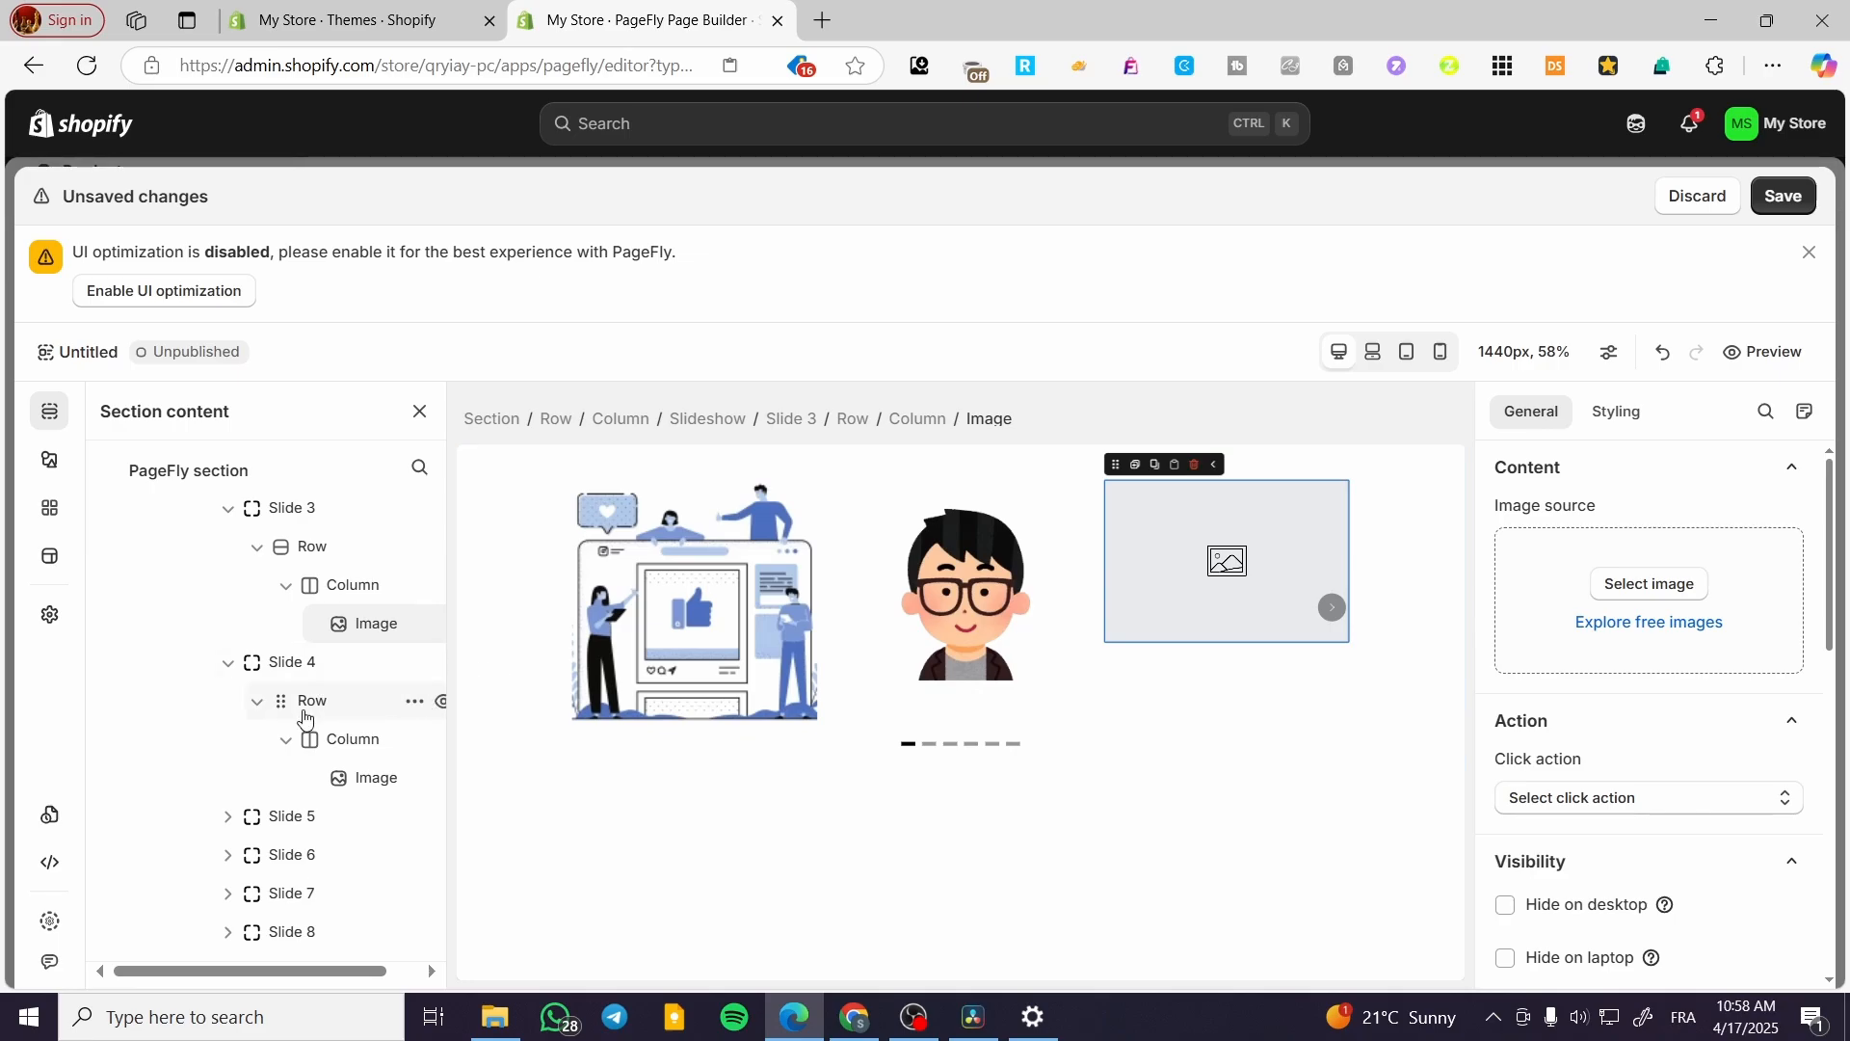
pyautogui.click(1633, 585)
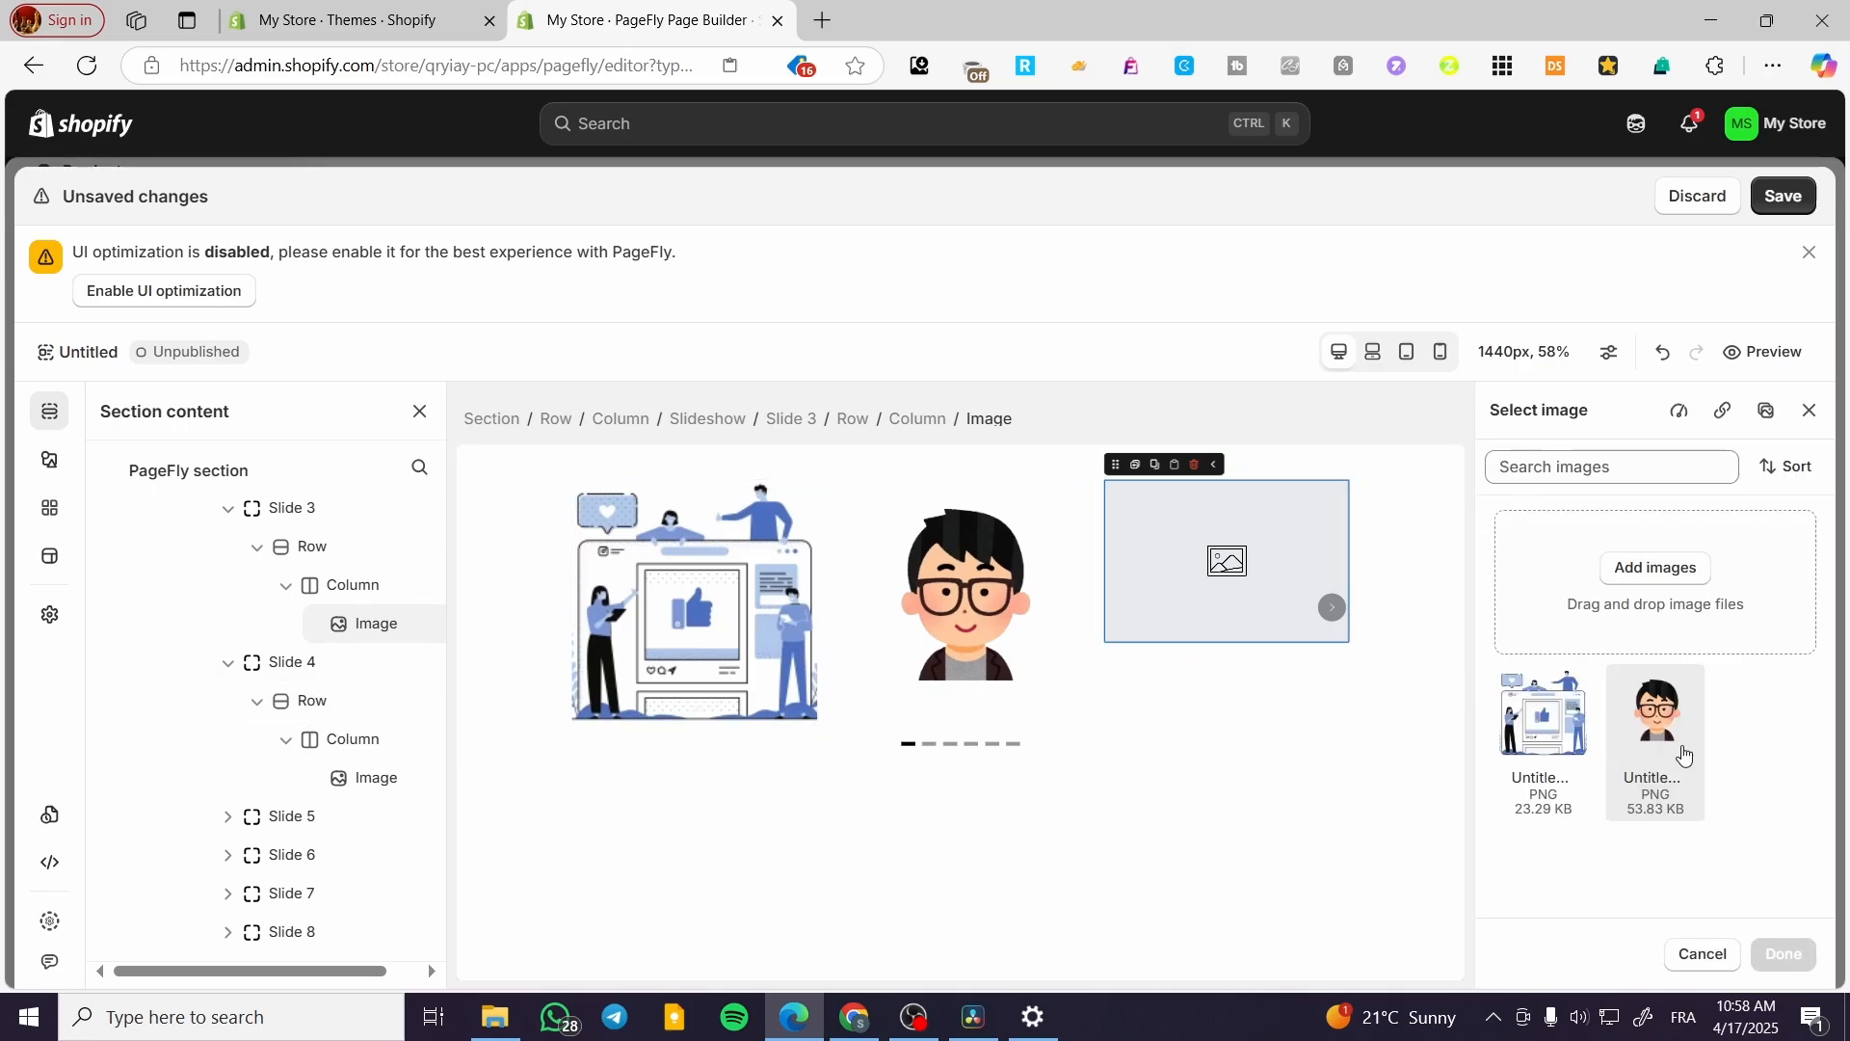
pyautogui.click(1539, 603)
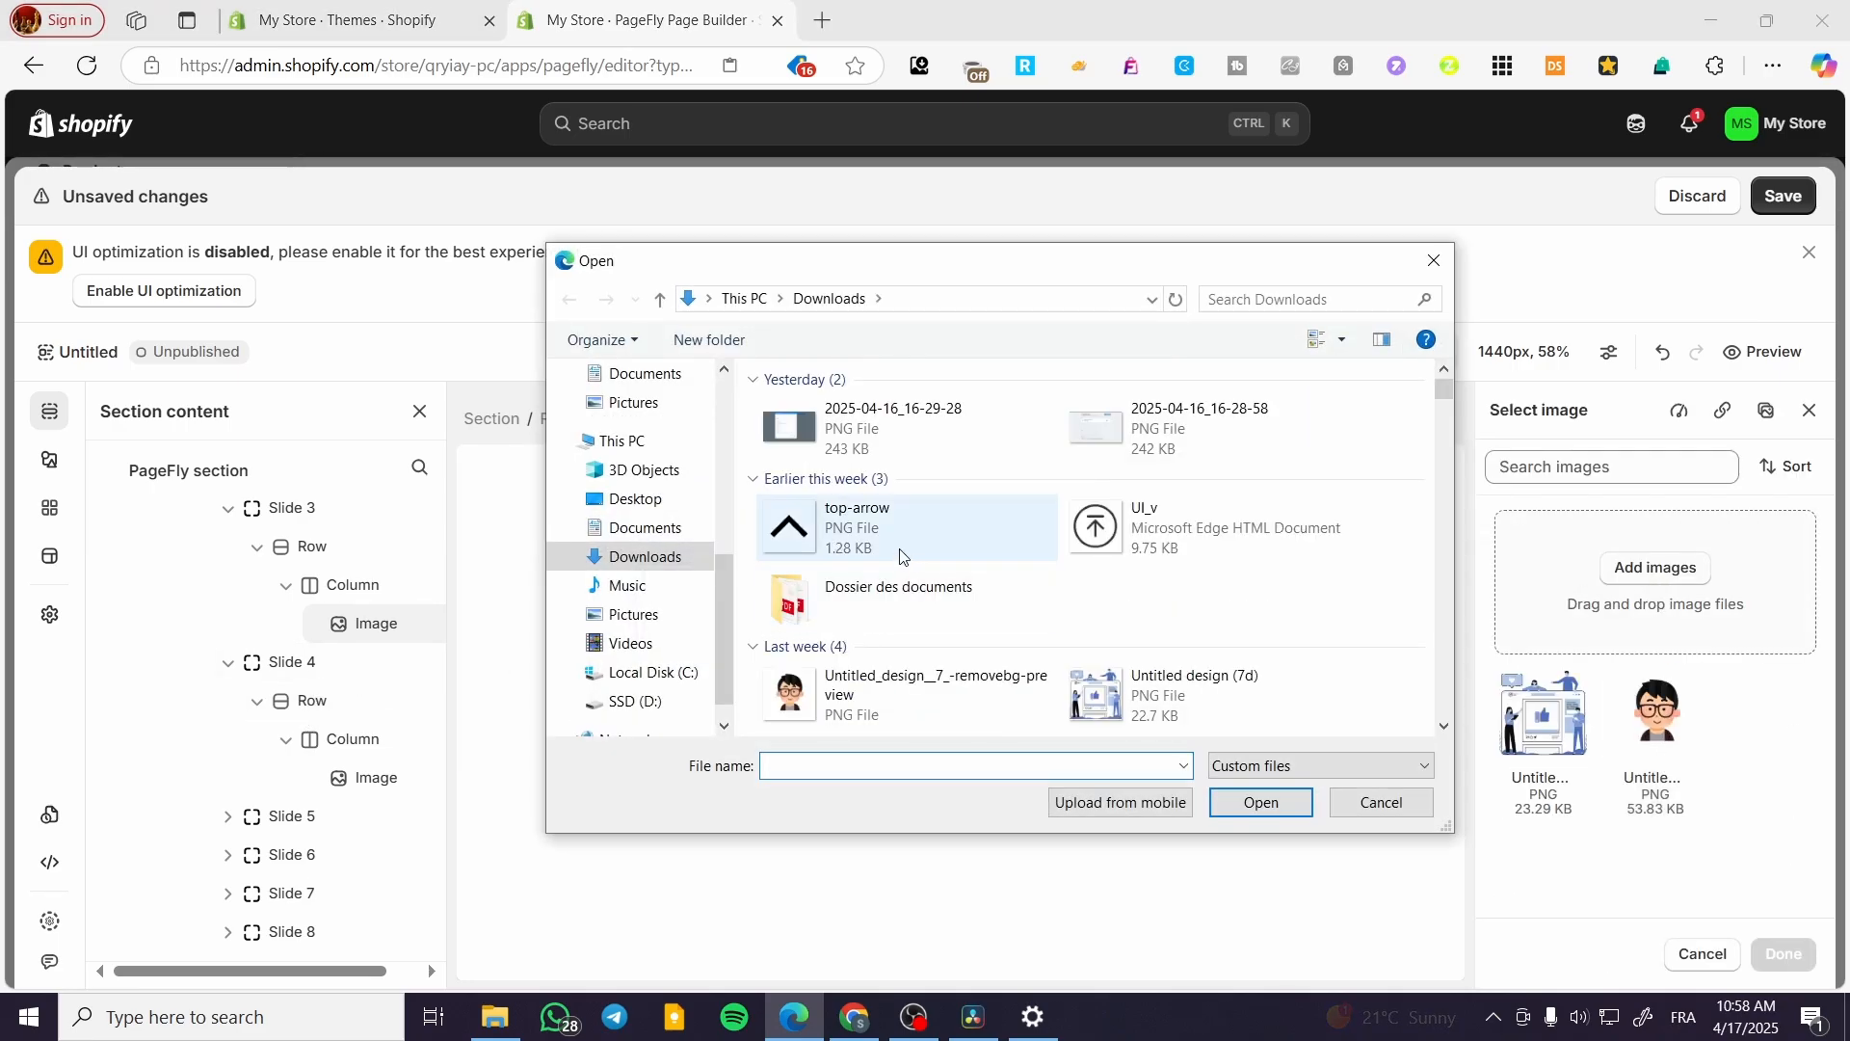
pyautogui.scroll(-2, 1108, 583)
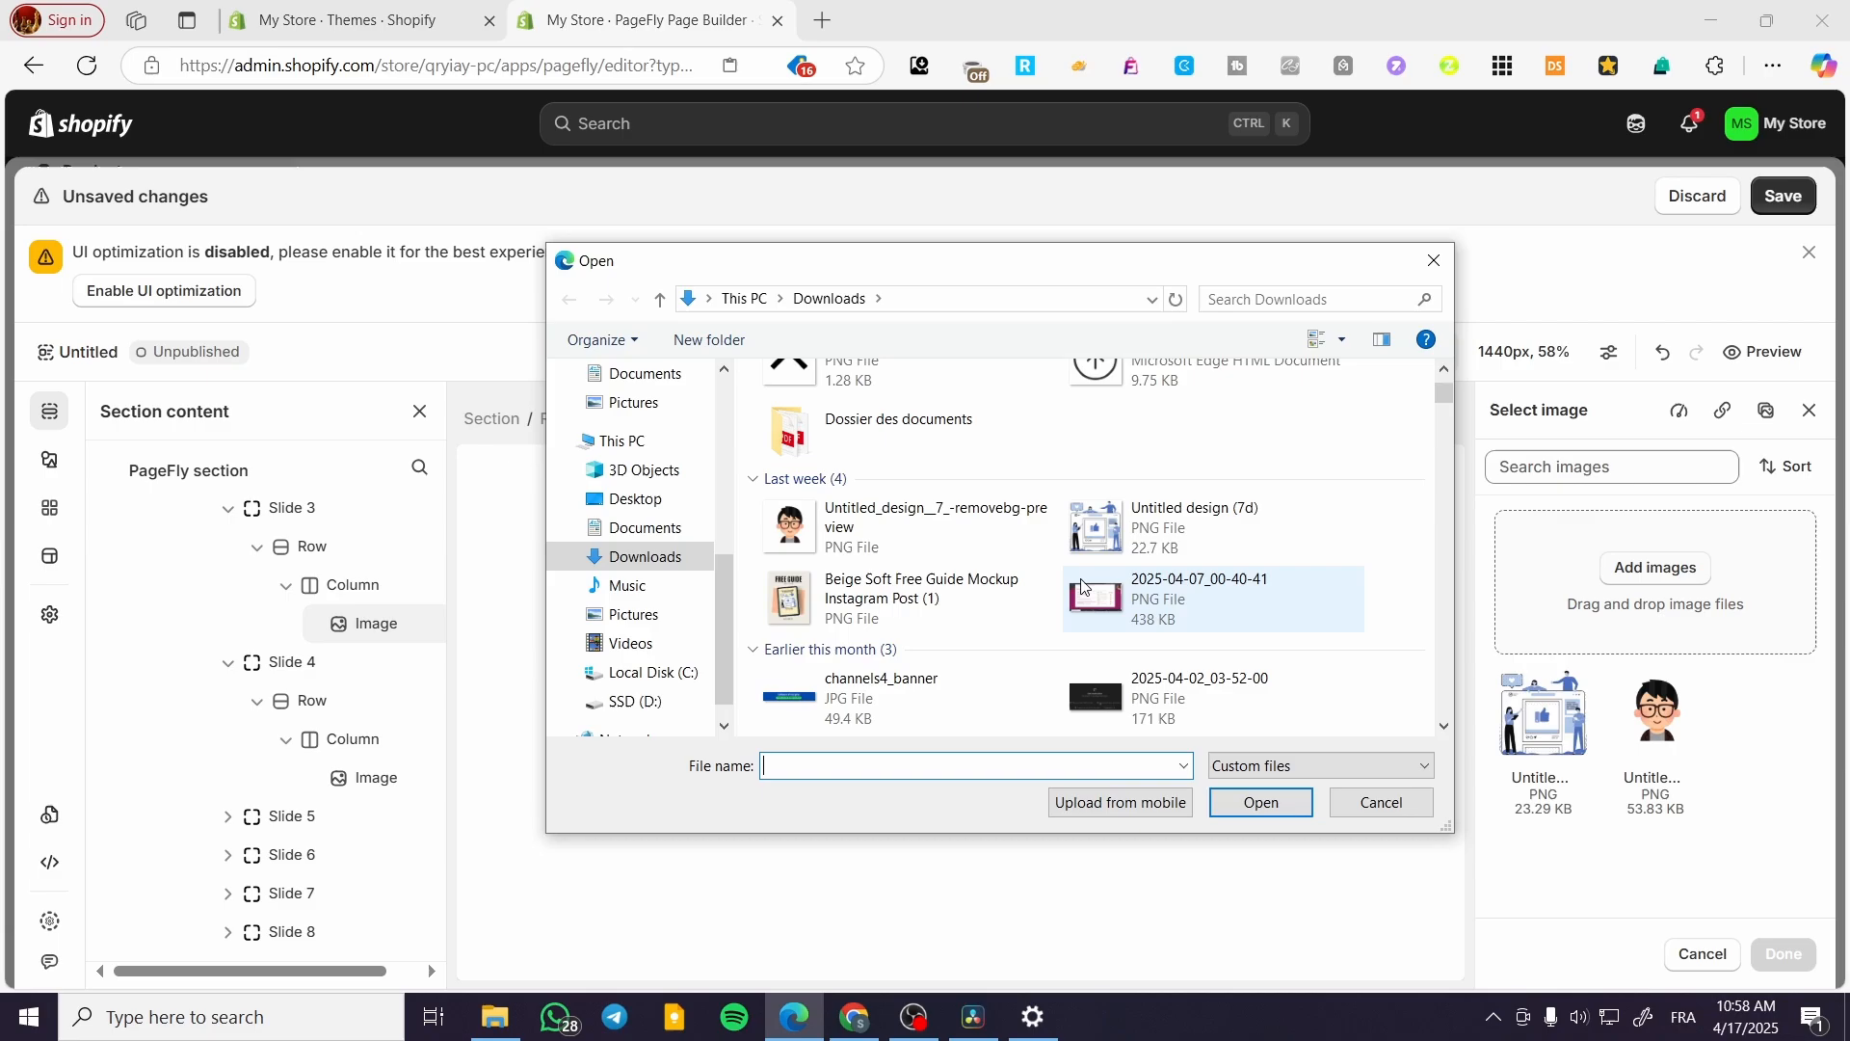
pyautogui.click(933, 607)
pyautogui.click(1261, 802)
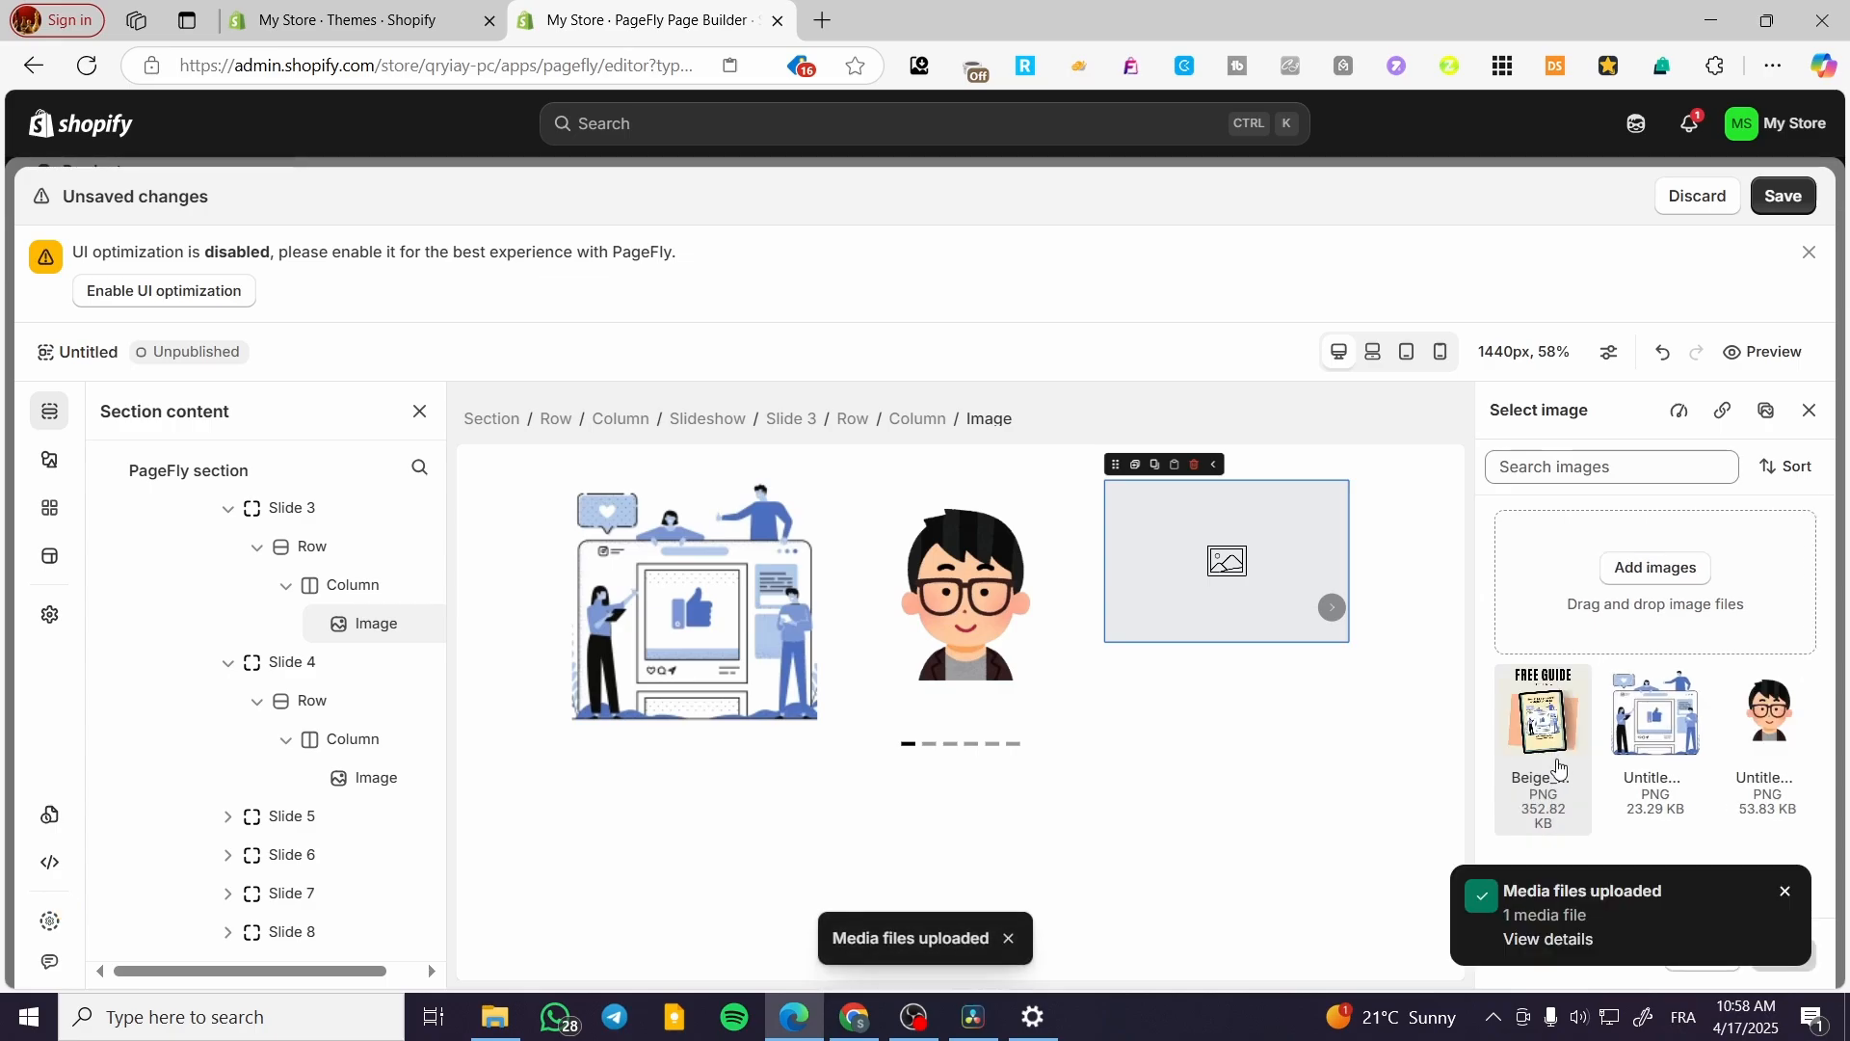
pyautogui.click(1541, 768)
pyautogui.click(1789, 892)
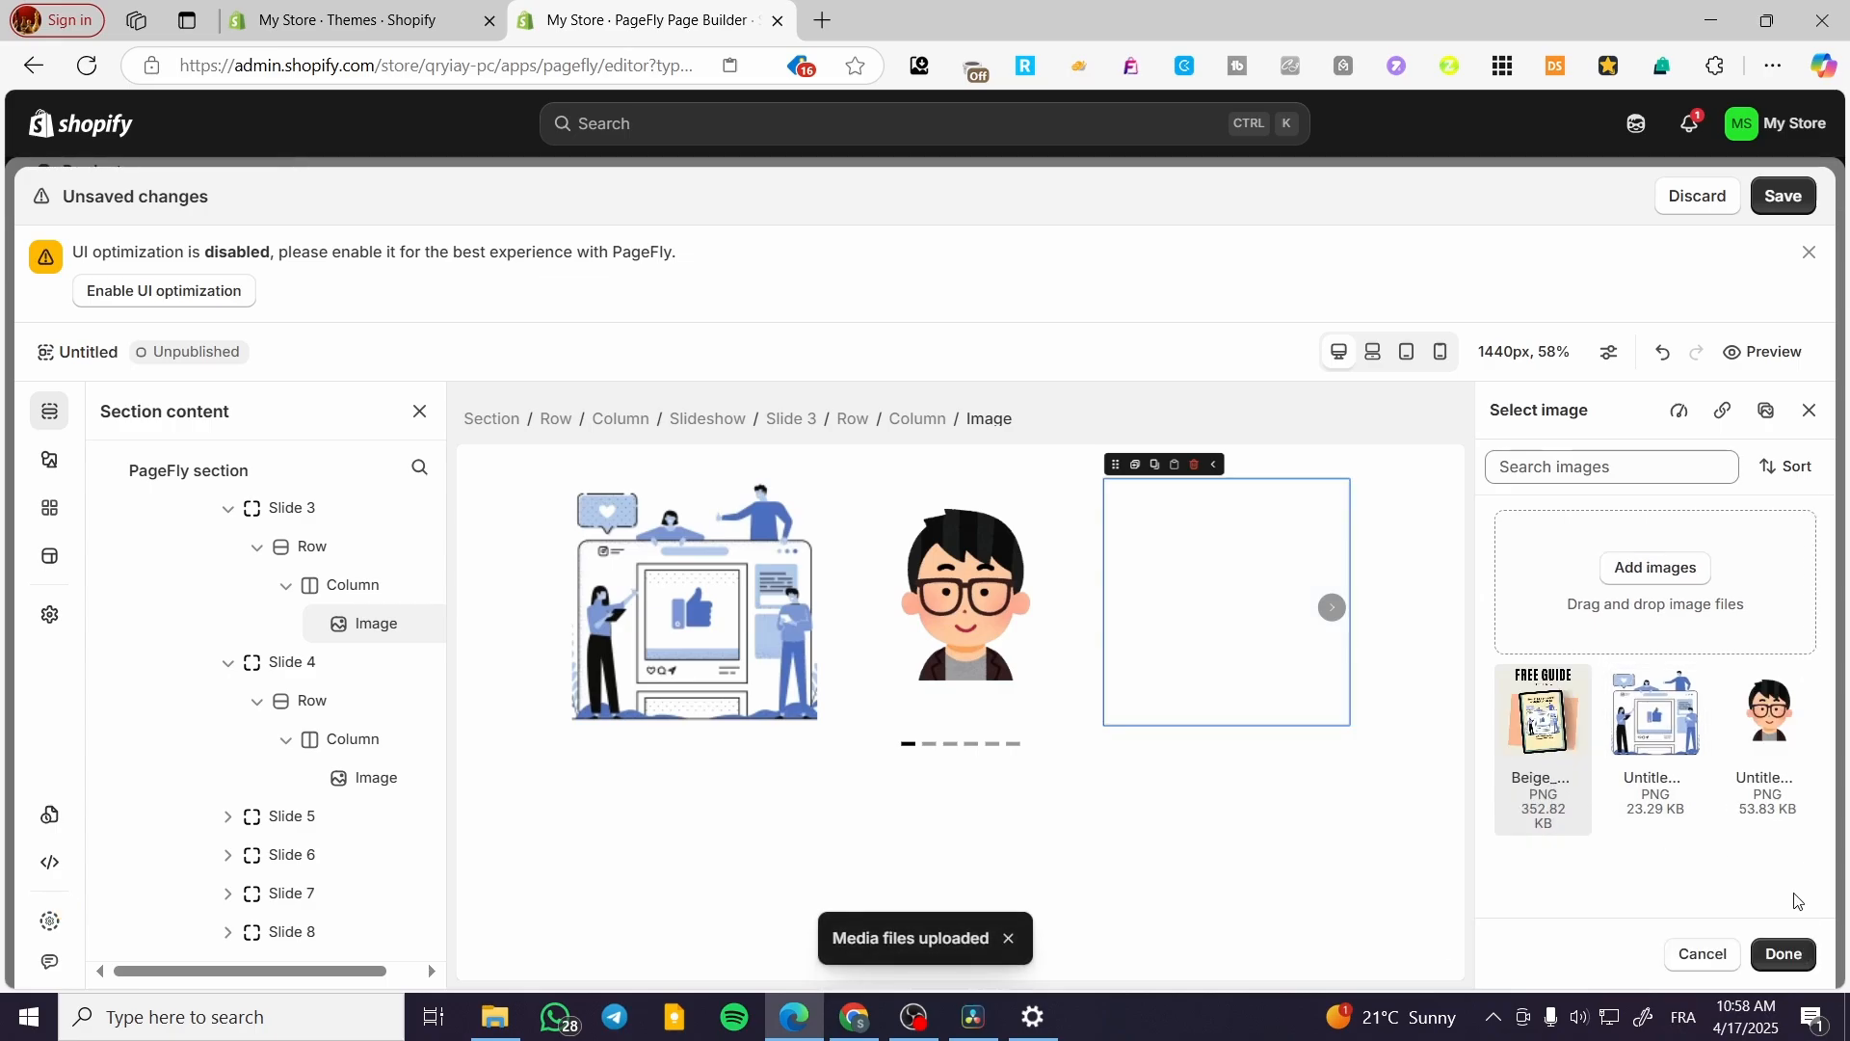
pyautogui.click(1561, 763)
pyautogui.click(1790, 949)
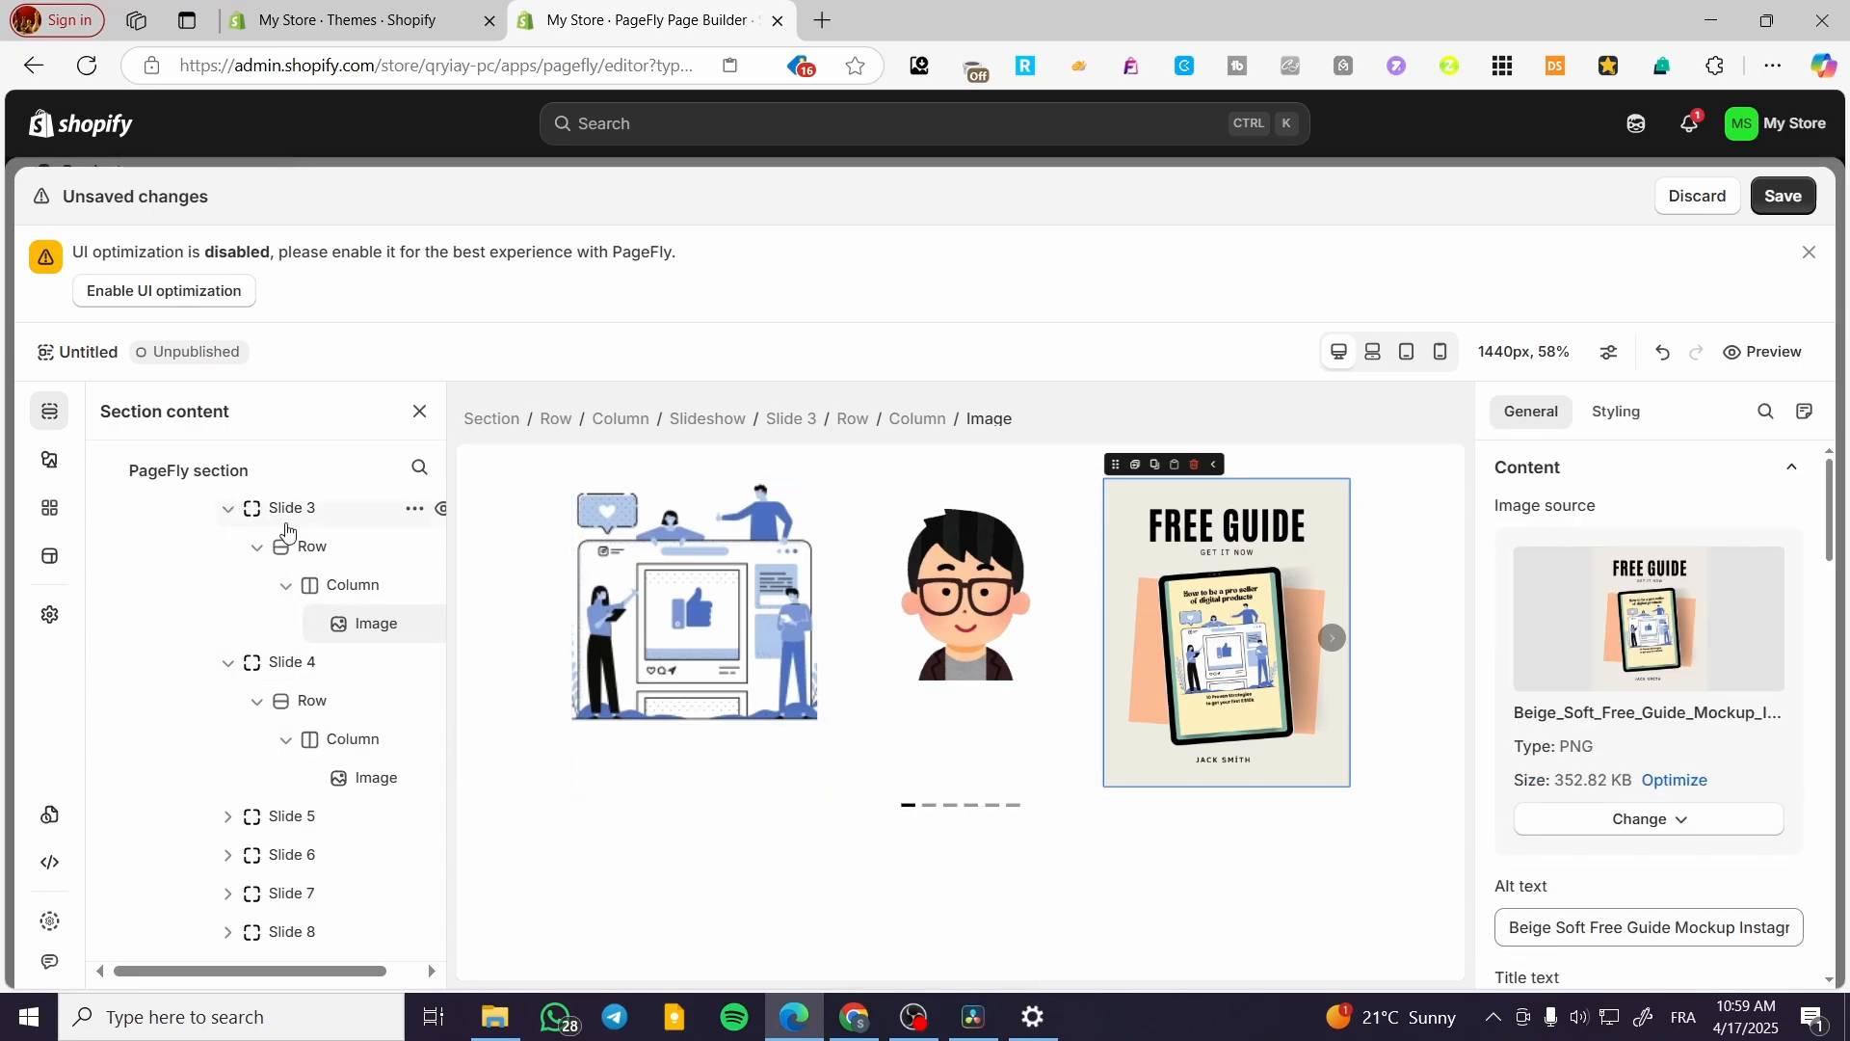
# Give the whole section a Pulse animation when visible and a Grow rotate animation on mouse over
pyautogui.scroll(5, 277, 540)
pyautogui.click(112, 531)
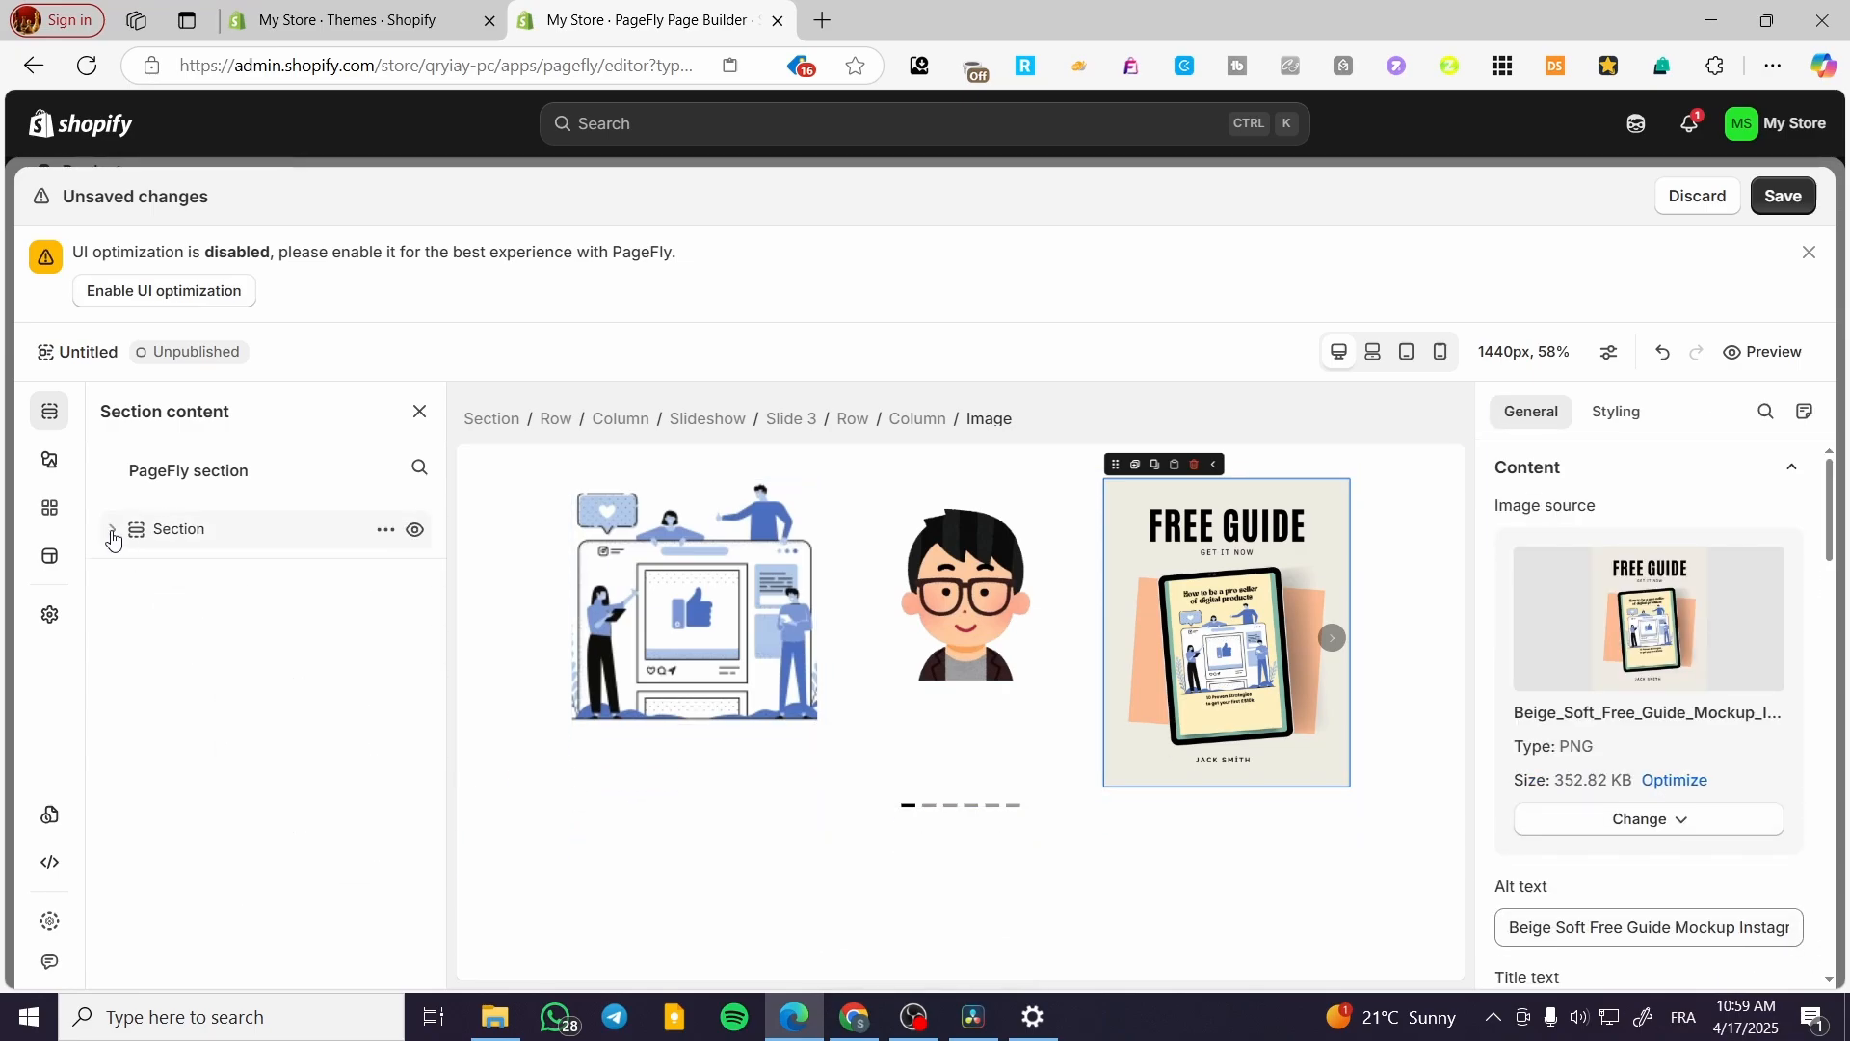
pyautogui.click(286, 525)
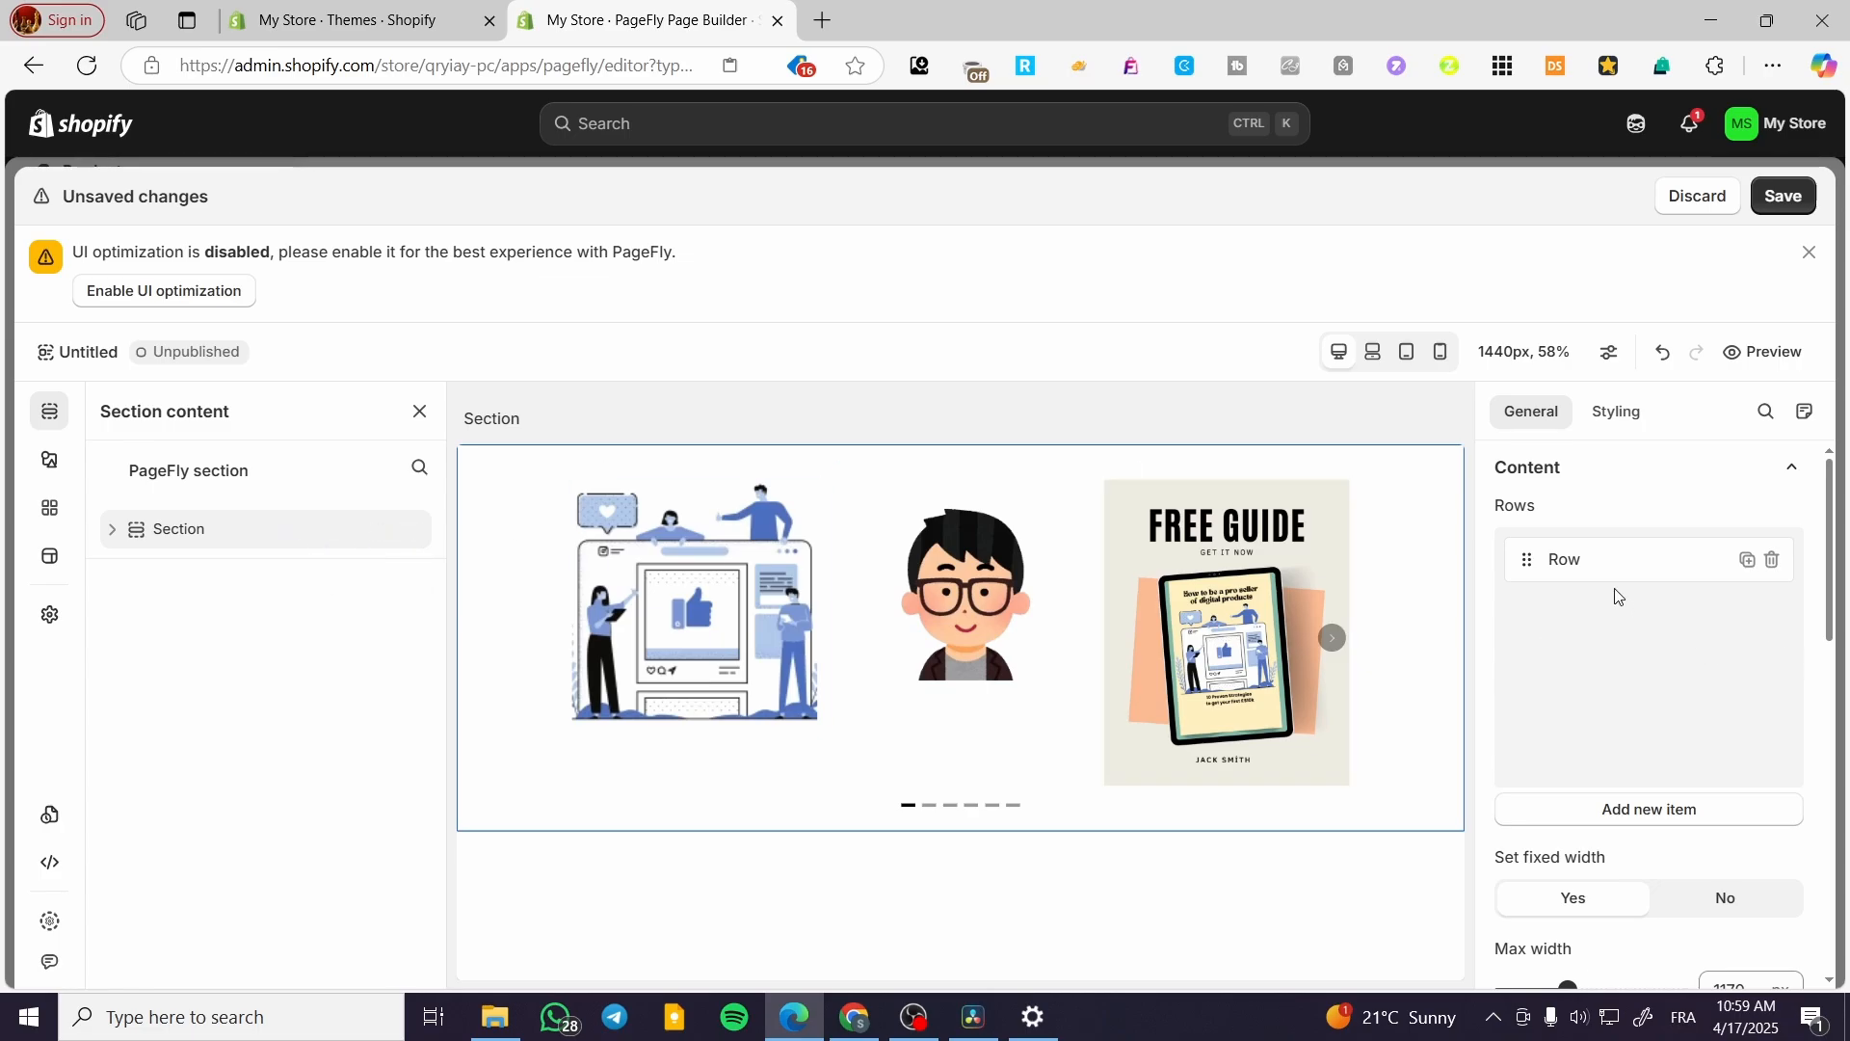
pyautogui.scroll(-4, 1618, 596)
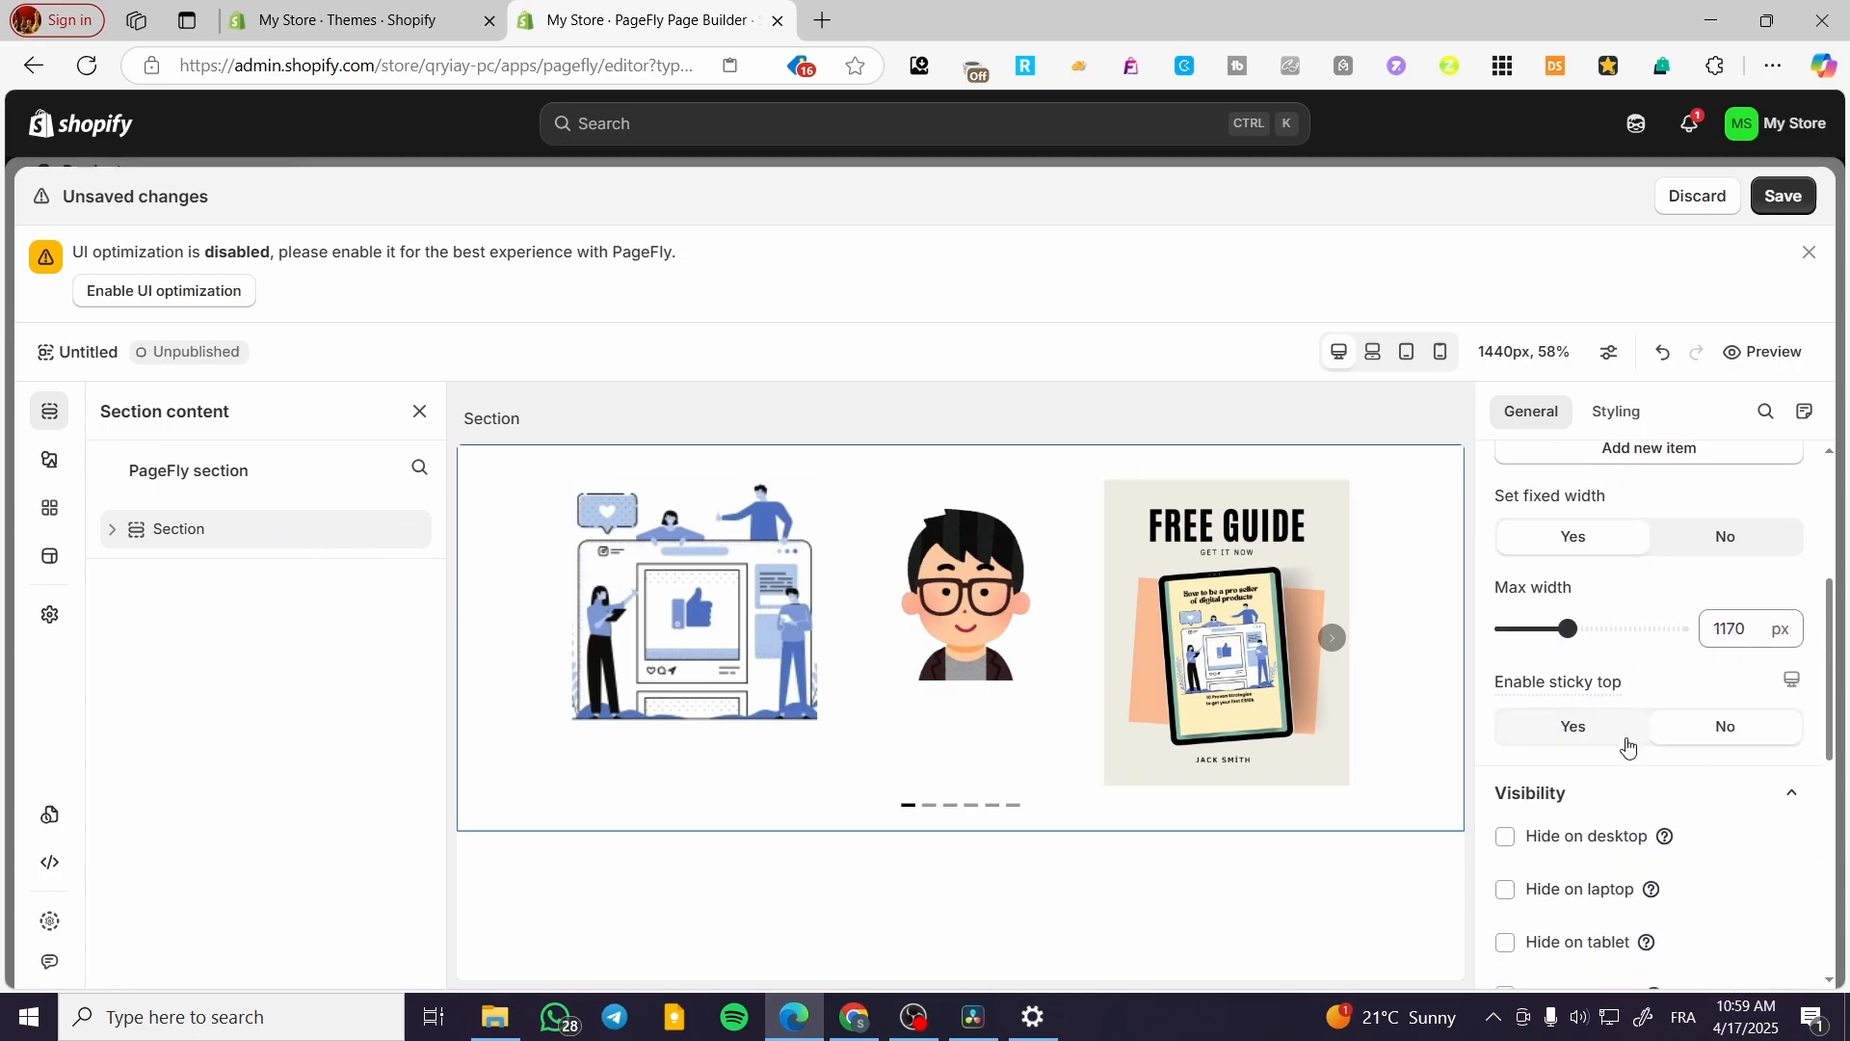
pyautogui.scroll(-7, 1627, 745)
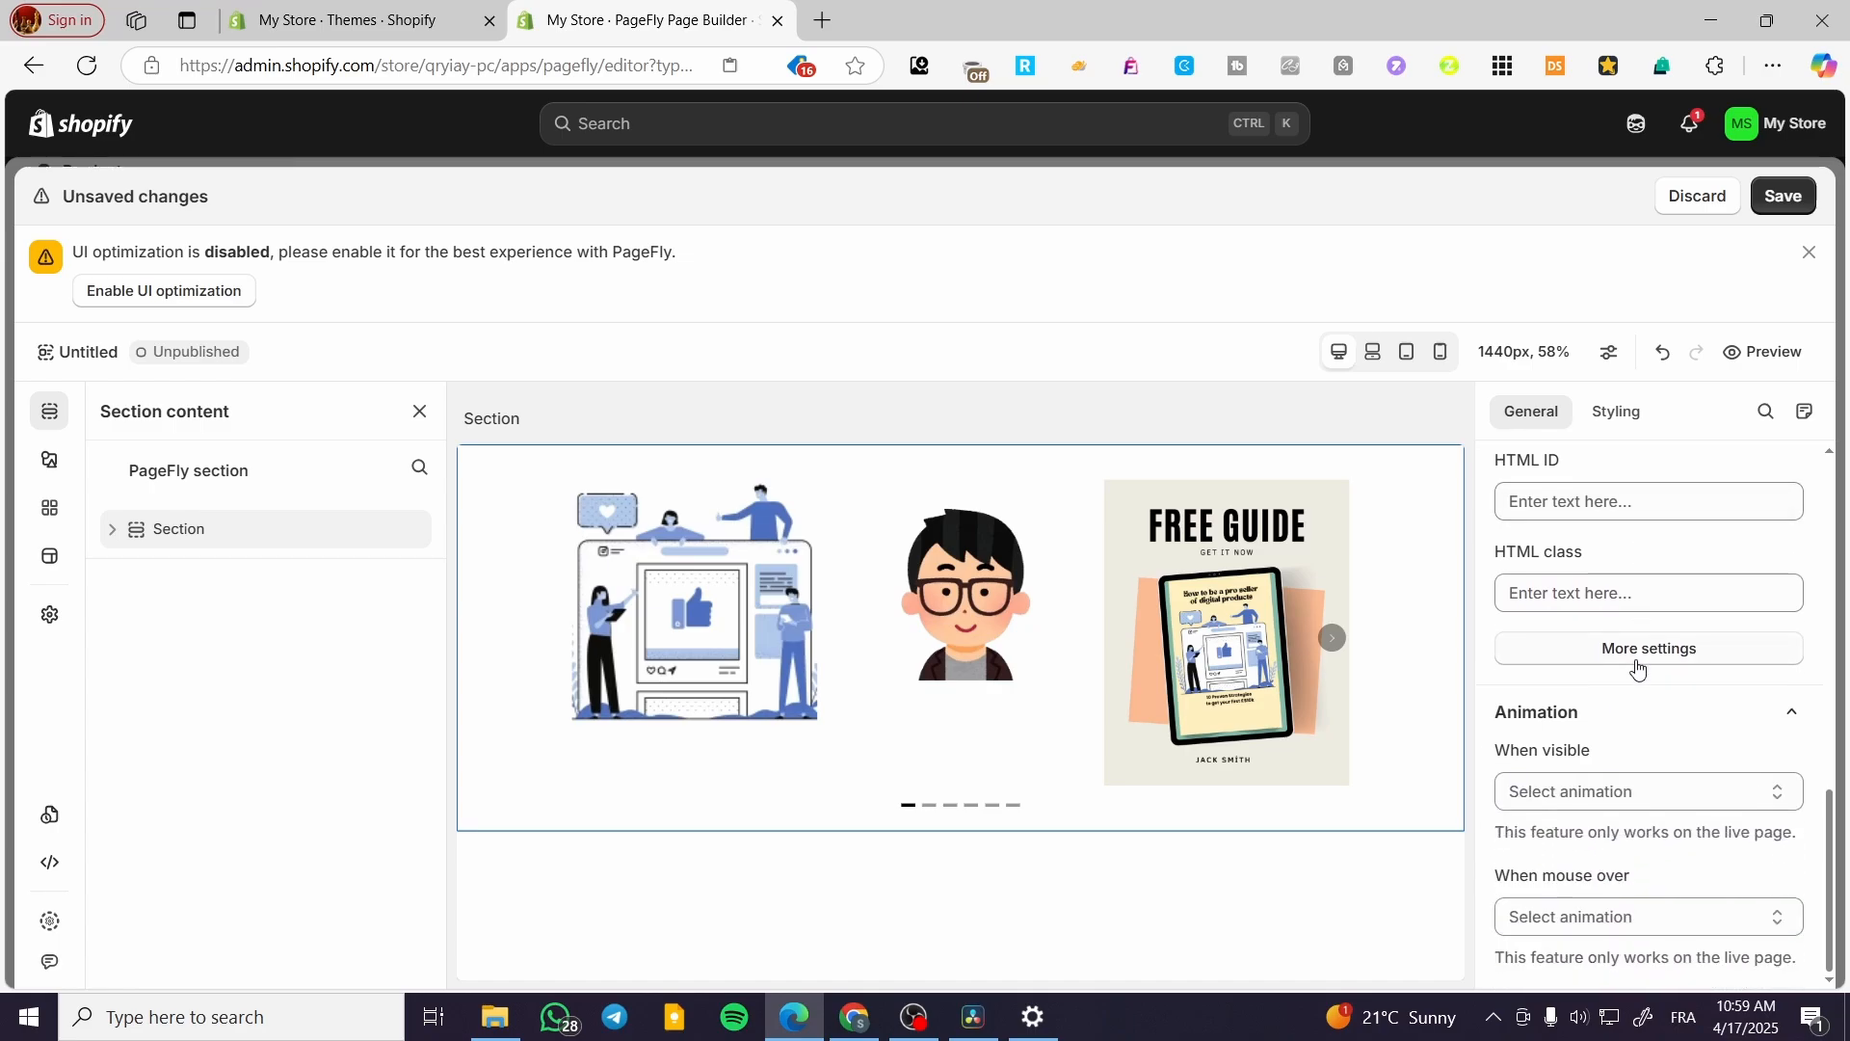
pyautogui.click(1651, 786)
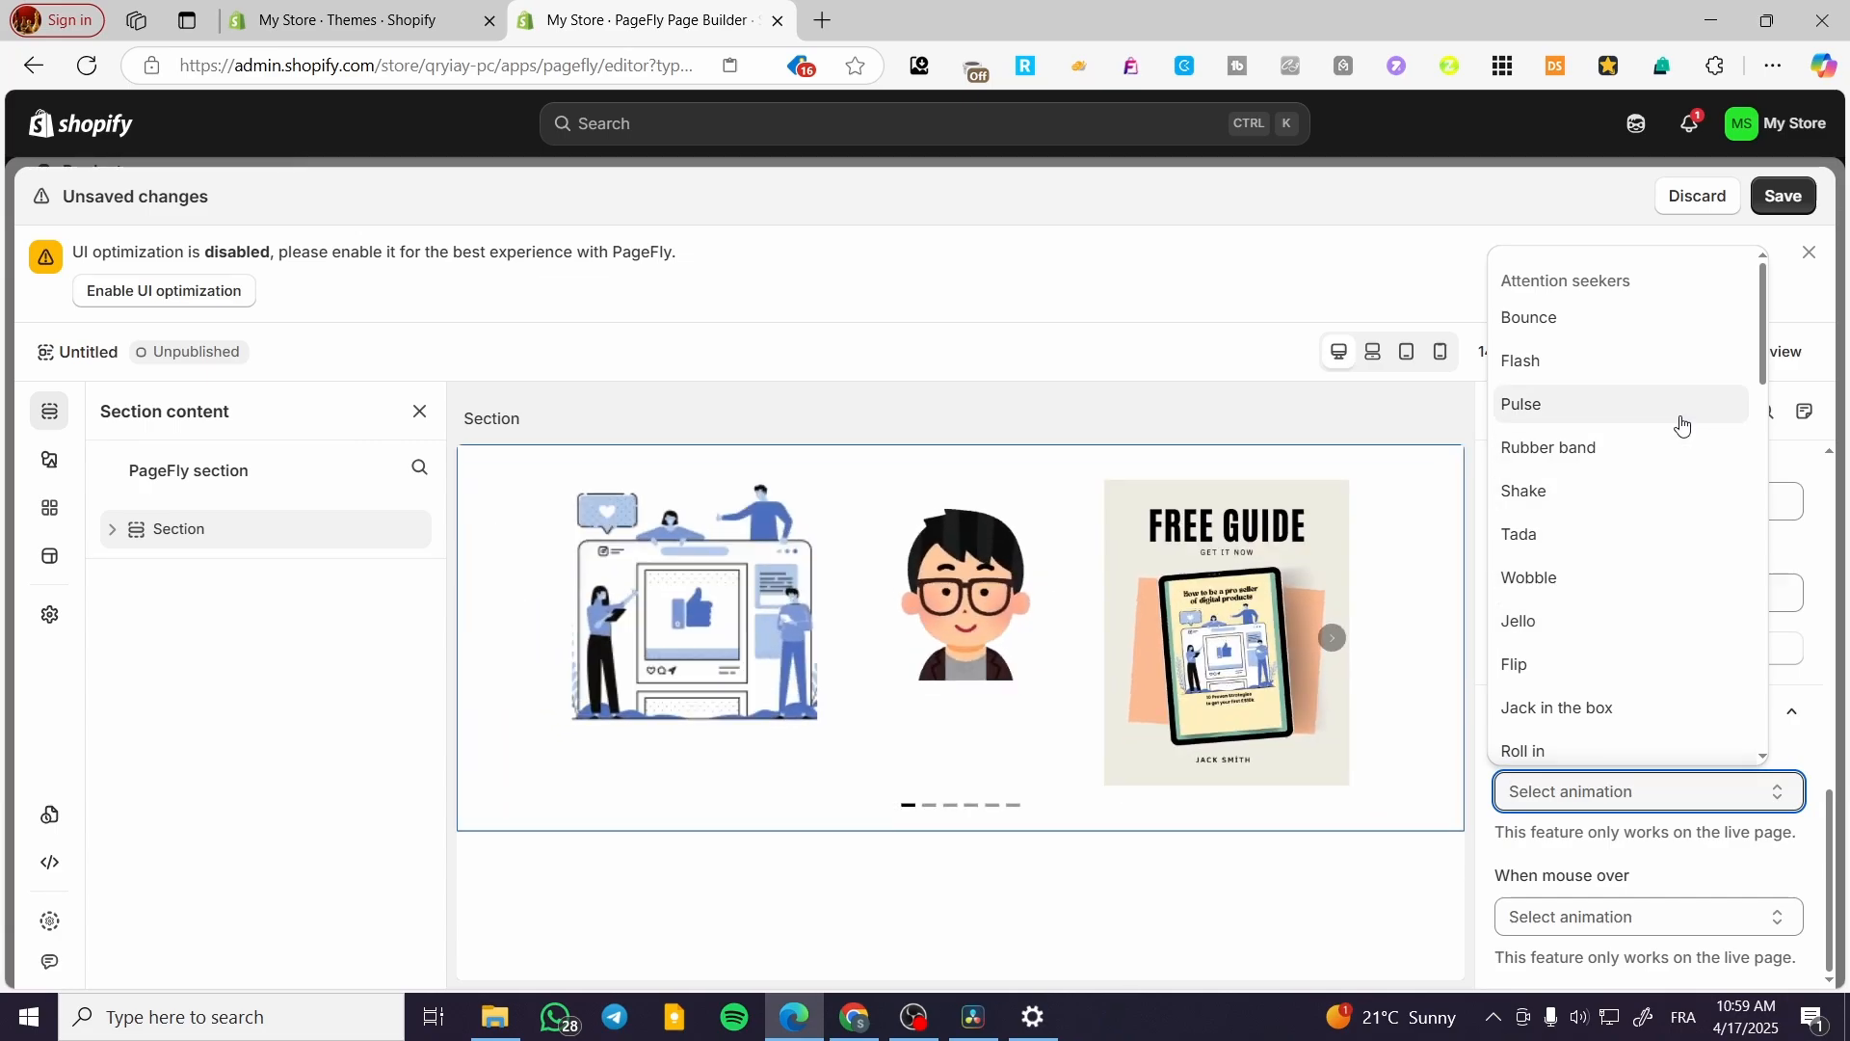
pyautogui.click(1681, 425)
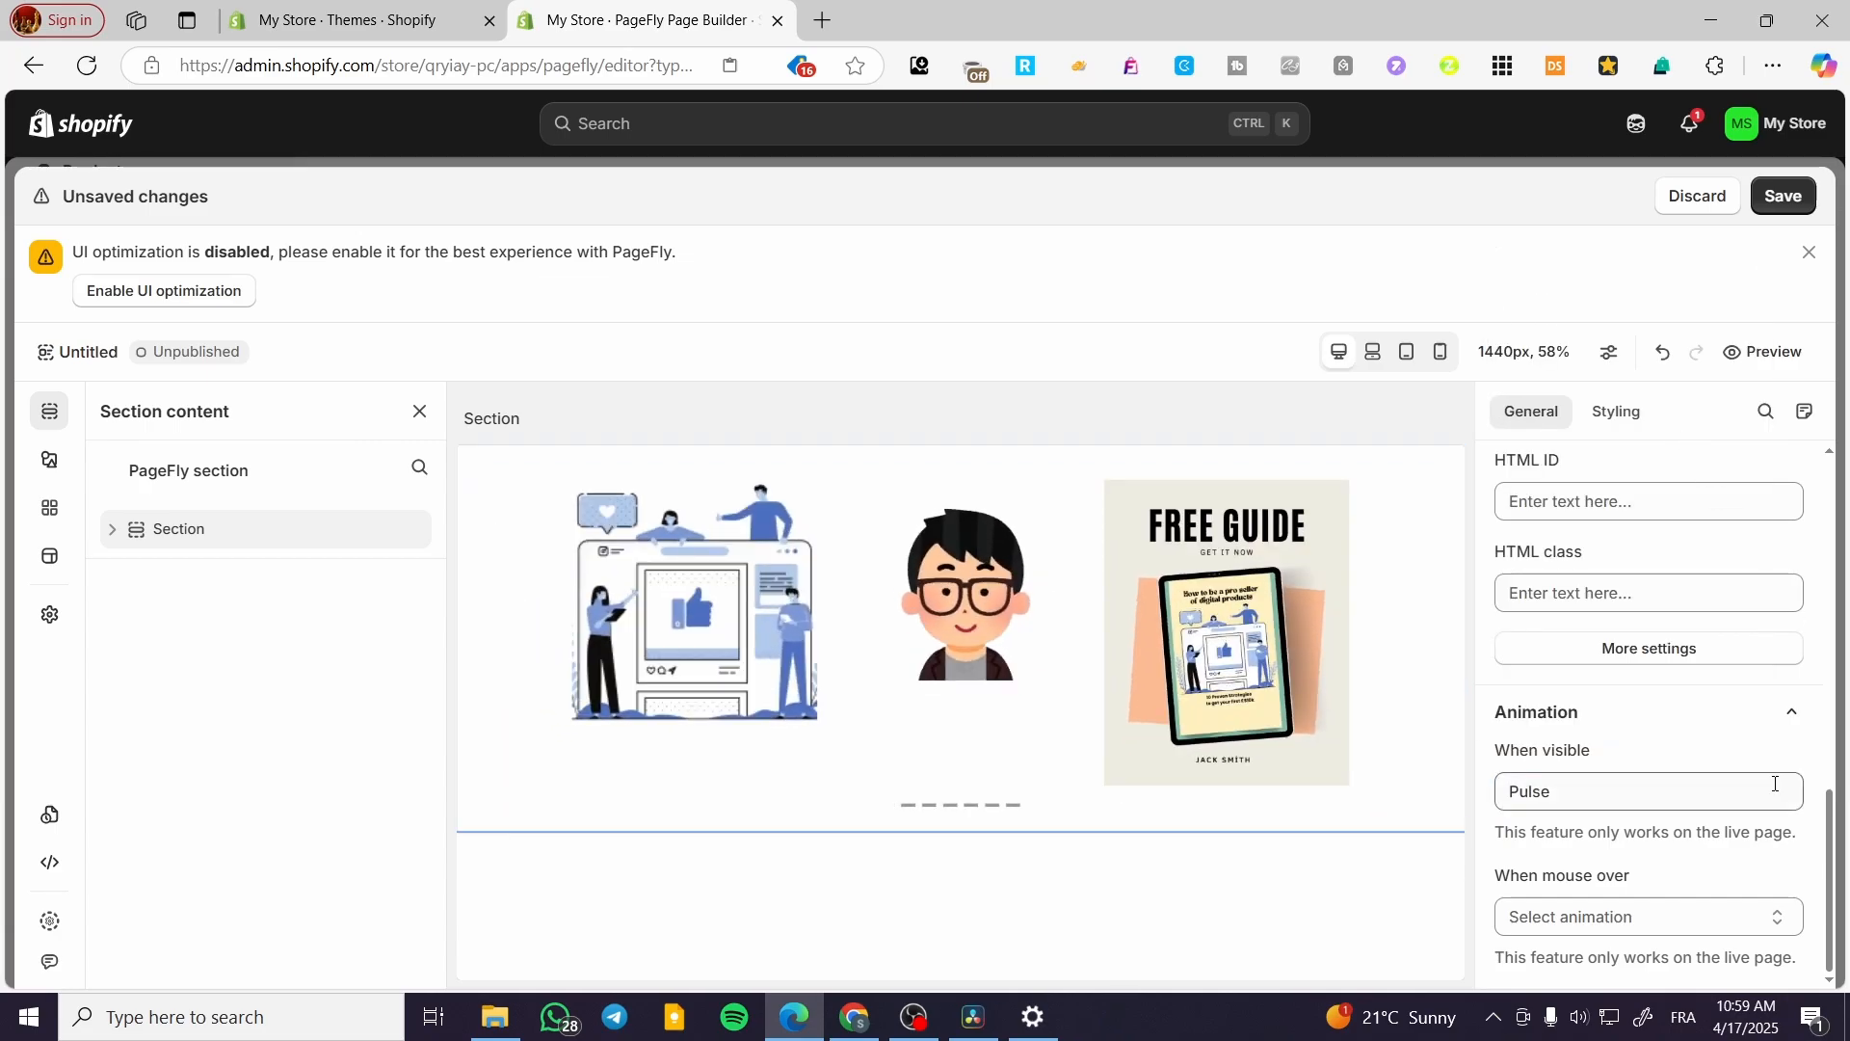
pyautogui.click(1704, 917)
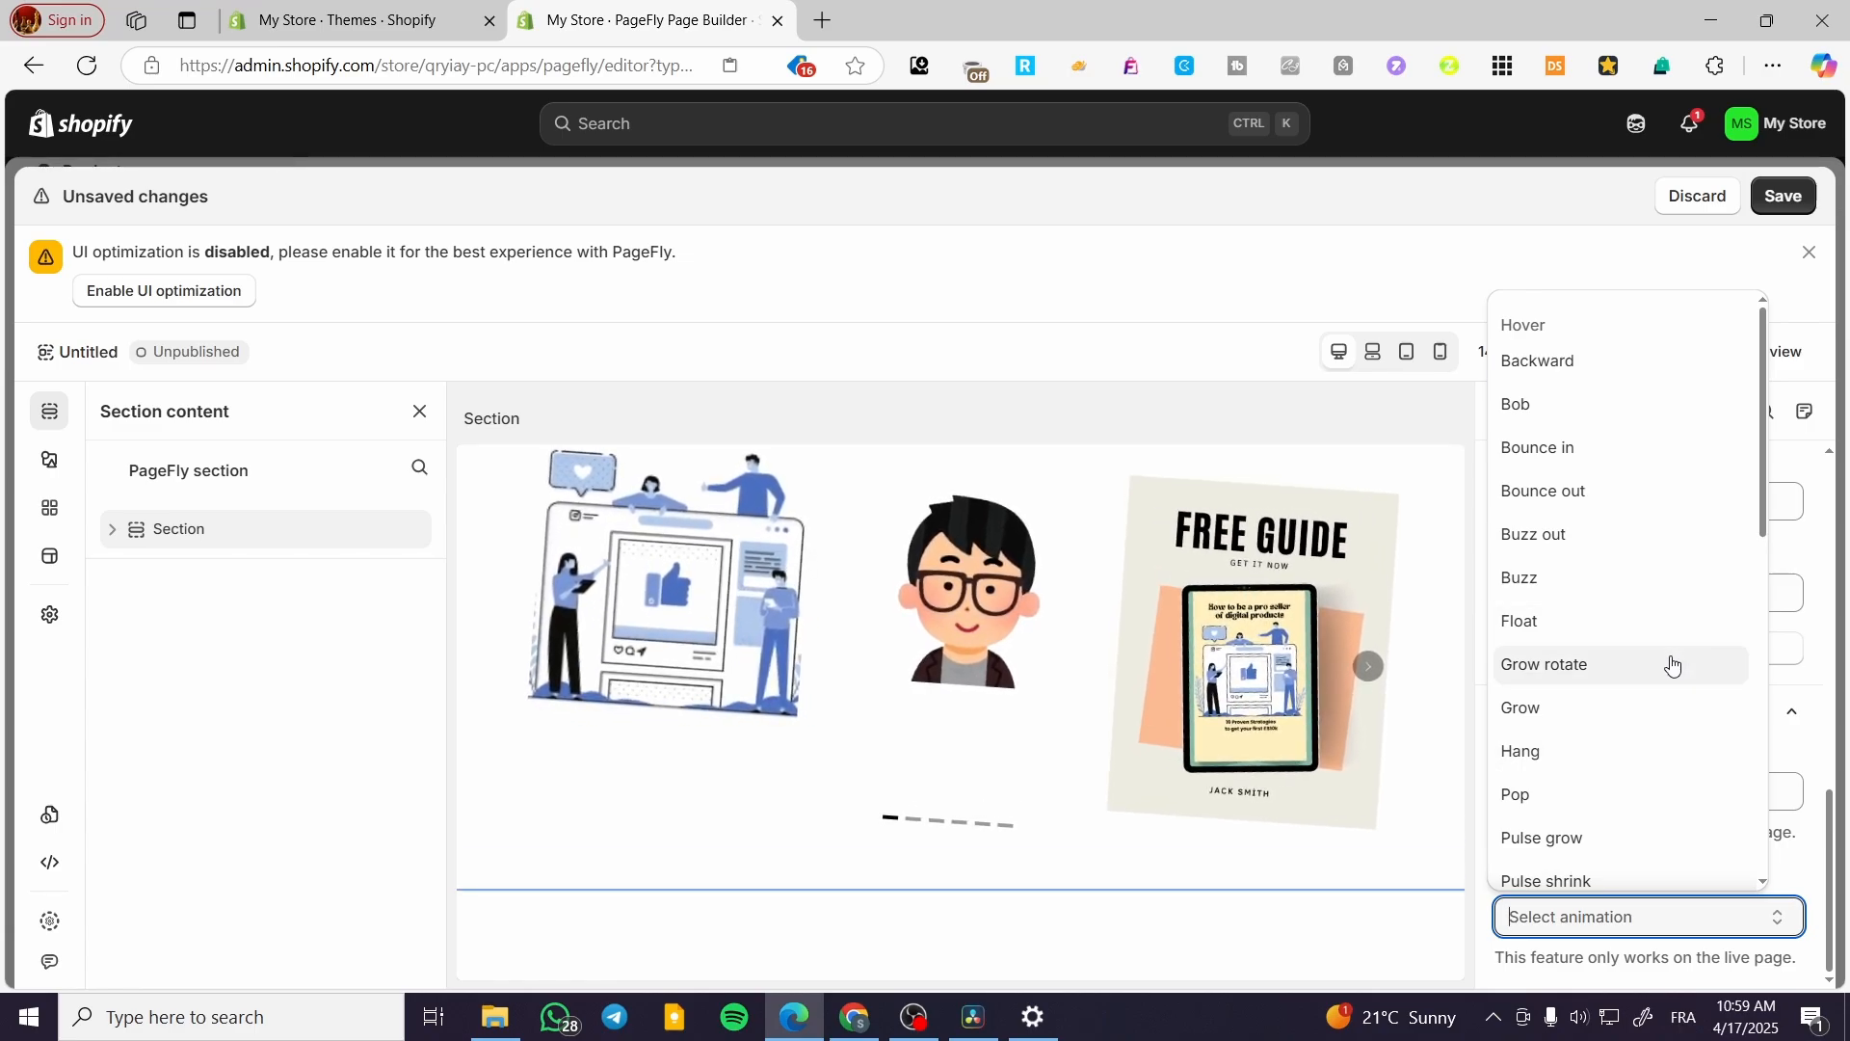
pyautogui.click(1669, 663)
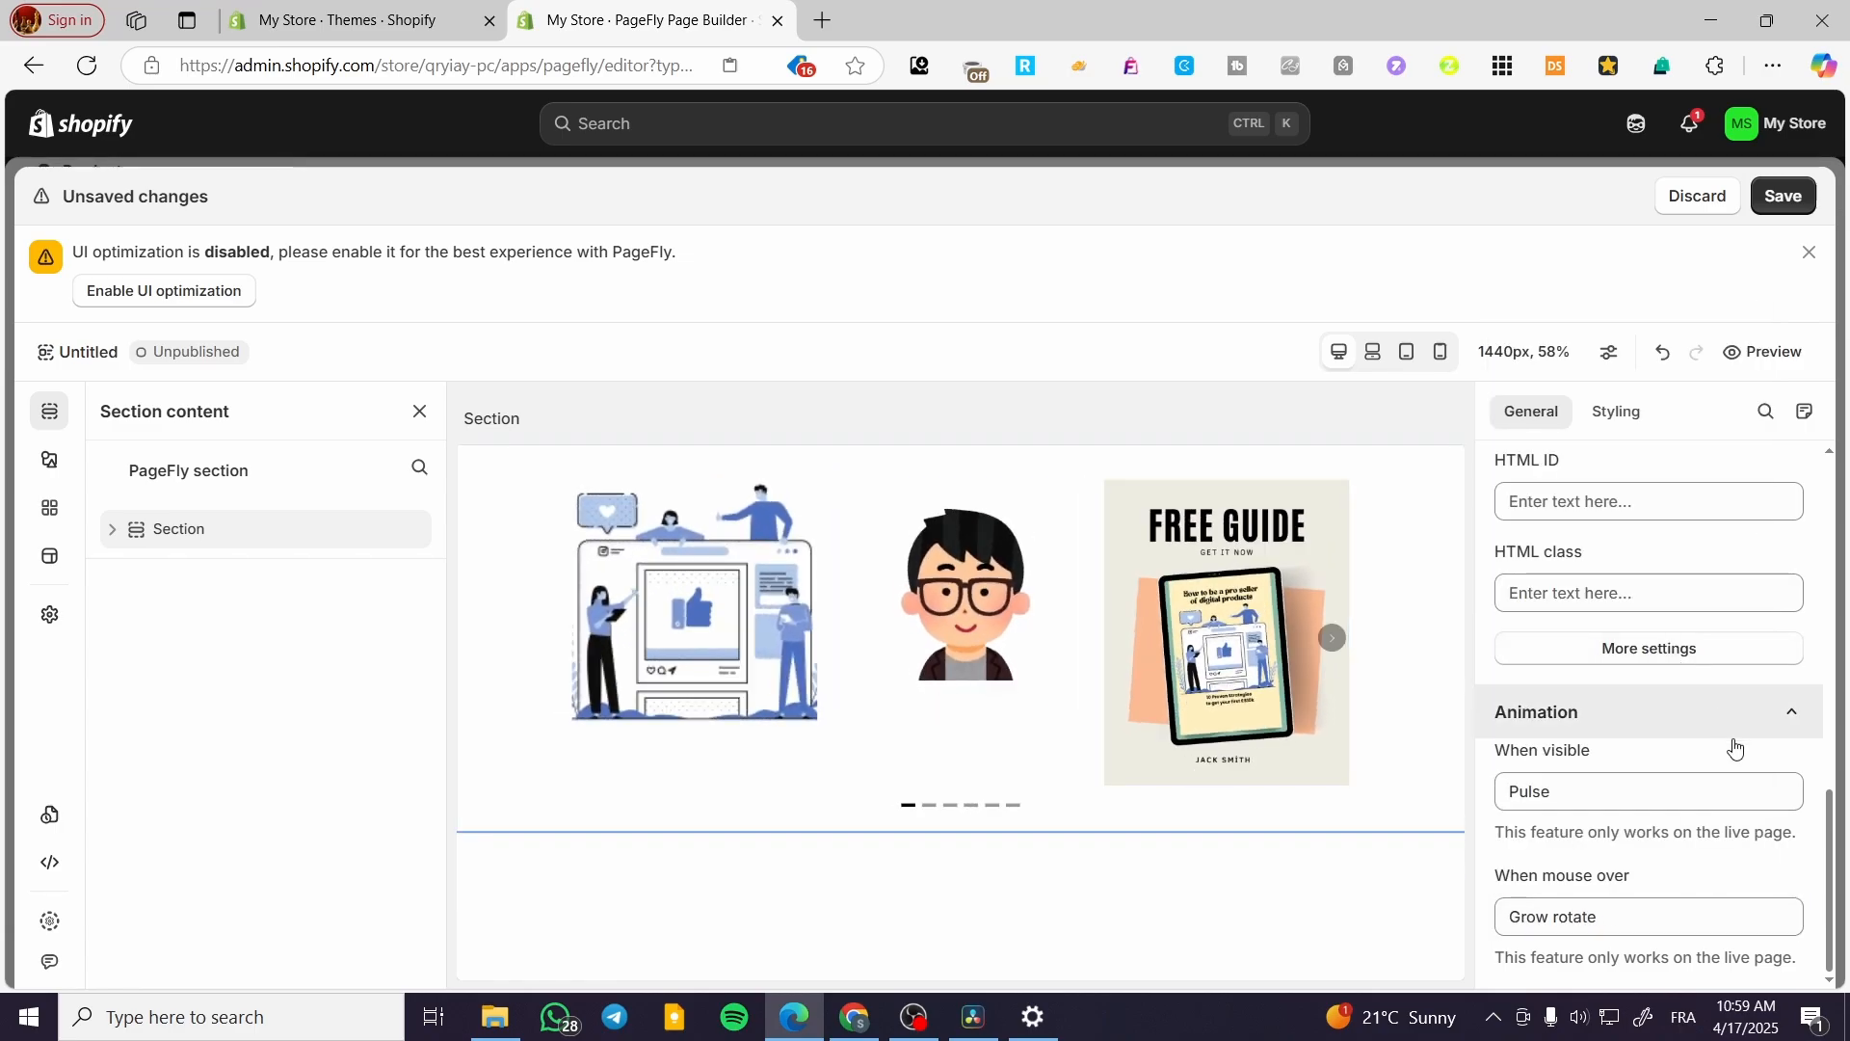
# Look through the section's general settings and open its styling options
pyautogui.scroll(5, 1737, 761)
pyautogui.scroll(3, 1738, 761)
pyautogui.scroll(-3, 1737, 761)
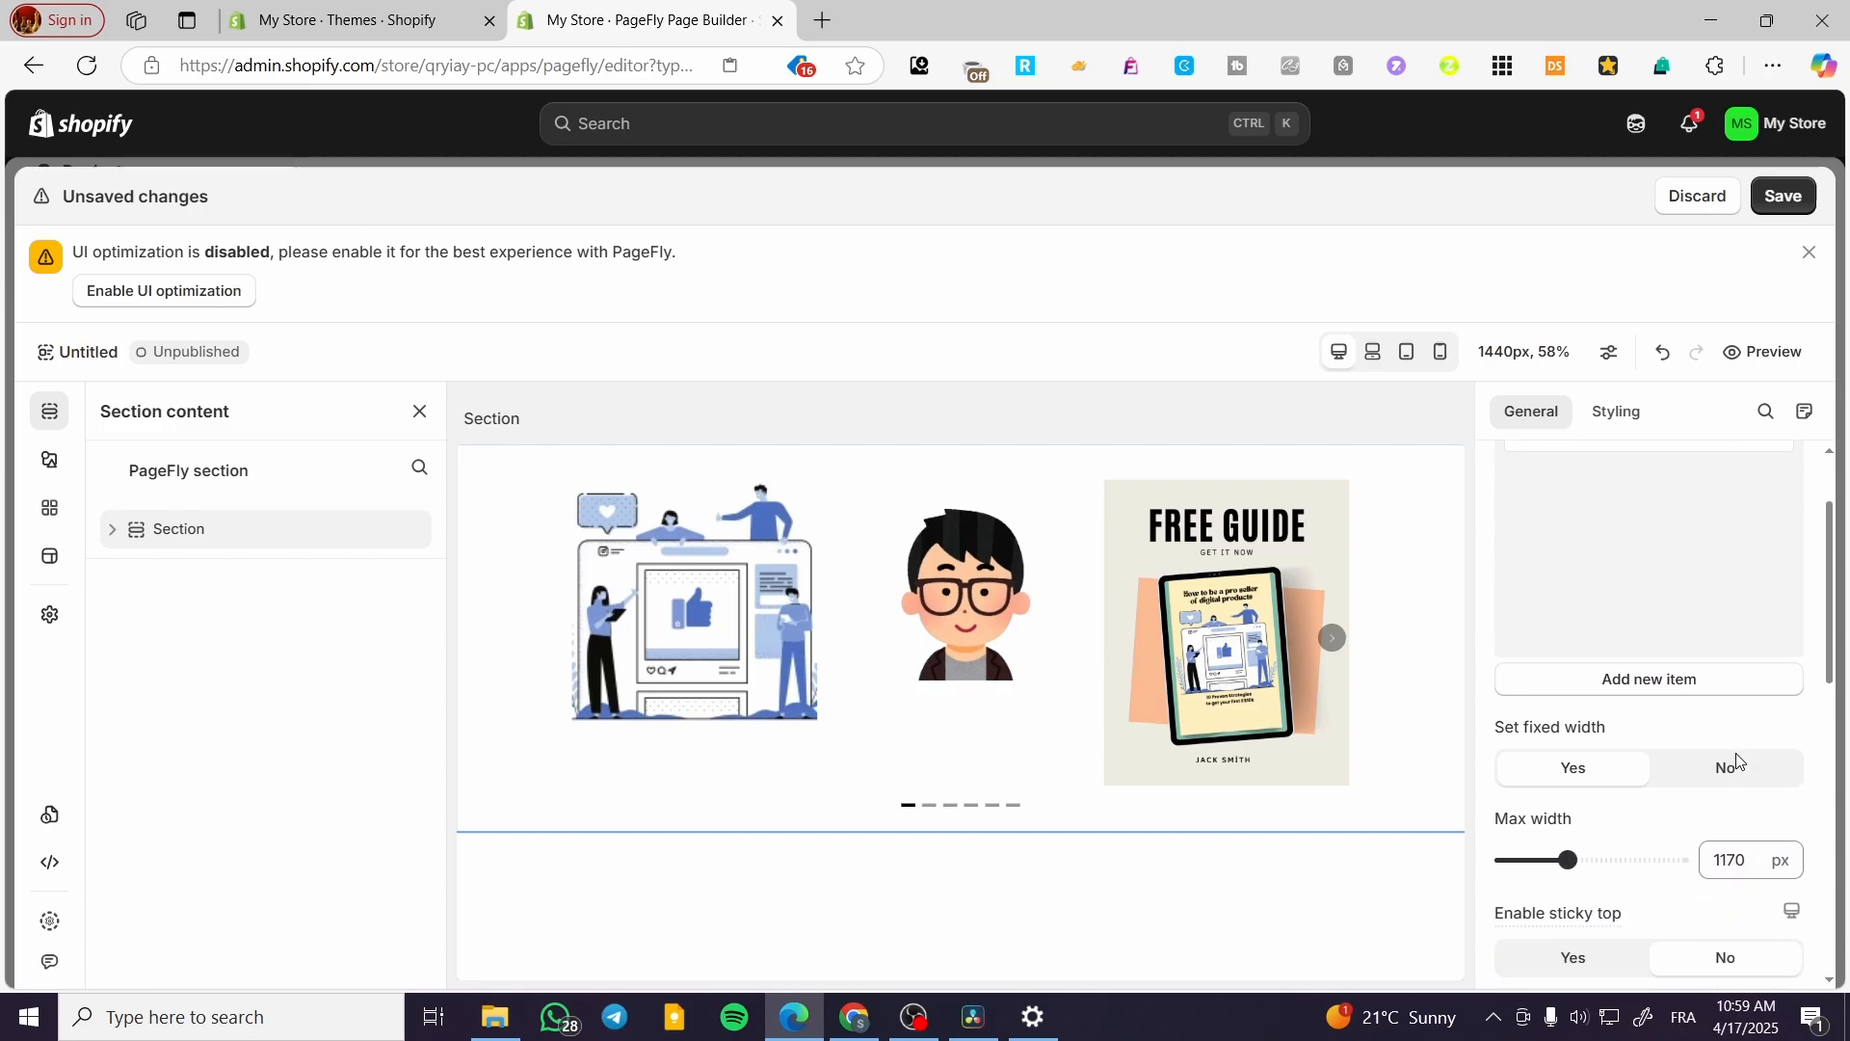
pyautogui.scroll(3, 1739, 834)
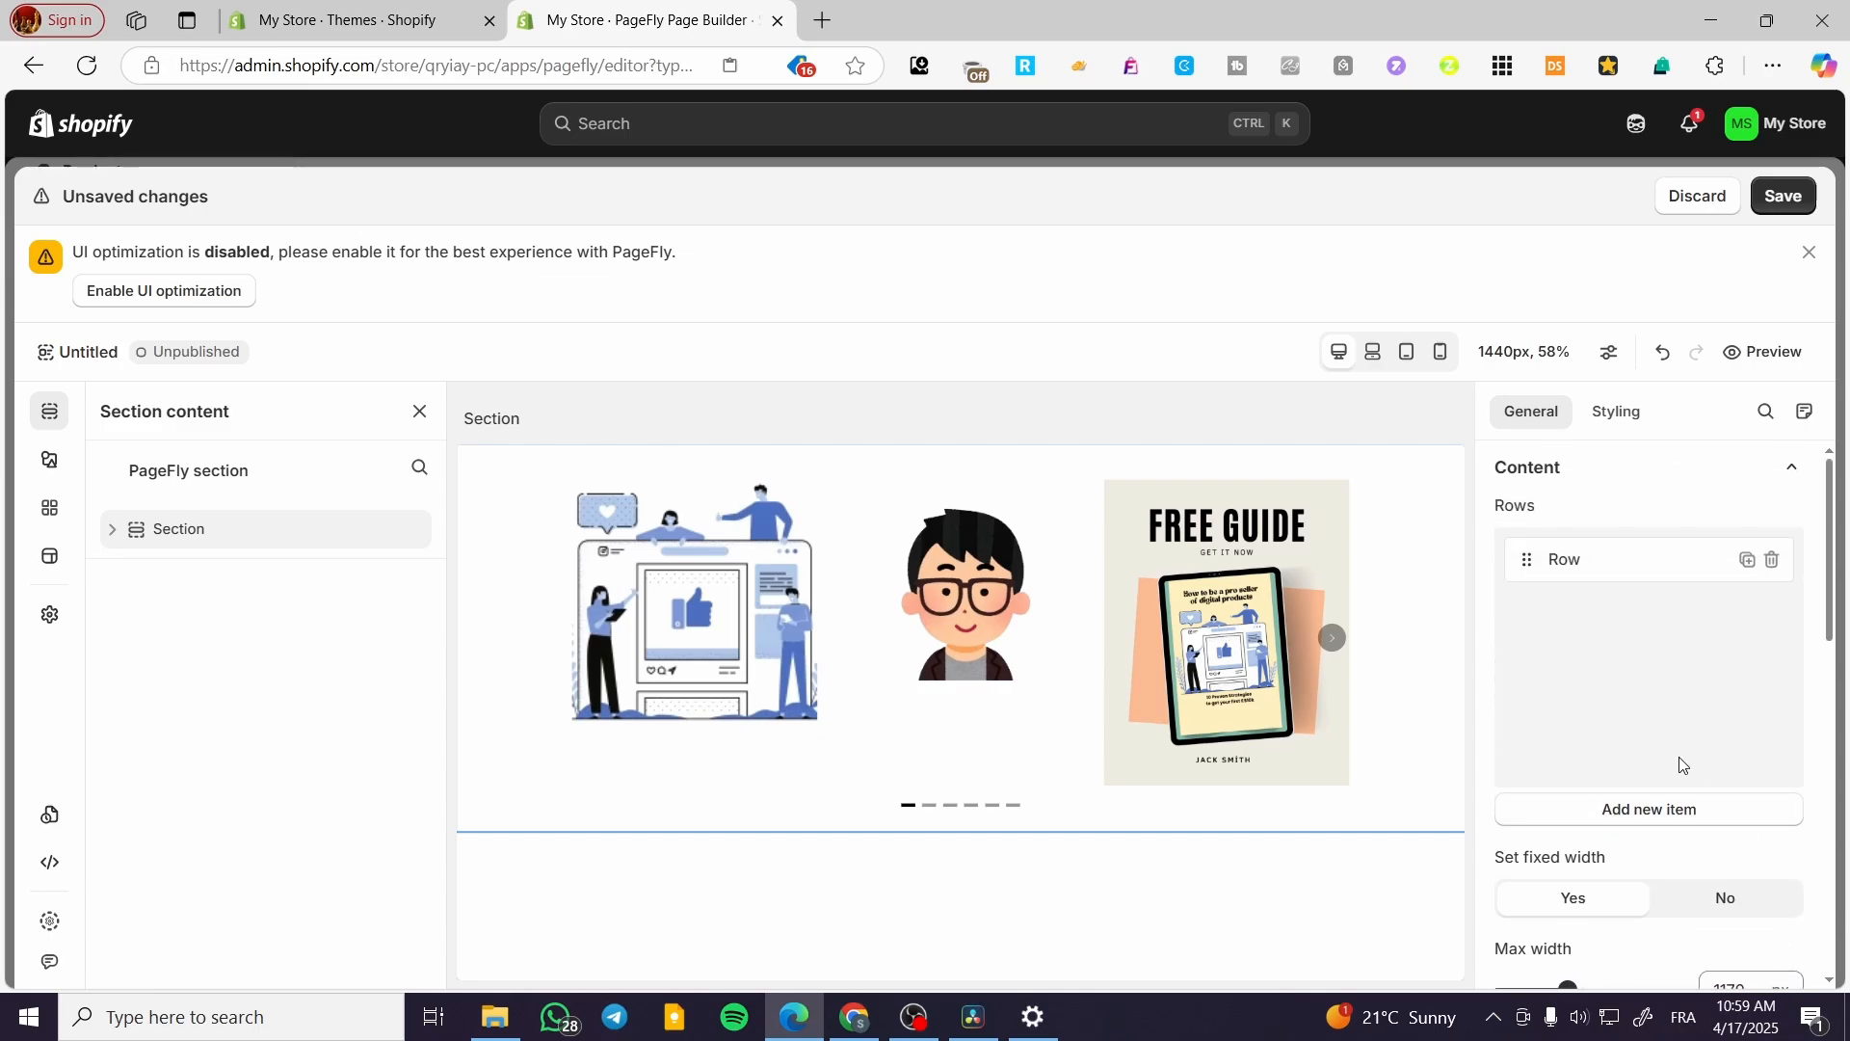
pyautogui.click(1605, 416)
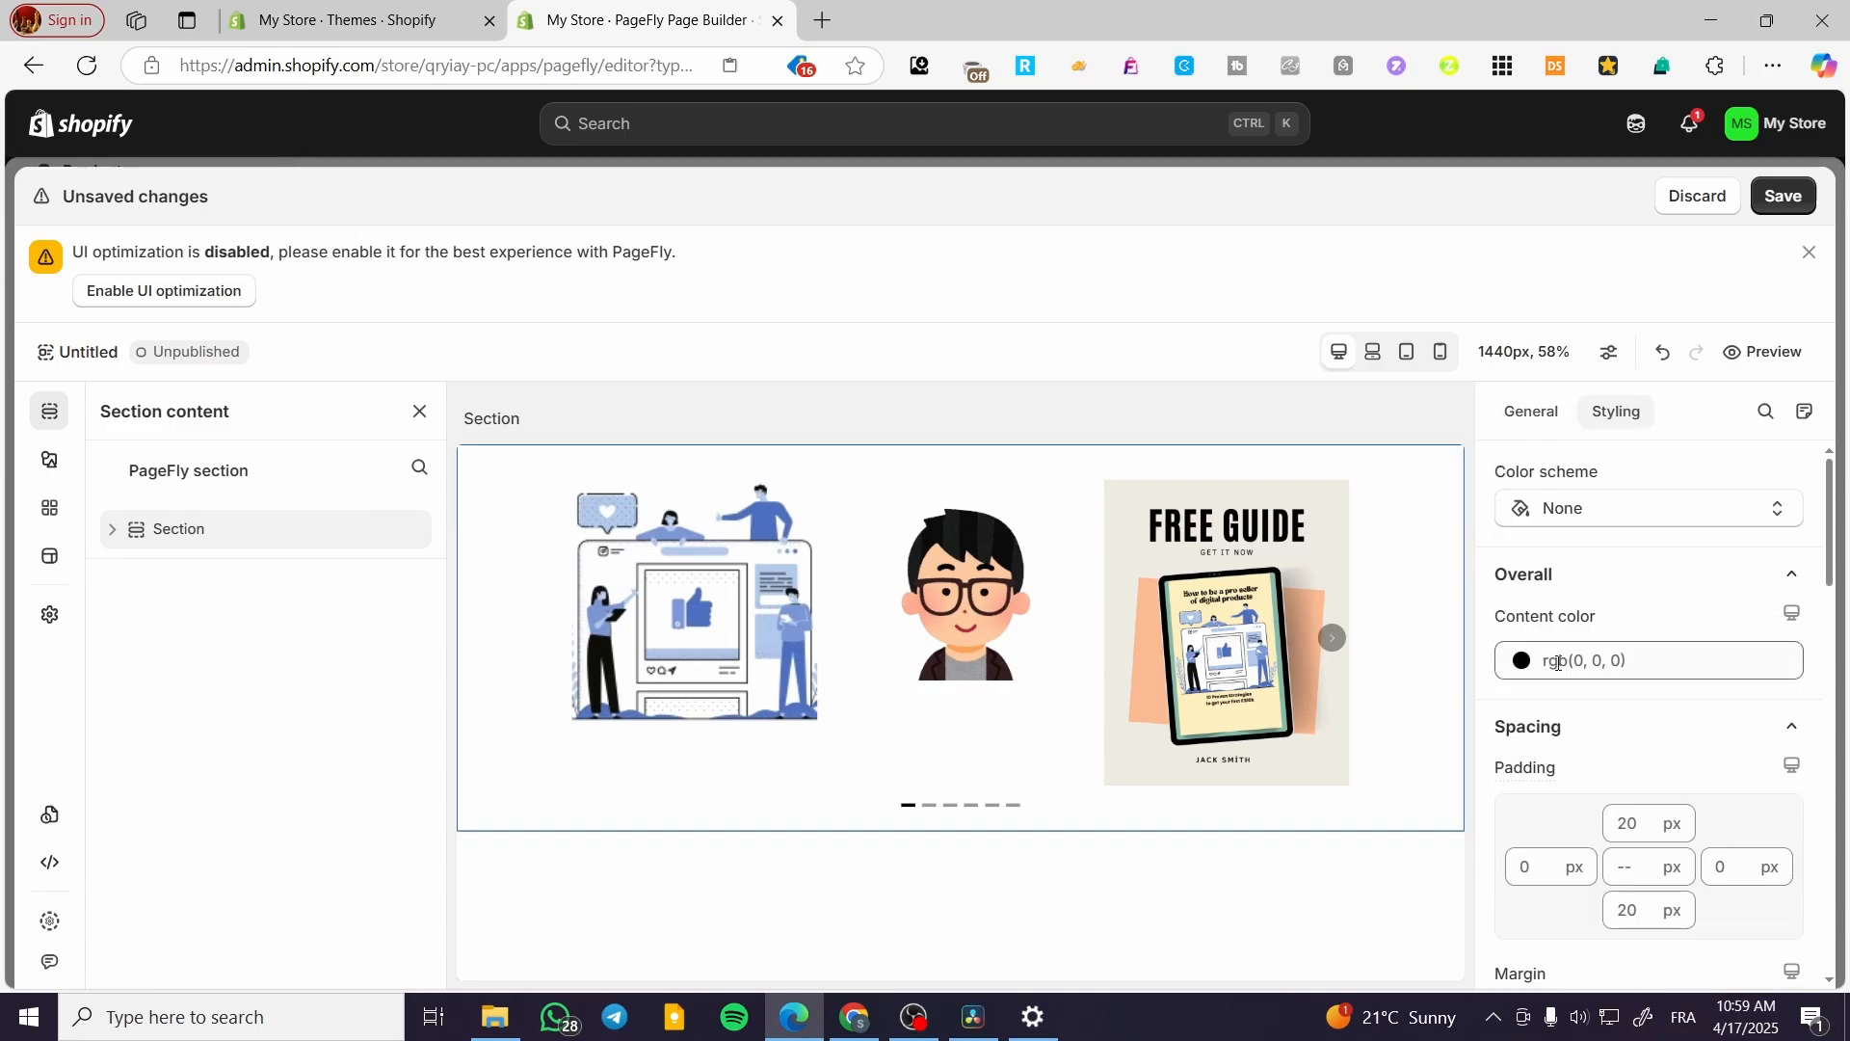